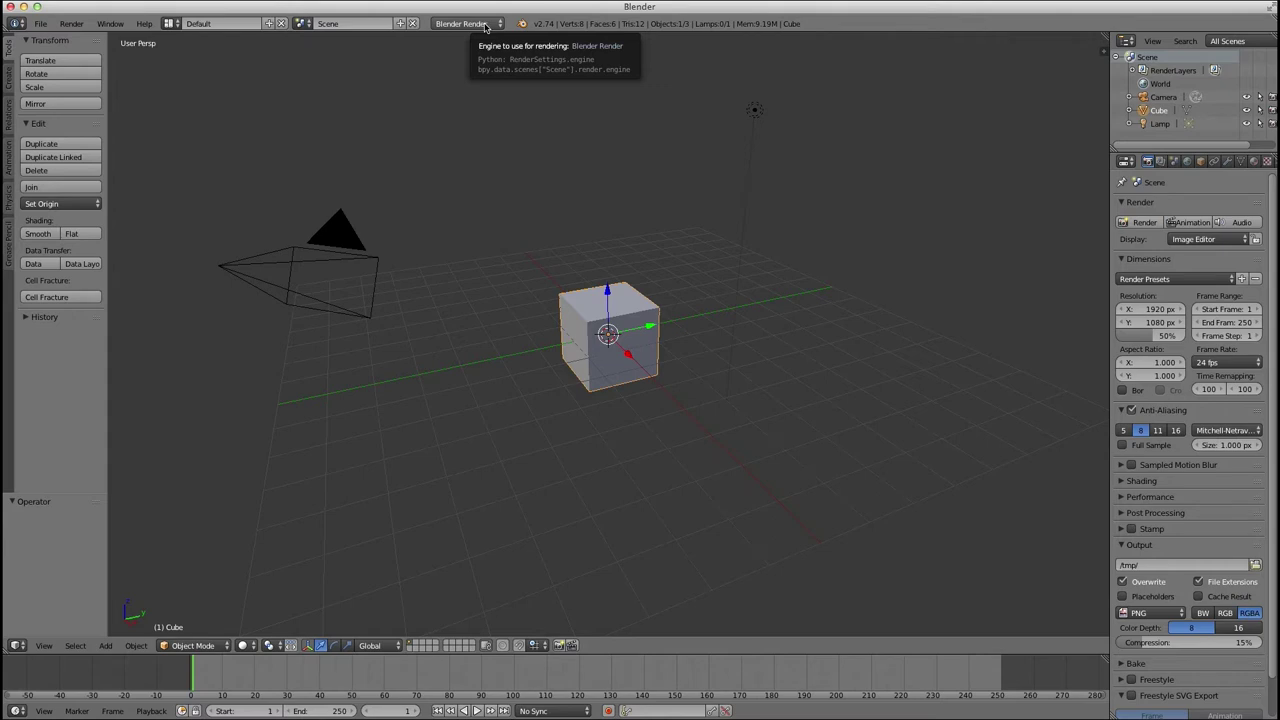
# Switch the render engine to Cycles Render and widen the Properties column.
pyautogui.click(485, 25)
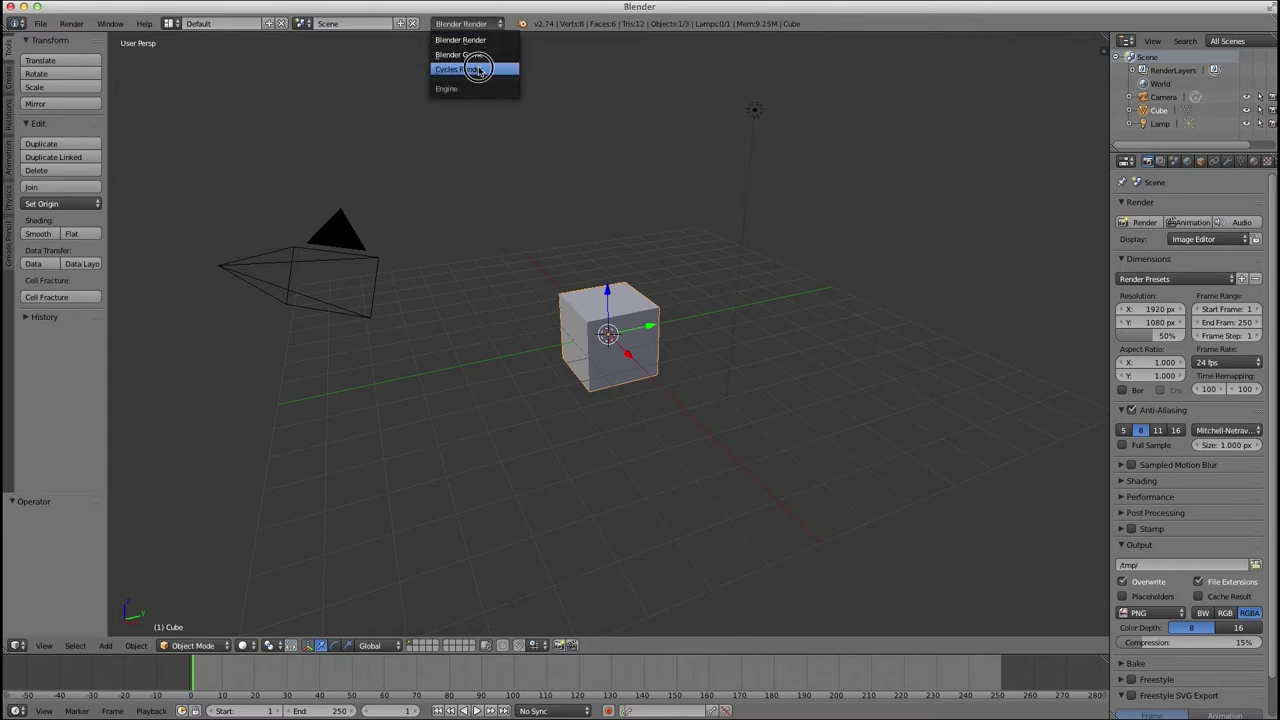
pyautogui.click(478, 70)
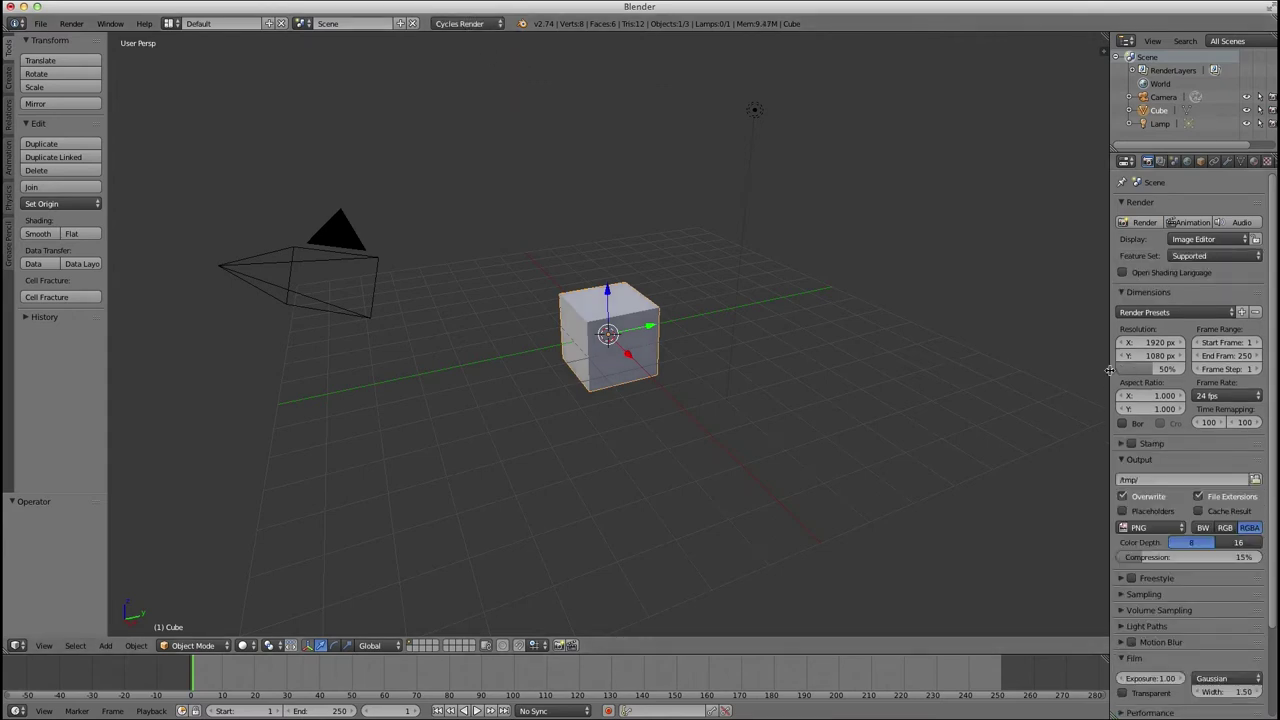
pyautogui.moveTo(1112, 368); pyautogui.dragTo(970, 380)
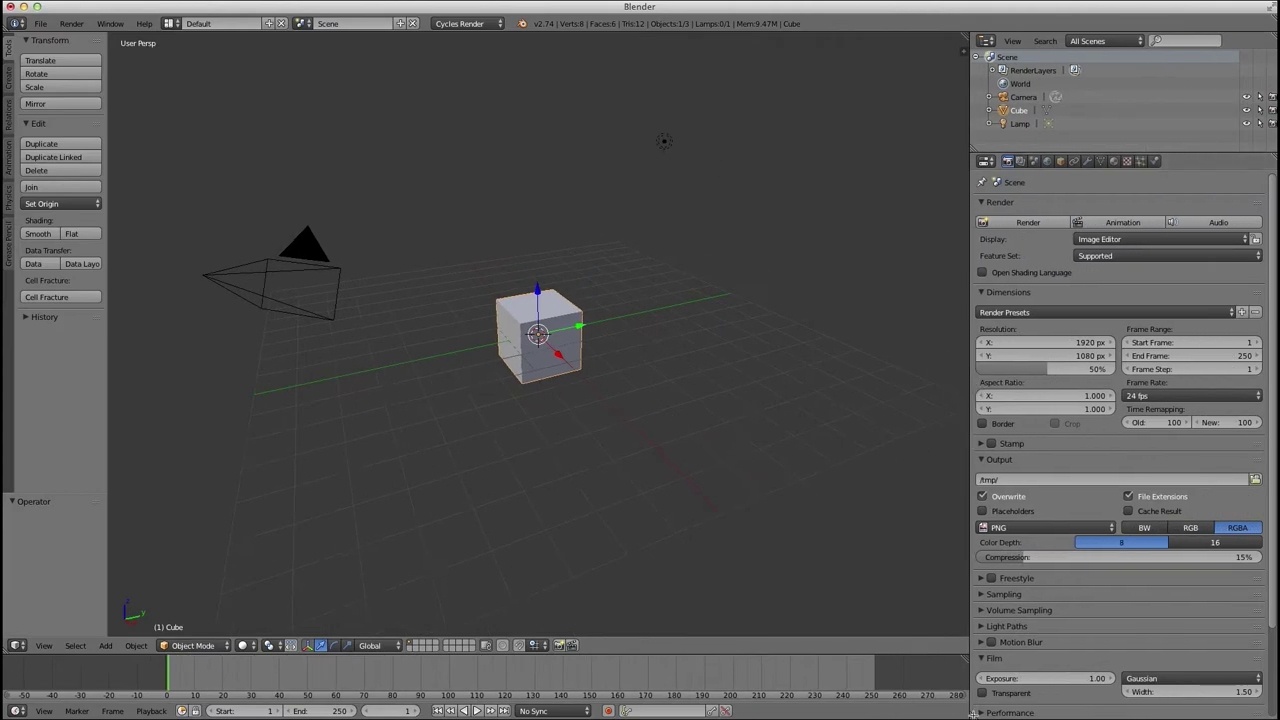
# Split off a lower area from Properties and make it a small 3D View framing the cube.
pyautogui.moveTo(972, 713); pyautogui.dragTo(976, 505)
pyautogui.click(985, 501)
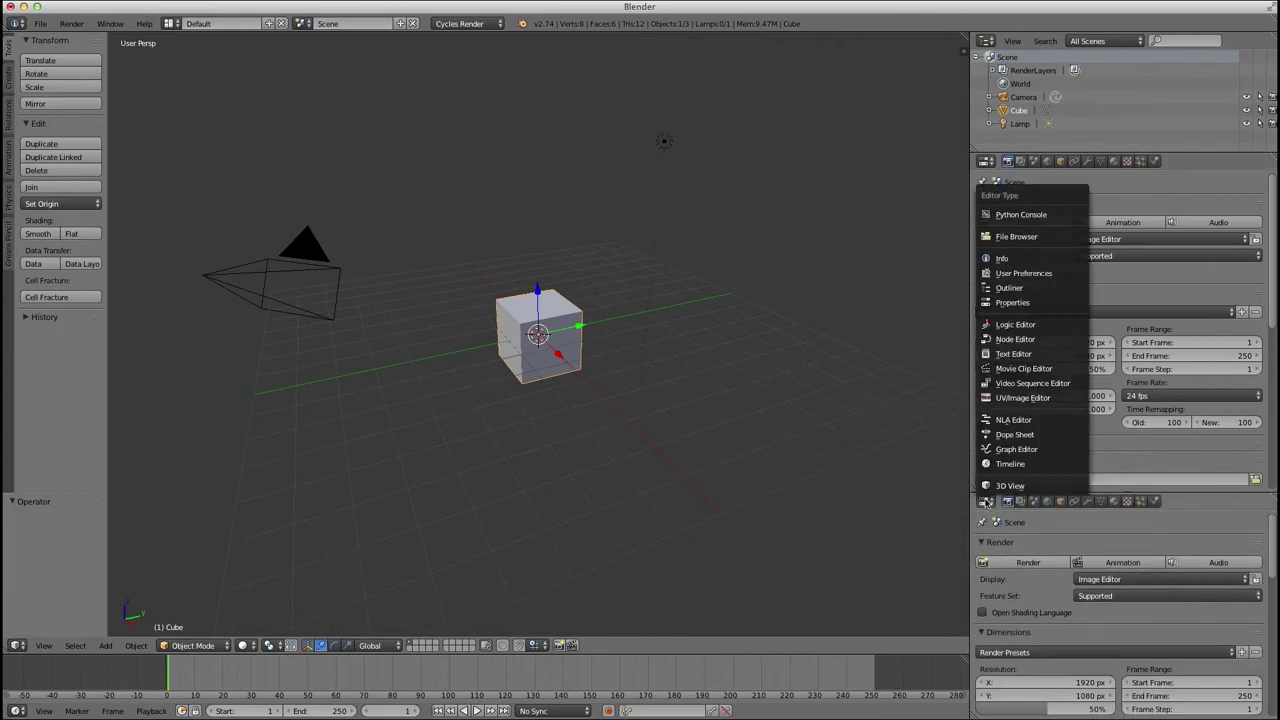
pyautogui.click(1010, 485)
pyautogui.scroll(5, 1112, 614)
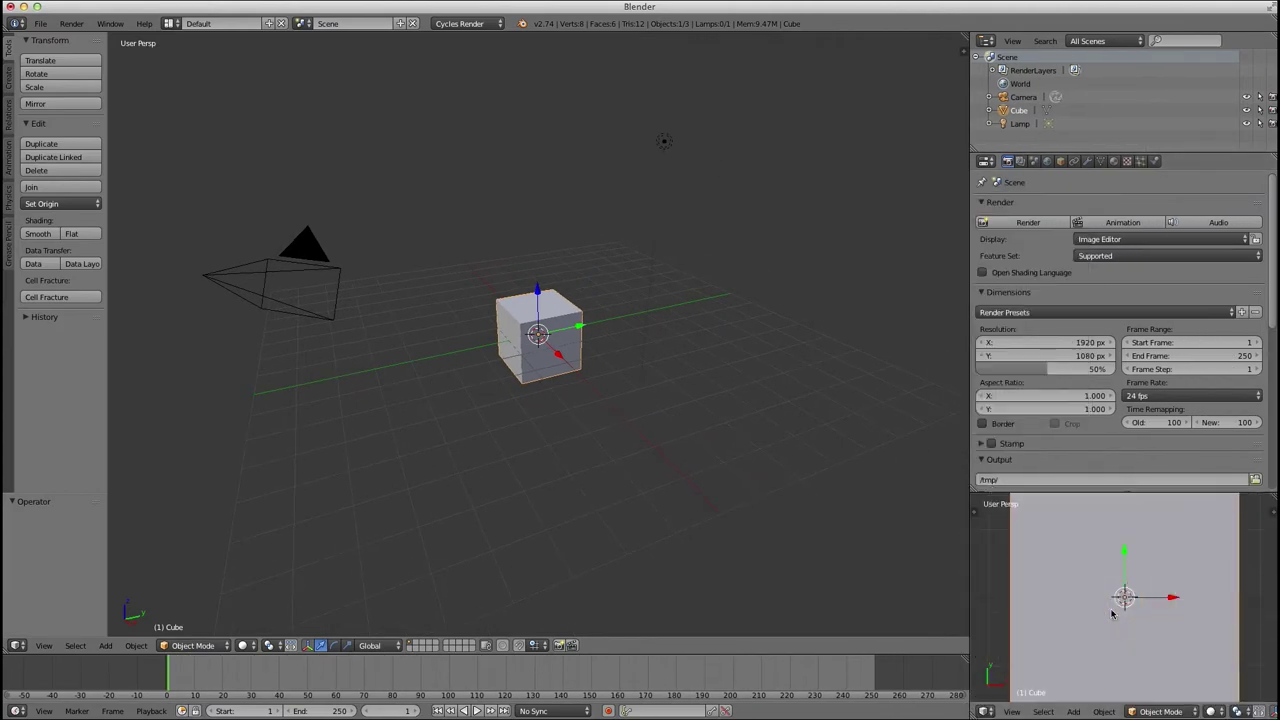
pyautogui.moveTo(1112, 614); pyautogui.dragTo(1126, 572, button='middle')
# Preview rendered shading in the small view, return to solid, and deselect everything.
pyautogui.hotkey('shift', 'z')
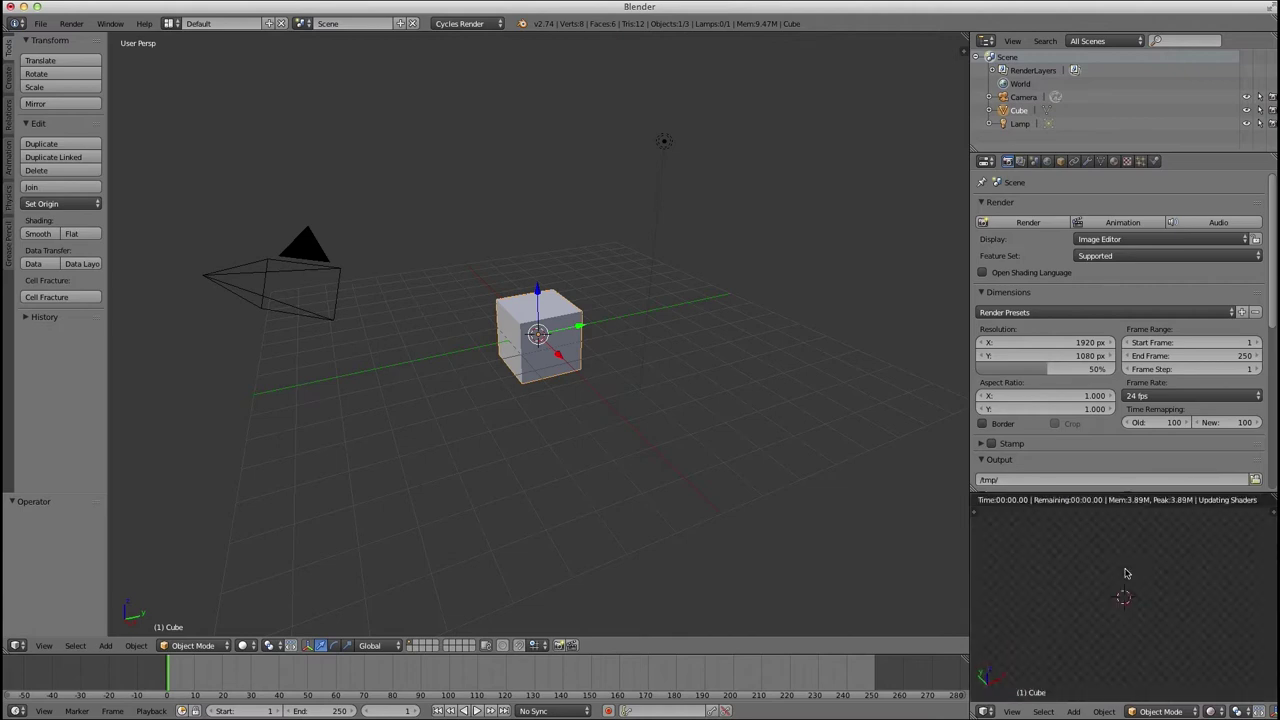
pyautogui.hotkey('shift', 'z')
pyautogui.hotkey('shift', 'z')
pyautogui.hotkey('shift', 'z')
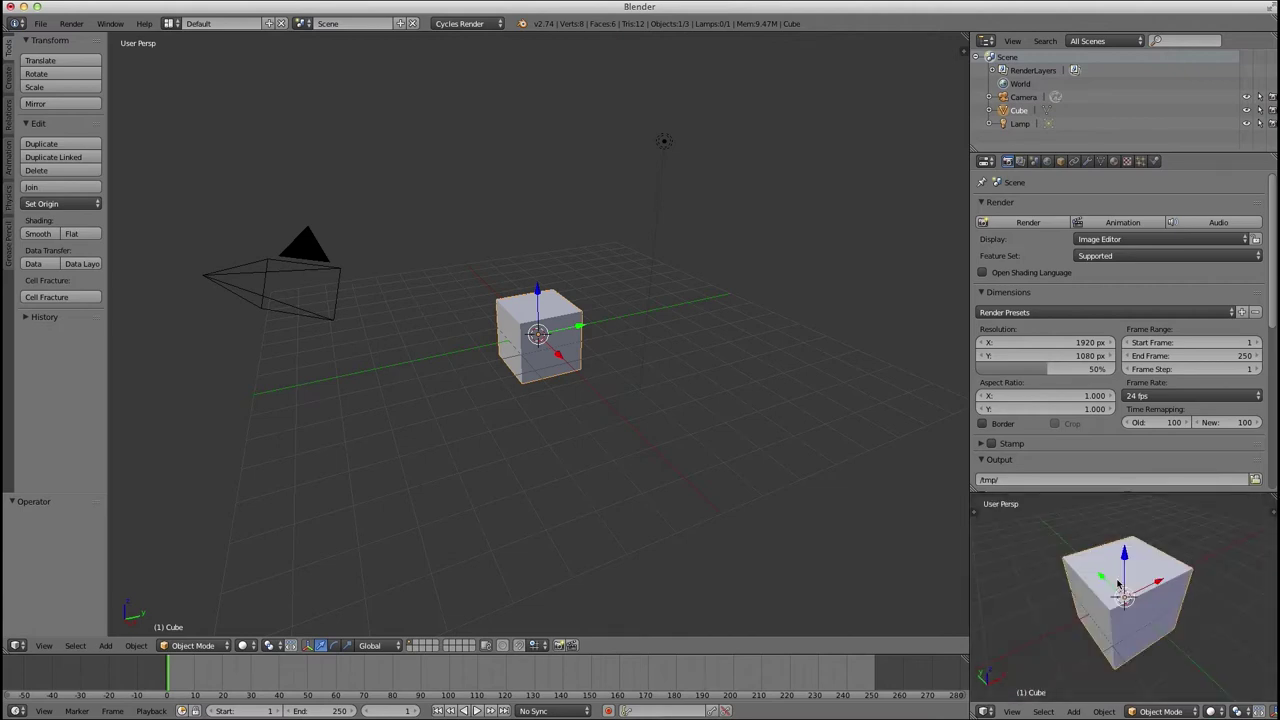
pyautogui.press('a')
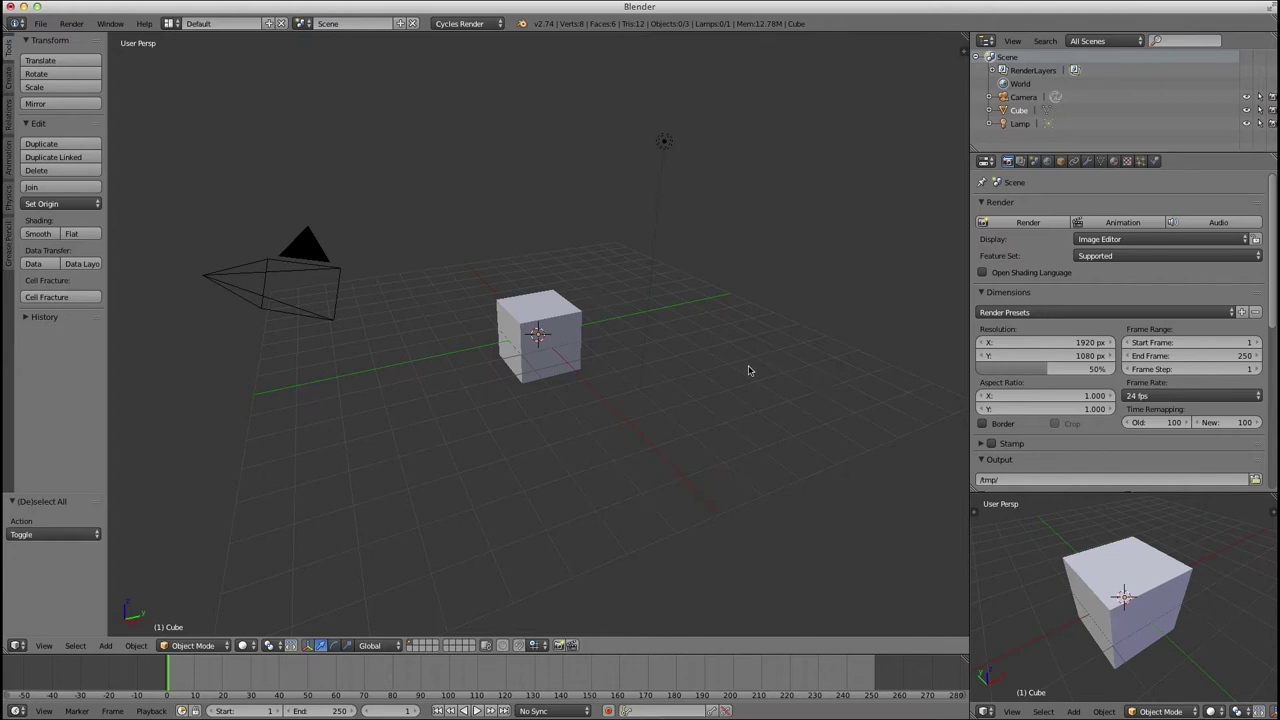
# Save the Cycles layout as the startup file, then widen and split the right-hand panels.
pyautogui.hotkey('ctrl', 'u')
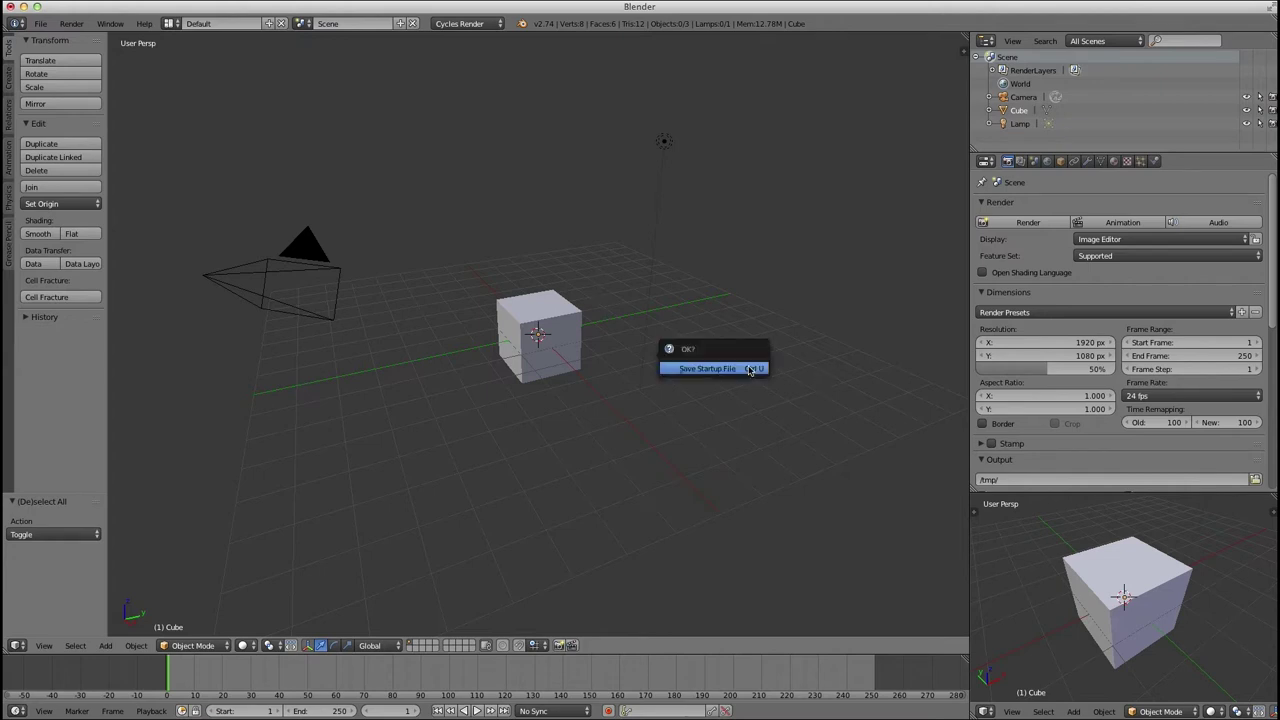
pyautogui.click(688, 372)
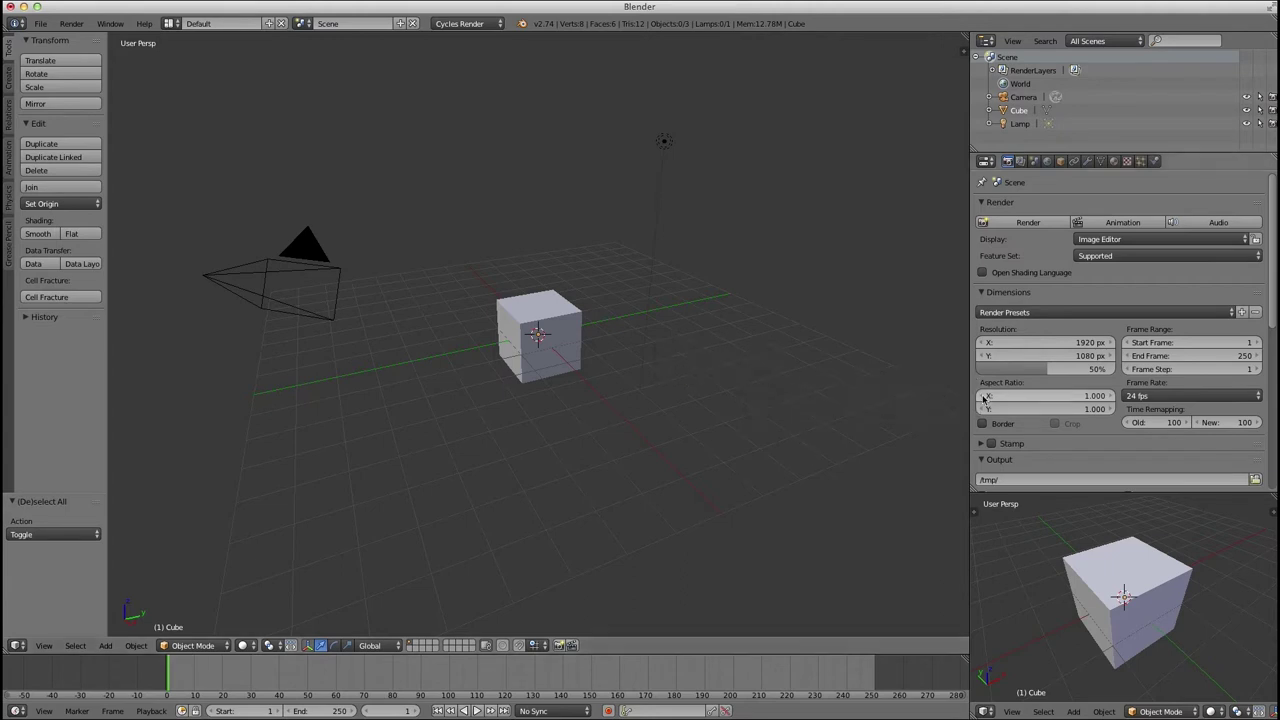
pyautogui.moveTo(969, 400); pyautogui.dragTo(746, 400)
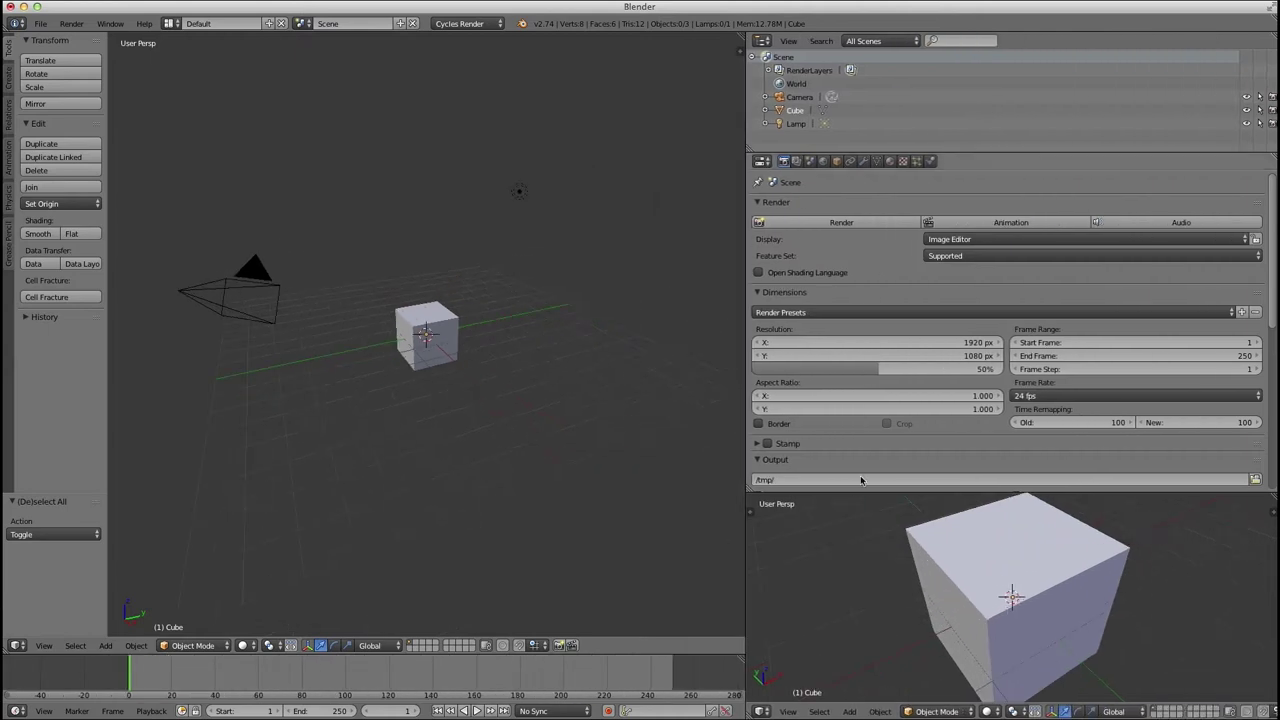
pyautogui.moveTo(750, 489); pyautogui.dragTo(750, 292)
# Delete the cube and move the camera near the scene centre to test the startup file.
pyautogui.rightClick(428, 324)
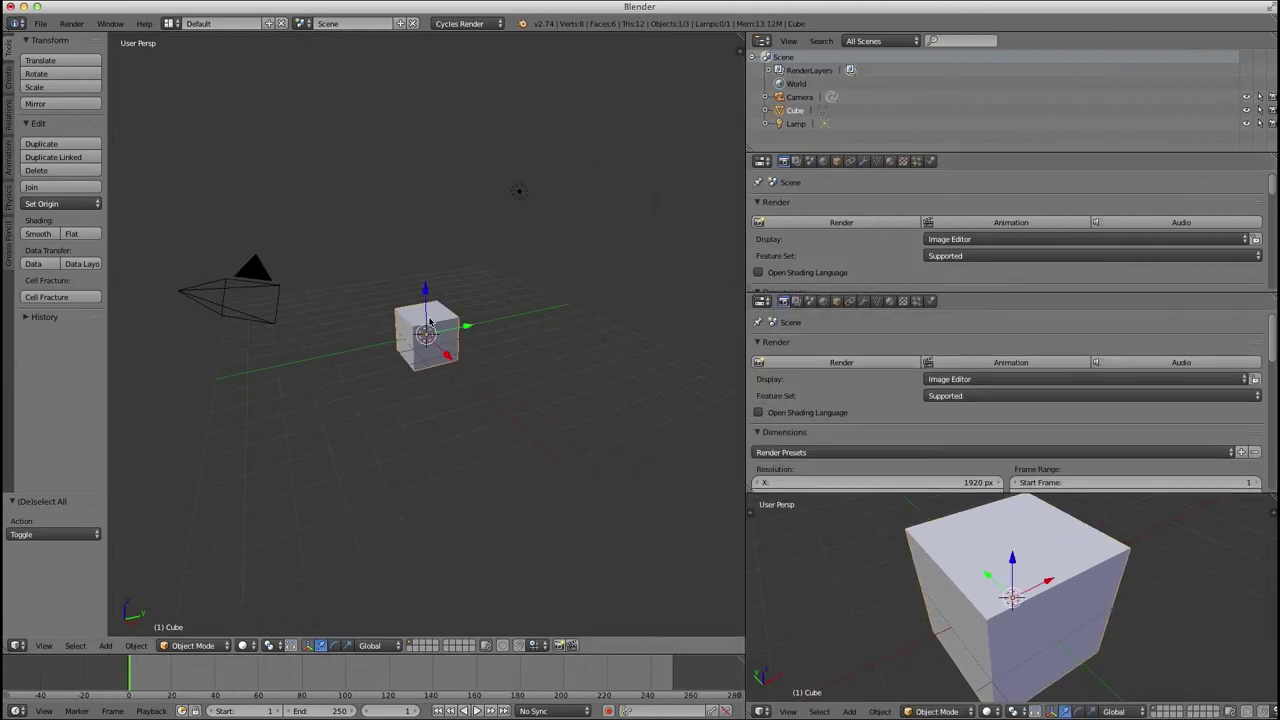
pyautogui.press('x')
pyautogui.click(425, 318)
pyautogui.rightClick(265, 315)
pyautogui.press('g')
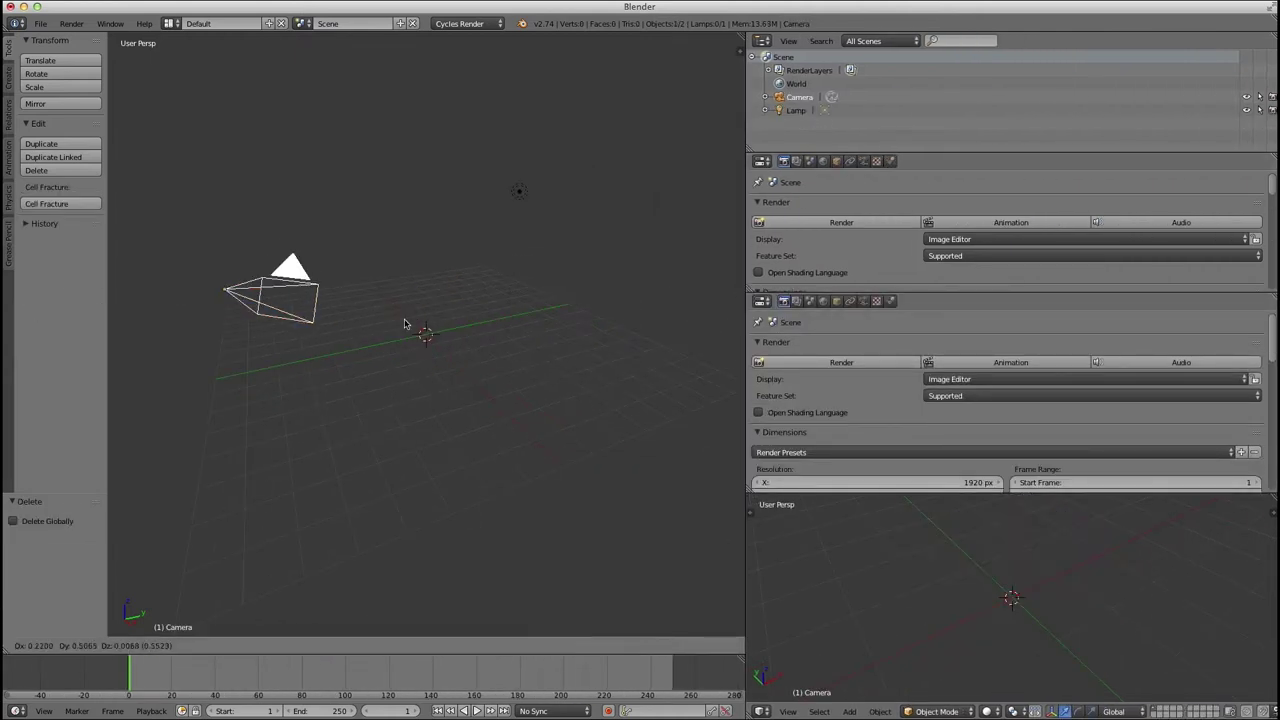
pyautogui.click(648, 332)
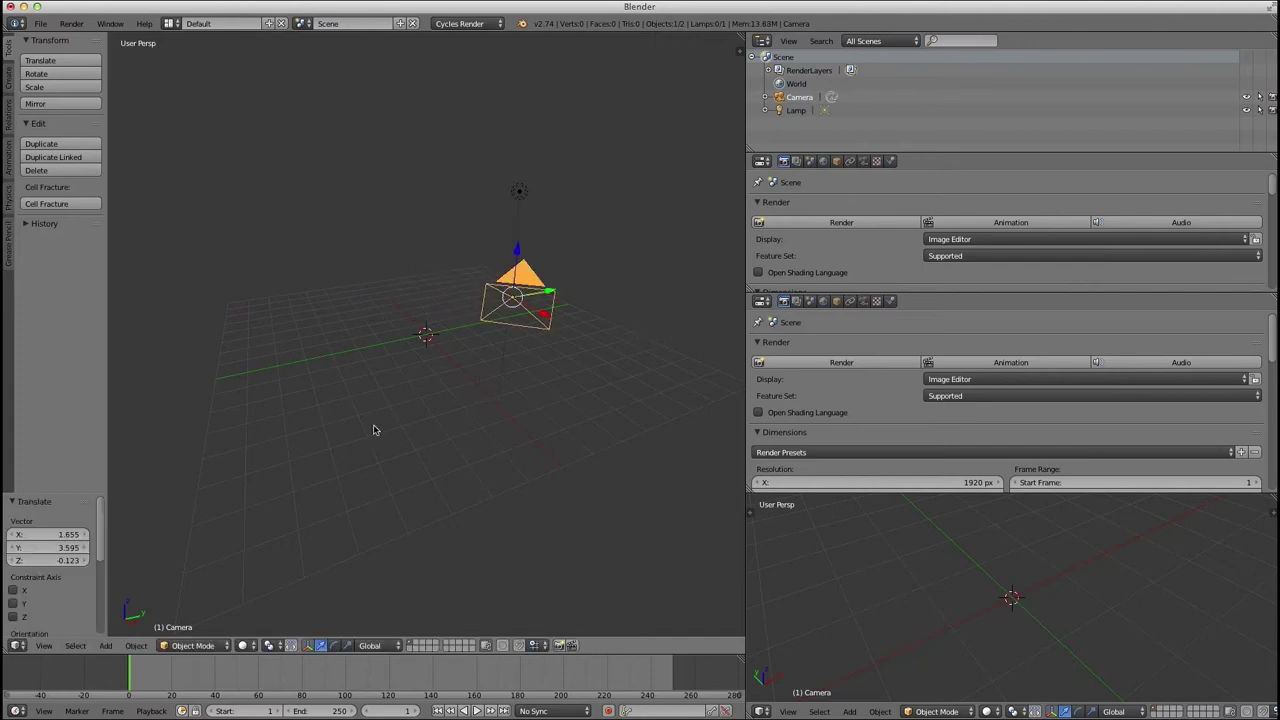
# Reload the startup scene with Ctrl+N, save it as startup again, and split the main 3D view.
pyautogui.hotkey('ctrl', 'n')
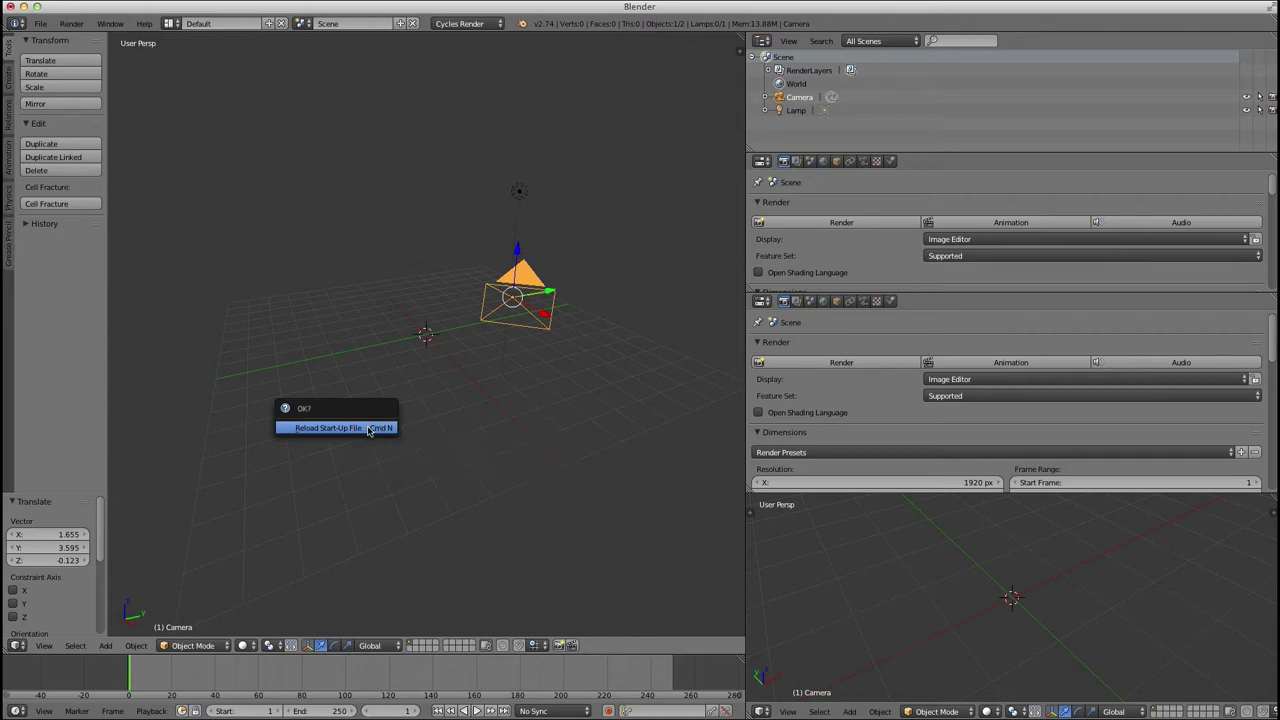
pyautogui.click(368, 428)
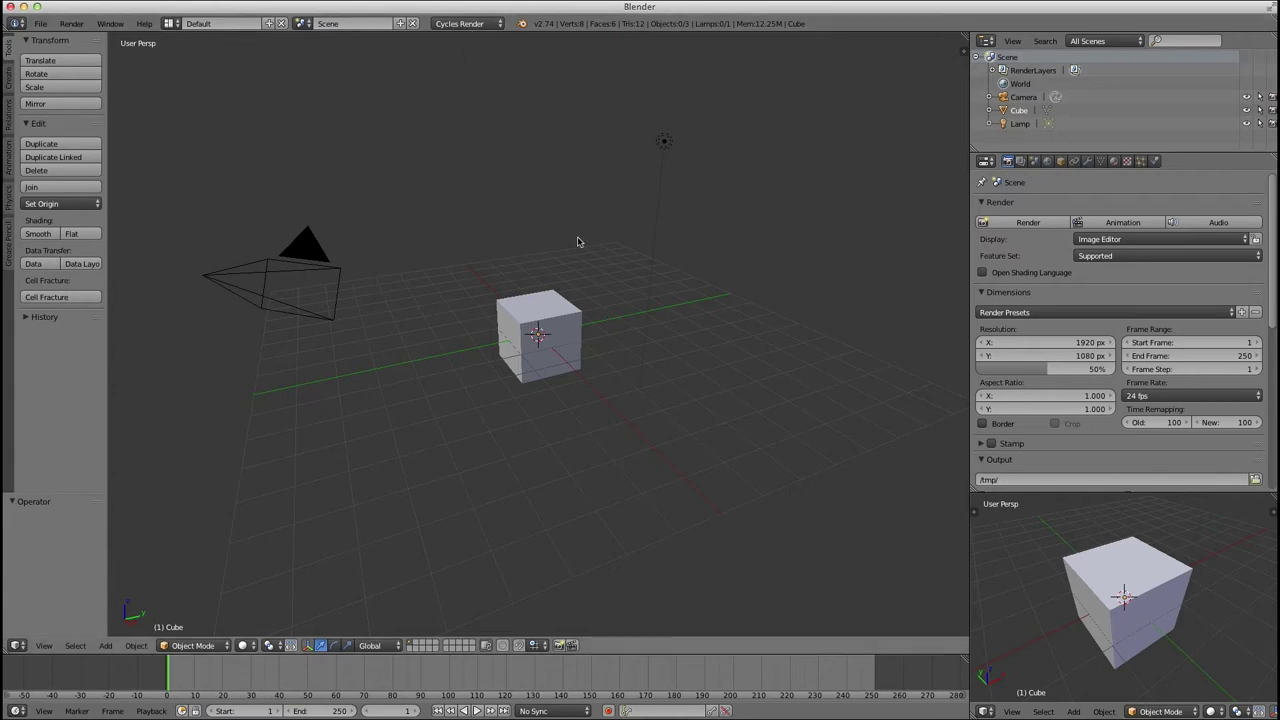
pyautogui.hotkey('ctrl', 'u')
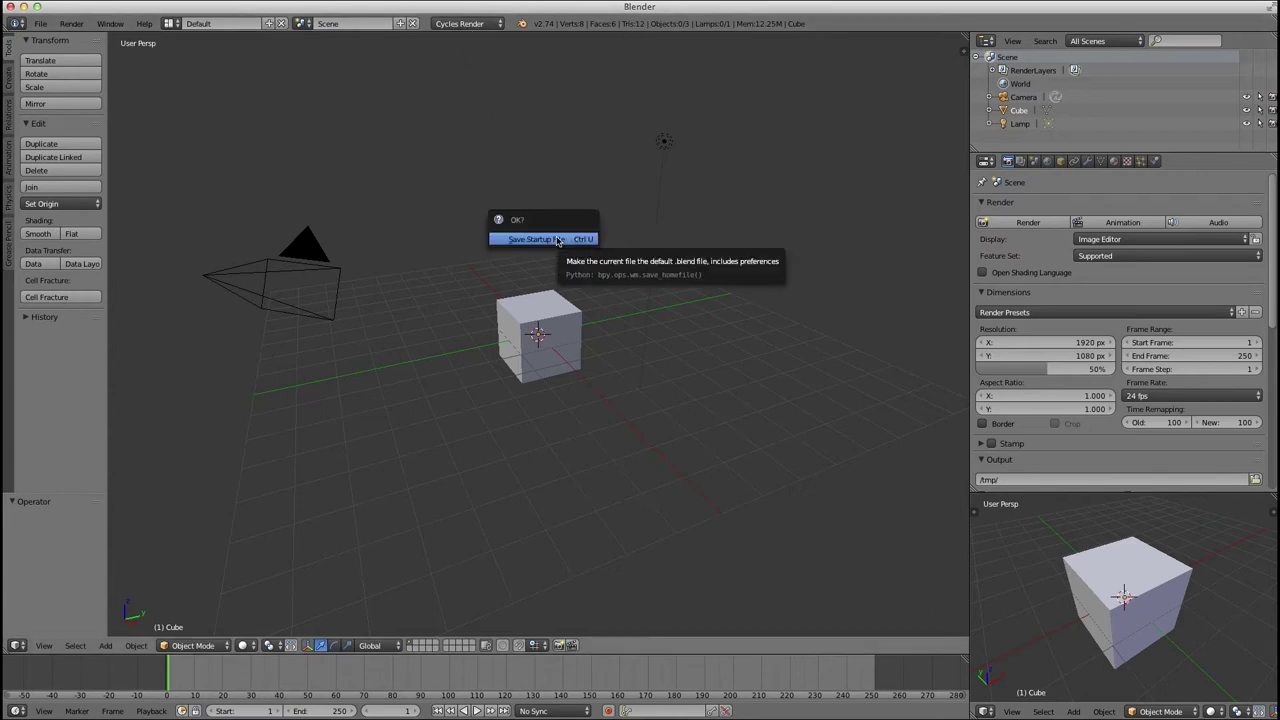
pyautogui.click(557, 239)
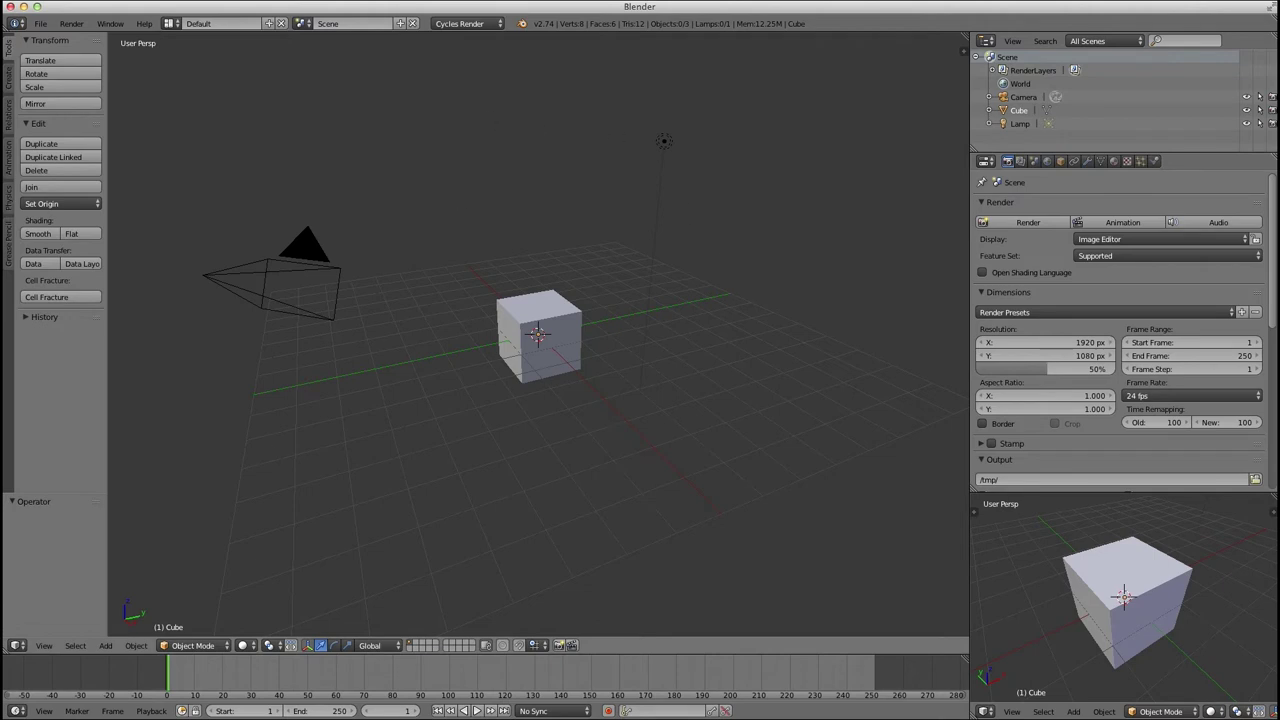
pyautogui.moveTo(5, 648); pyautogui.dragTo(16, 380)
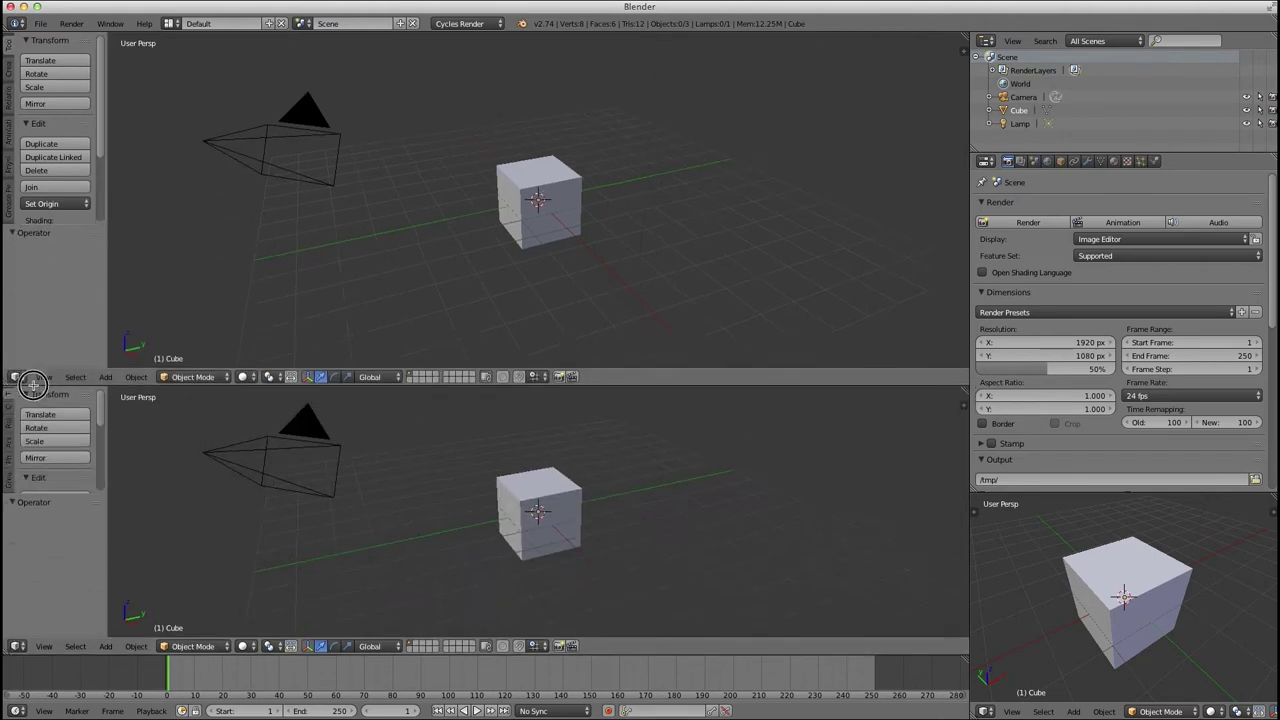
# Make the top area a Node Editor and raise the cube's mesh one unit along Z.
pyautogui.click(18, 377)
pyautogui.click(47, 214)
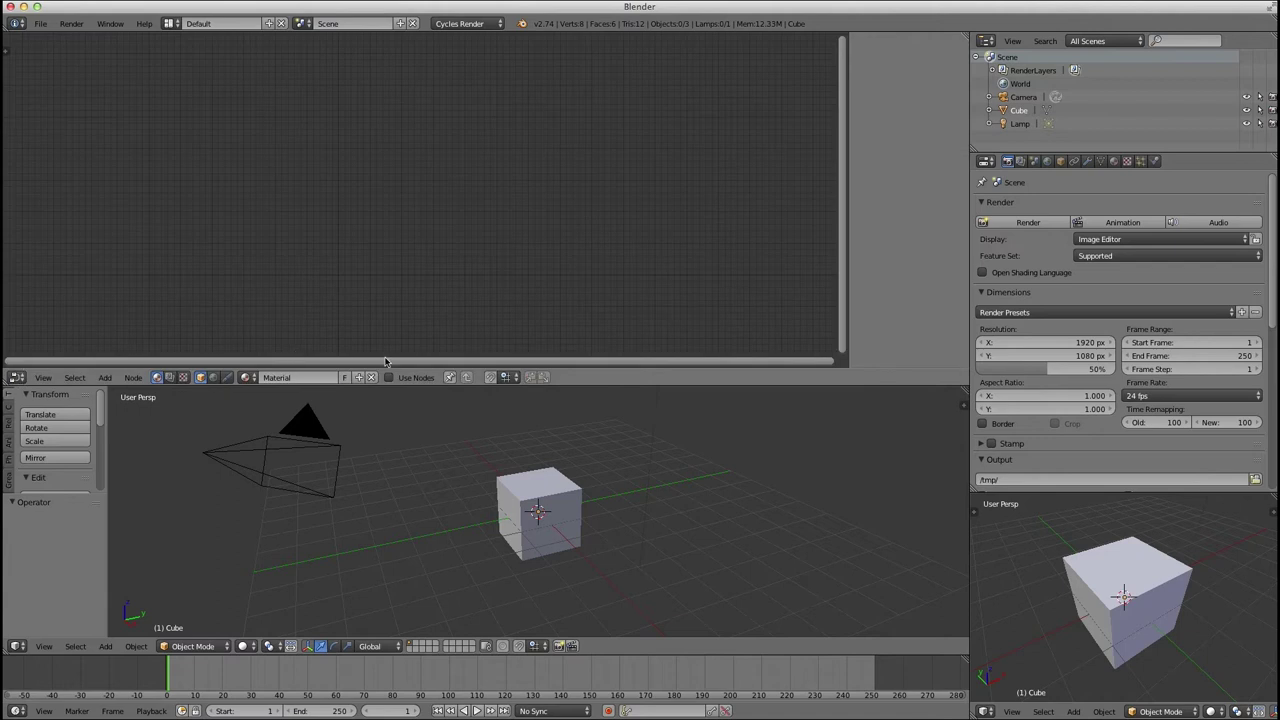
pyautogui.rightClick(562, 494)
pyautogui.press('Tab')
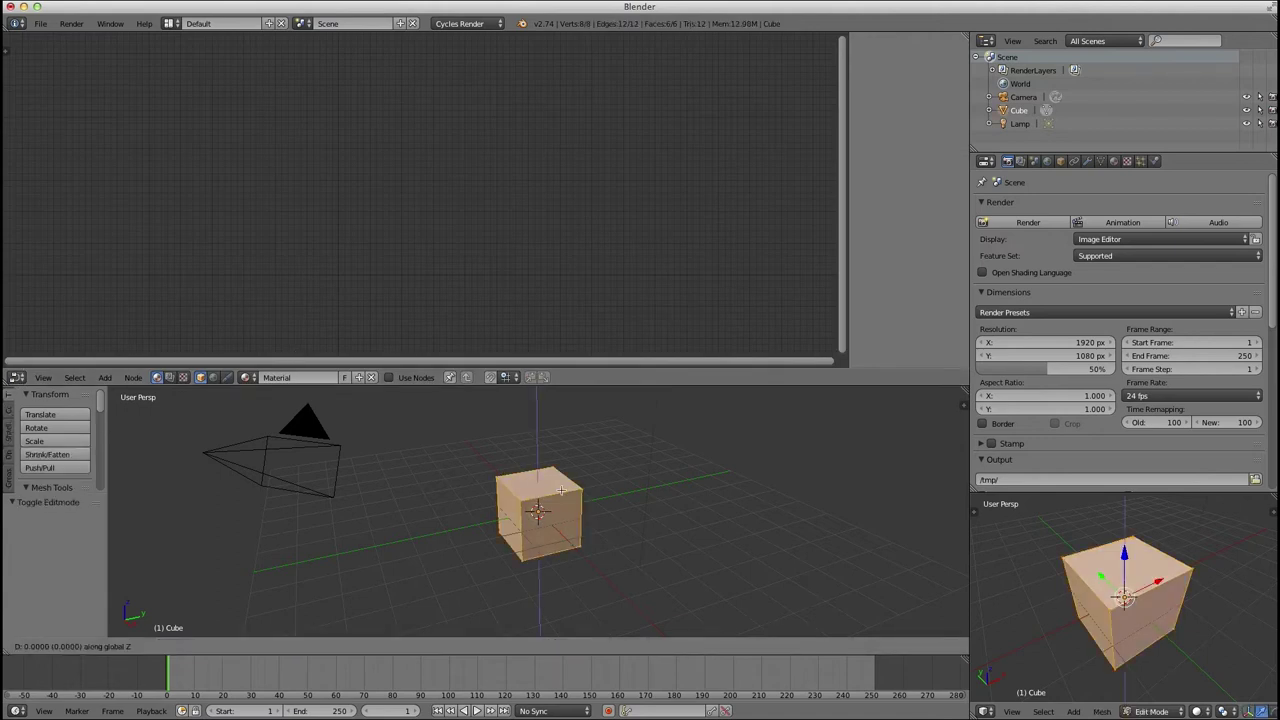
pyautogui.press('g')
pyautogui.press('z')
pyautogui.press('1')
pyautogui.press('Return')
pyautogui.press('Tab')
pyautogui.press('g')
pyautogui.press('z')
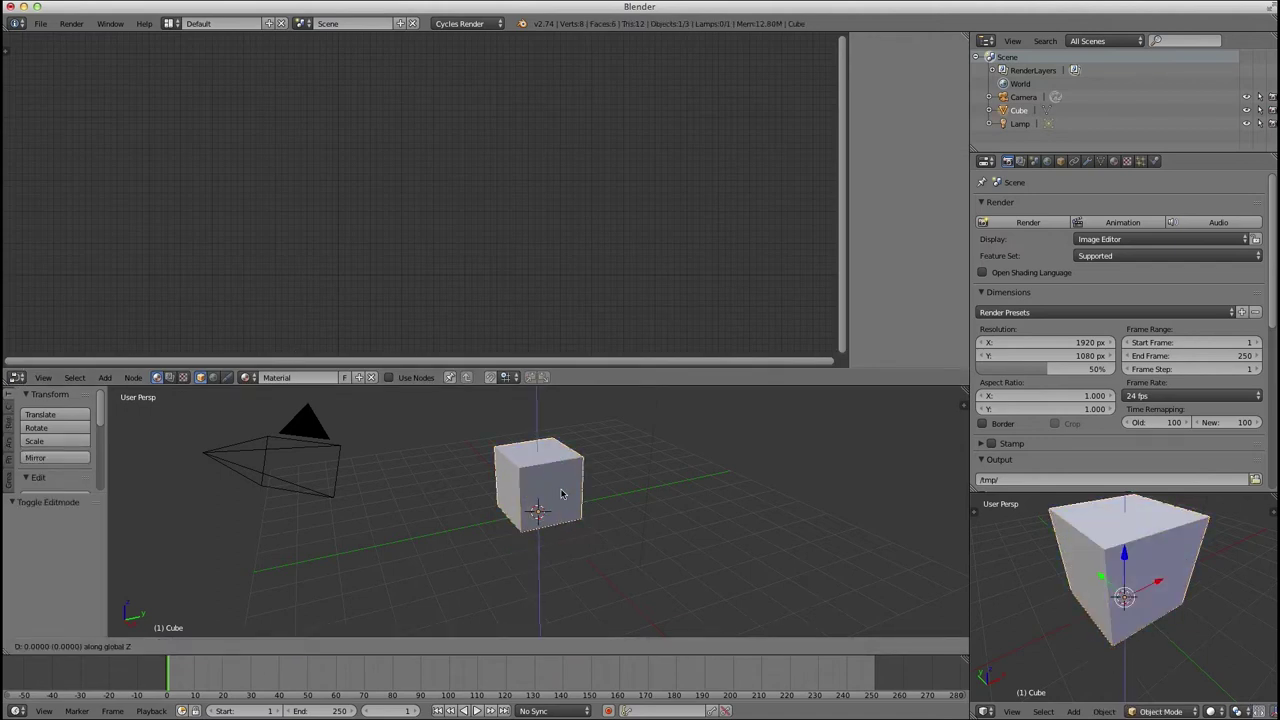
pyautogui.press('Return')
# Add a ground plane scaled 10 times and view it with rendered shading in the small view.
pyautogui.hotkey('shift', 'a')
pyautogui.moveTo(565, 492)
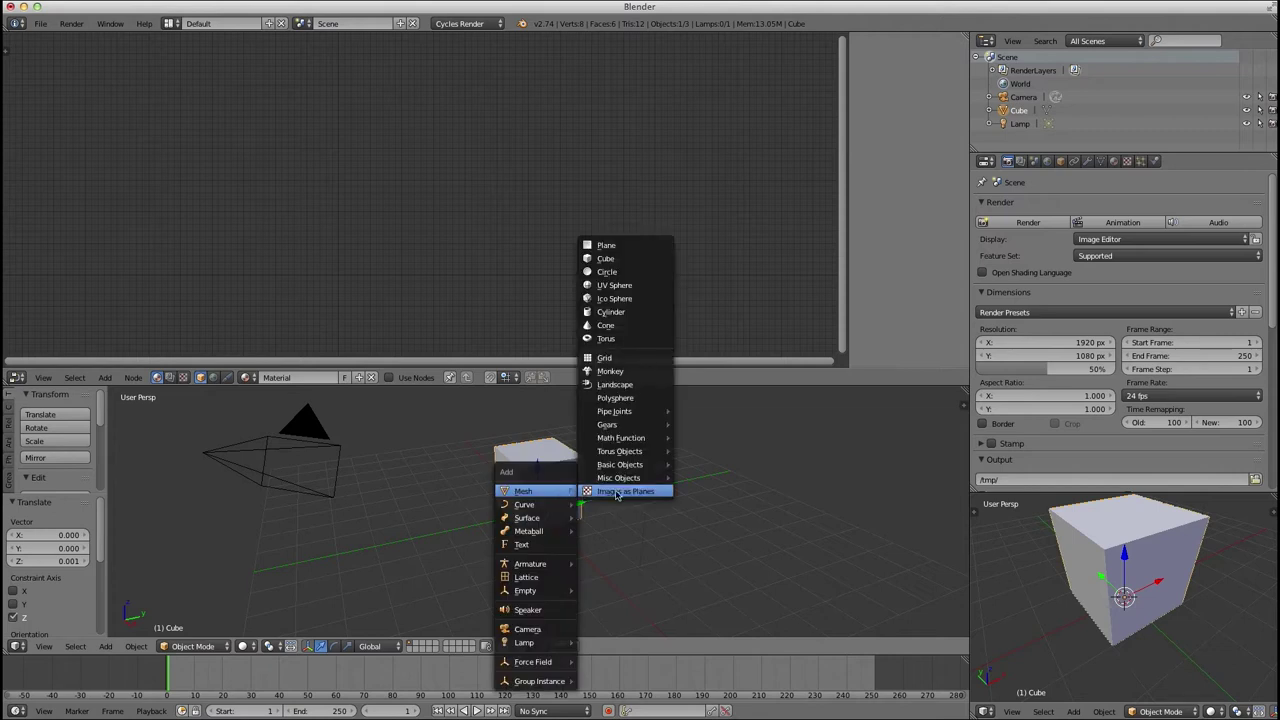
pyautogui.click(607, 247)
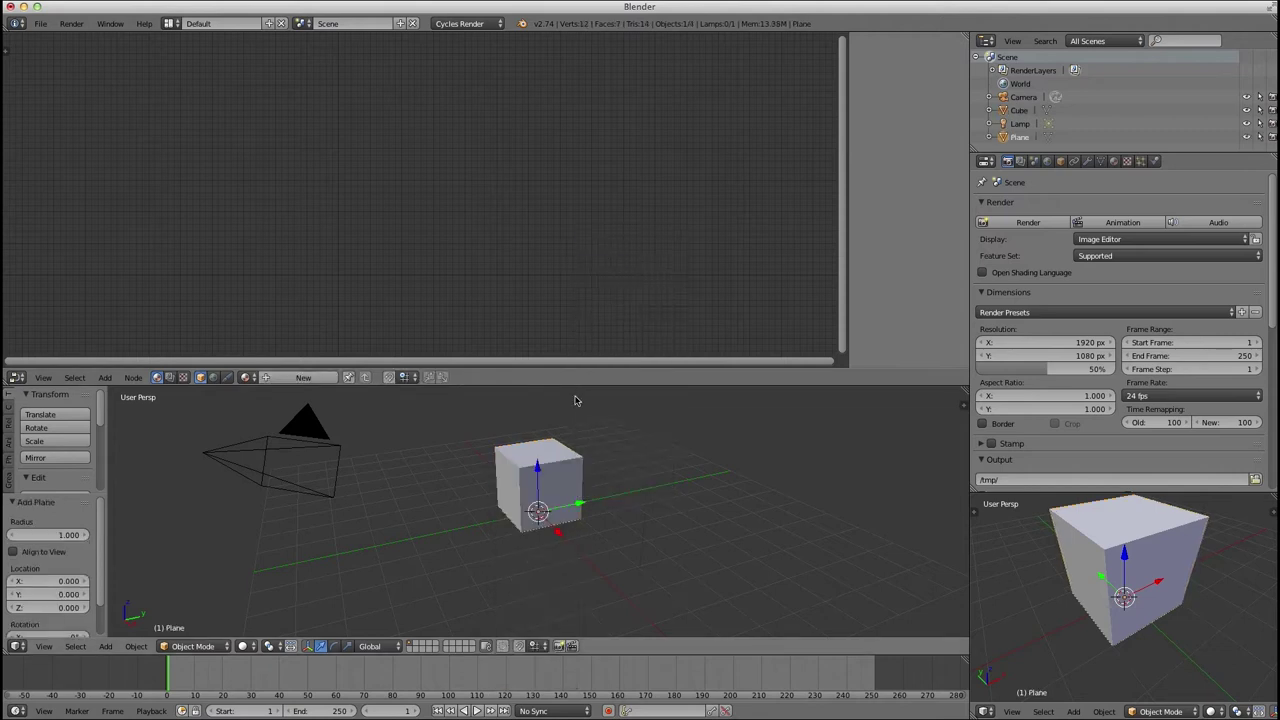
pyautogui.write('s10')
pyautogui.press('Return')
pyautogui.moveTo(1085, 605)
pyautogui.mouseDown(button='middle')
pyautogui.moveTo(1100, 617)
pyautogui.moveTo(1114, 592)
pyautogui.mouseUp(button='middle')
pyautogui.hotkey('shift', 'z')
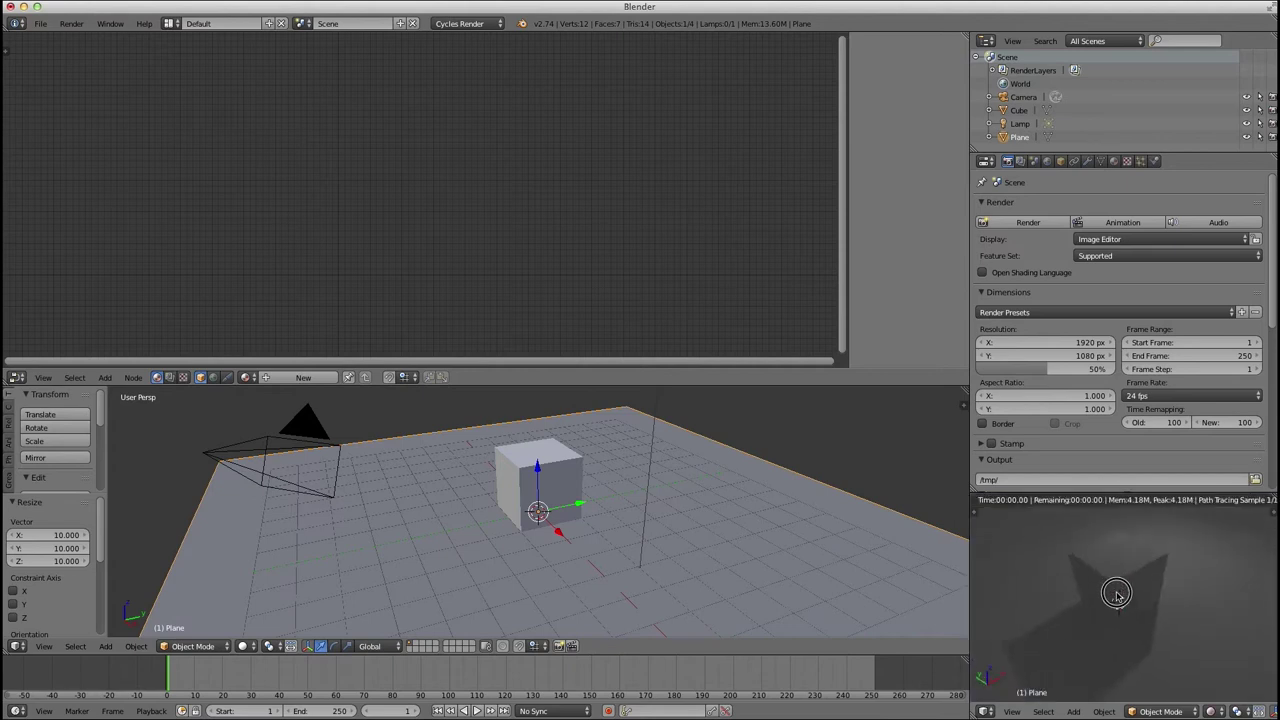
pyautogui.scroll(-5, 645, 453)
# Enable shader nodes on the lamp, bring its Emission nodes into view, then reselect the cube.
pyautogui.rightClick(582, 441)
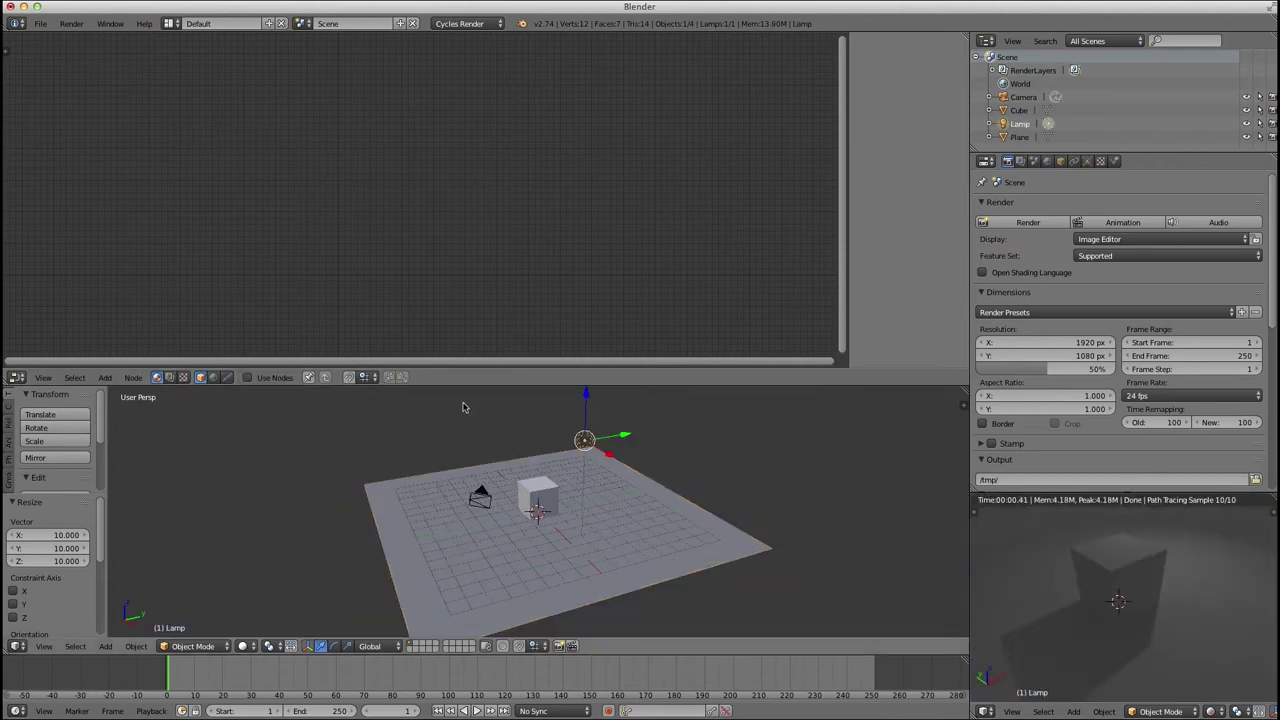
pyautogui.click(250, 377)
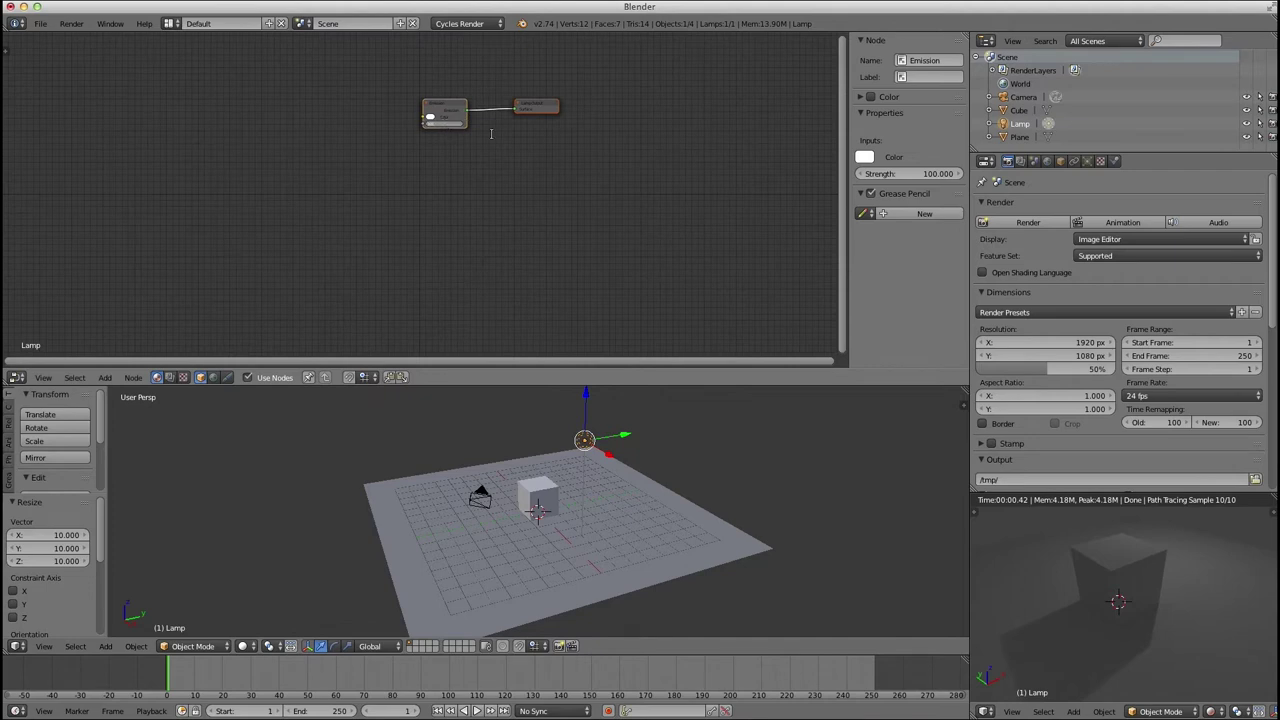
pyautogui.moveTo(509, 126); pyautogui.dragTo(494, 246, button='middle')
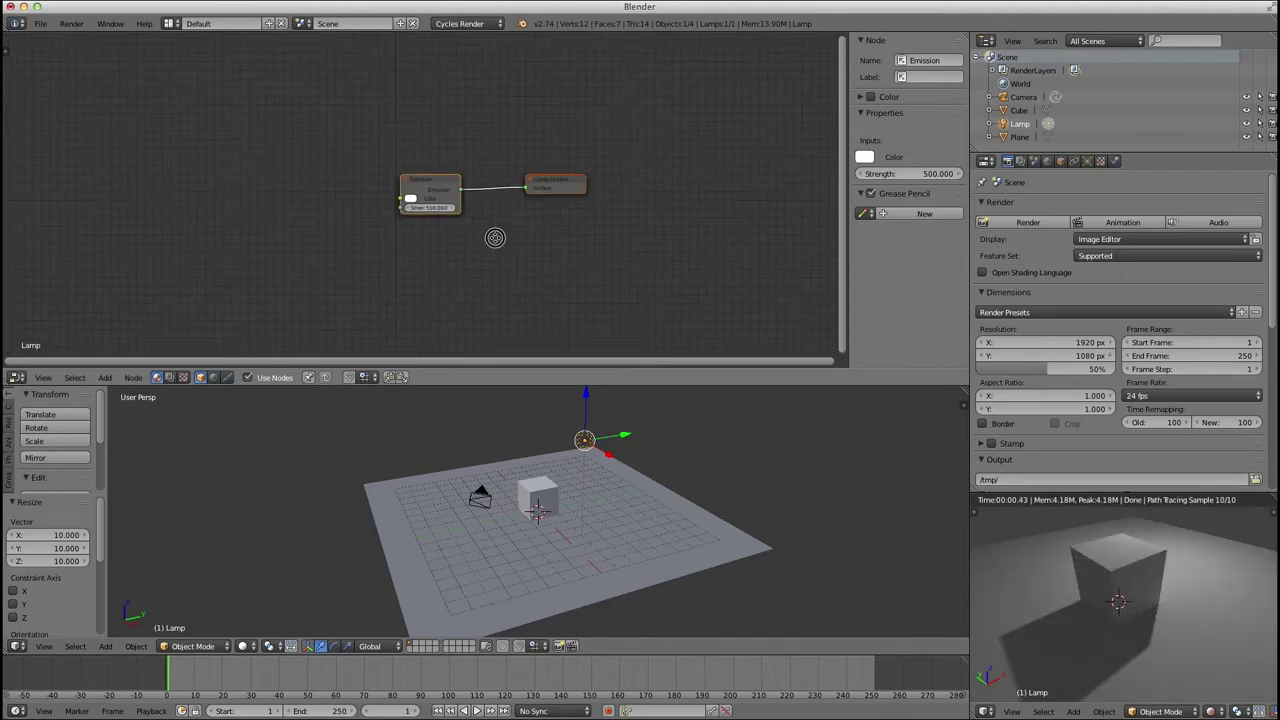
pyautogui.scroll(2, 500, 267)
pyautogui.rightClick(537, 495)
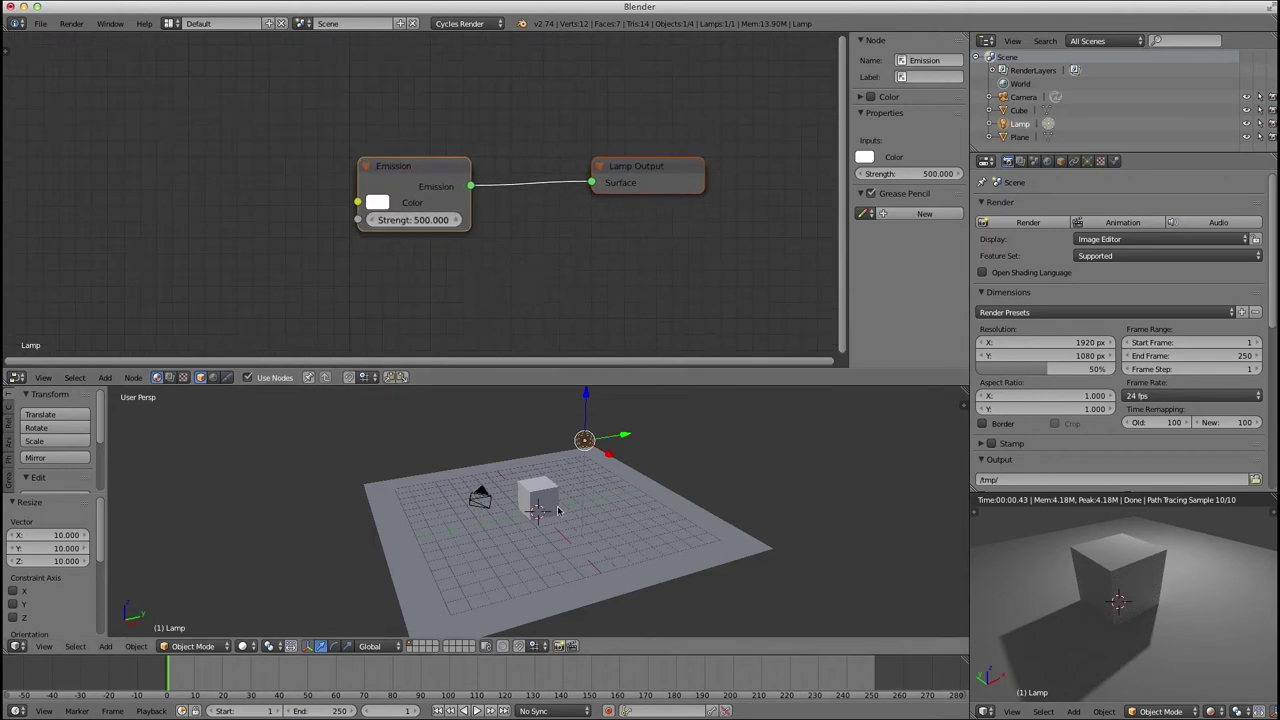
# Replace the cube's Diffuse BSDF with a Volume Scatter node wired to the Material Output's Volume input.
pyautogui.click(388, 377)
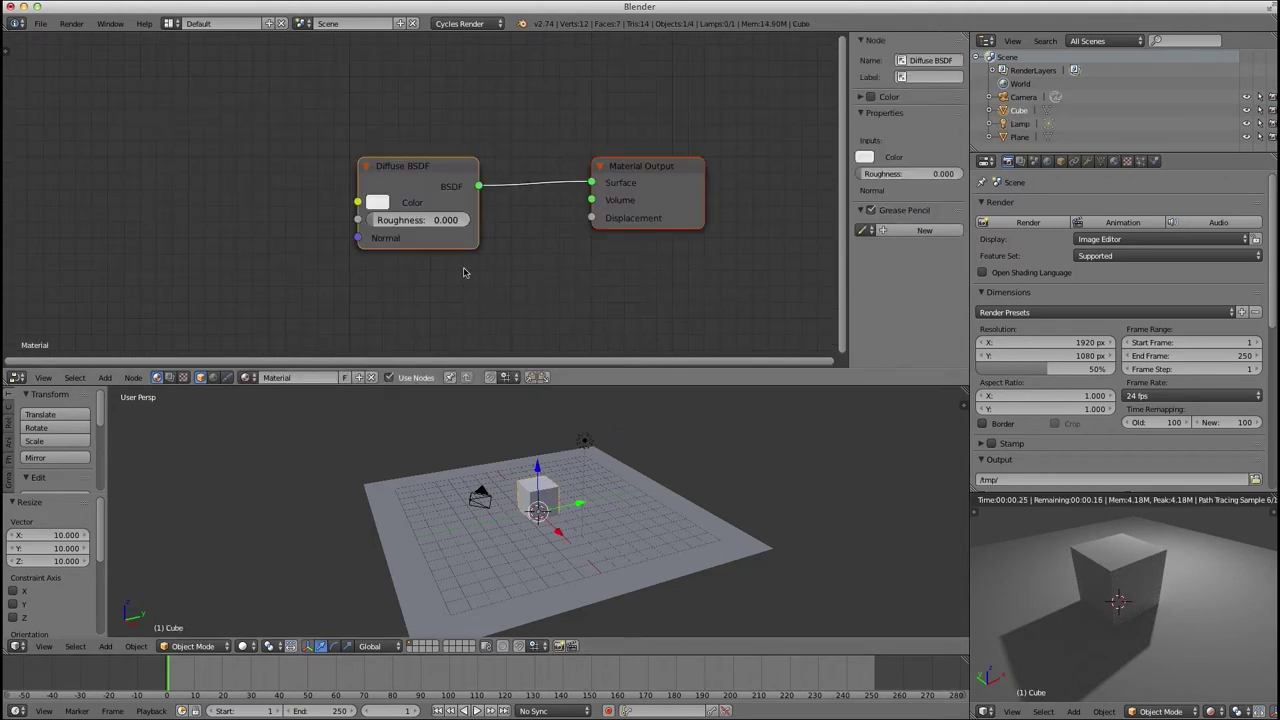
pyautogui.press('x')
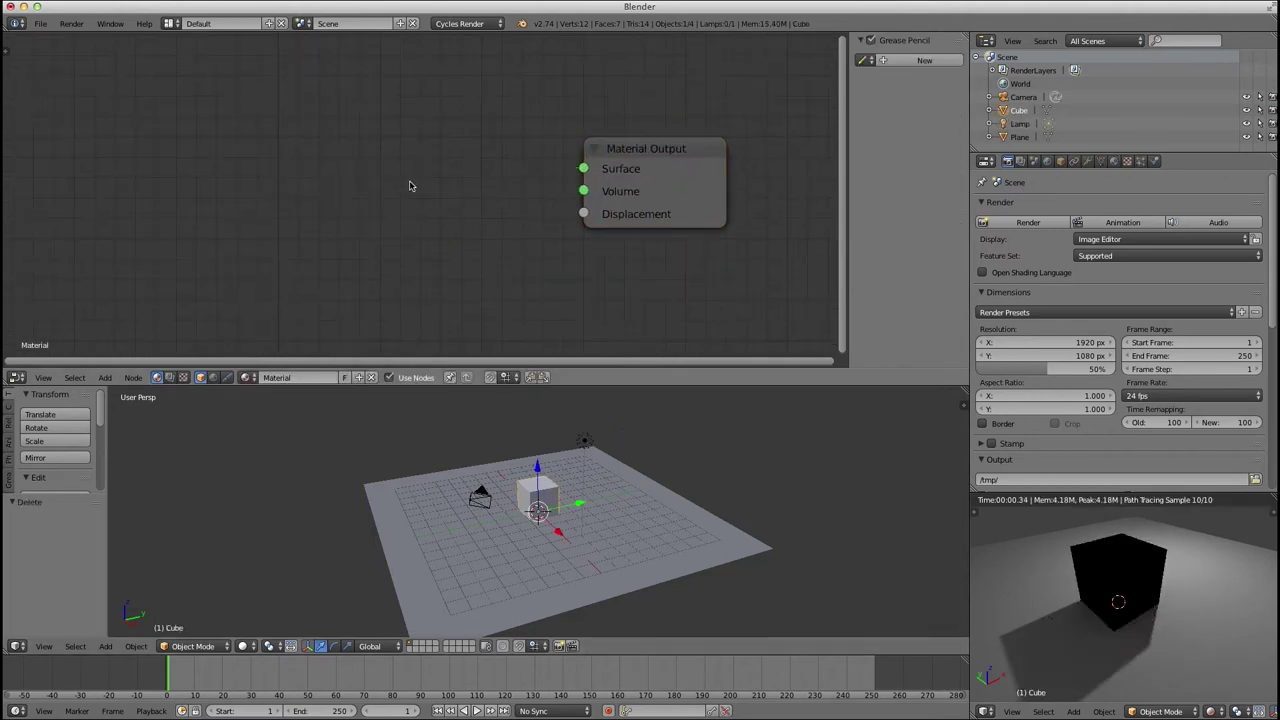
pyautogui.hotkey('shift', 'a')
pyautogui.moveTo(387, 224)
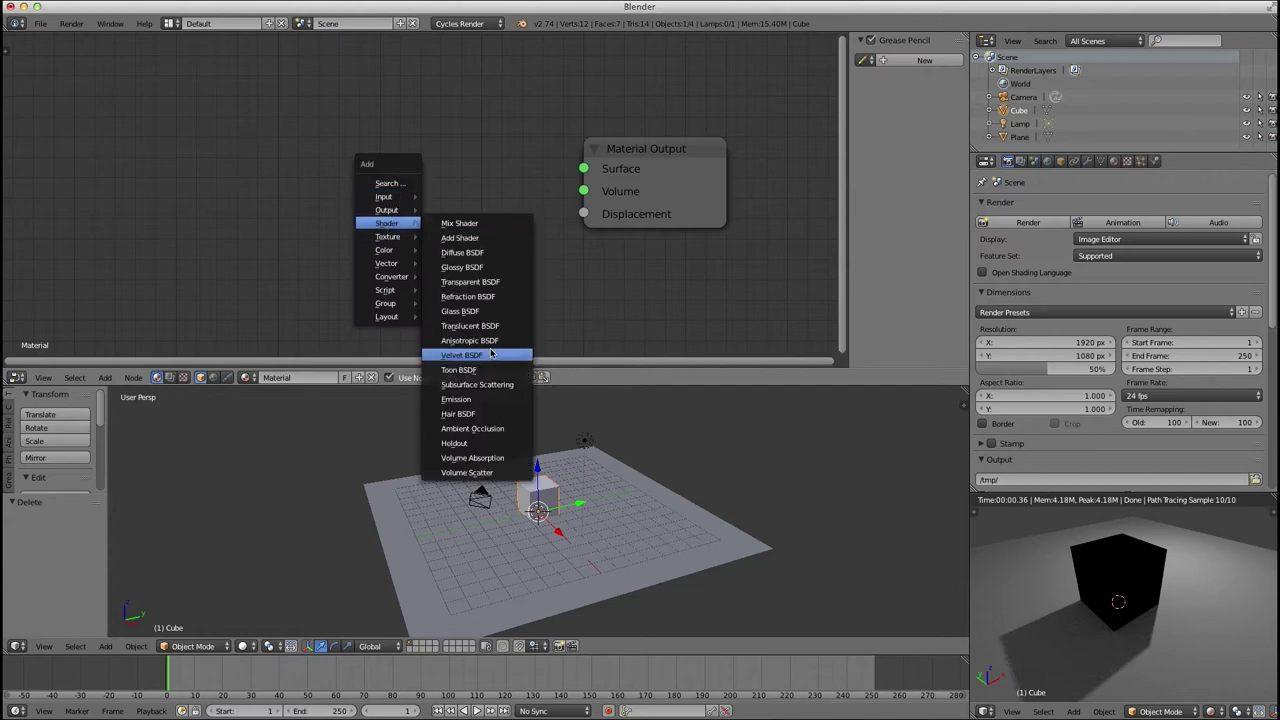
pyautogui.click(478, 474)
pyautogui.click(360, 146)
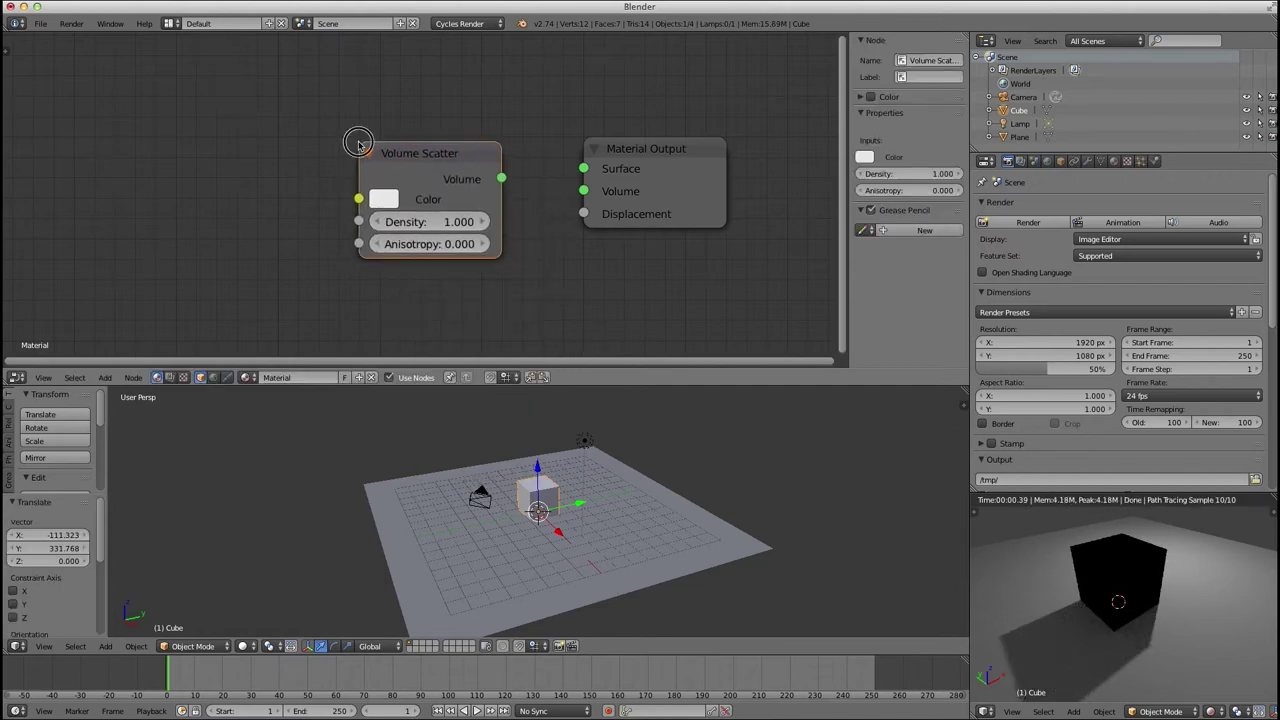
pyautogui.moveTo(501, 179); pyautogui.dragTo(584, 191)
pyautogui.moveTo(667, 179); pyautogui.dragTo(704, 174)
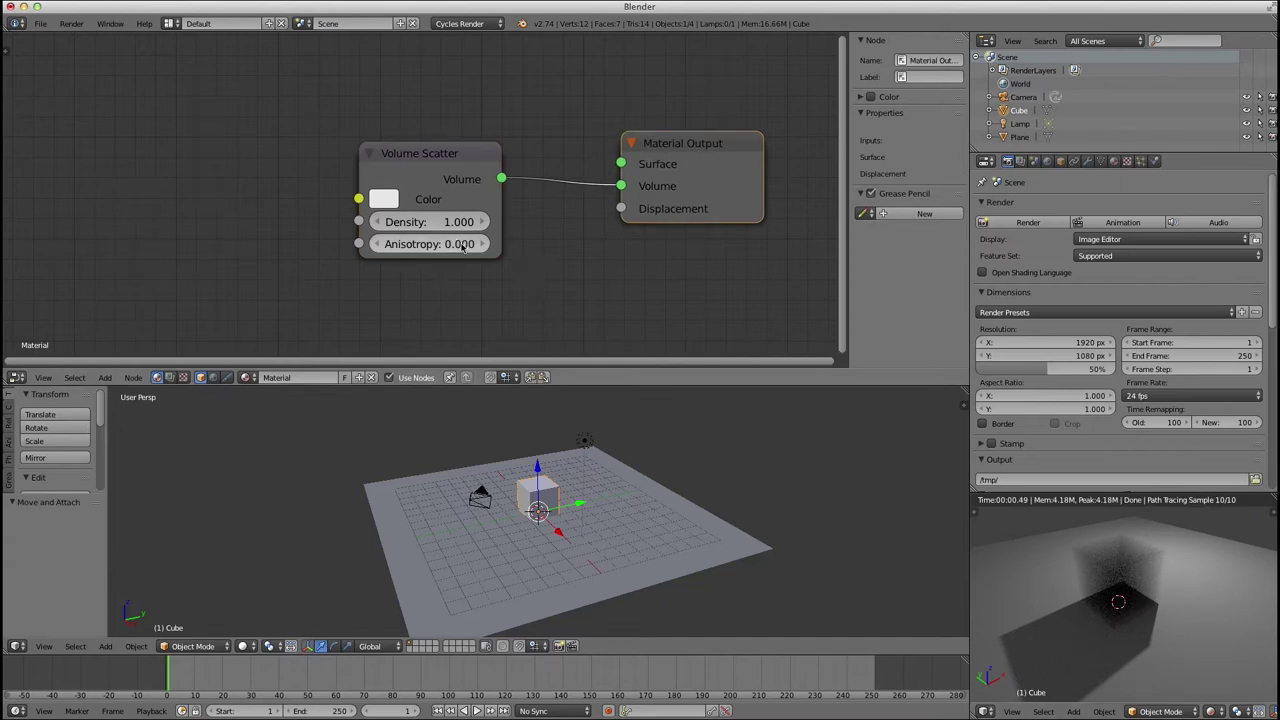
# Try Volume Scatter Density values of 0.3 and about 0.9 while checking the rendered preview.
pyautogui.doubleClick(430, 221)
pyautogui.write('0.3')
pyautogui.press('Return')
pyautogui.moveTo(430, 221); pyautogui.dragTo(470, 221)
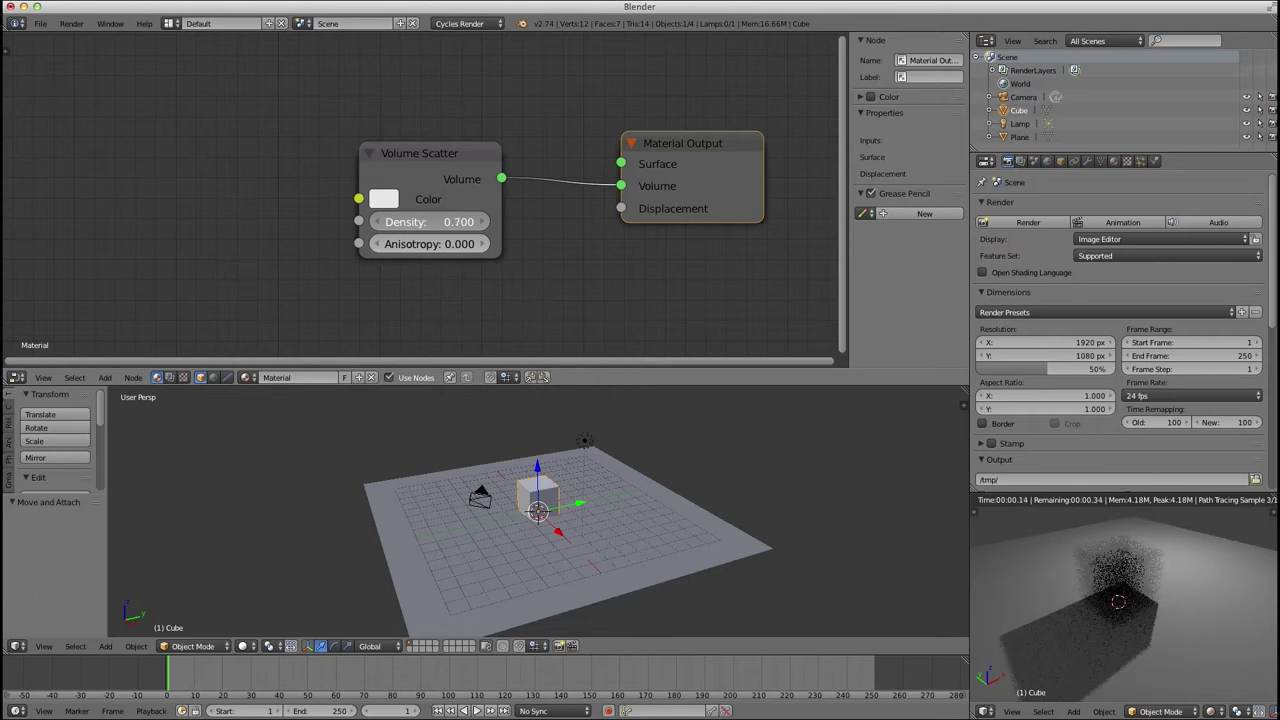
pyautogui.hotkey('shift', 'z')
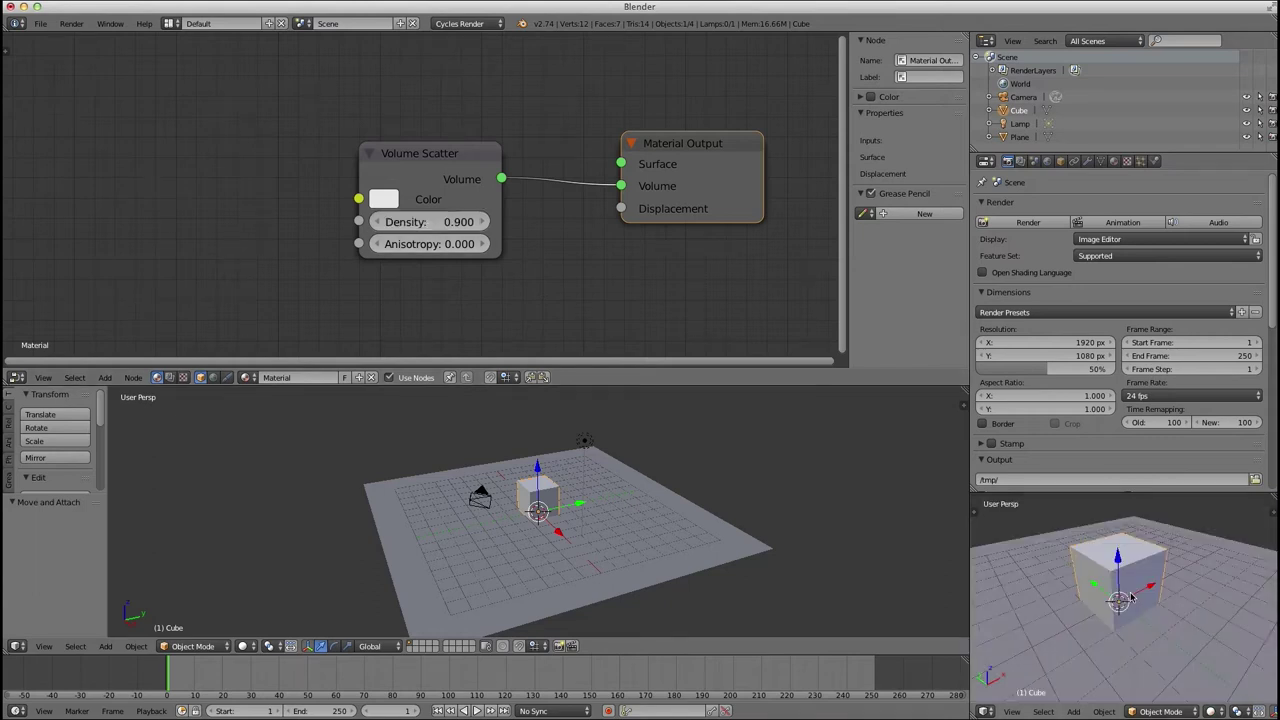
pyautogui.hotkey('shift', 'z')
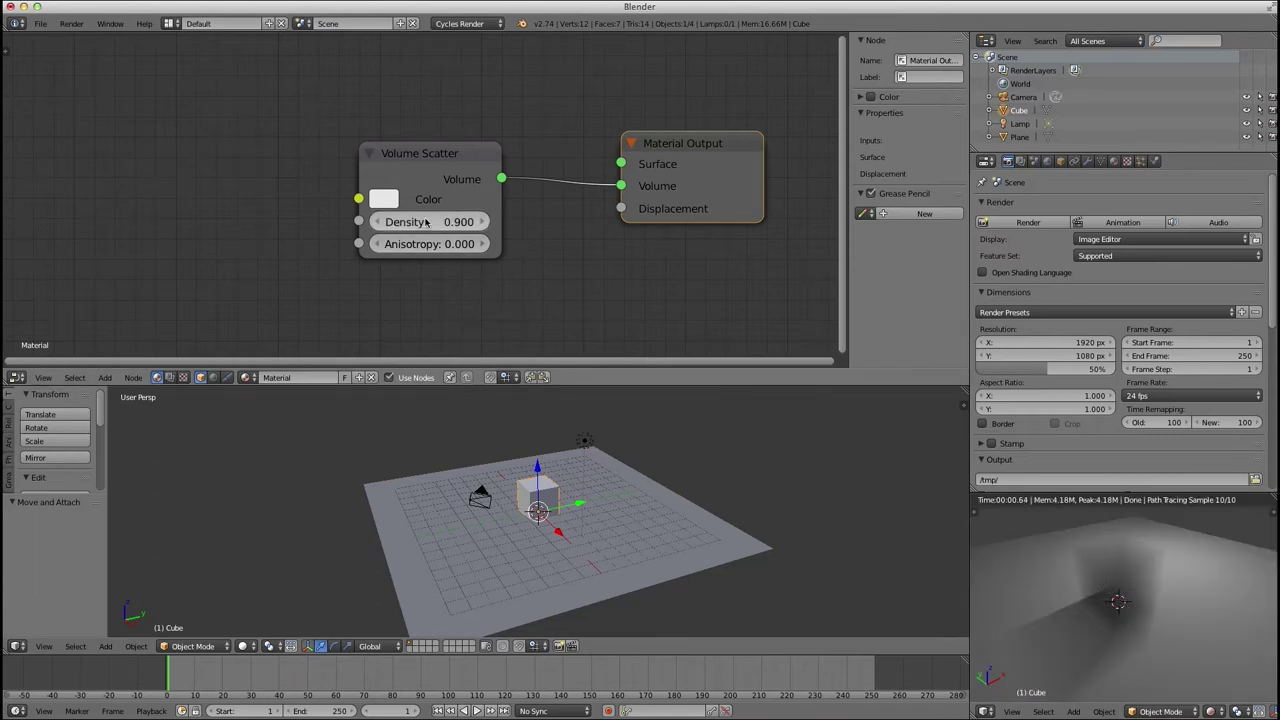
pyautogui.moveTo(430, 221)
pyautogui.mouseDown()
pyautogui.moveTo(403, 221)
pyautogui.moveTo(516, 239)
pyautogui.mouseUp()
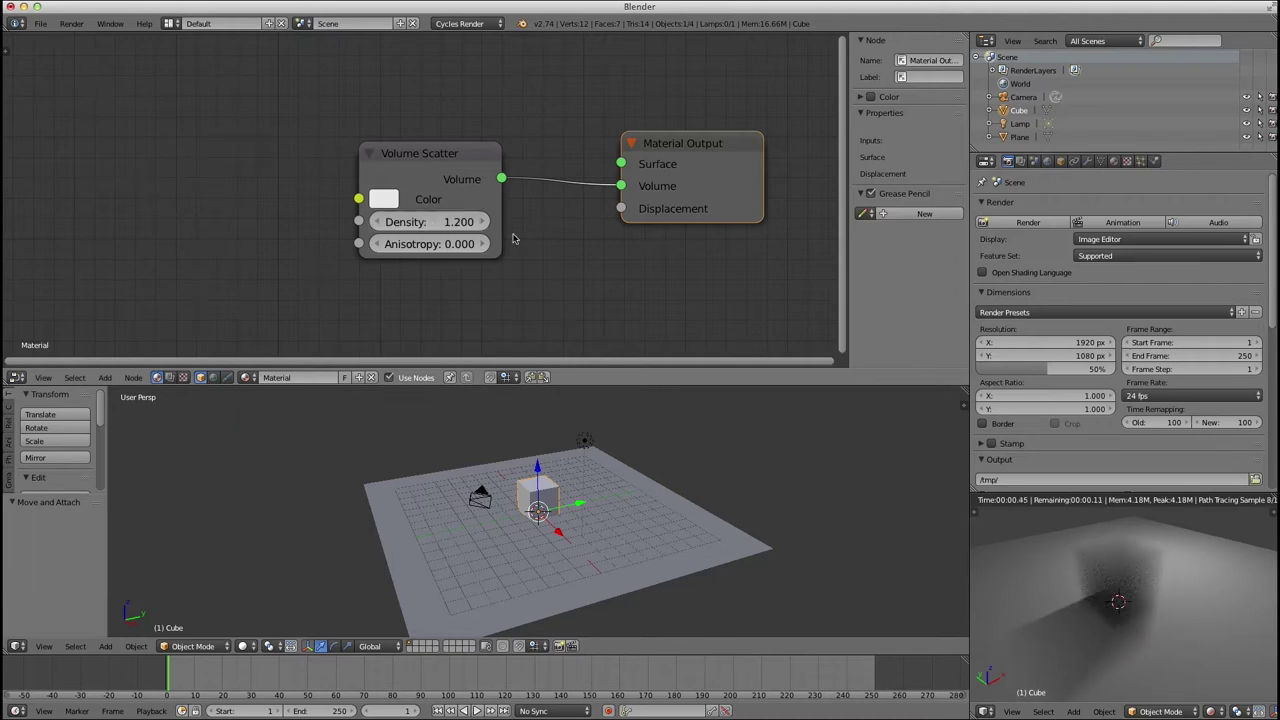
# Set the Volume Scatter Density to 1 and reposition the node.
pyautogui.moveTo(422, 175); pyautogui.dragTo(289, 160)
pyautogui.click(290, 207)
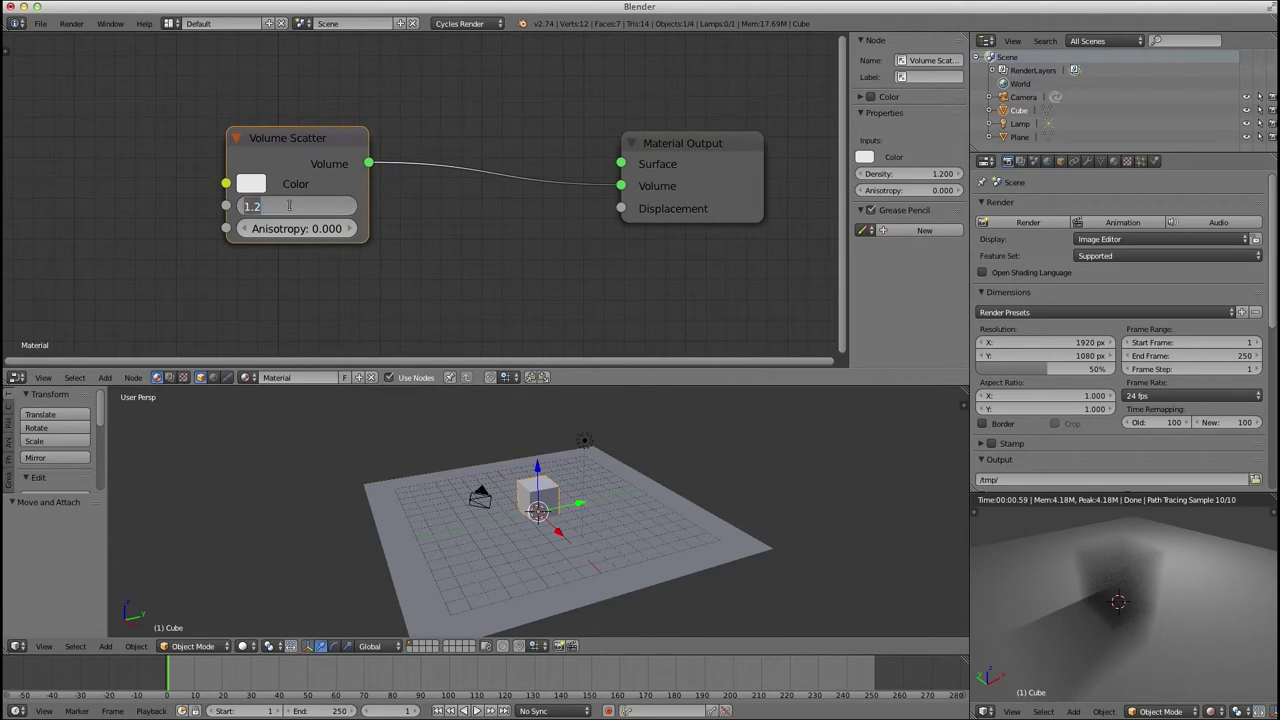
pyautogui.write('1')
pyautogui.press('Return')
pyautogui.moveTo(300, 185); pyautogui.dragTo(385, 185)
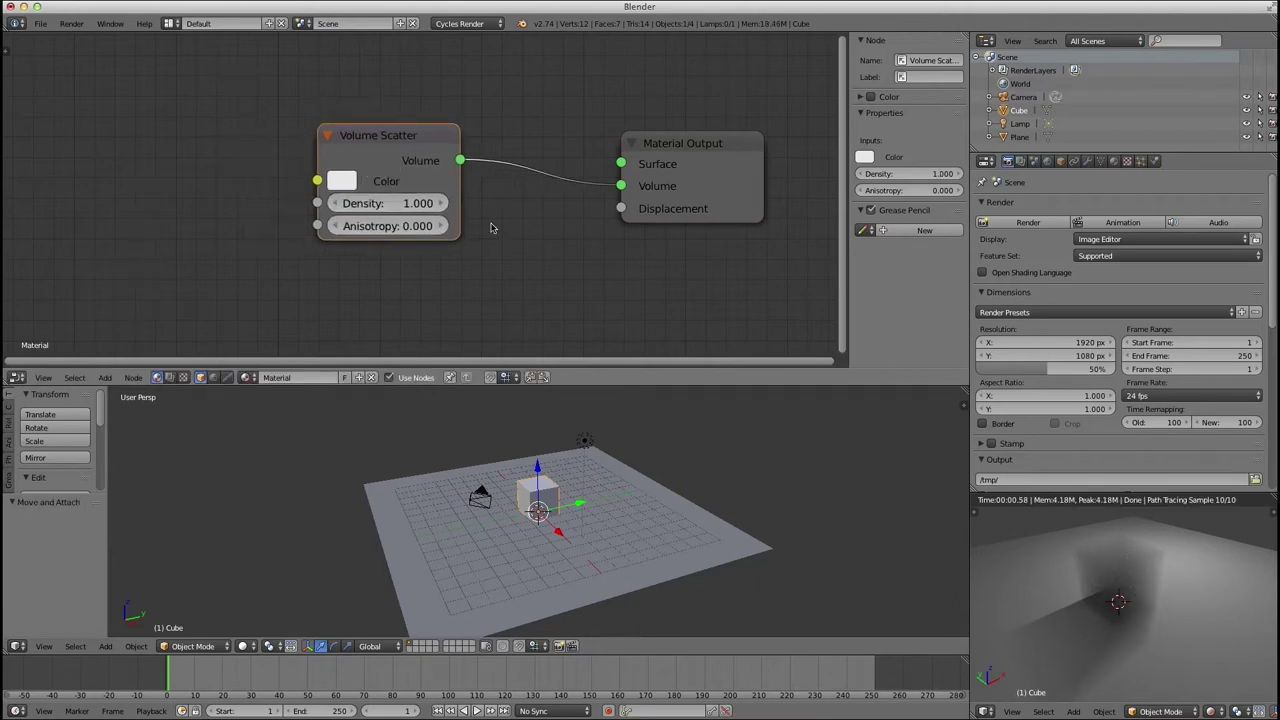
pyautogui.scroll(-3, 471, 220)
pyautogui.hotkey('shift', 'a')
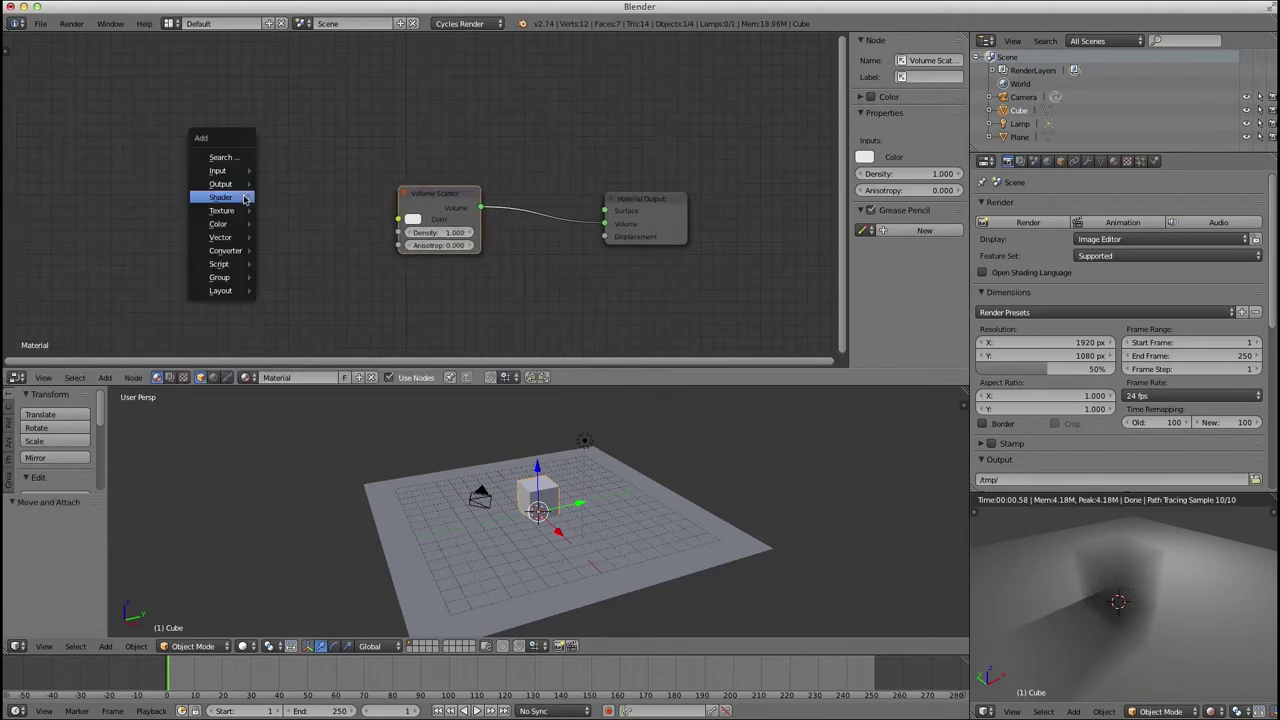
# Add a Voronoi Texture and connect its Fac to the Volume Scatter Density.
pyautogui.moveTo(228, 210)
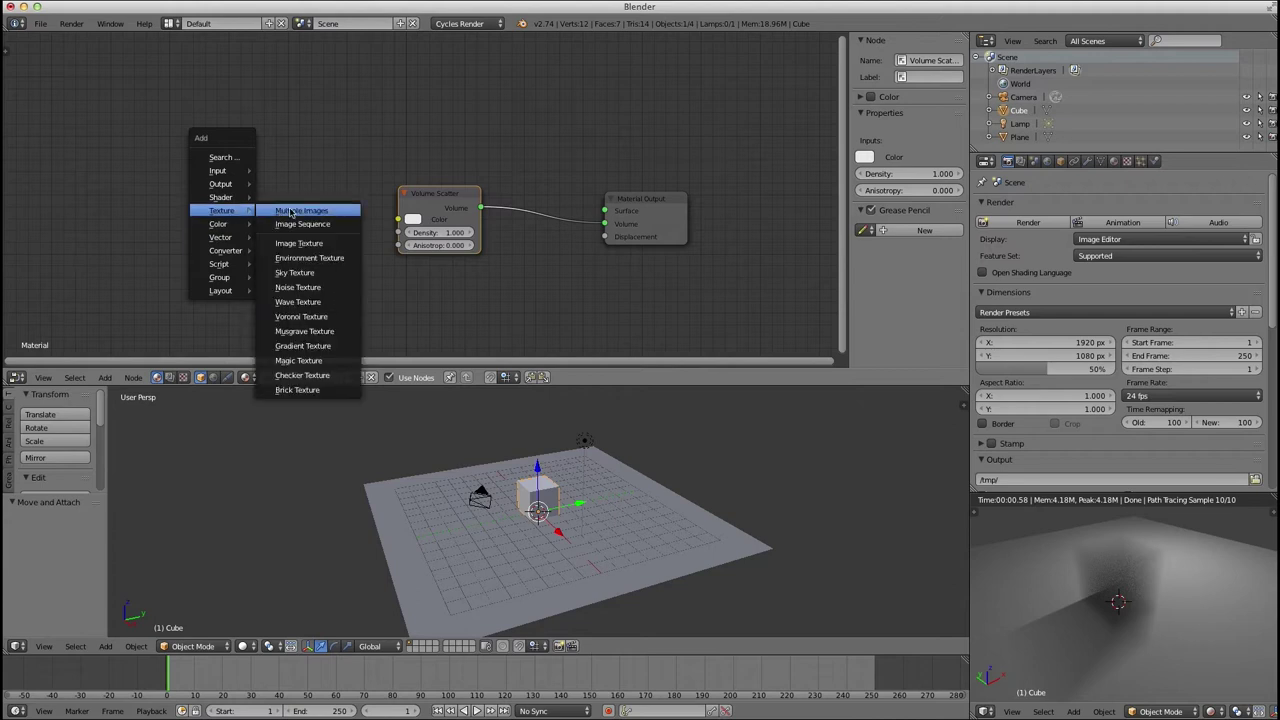
pyautogui.click(301, 316)
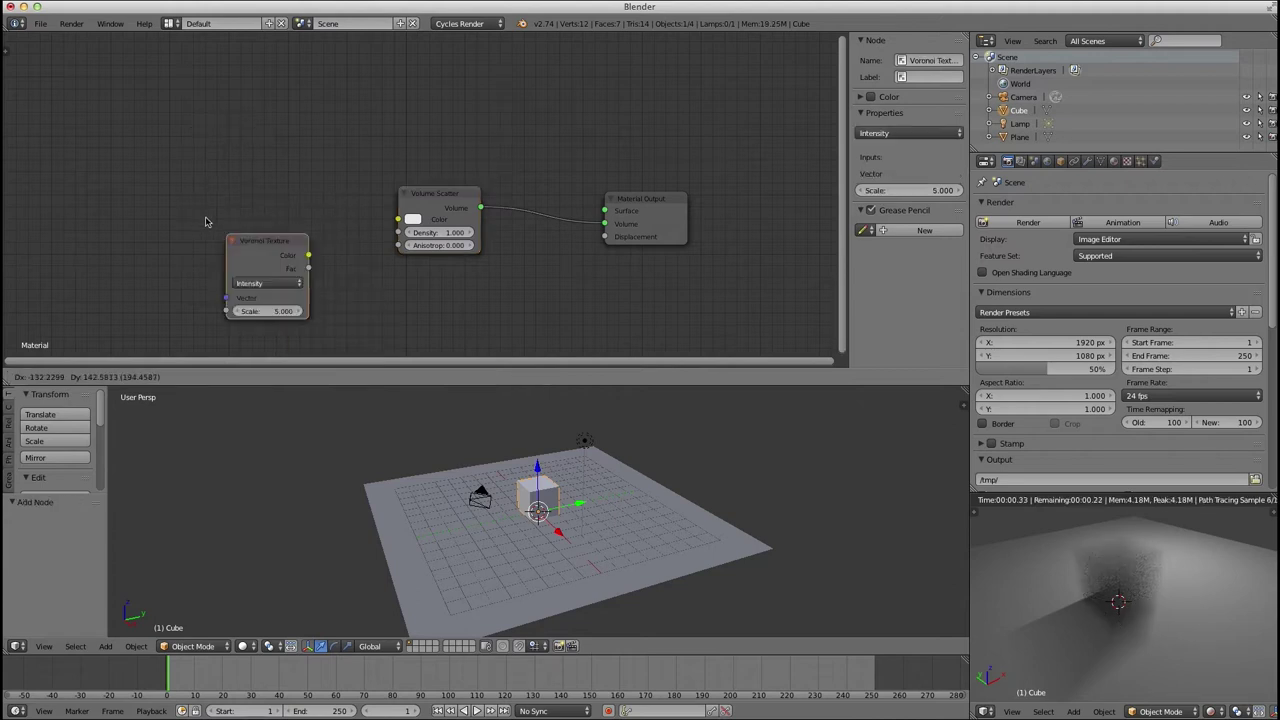
pyautogui.click(111, 167)
pyautogui.moveTo(194, 197); pyautogui.dragTo(398, 232)
pyautogui.moveTo(177, 190); pyautogui.dragTo(152, 206)
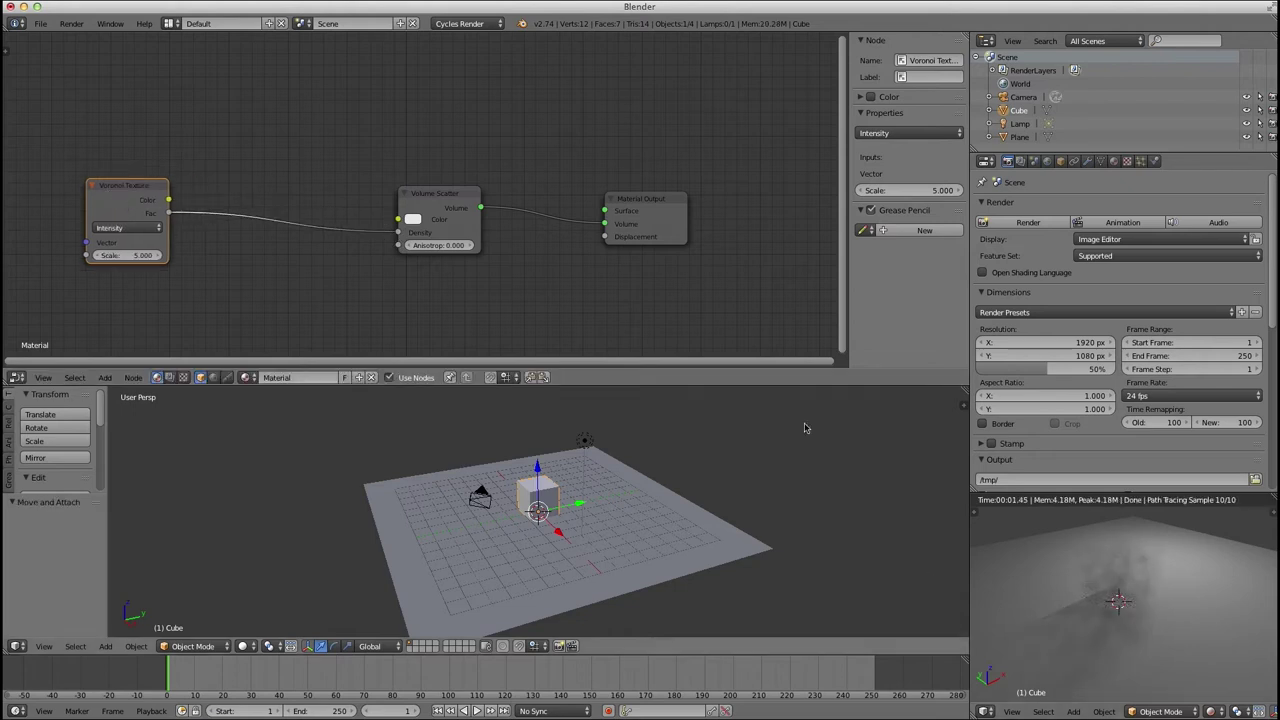
# Insert a Math node set to Multiply by 100 between the Voronoi Fac and Density.
pyautogui.hotkey('shift', 'a')
pyautogui.moveTo(223, 309)
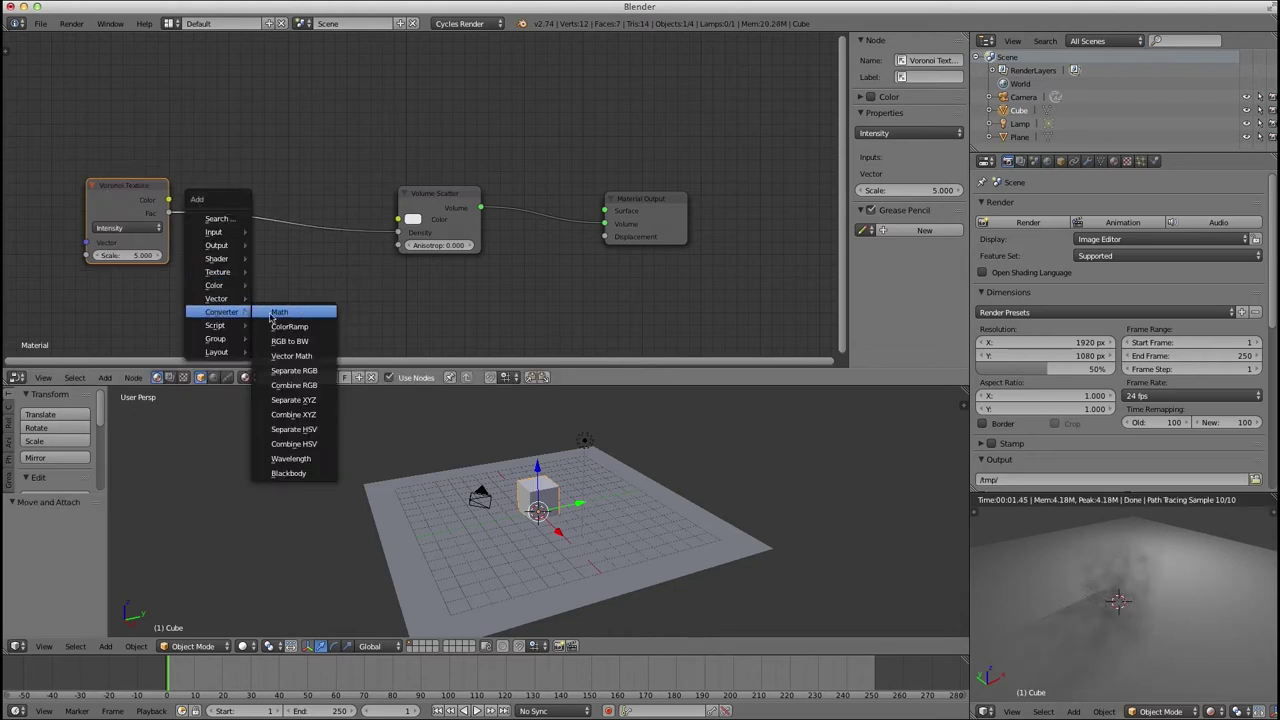
pyautogui.click(300, 310)
pyautogui.click(281, 219)
pyautogui.click(327, 250)
pyautogui.click(326, 288)
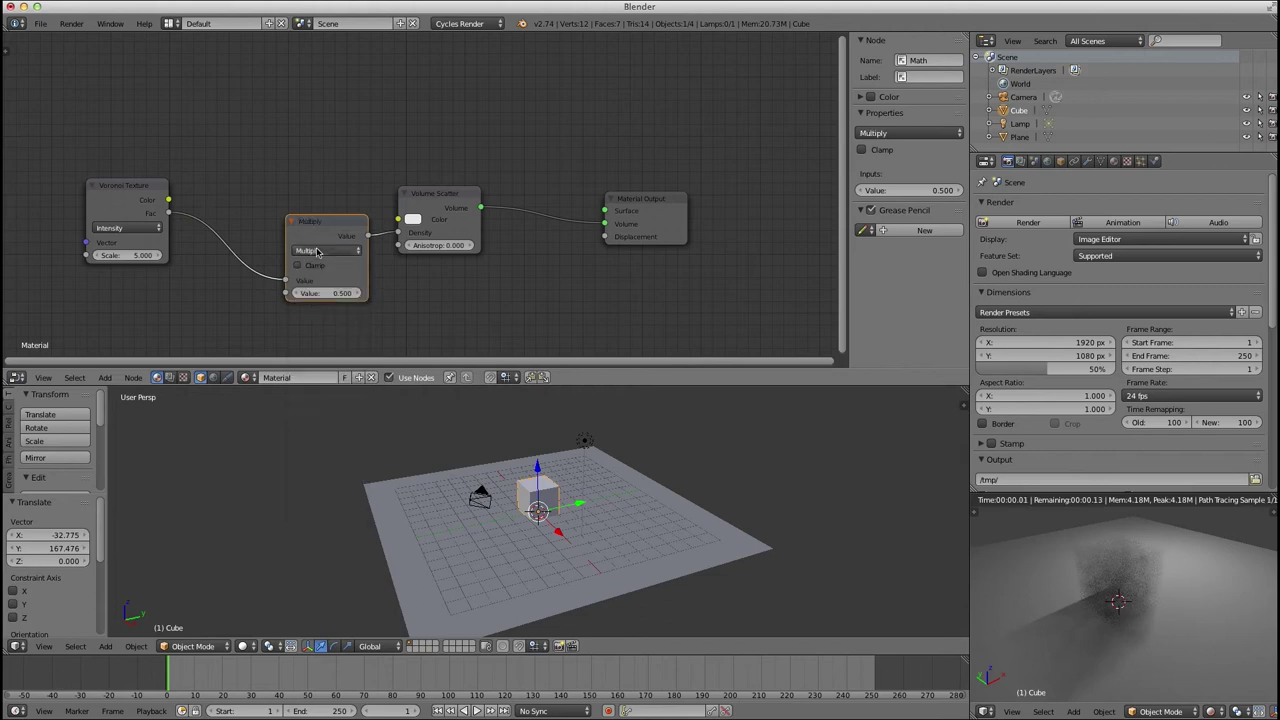
pyautogui.click(326, 291)
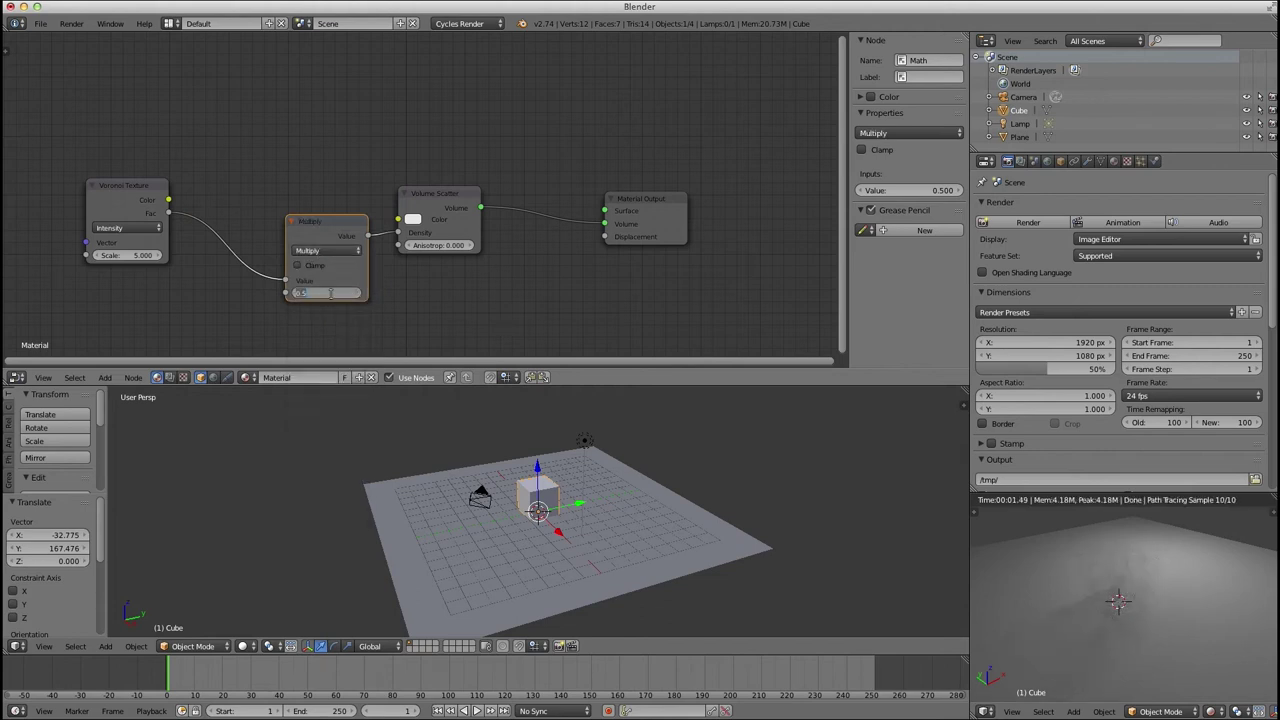
pyautogui.write('100')
pyautogui.press('Return')
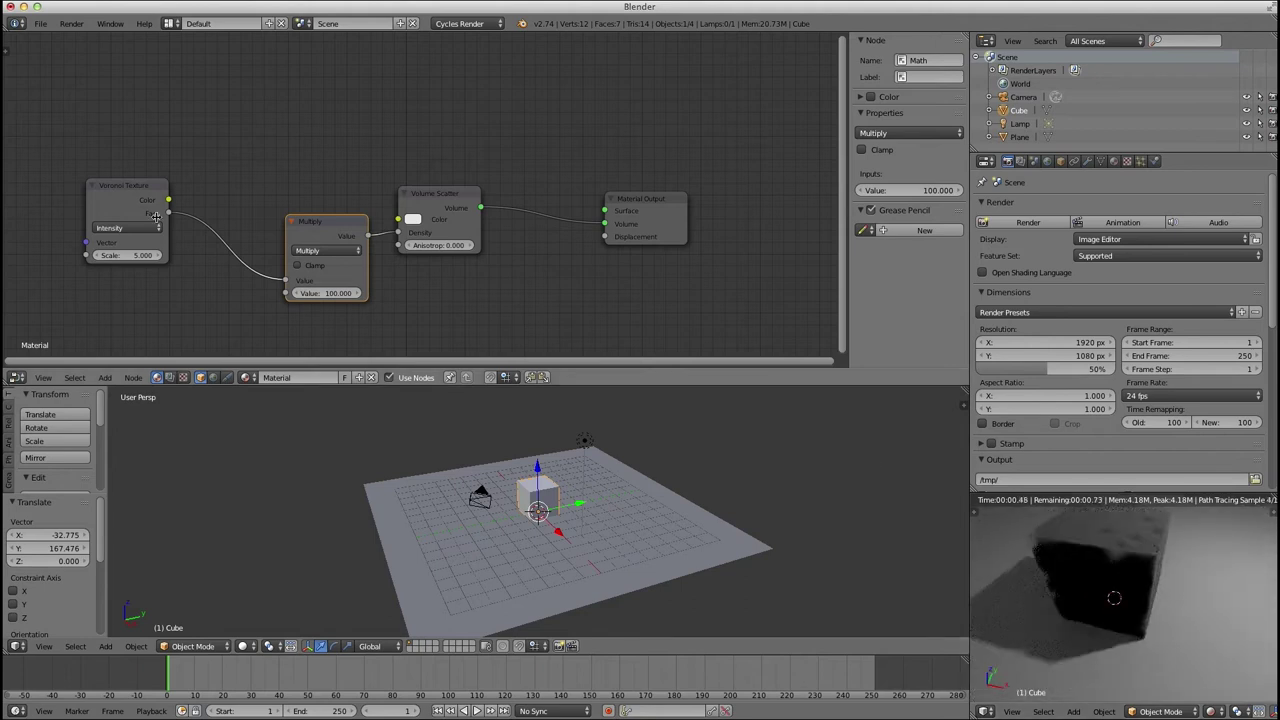
pyautogui.moveTo(156, 217); pyautogui.dragTo(106, 225)
pyautogui.hotkey('shift', 'a')
# Insert a Less Than Math node before Multiply, trying thresholds 0.9 and 0.1 before settling on 0.05.
pyautogui.moveTo(160, 92)
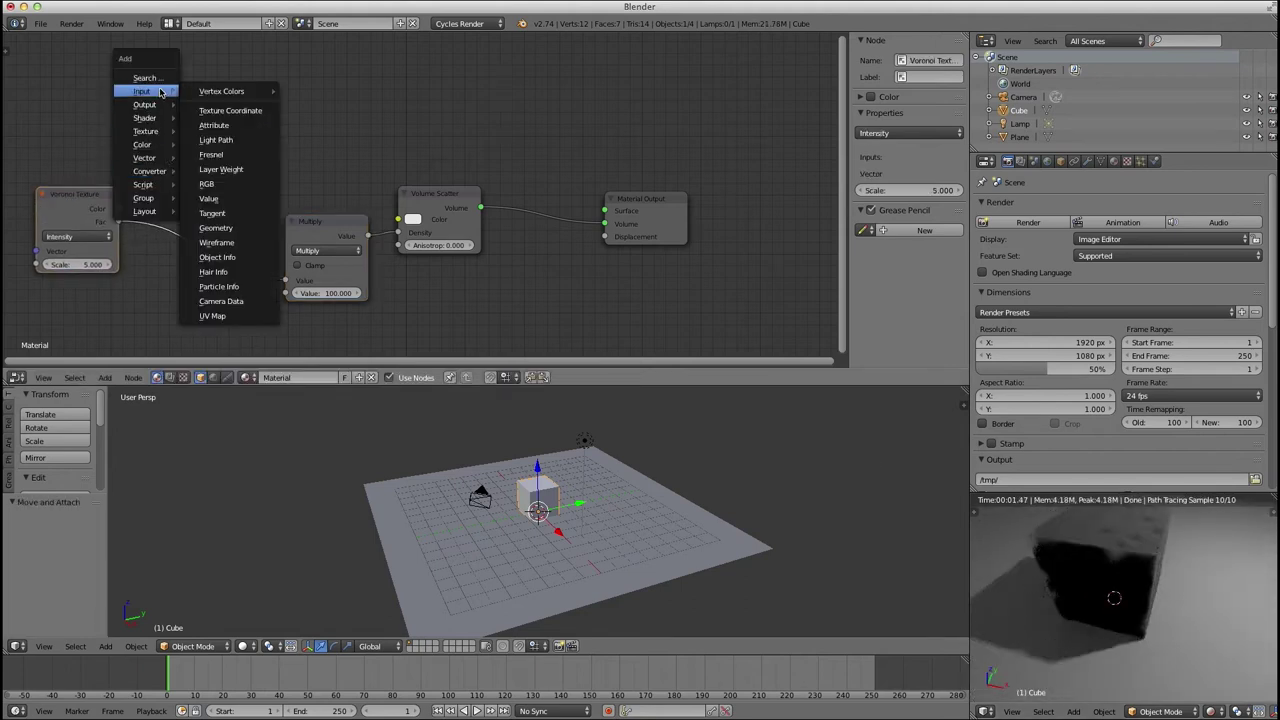
pyautogui.moveTo(150, 171)
pyautogui.click(228, 168)
pyautogui.click(168, 188)
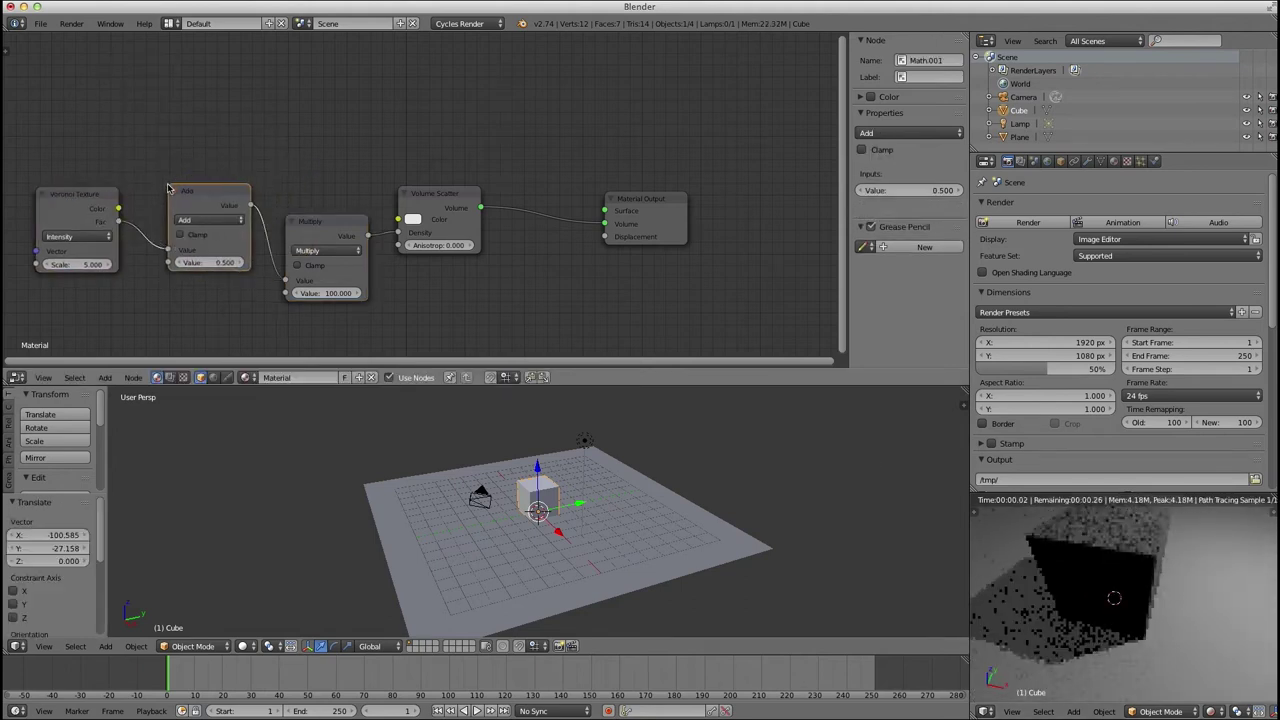
pyautogui.click(208, 220)
pyautogui.click(210, 228)
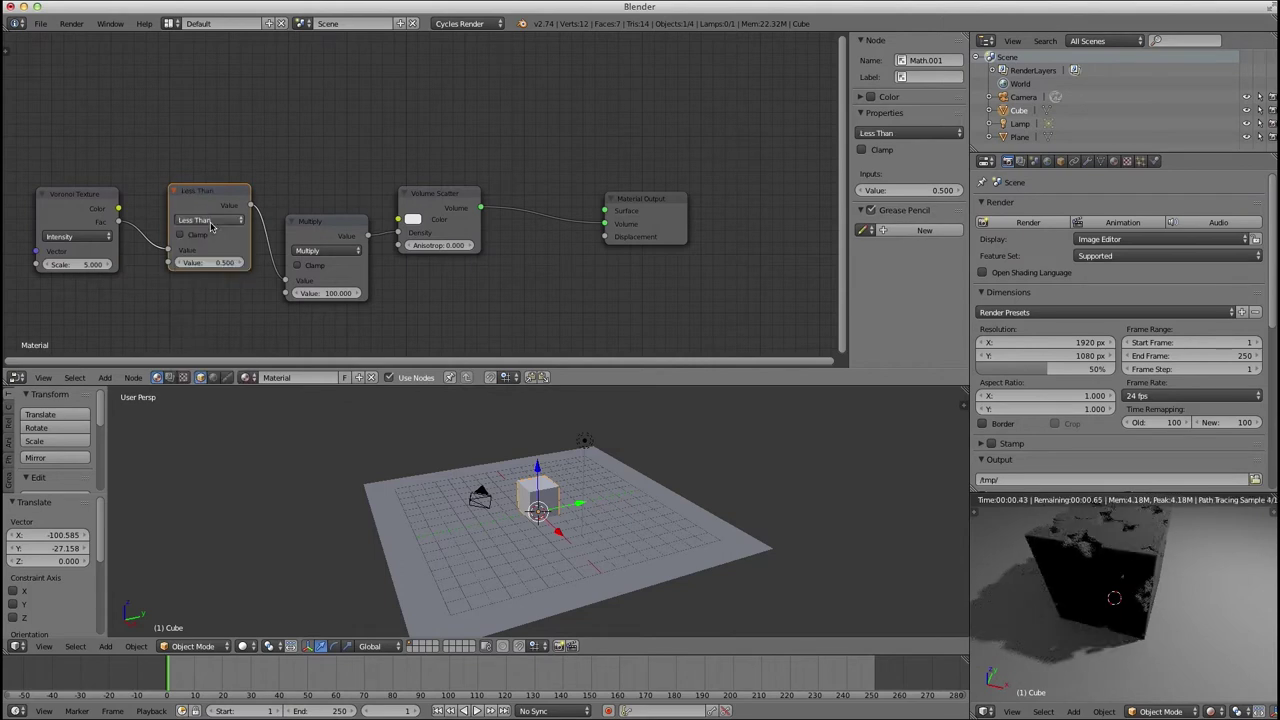
pyautogui.click(212, 263)
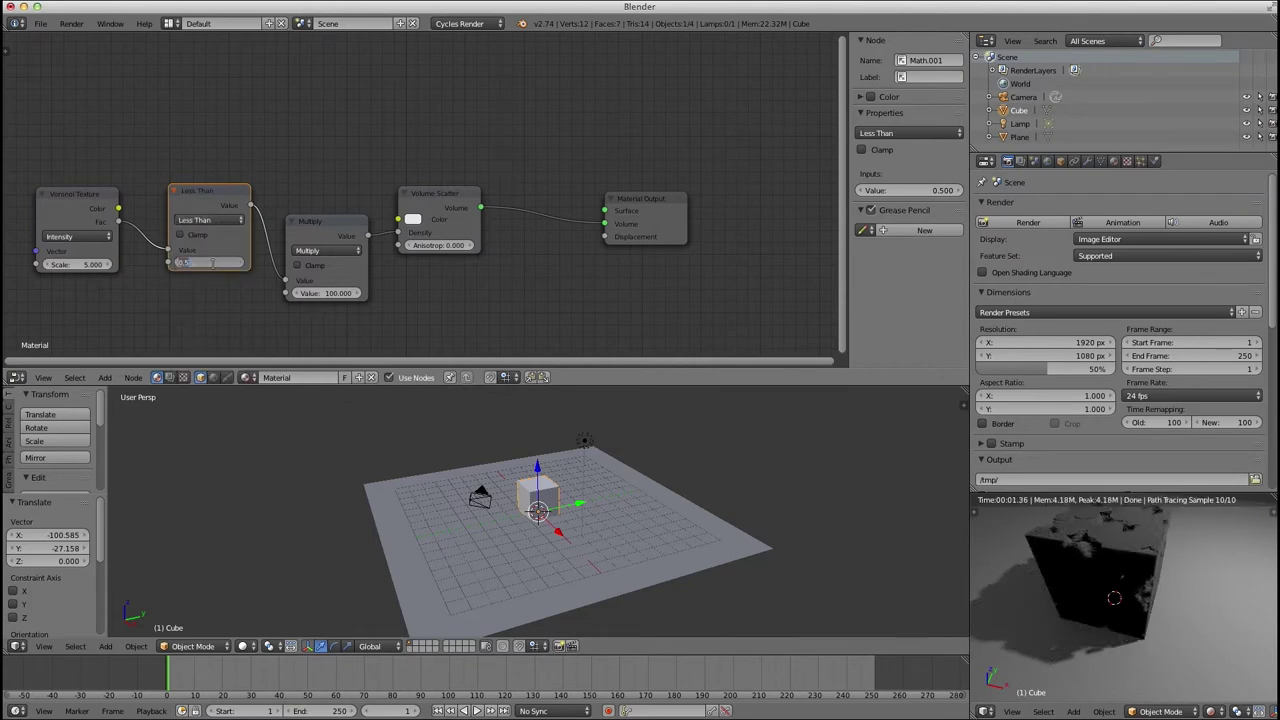
pyautogui.write('0.9')
pyautogui.press('Return')
pyautogui.click(213, 264)
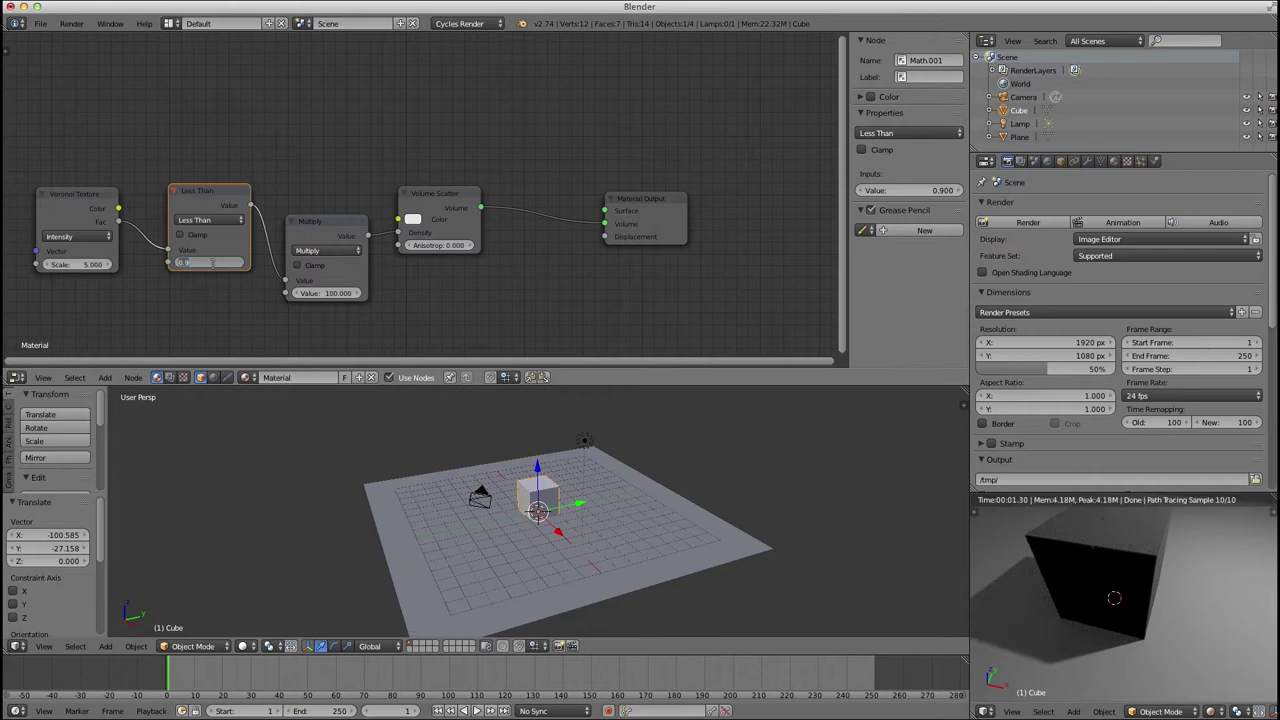
pyautogui.write('.1')
pyautogui.press('Return')
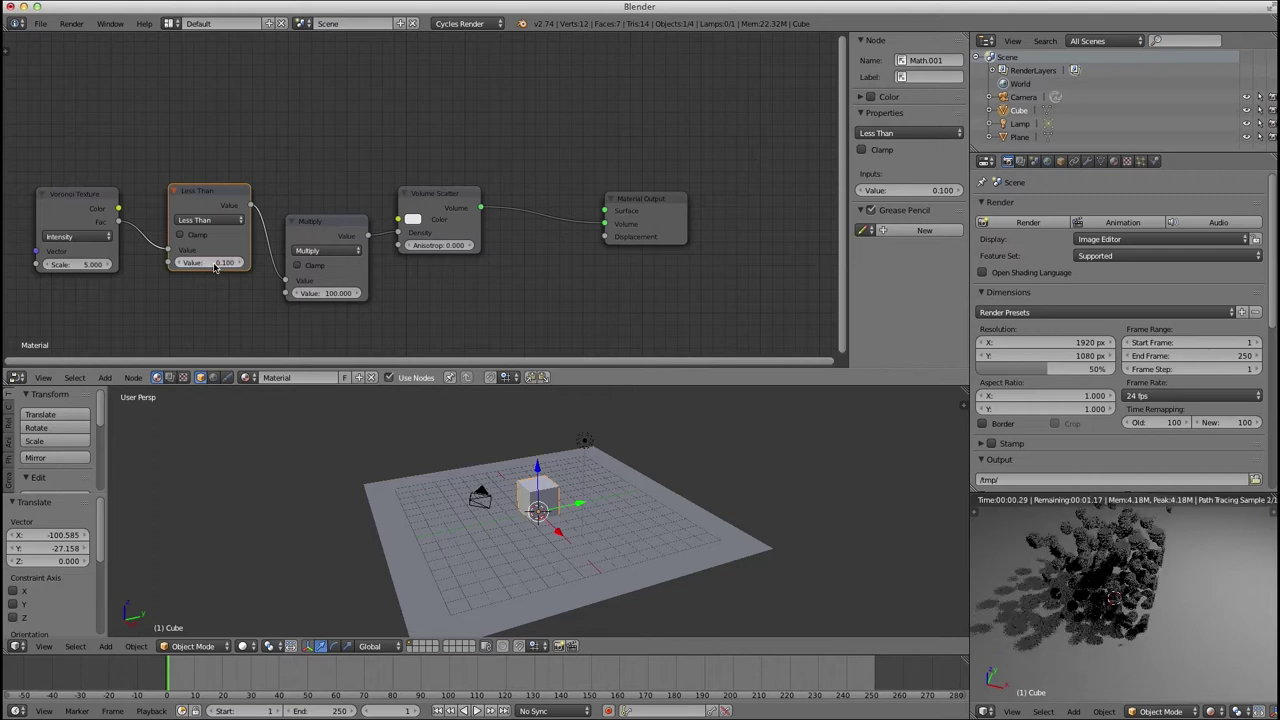
pyautogui.write('.05')
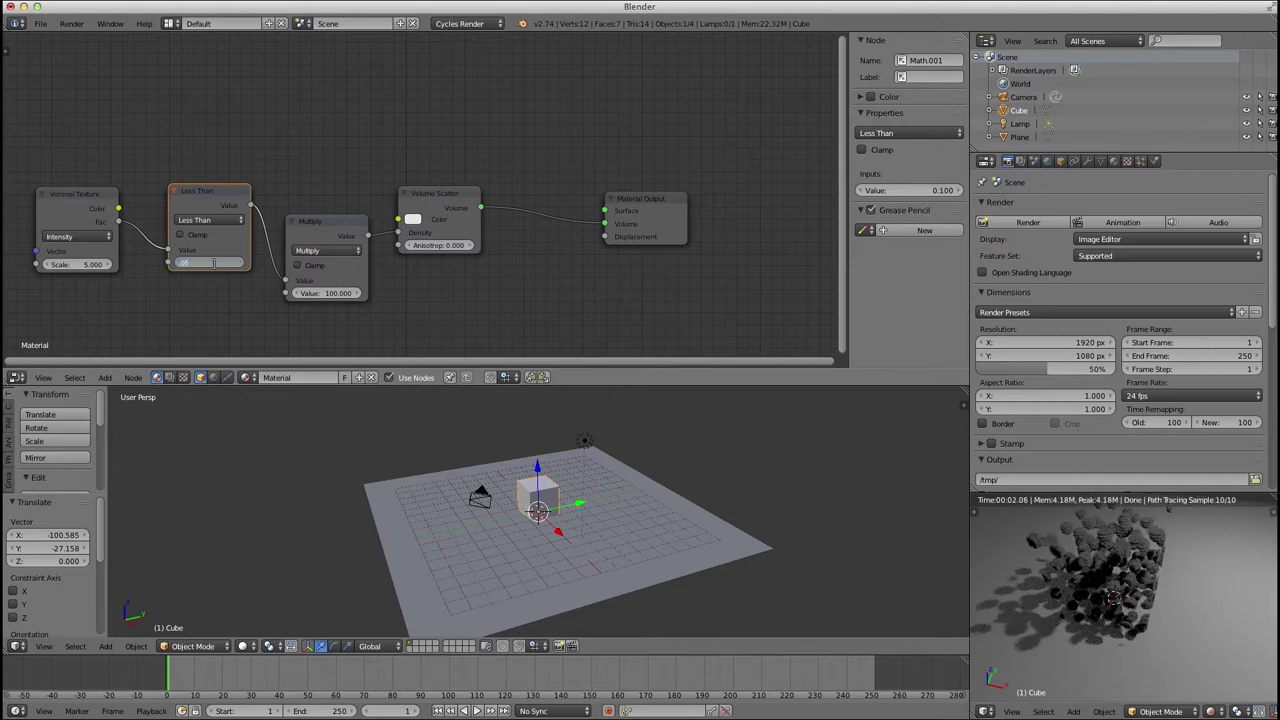
pyautogui.press('Return')
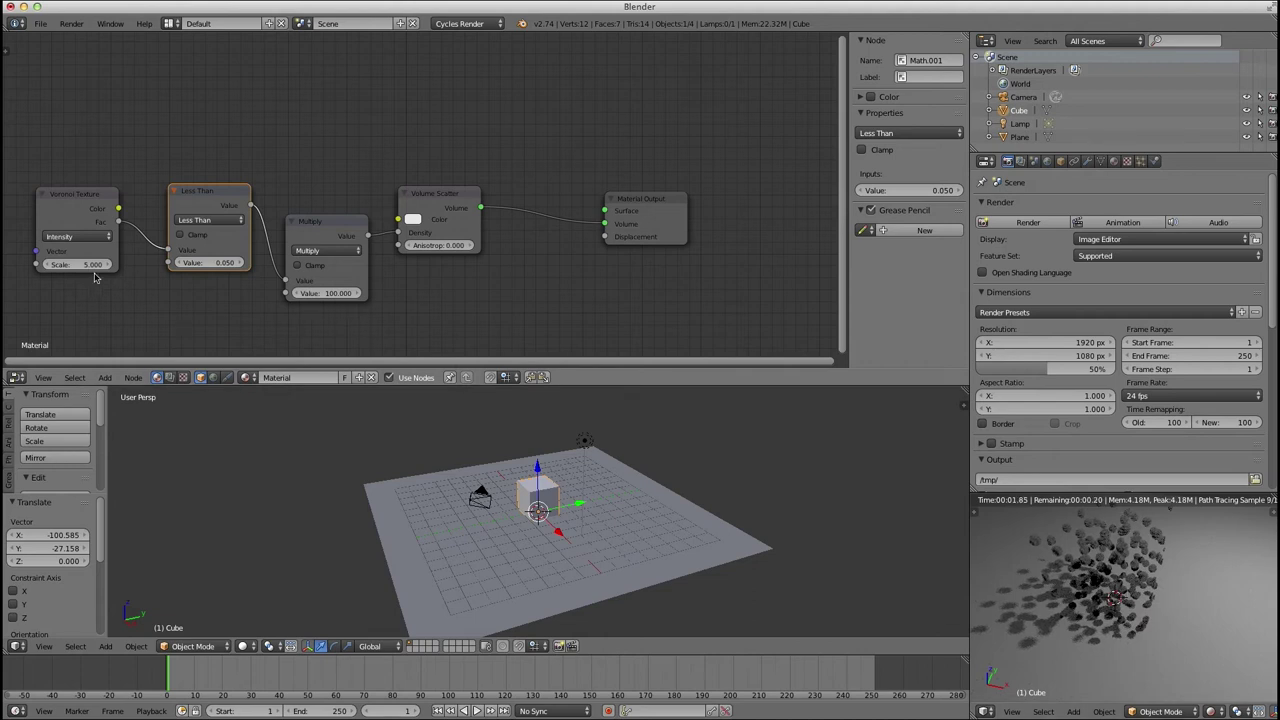
# Set the Voronoi Scale to 1, then 2, and orbit the rendered view around the volume.
pyautogui.click(83, 264)
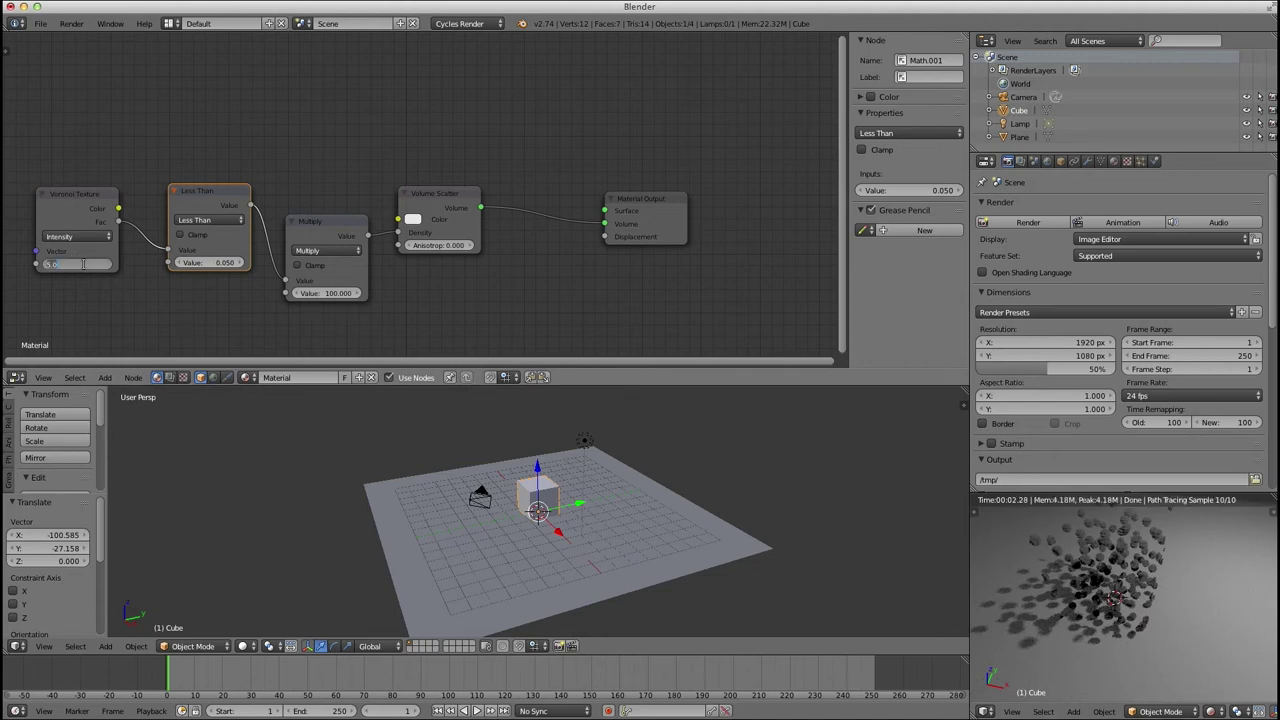
pyautogui.write('1')
pyautogui.press('Return')
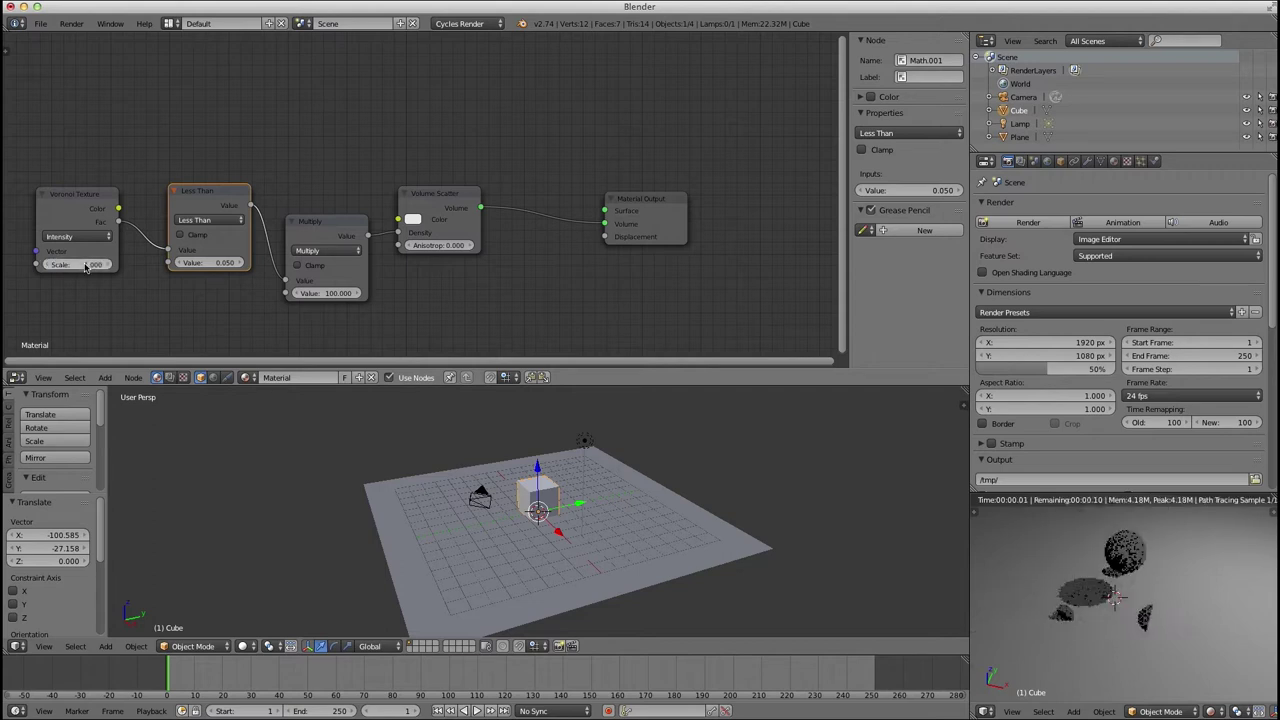
pyautogui.write('2')
pyautogui.press('Return')
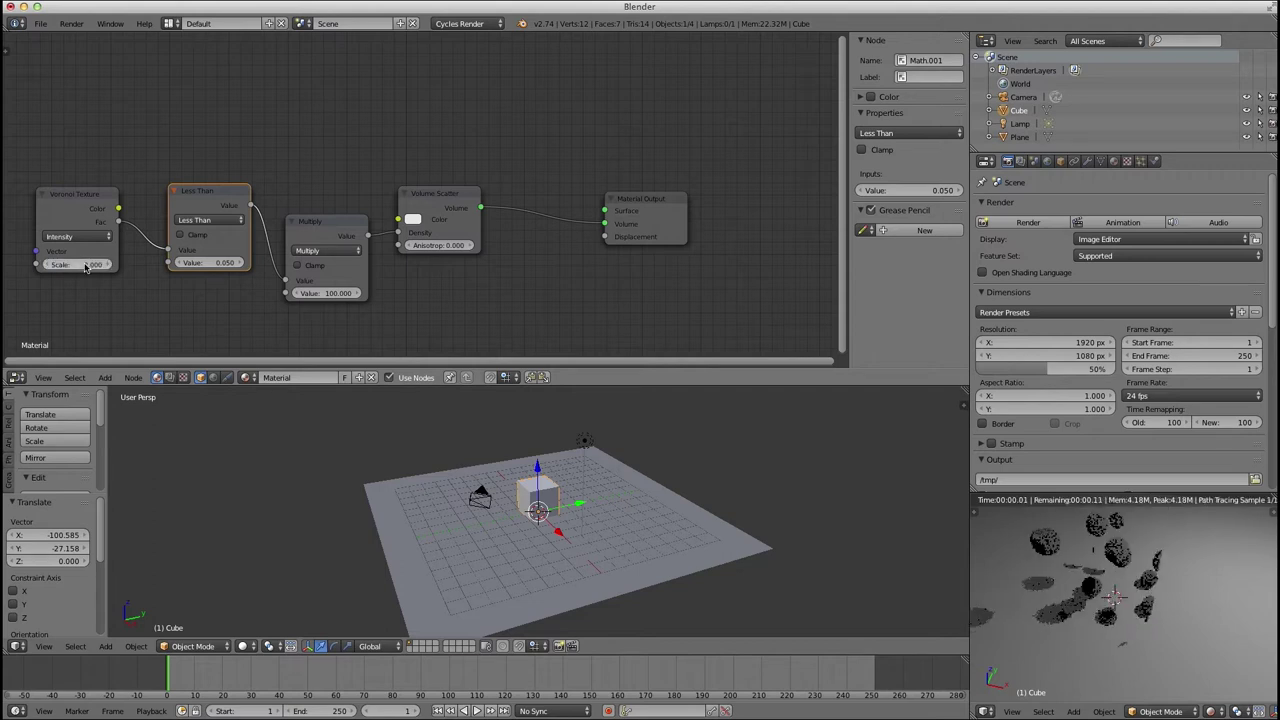
pyautogui.moveTo(1172, 613)
pyautogui.mouseDown(button='middle')
pyautogui.moveTo(1149, 603)
pyautogui.moveTo(1169, 613)
pyautogui.mouseUp(button='middle')
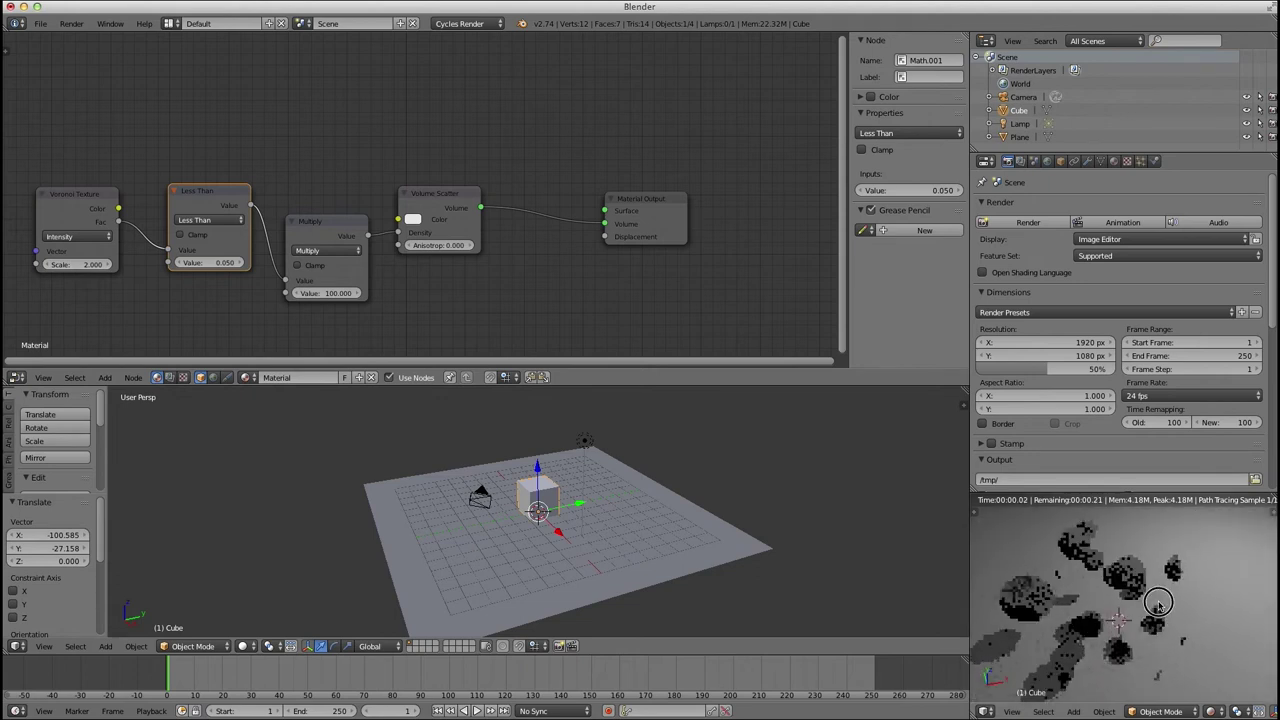
# Set the Multiply value to 1, then 5, finally 7.
pyautogui.click(330, 293)
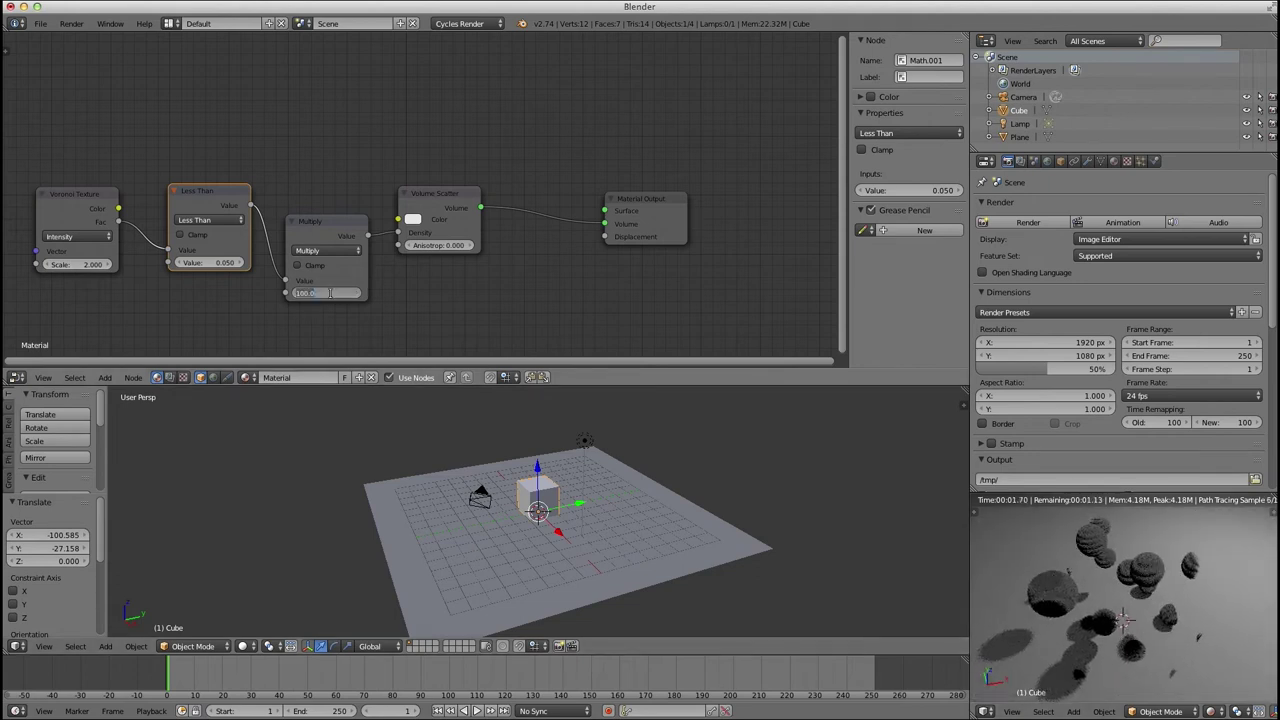
pyautogui.write('1')
pyautogui.press('Return')
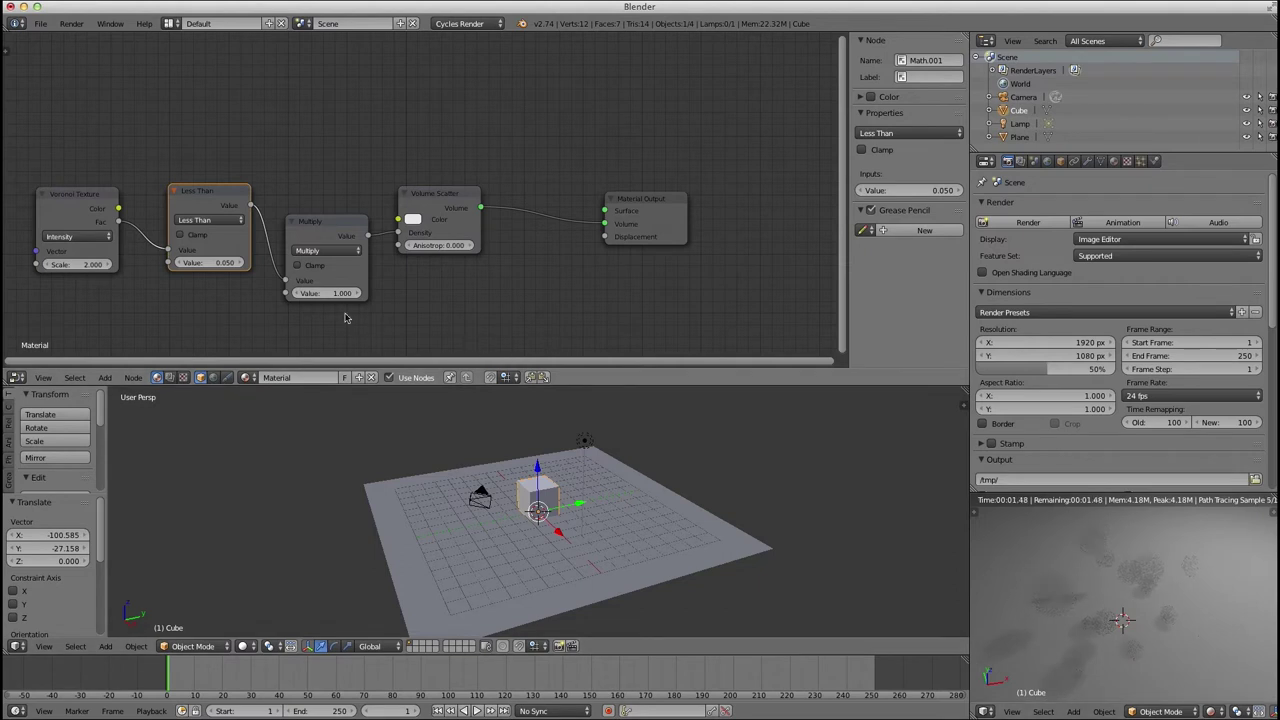
pyautogui.click(330, 293)
pyautogui.write('5')
pyautogui.press('Return')
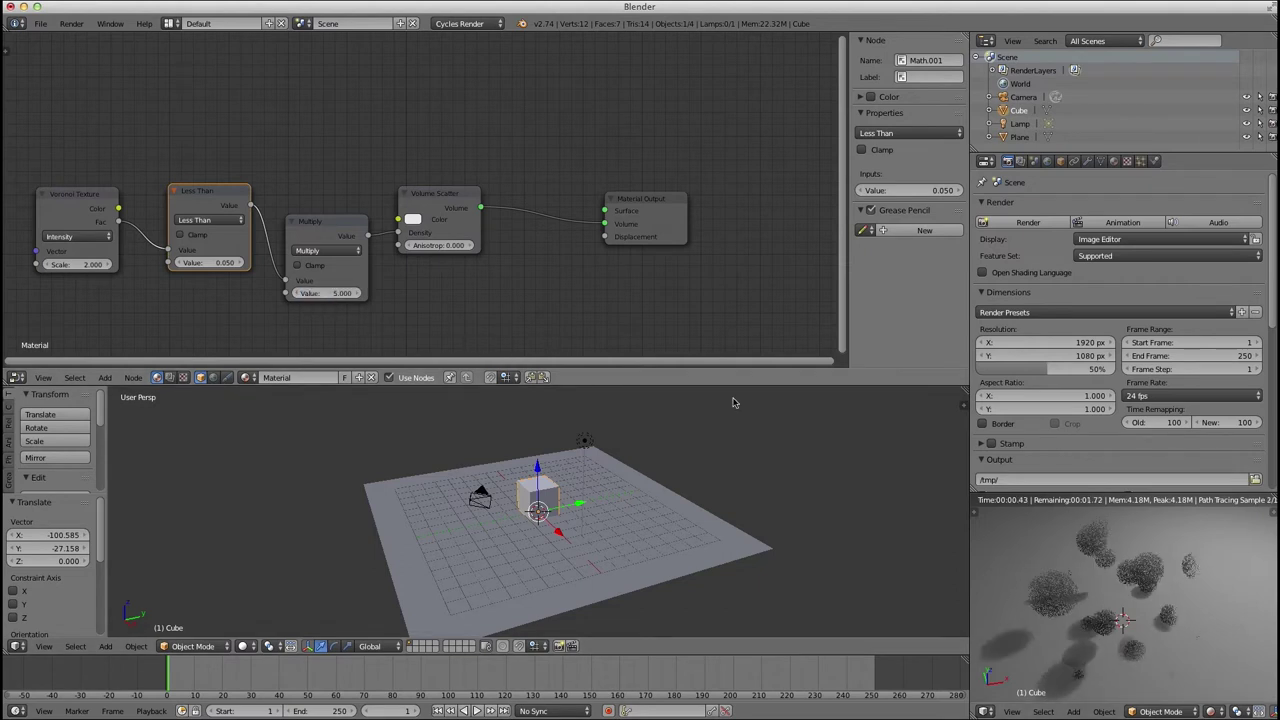
pyautogui.click(330, 293)
pyautogui.write('7')
pyautogui.press('Return')
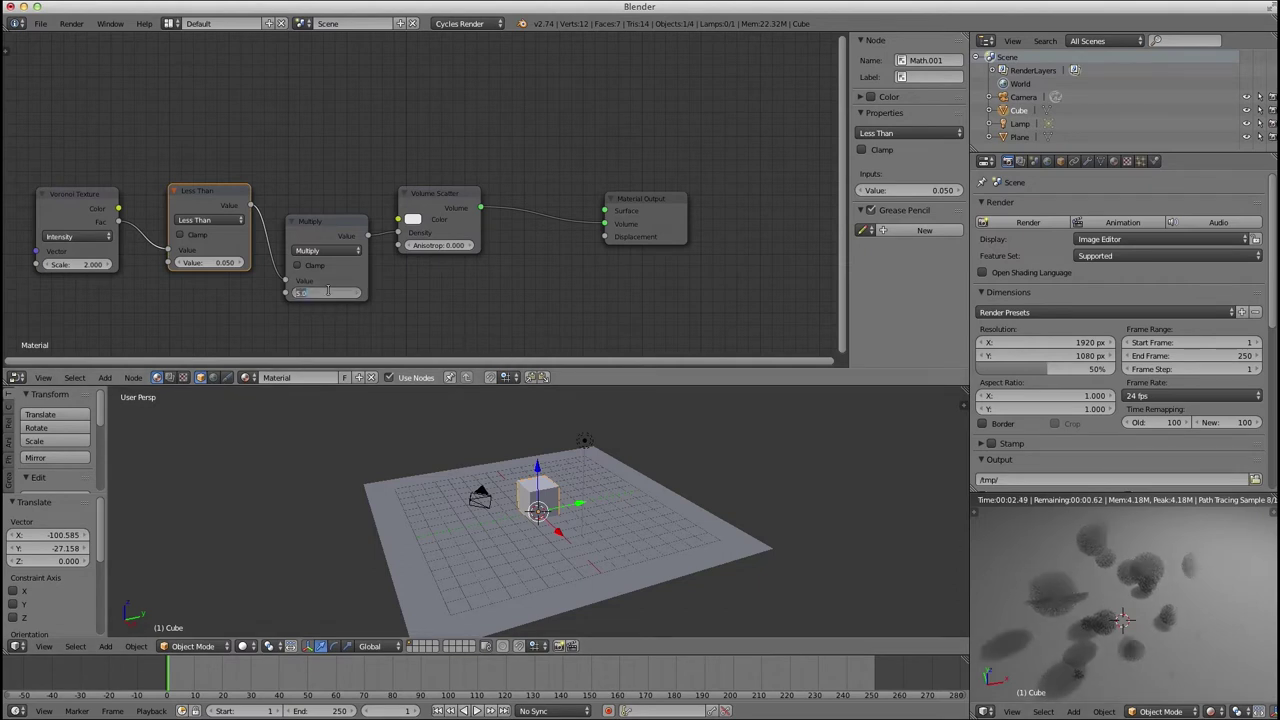
# Shift the Volume Scatter and Material Output nodes right and try a yellow scatter colour.
pyautogui.moveTo(445, 193); pyautogui.dragTo(520, 193)
pyautogui.moveTo(639, 199); pyautogui.dragTo(722, 201)
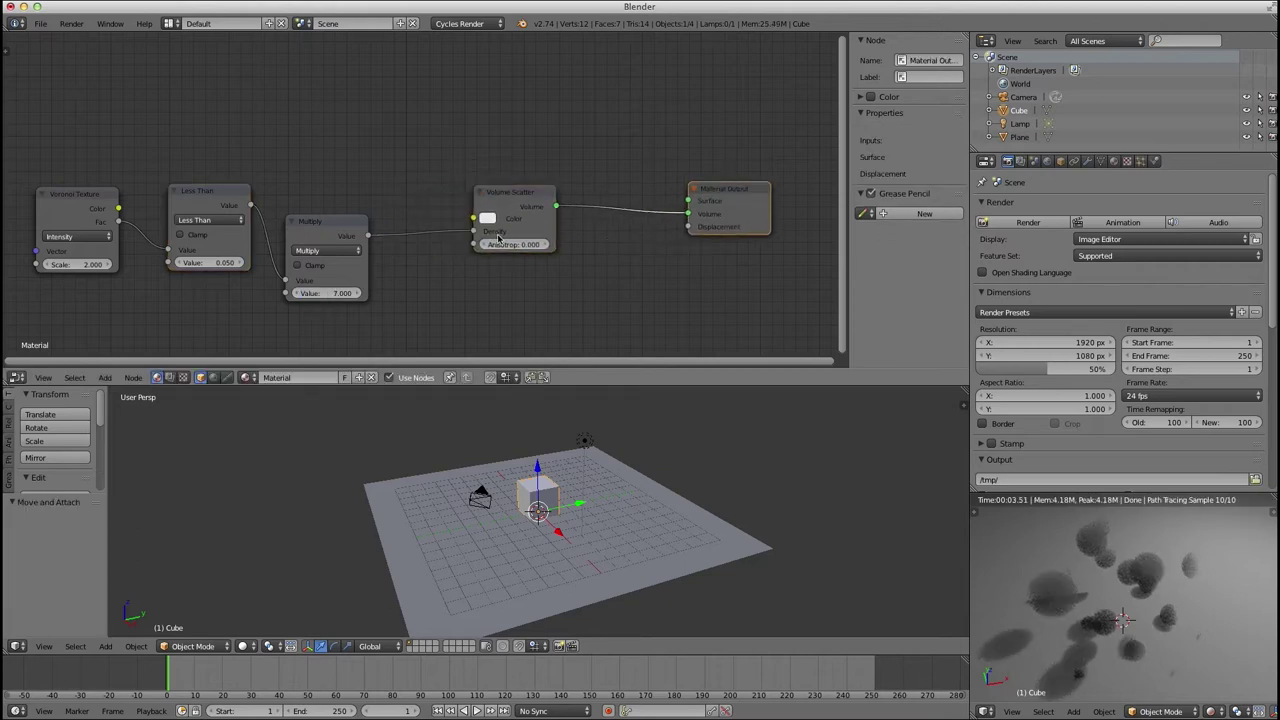
pyautogui.click(487, 218)
pyautogui.click(502, 112)
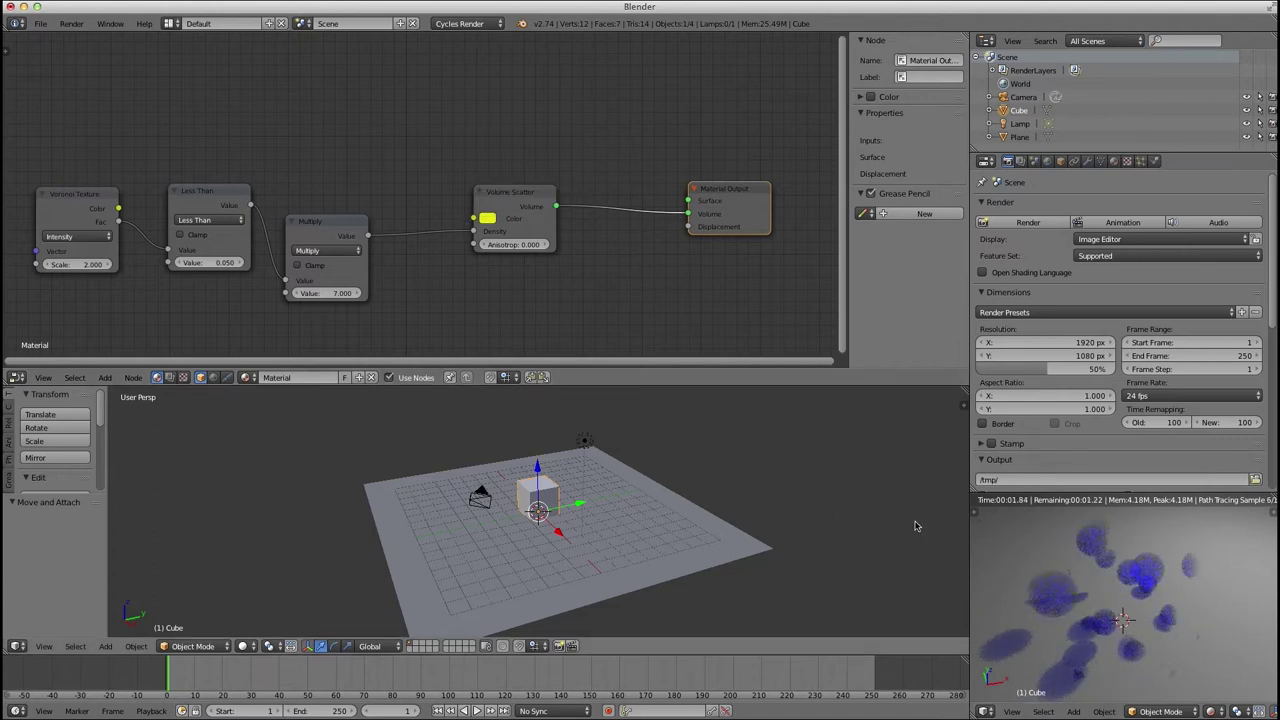
# Cycle the scatter colour through green, cyan and red, settling on magenta (0.800, 0.011, 0.512).
pyautogui.click(487, 217)
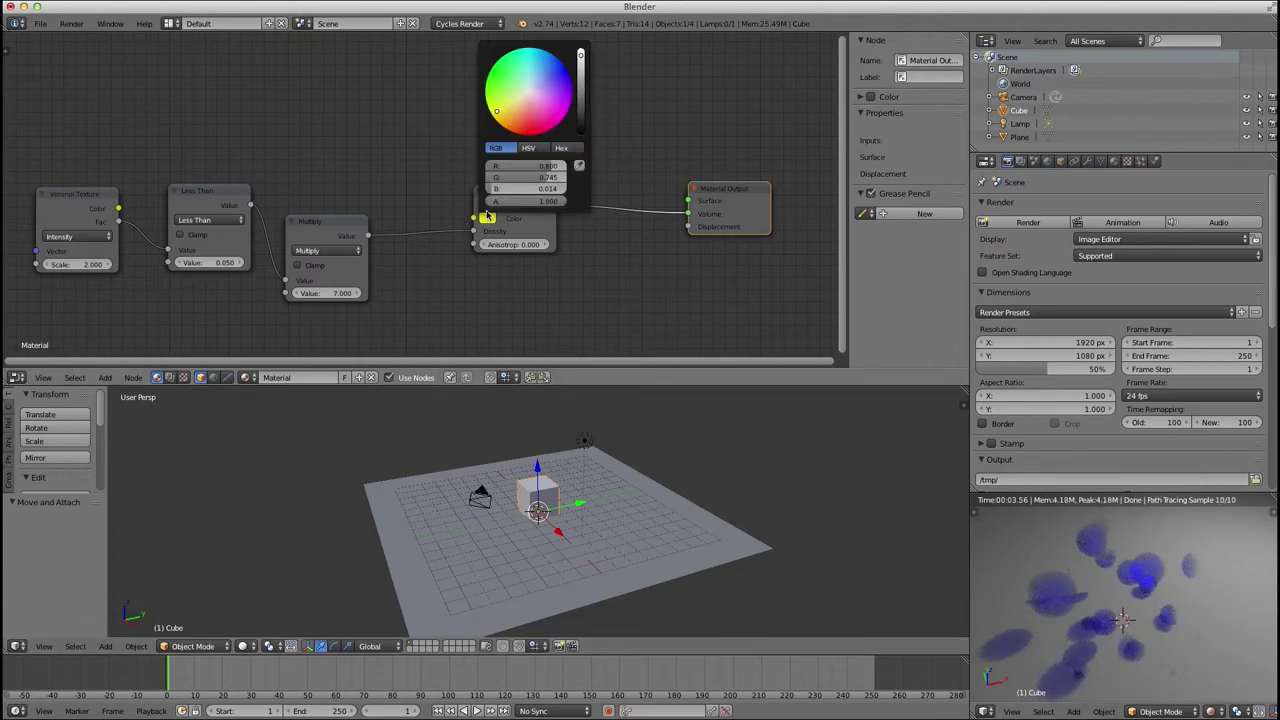
pyautogui.click(498, 72)
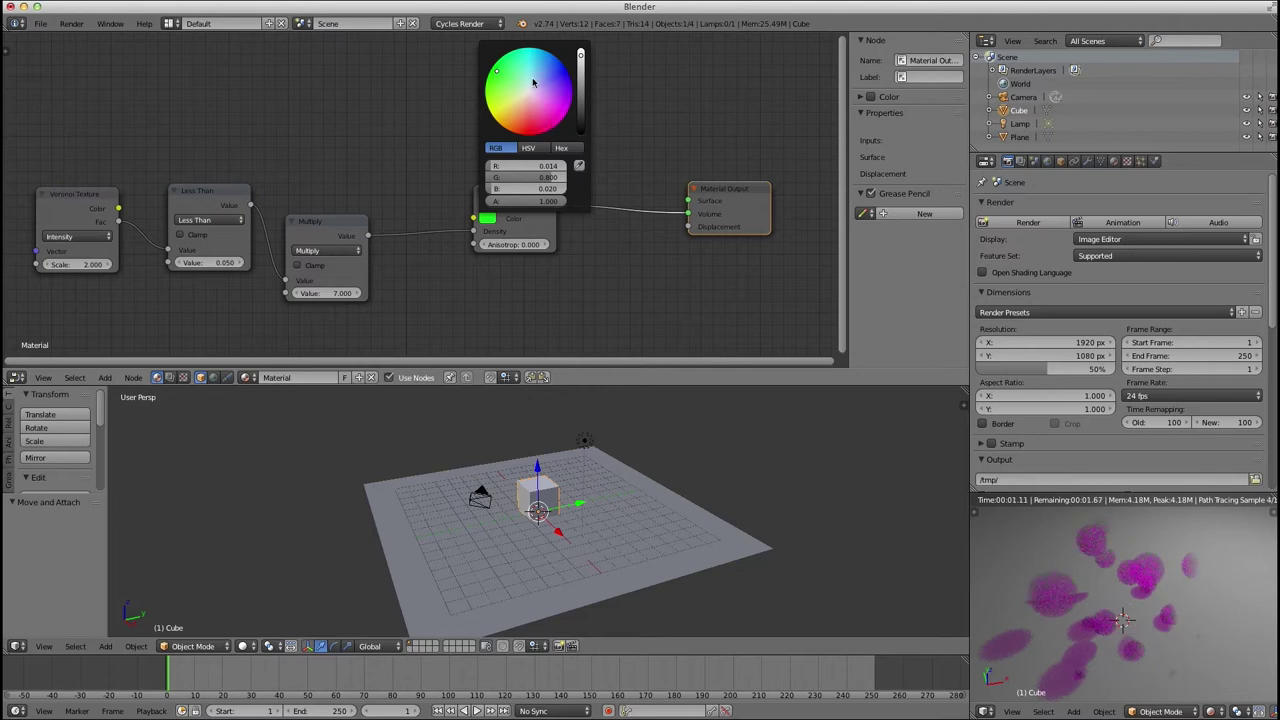
pyautogui.click(530, 55)
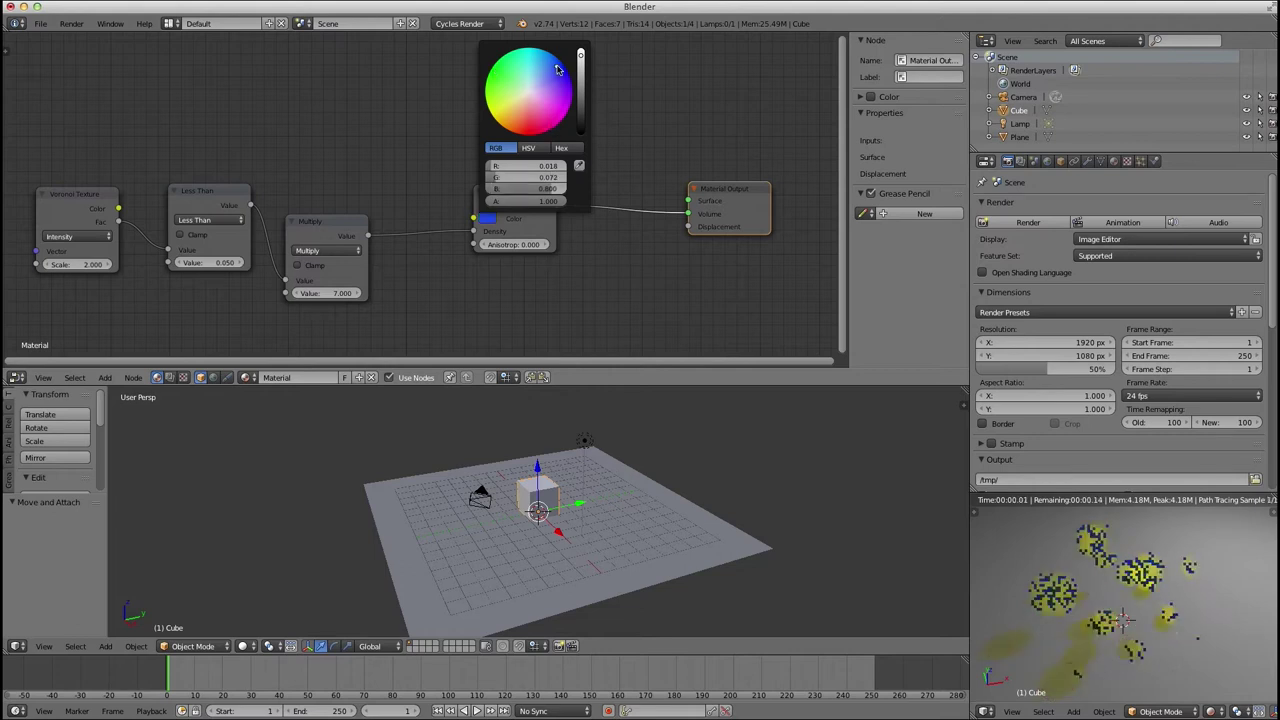
pyautogui.click(524, 128)
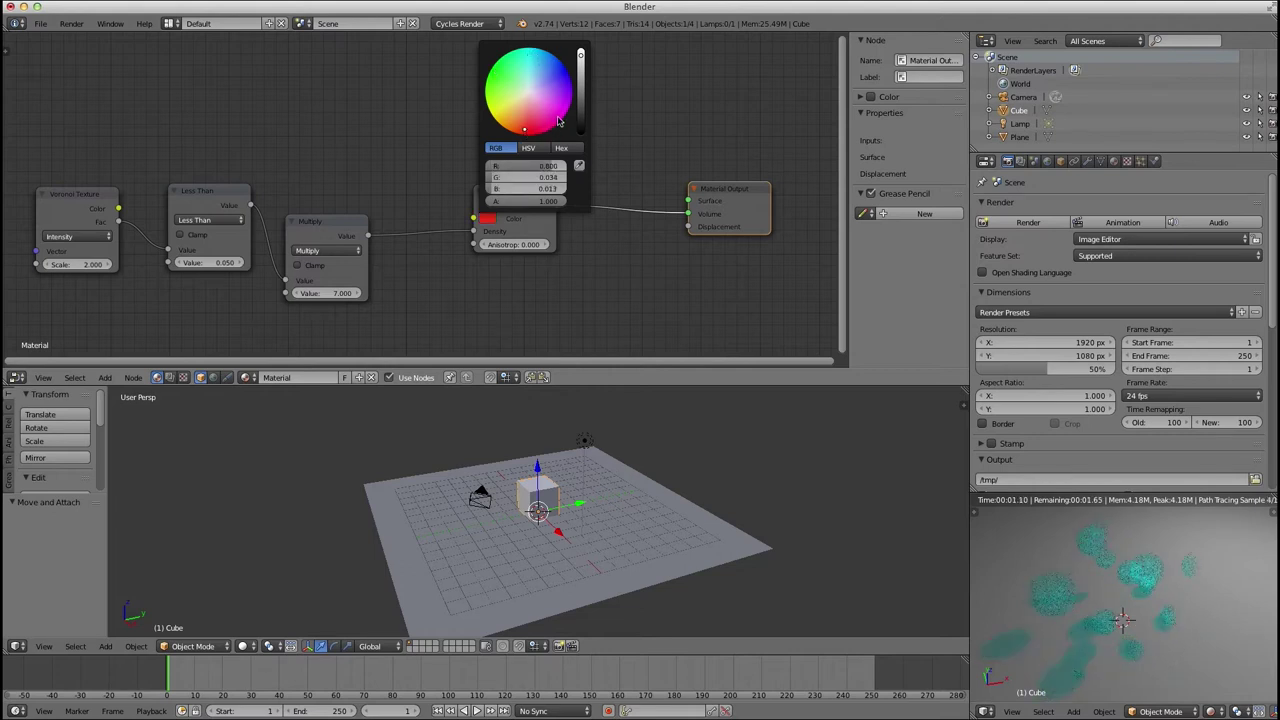
pyautogui.click(558, 121)
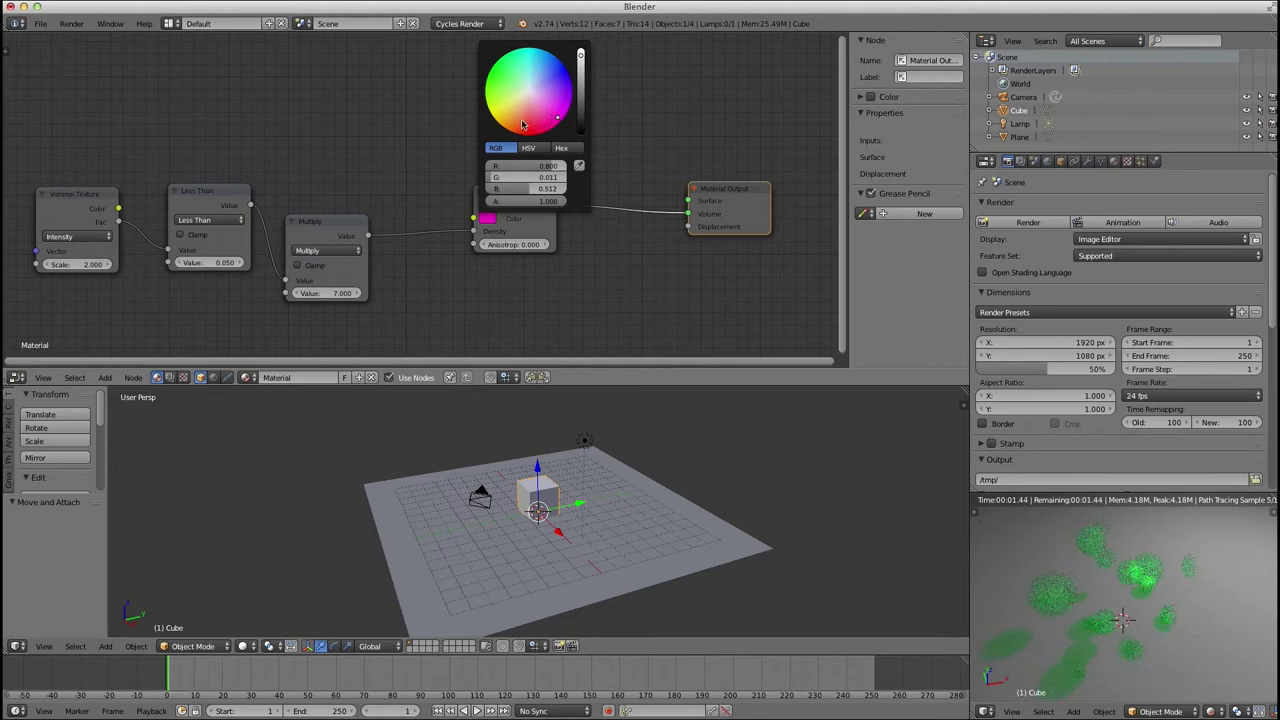
pyautogui.moveTo(516, 192); pyautogui.dragTo(518, 168)
# Rearrange the Voronoi, Less Than, Multiply and Volume Scatter nodes to make room.
pyautogui.click(340, 219)
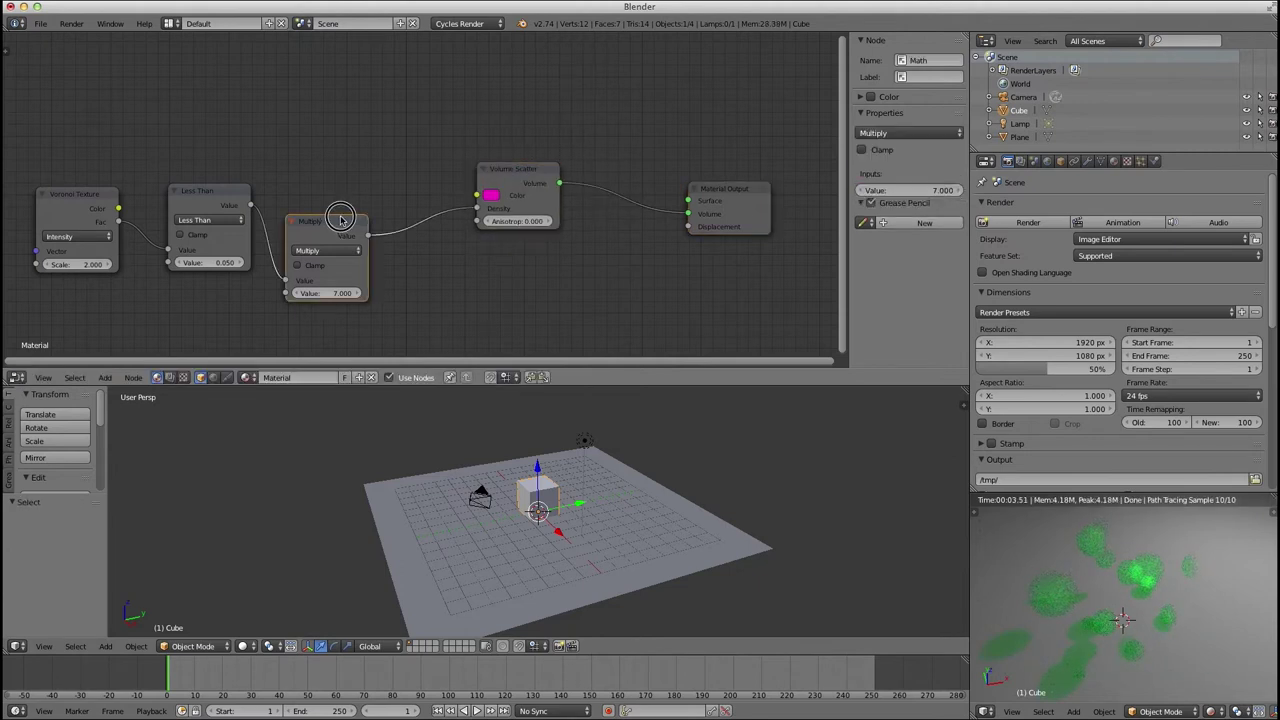
pyautogui.moveTo(340, 219); pyautogui.dragTo(324, 187)
pyautogui.moveTo(74, 194); pyautogui.dragTo(99, 190)
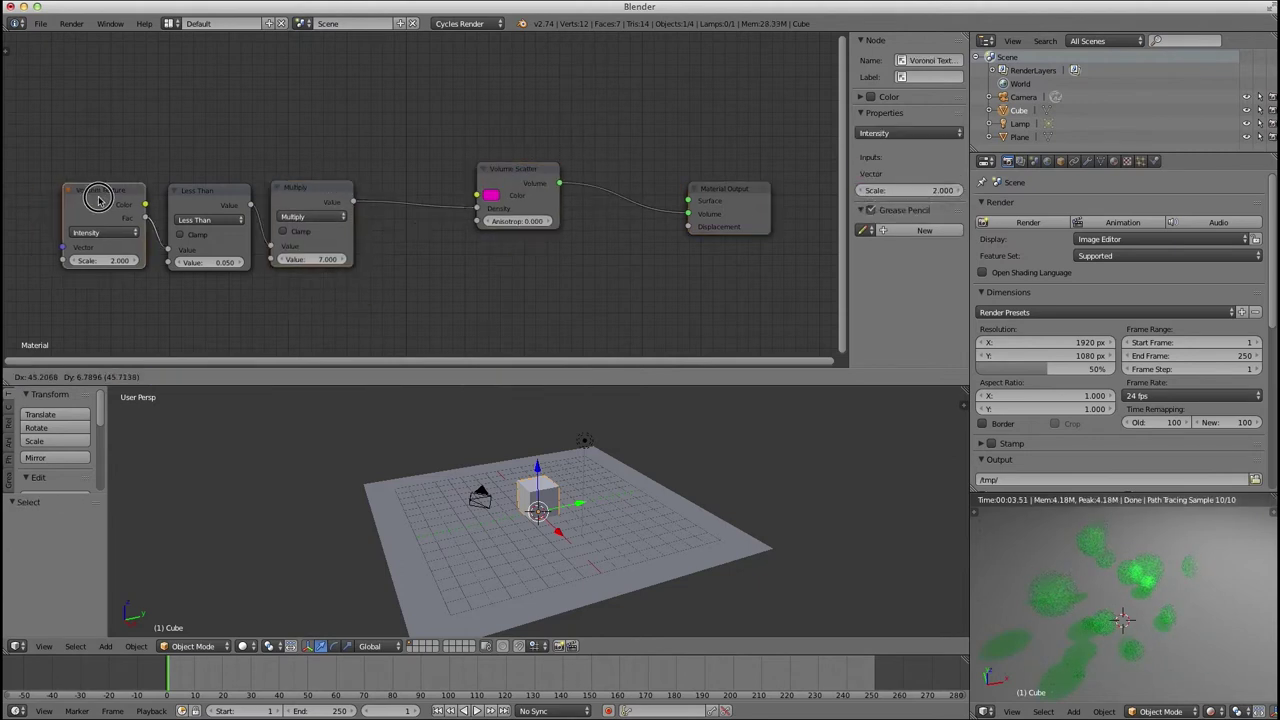
pyautogui.keyDown('shift'); pyautogui.click(196, 203); pyautogui.keyUp('shift')
pyautogui.keyDown('shift'); pyautogui.click(306, 196); pyautogui.keyUp('shift')
pyautogui.moveTo(306, 196); pyautogui.dragTo(279, 233)
pyautogui.press('a')
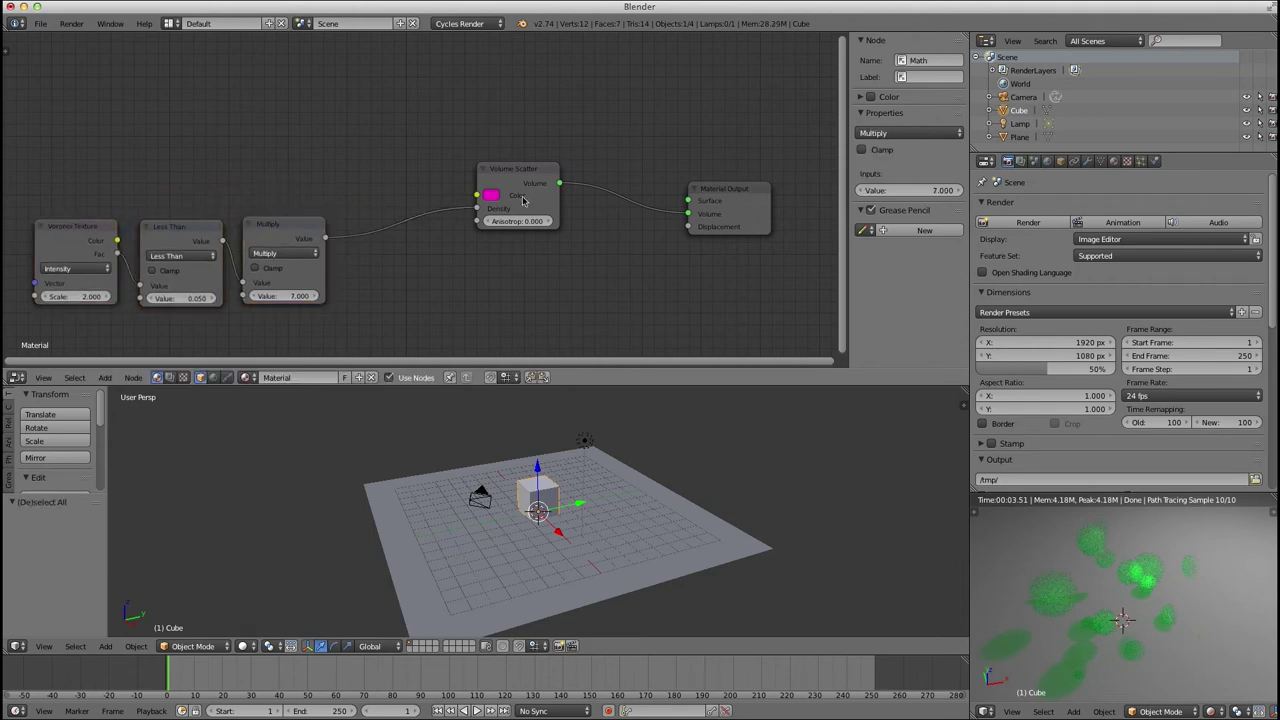
pyautogui.moveTo(522, 179); pyautogui.dragTo(509, 207)
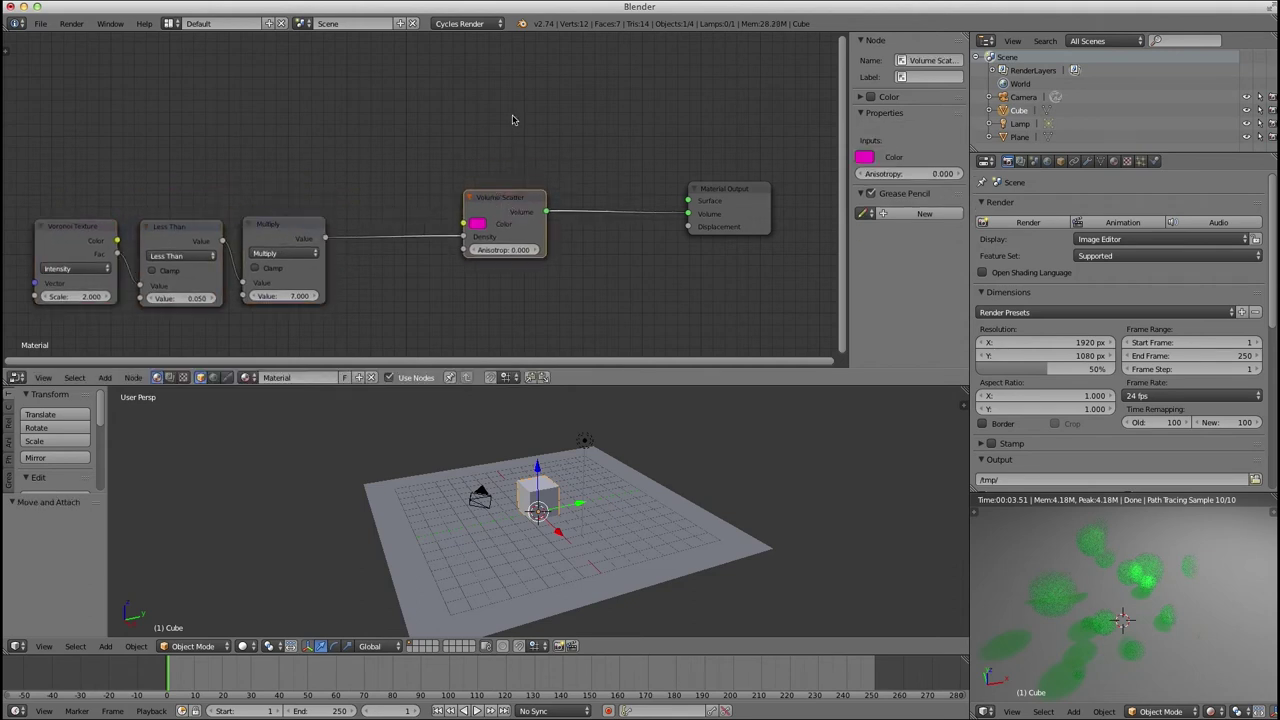
# Add a Volume Absorption node above the Volume Scatter node.
pyautogui.hotkey('shift', 'a')
pyautogui.moveTo(488, 92)
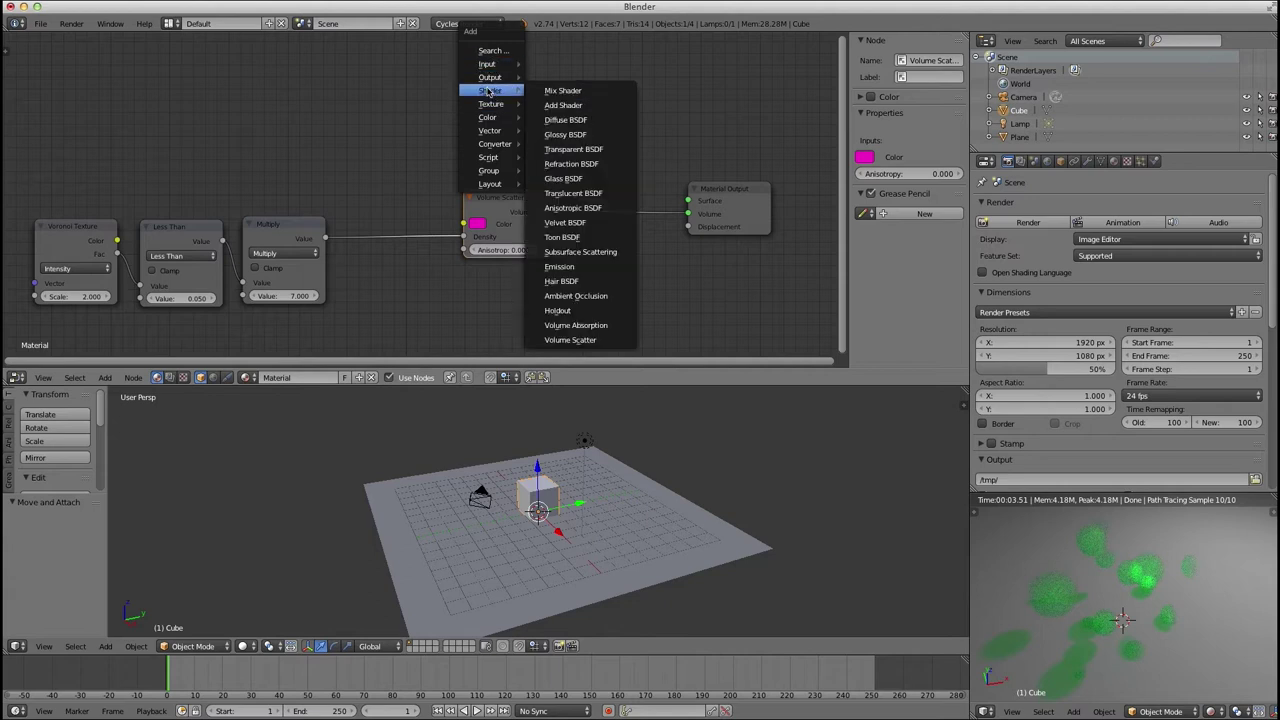
pyautogui.click(575, 325)
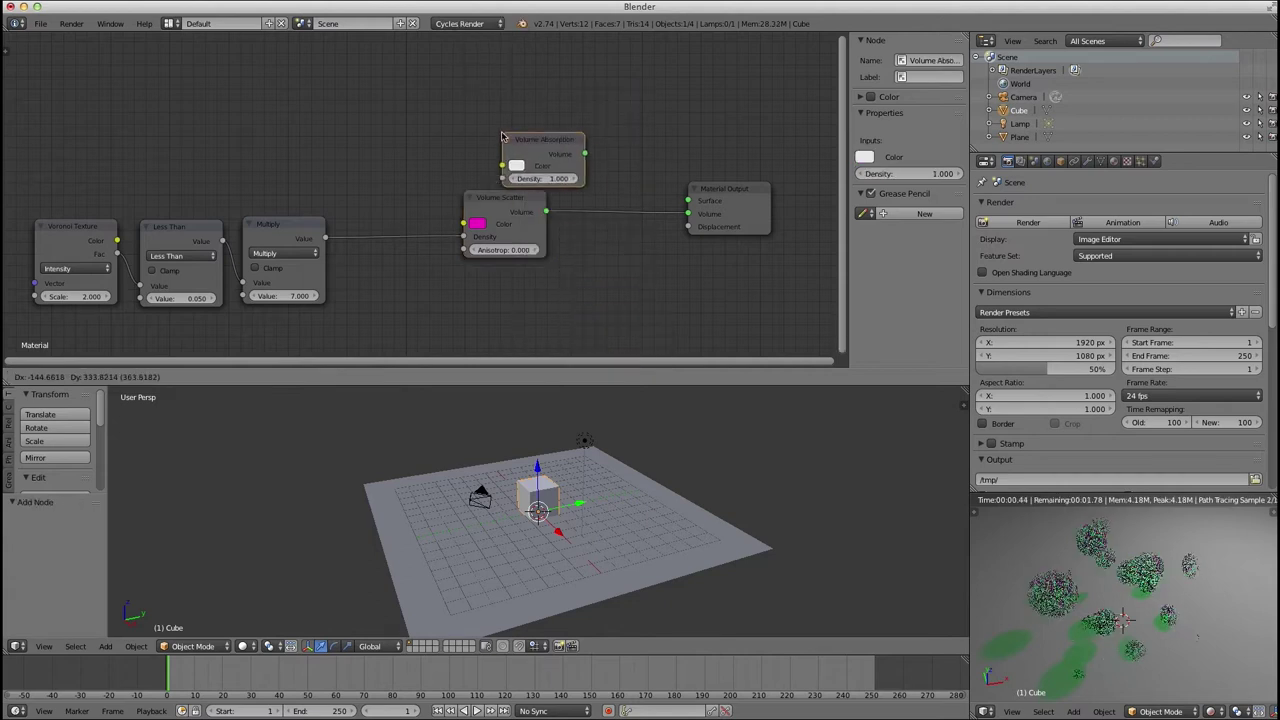
pyautogui.click(460, 104)
# Insert an Add Shader before Material Output and connect Volume Absorption into it.
pyautogui.hotkey('shift', 'a')
pyautogui.moveTo(614, 174)
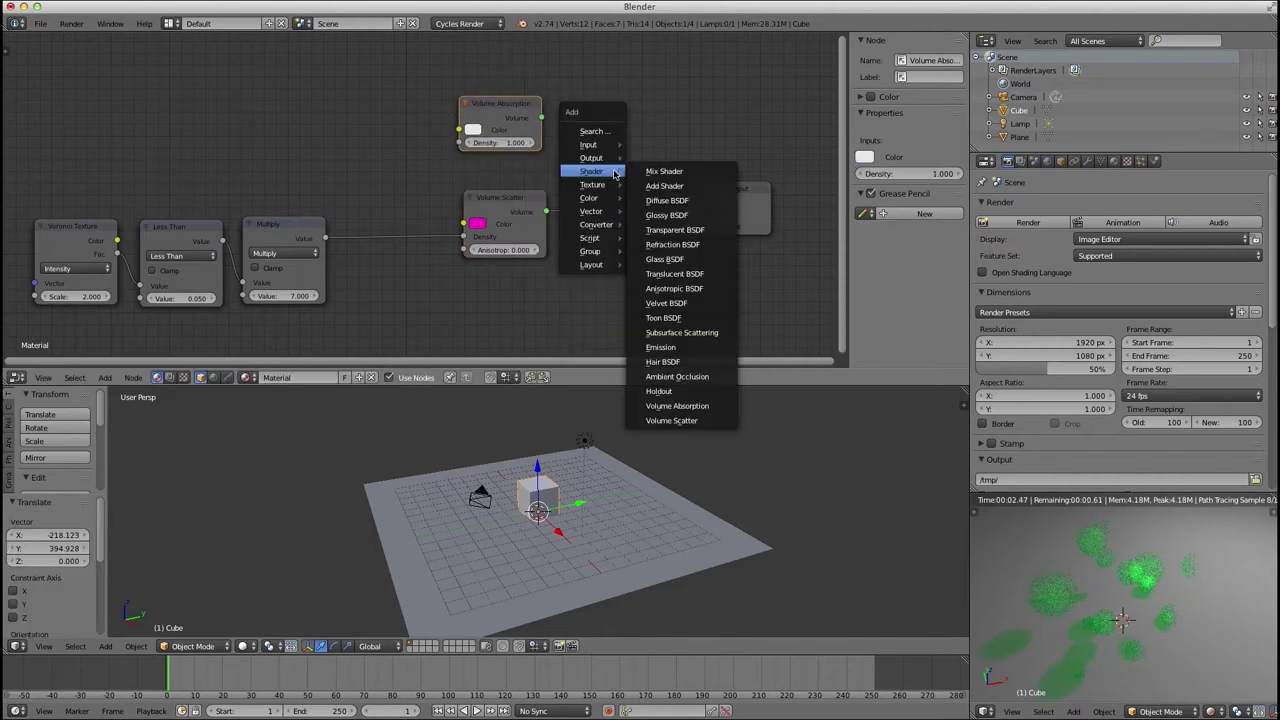
pyautogui.click(664, 186)
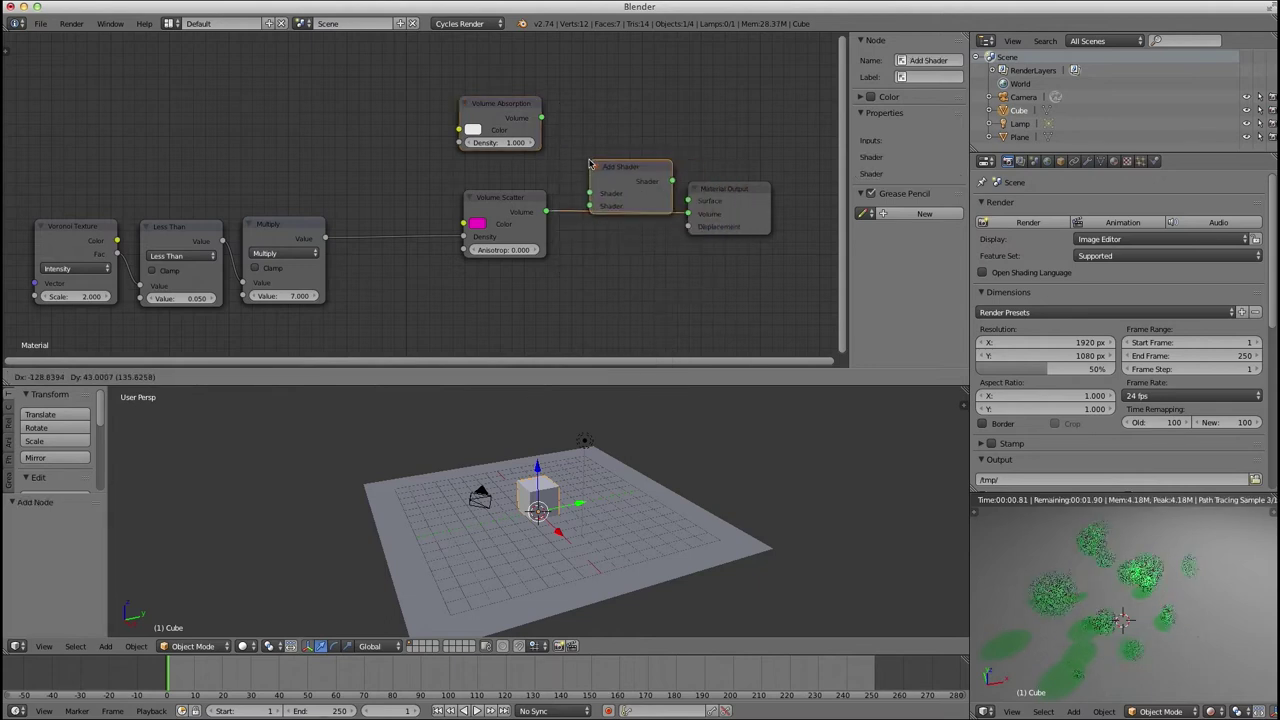
pyautogui.click(590, 164)
pyautogui.moveTo(725, 190); pyautogui.dragTo(767, 167)
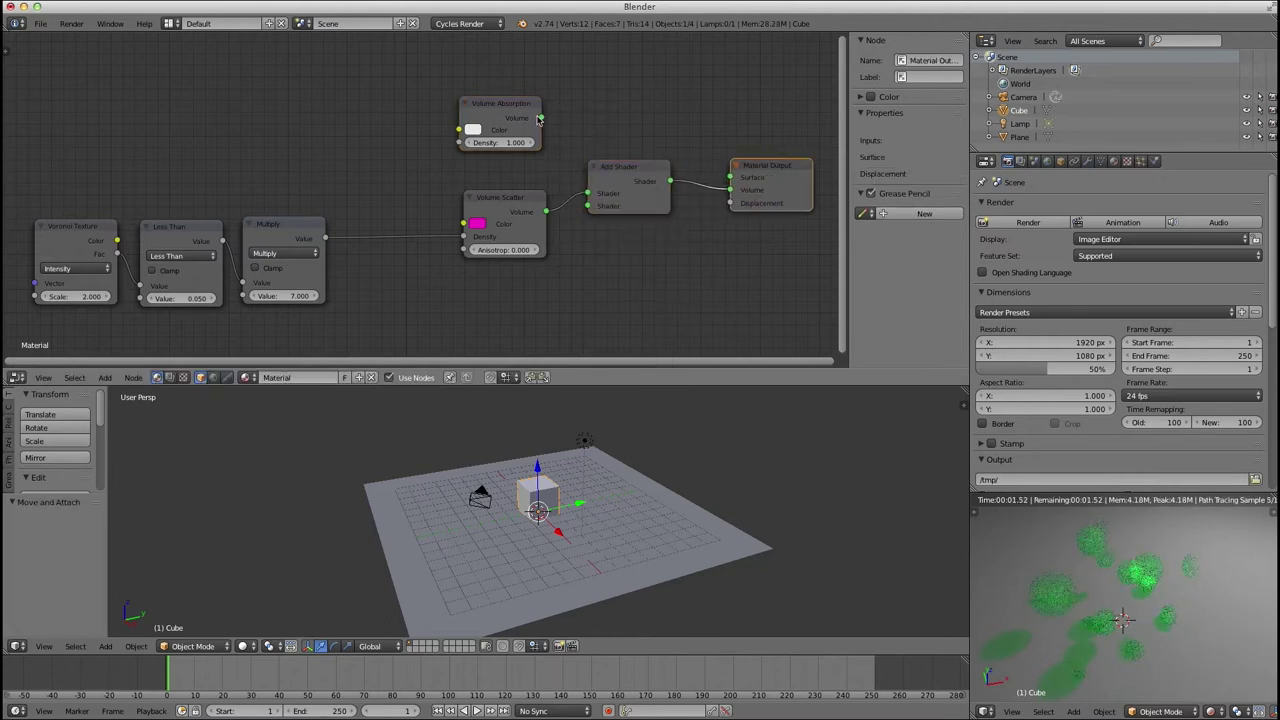
pyautogui.moveTo(539, 119); pyautogui.dragTo(617, 164)
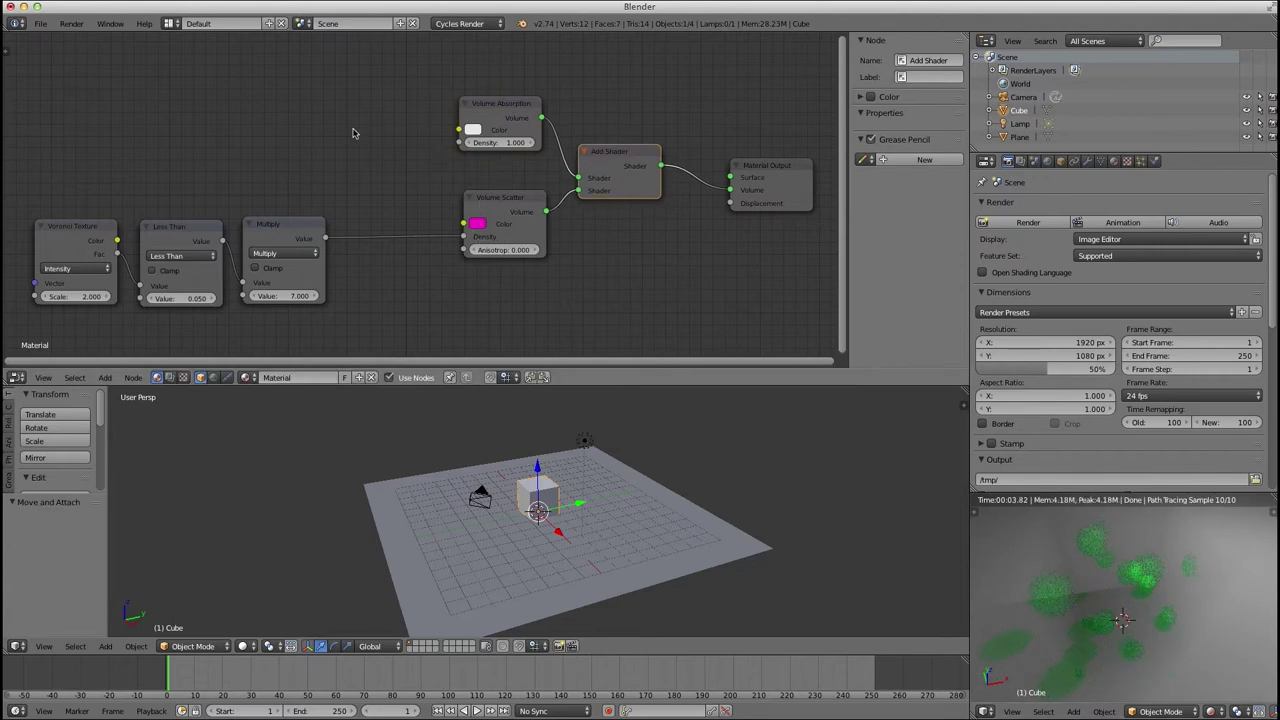
pyautogui.hotkey('shift', 'a')
# Add an RGB node feeding the Color of both Volume Absorption and Volume Scatter.
pyautogui.moveTo(346, 130)
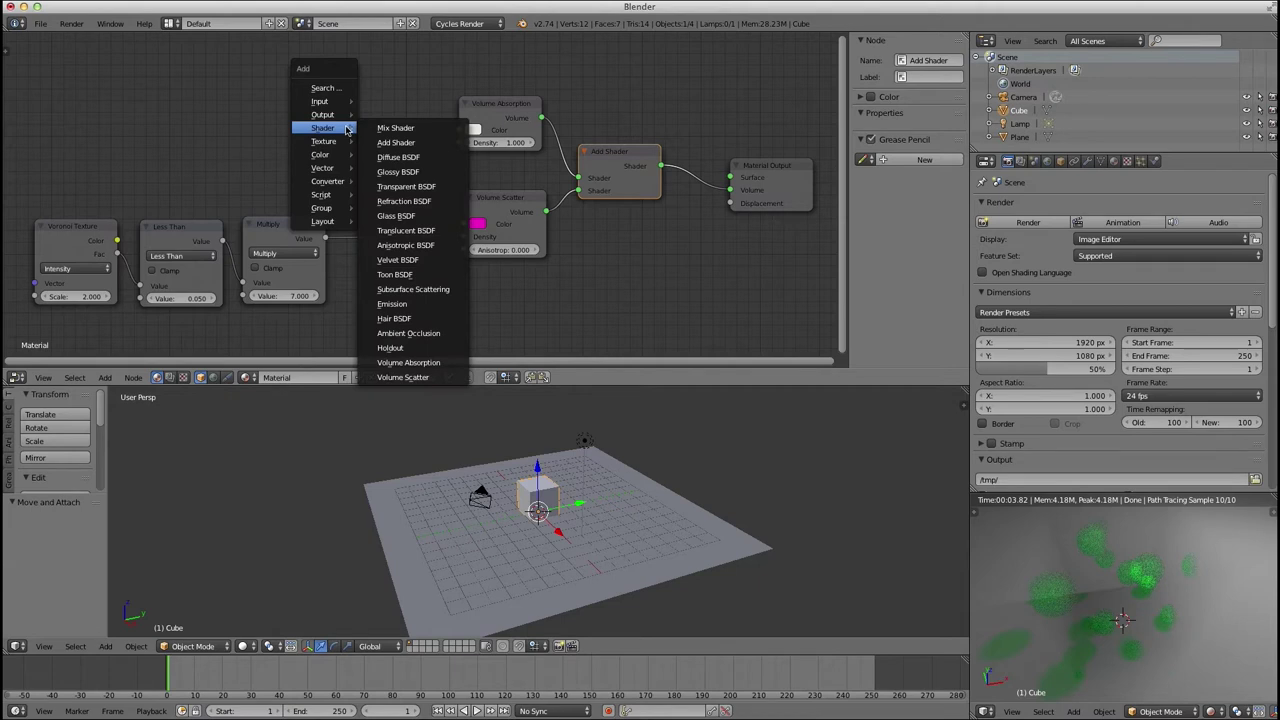
pyautogui.moveTo(319, 104)
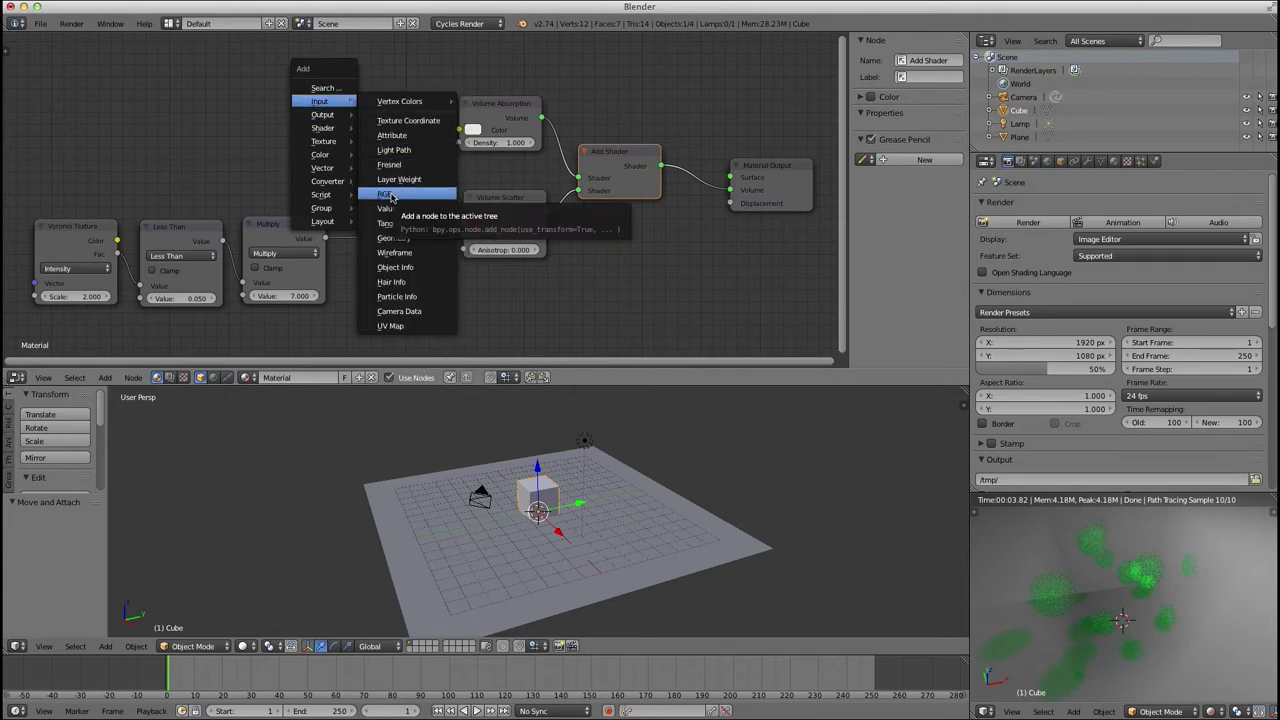
pyautogui.click(409, 194)
pyautogui.click(324, 95)
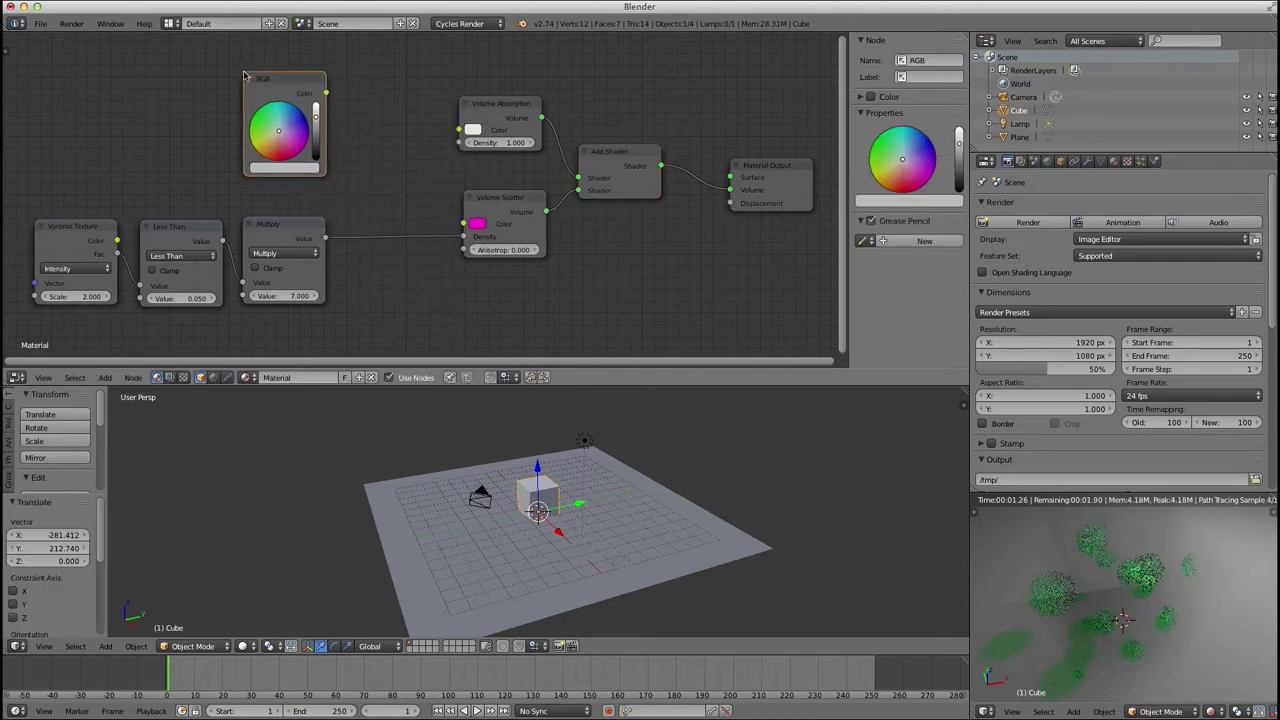
pyautogui.moveTo(325, 95); pyautogui.dragTo(459, 130)
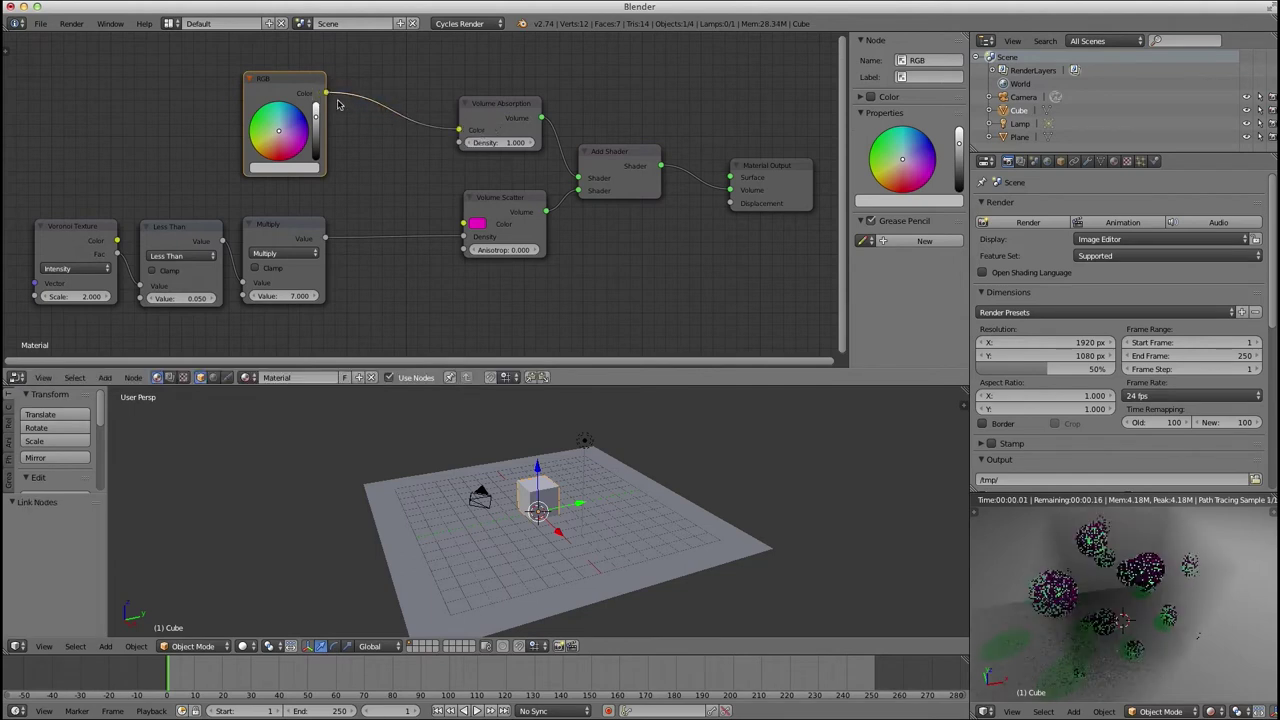
pyautogui.moveTo(325, 95); pyautogui.dragTo(464, 223)
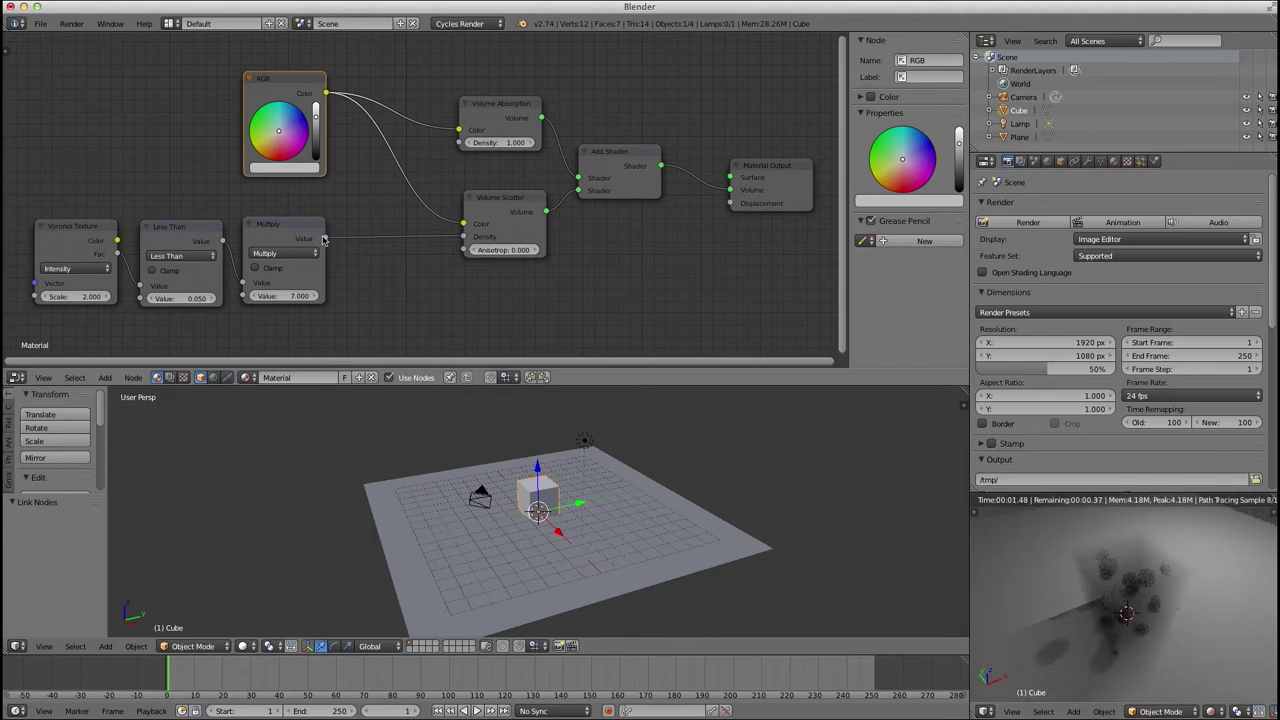
# Link Multiply to Volume Absorption's Density and set the RGB colour to green.
pyautogui.moveTo(323, 240); pyautogui.dragTo(459, 142)
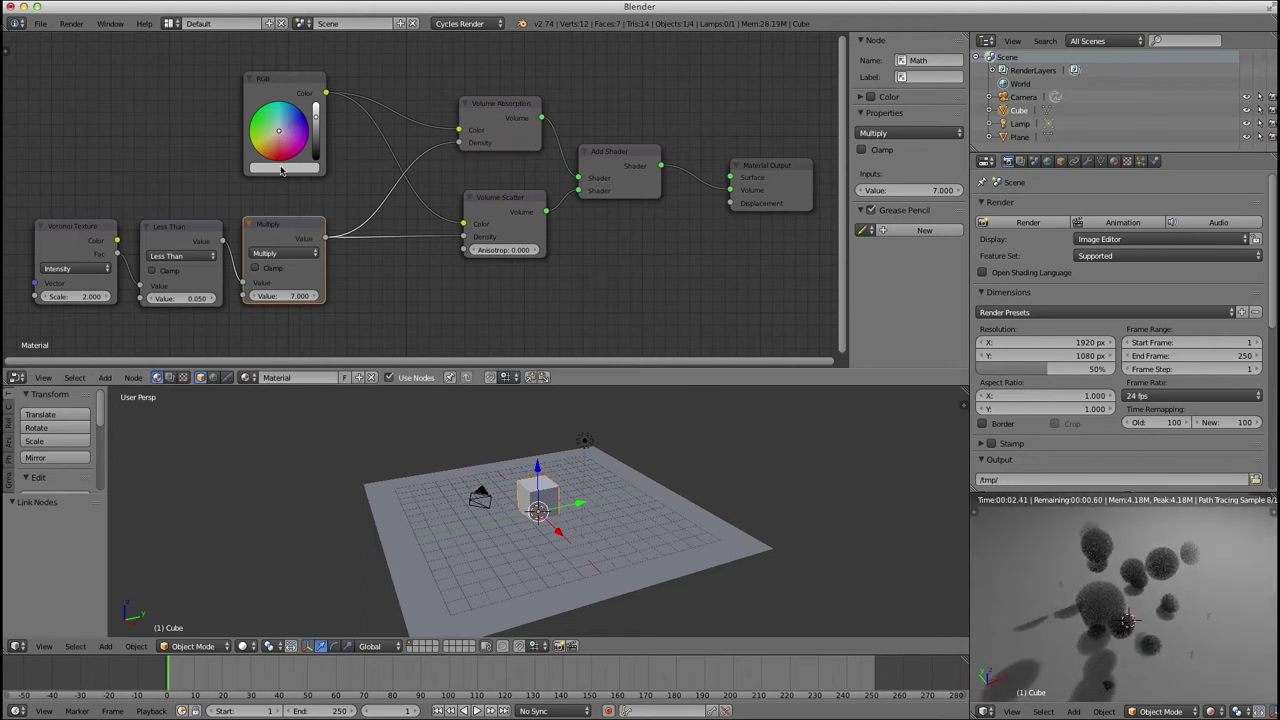
pyautogui.moveTo(268, 140); pyautogui.dragTo(262, 117)
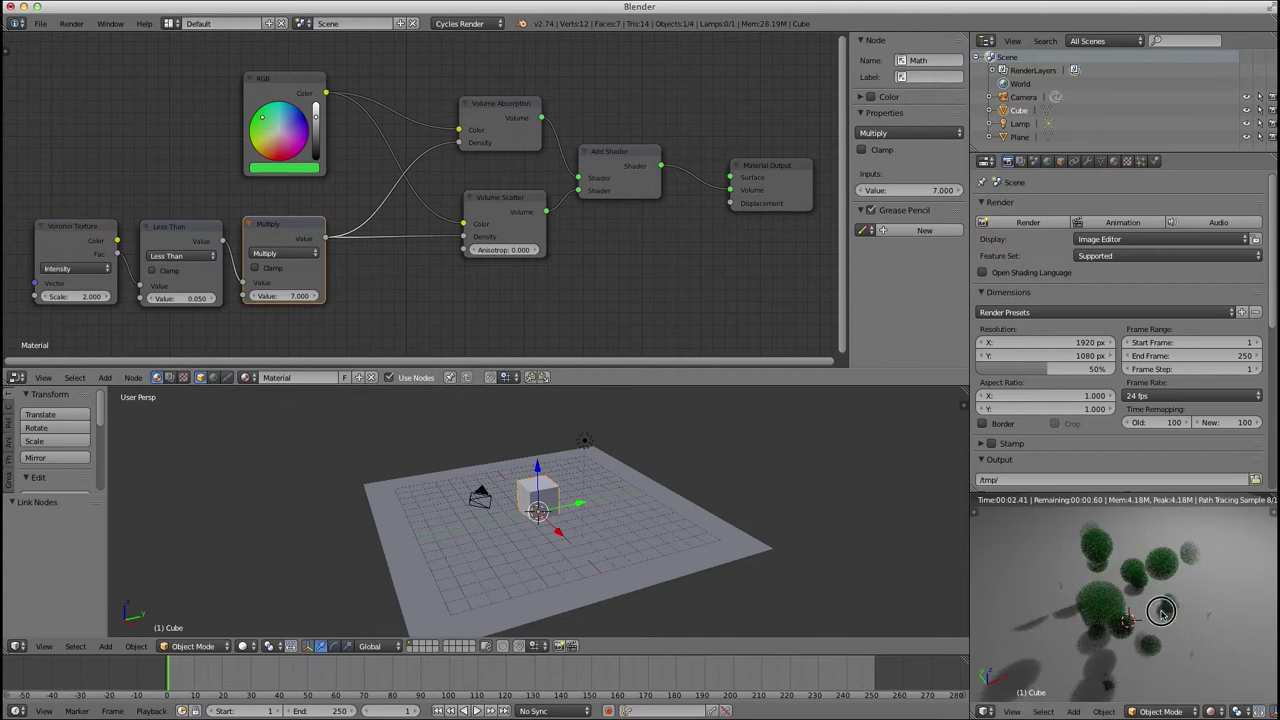
pyautogui.moveTo(1160, 612); pyautogui.dragTo(1112, 587, button='middle')
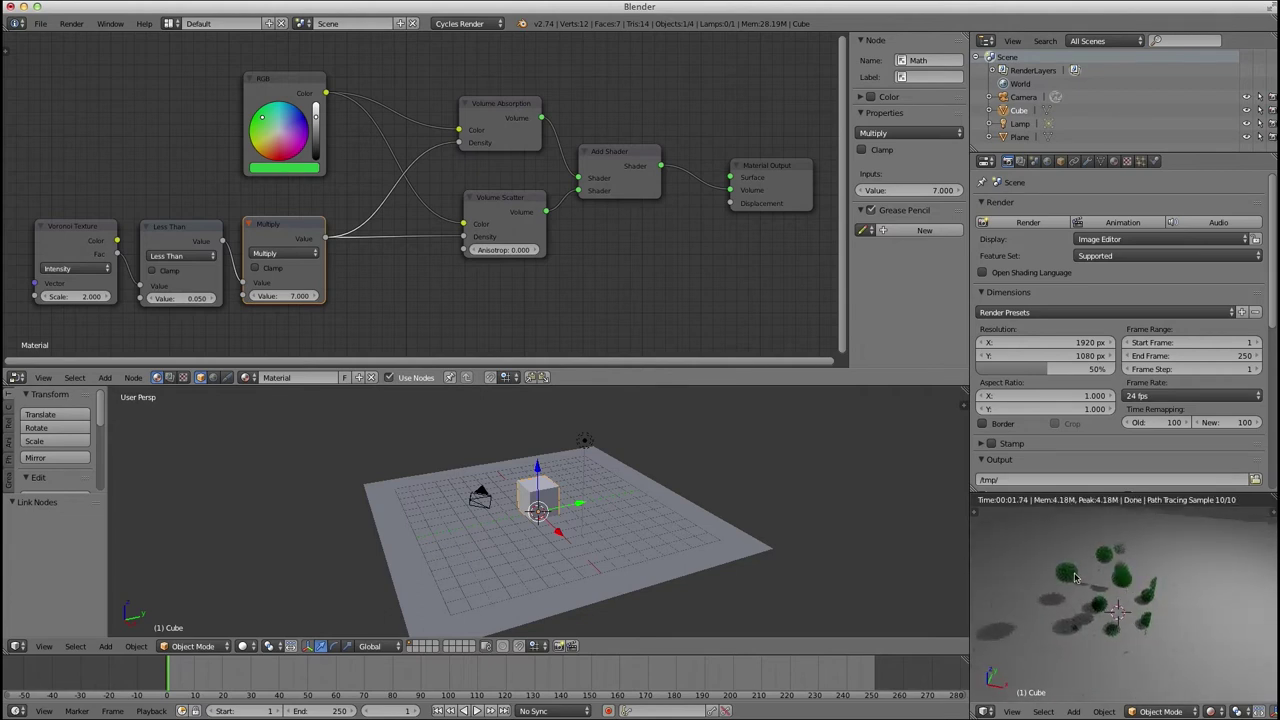
# Make the volume colour red and lower the Multiply density to 4.040.
pyautogui.click(293, 115)
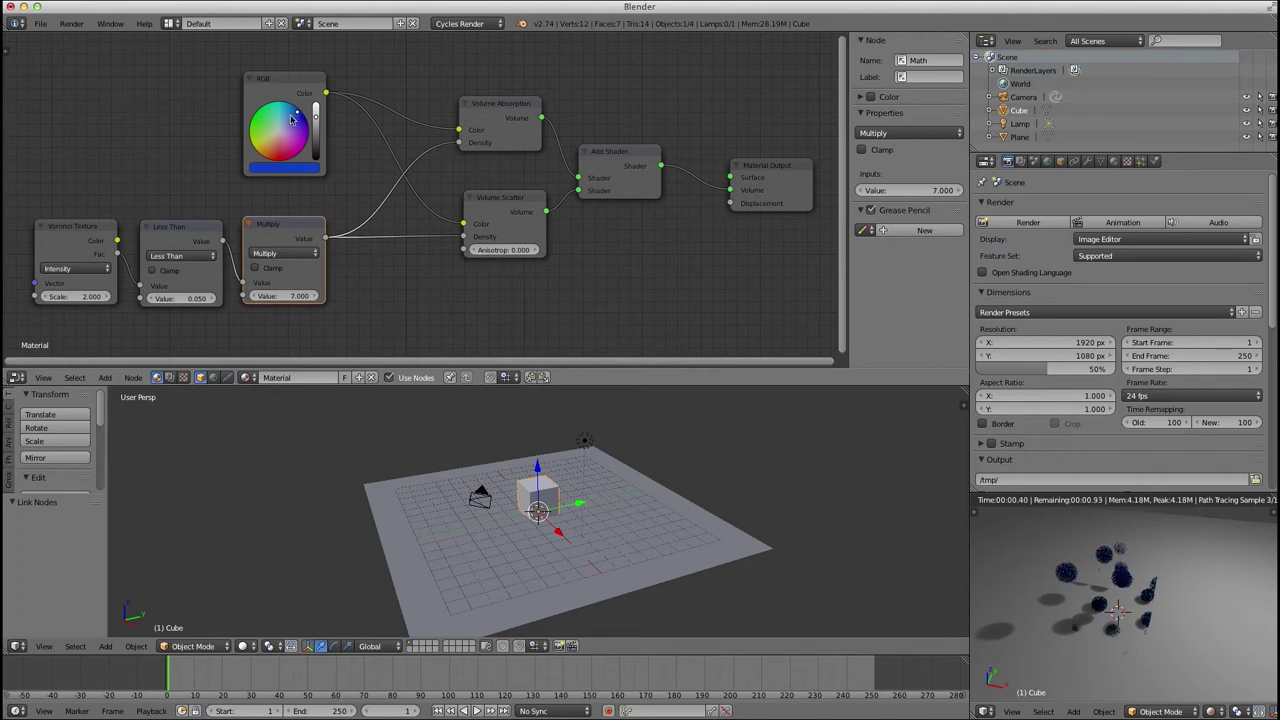
pyautogui.click(281, 156)
pyautogui.moveTo(280, 296)
pyautogui.mouseDown()
pyautogui.moveTo(262, 296)
pyautogui.moveTo(295, 300)
pyautogui.mouseUp()
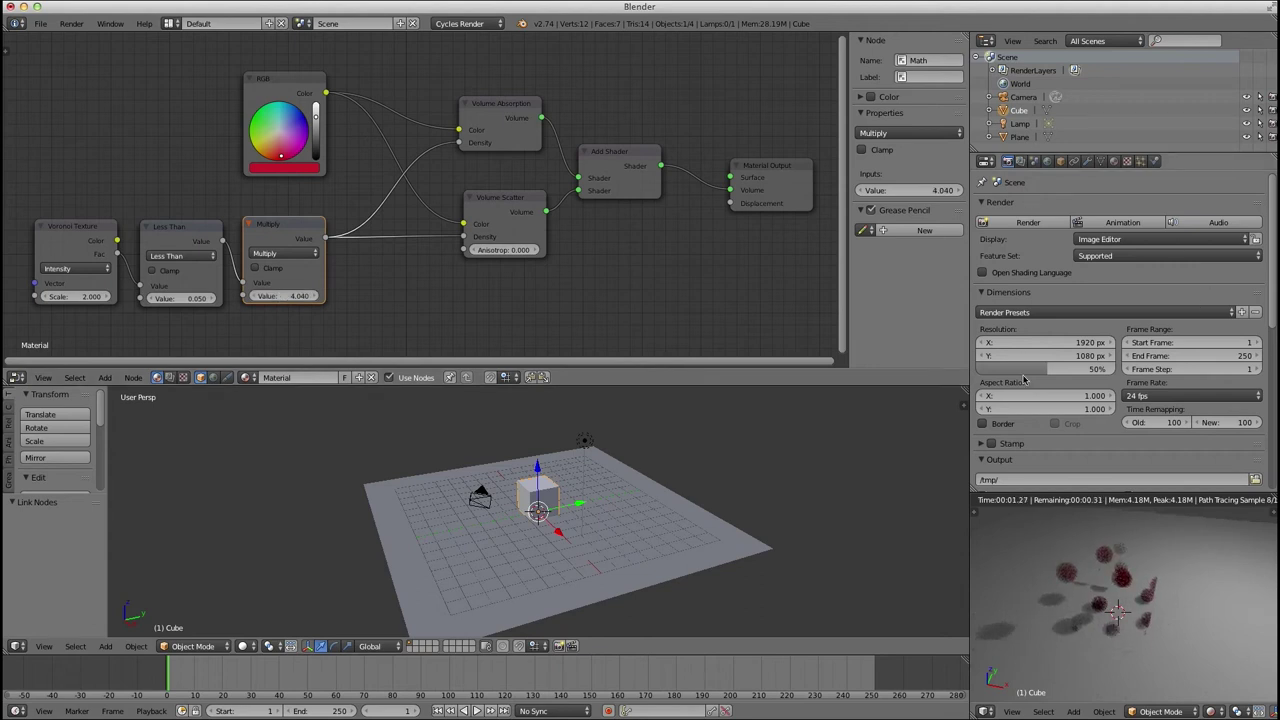
# Set the lamp's Emission strength to 1000.
pyautogui.scroll(-2, 1067, 237)
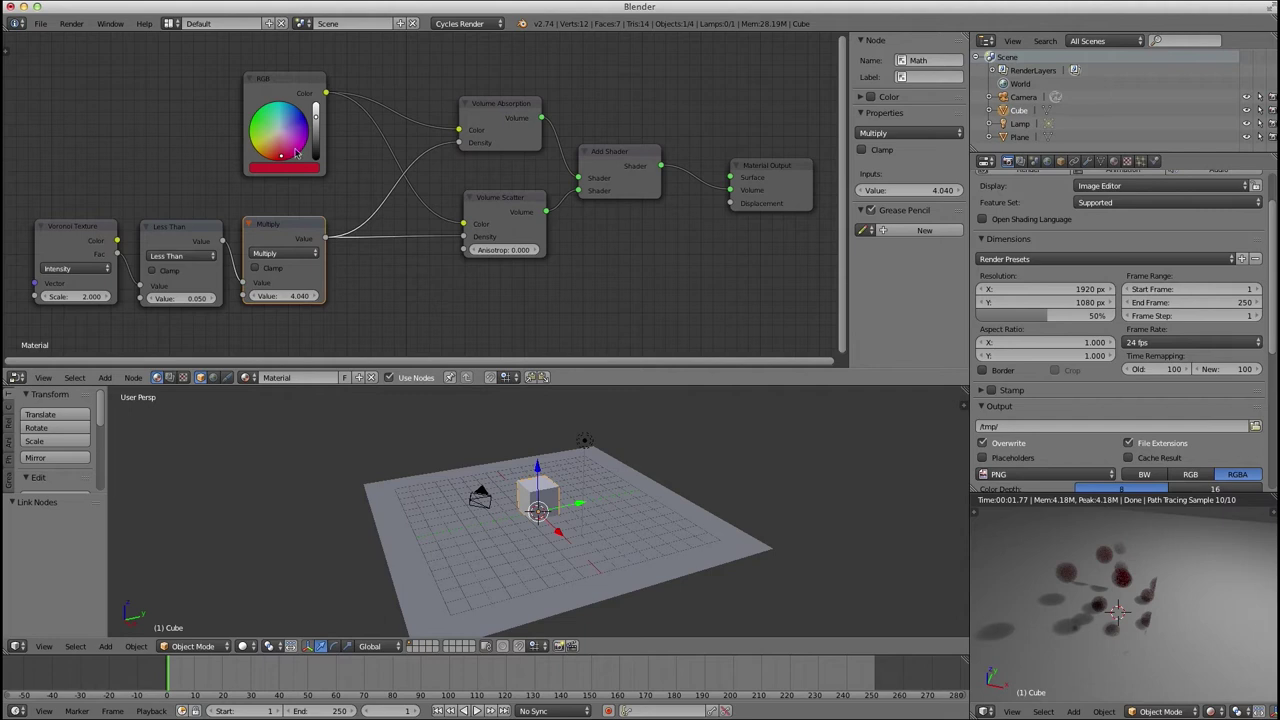
pyautogui.rightClick(582, 441)
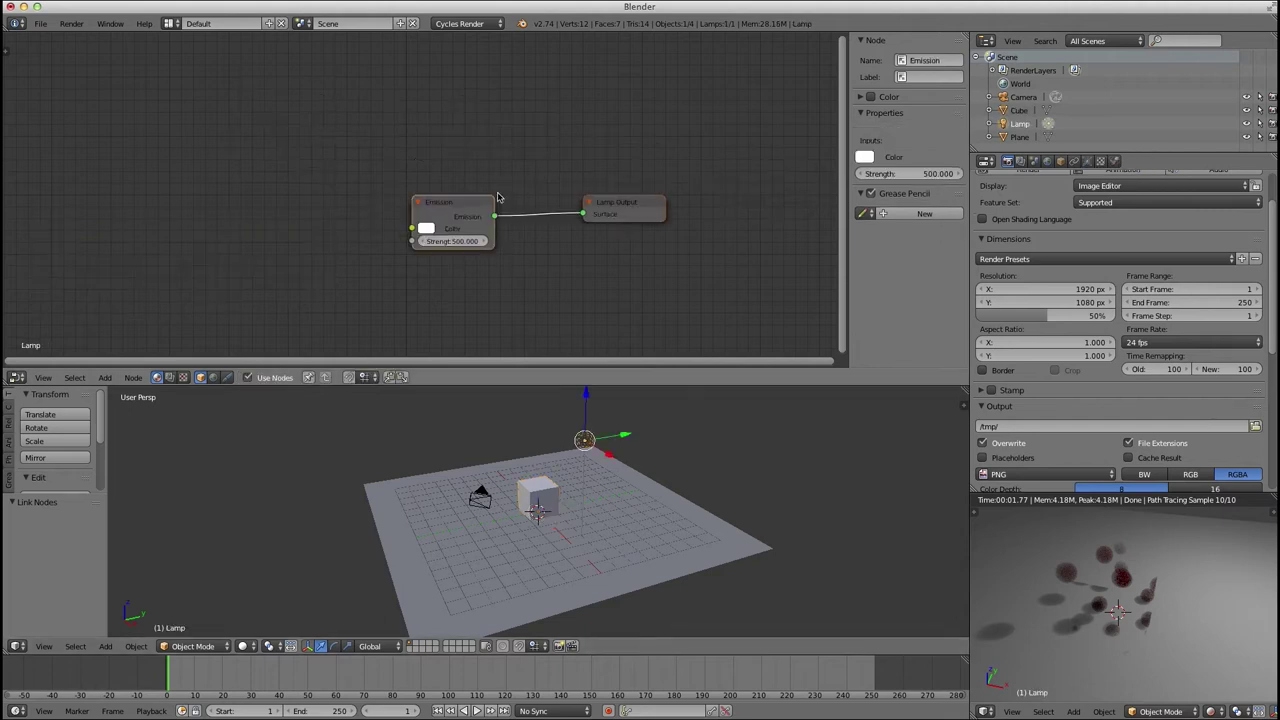
pyautogui.click(455, 241)
pyautogui.press('Return')
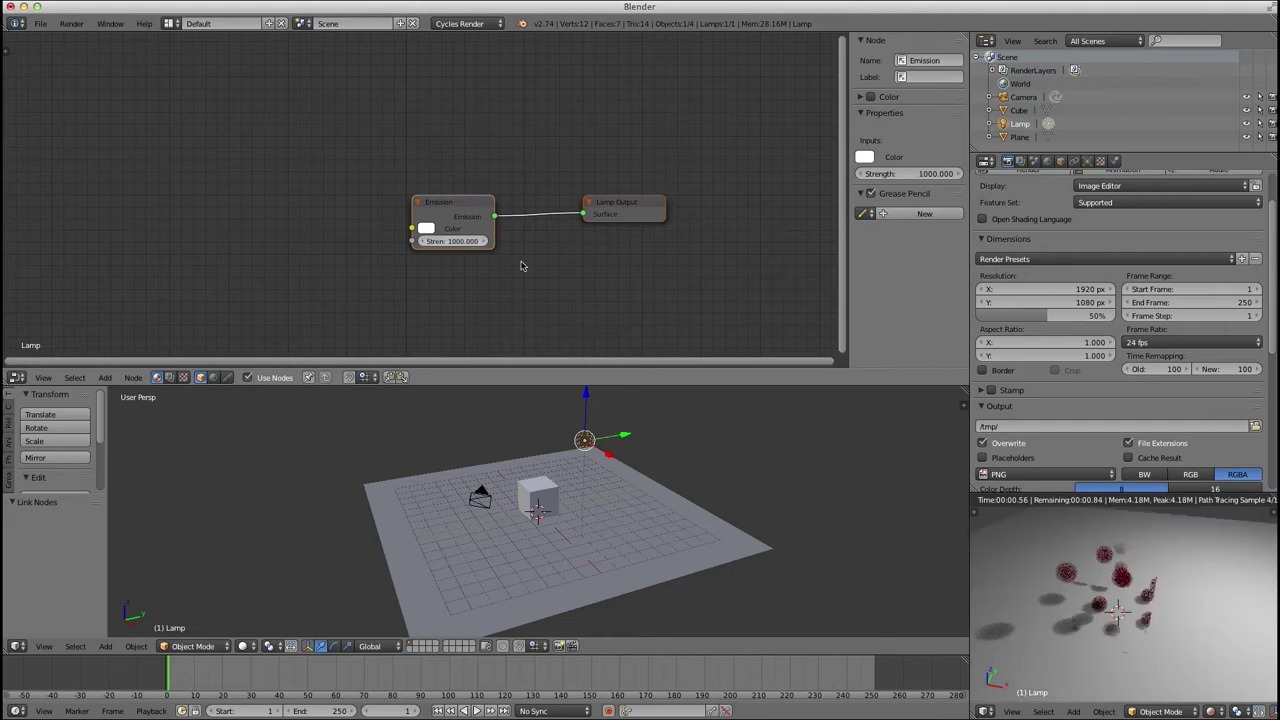
# Return to the cube's material, turn the colour green and tidy the shader nodes.
pyautogui.rightClick(537, 497)
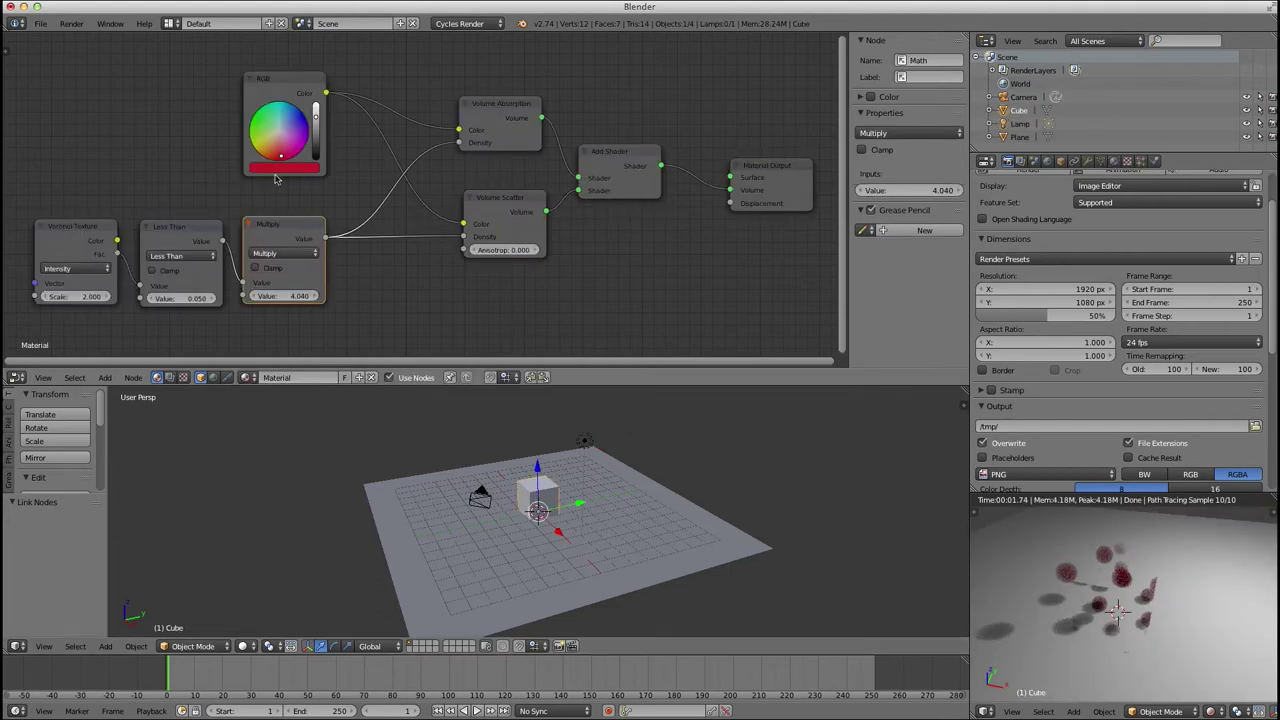
pyautogui.moveTo(282, 151); pyautogui.dragTo(263, 122)
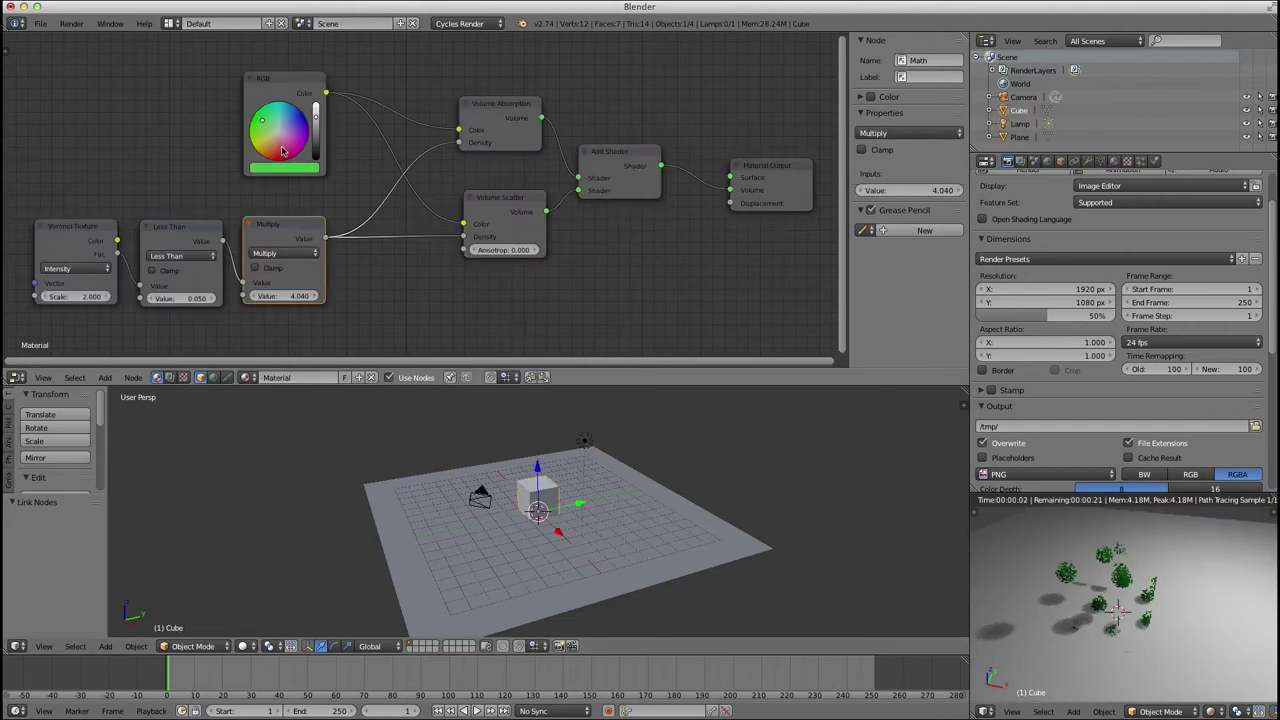
pyautogui.moveTo(502, 117); pyautogui.dragTo(503, 146)
pyautogui.moveTo(620, 153); pyautogui.dragTo(608, 157)
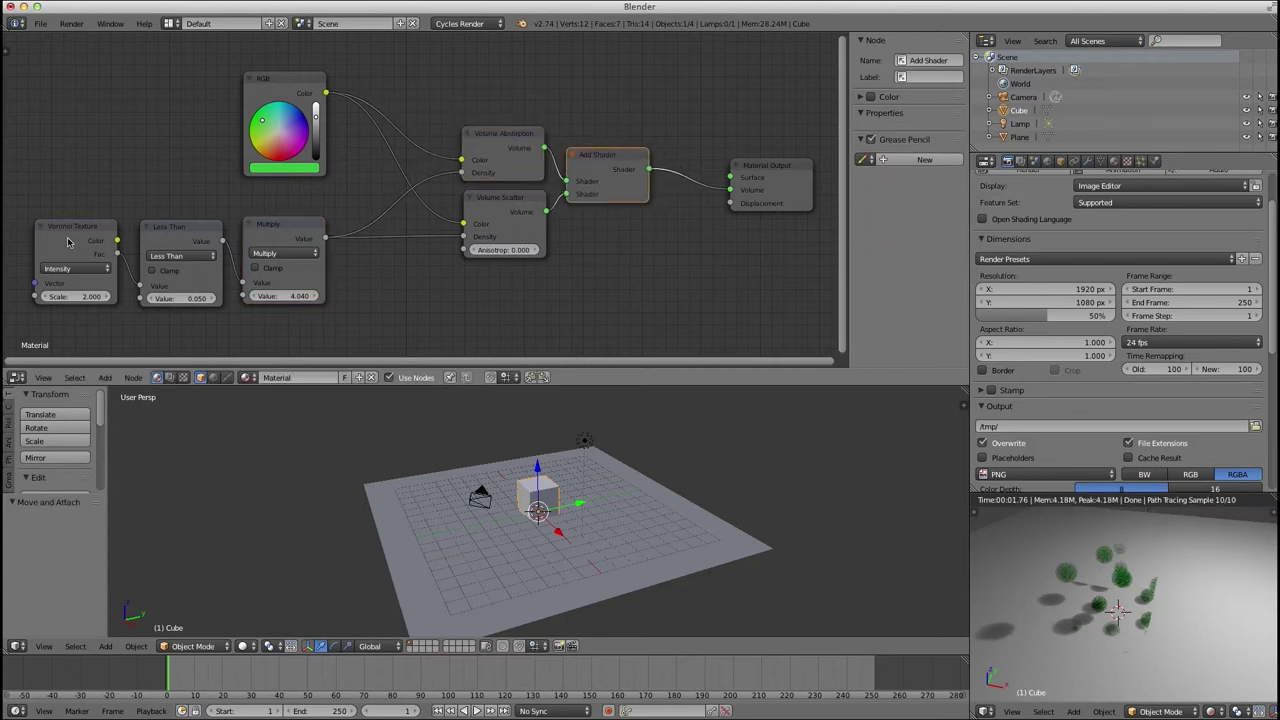
pyautogui.click(70, 241)
pyautogui.keyDown('shift'); pyautogui.click(184, 236); pyautogui.keyUp('shift')
pyautogui.keyDown('shift'); pyautogui.click(277, 233); pyautogui.keyUp('shift')
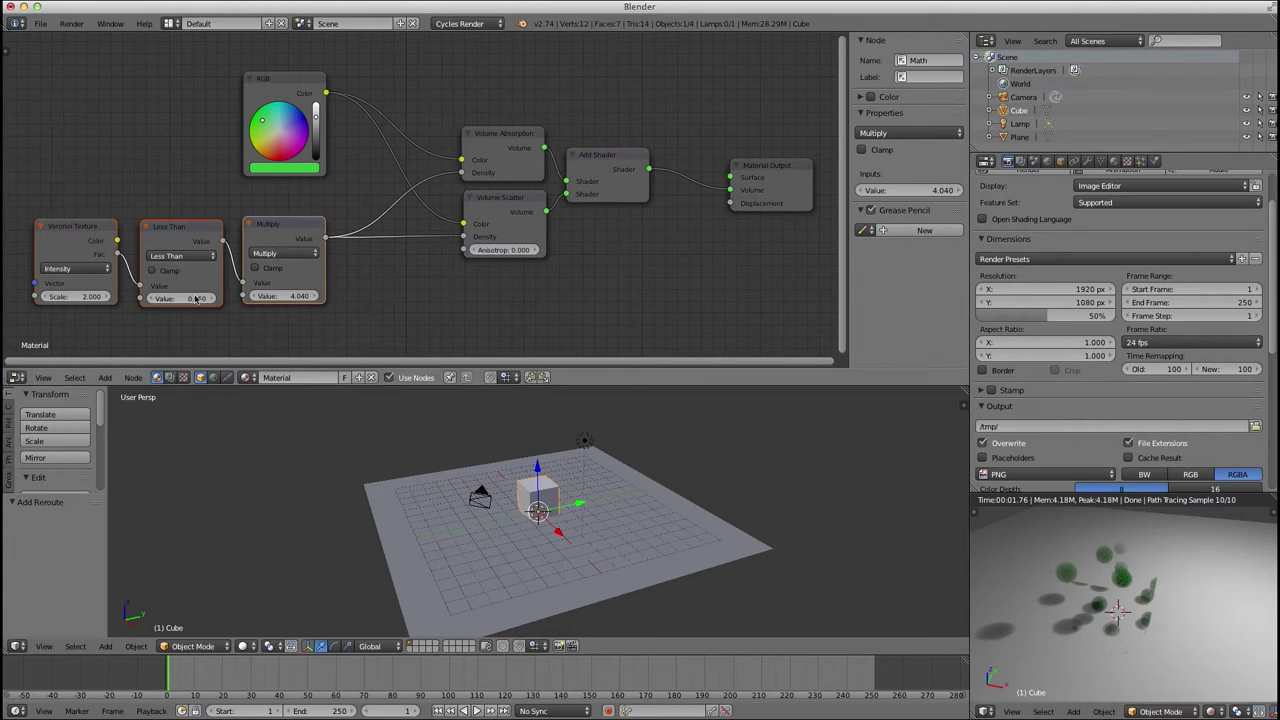
pyautogui.press('a')
# Raise the Less Than threshold to 0.060 and change the volume colour to yellow.
pyautogui.moveTo(189, 302); pyautogui.dragTo(57, 256)
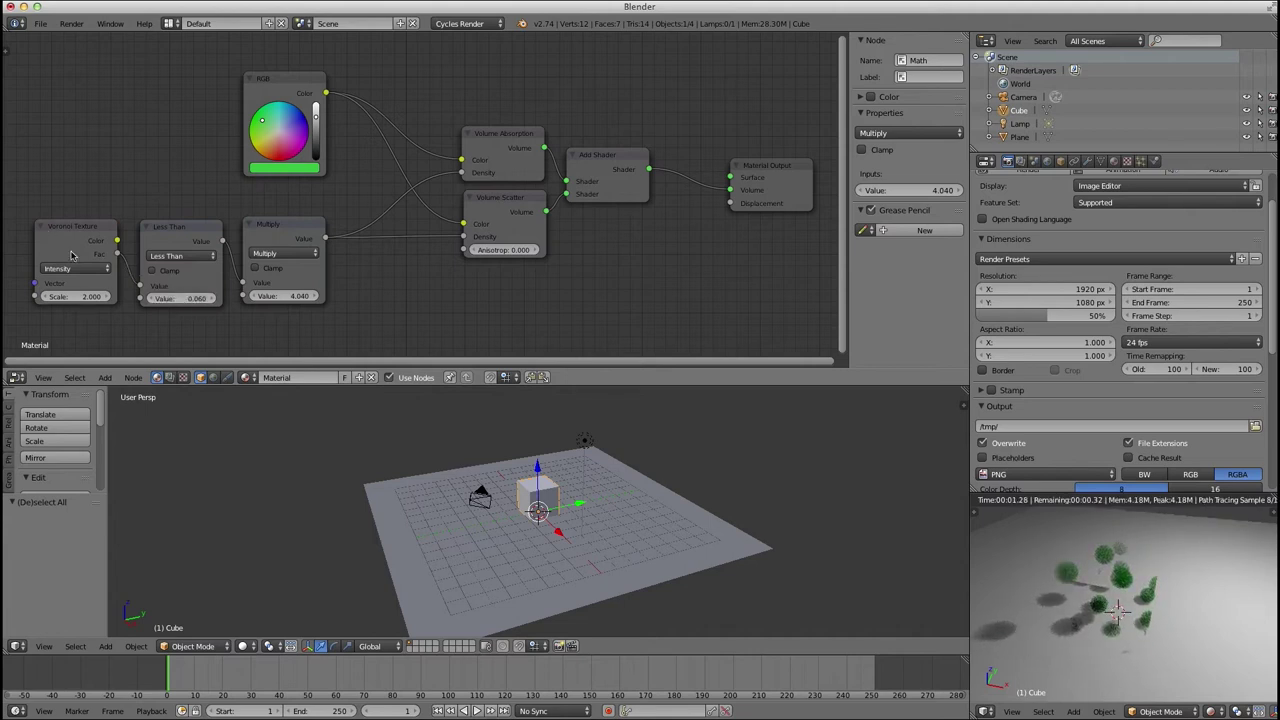
pyautogui.moveTo(281, 83); pyautogui.dragTo(274, 79)
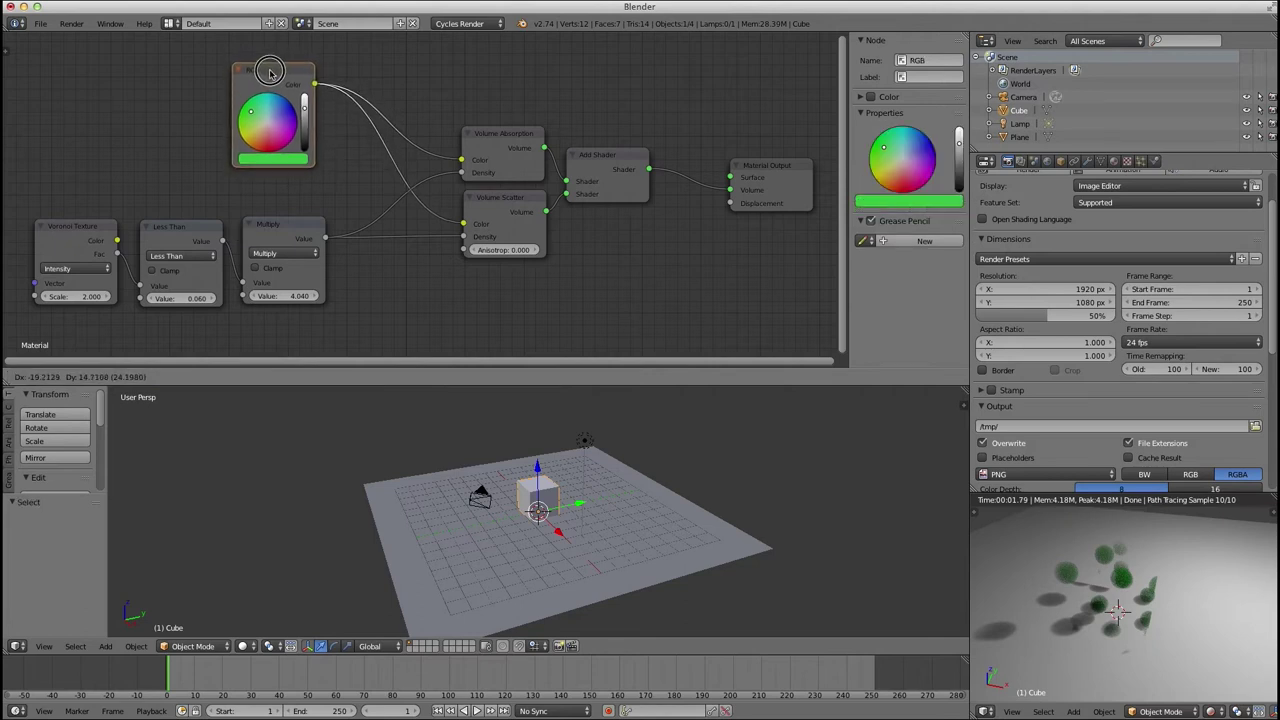
pyautogui.click(256, 146)
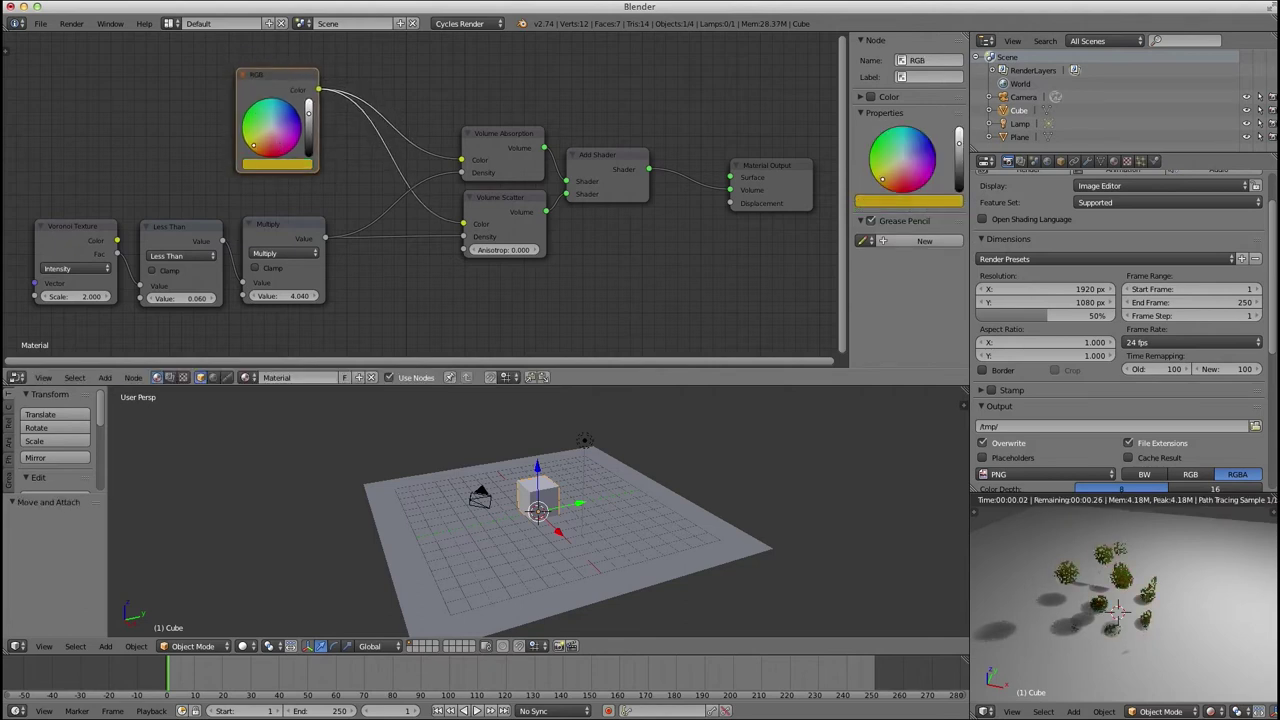
pyautogui.moveTo(288, 75); pyautogui.dragTo(289, 60)
# Group the Volume Absorption, Add Shader and Volume Scatter nodes with Ctrl+G.
pyautogui.click(478, 143)
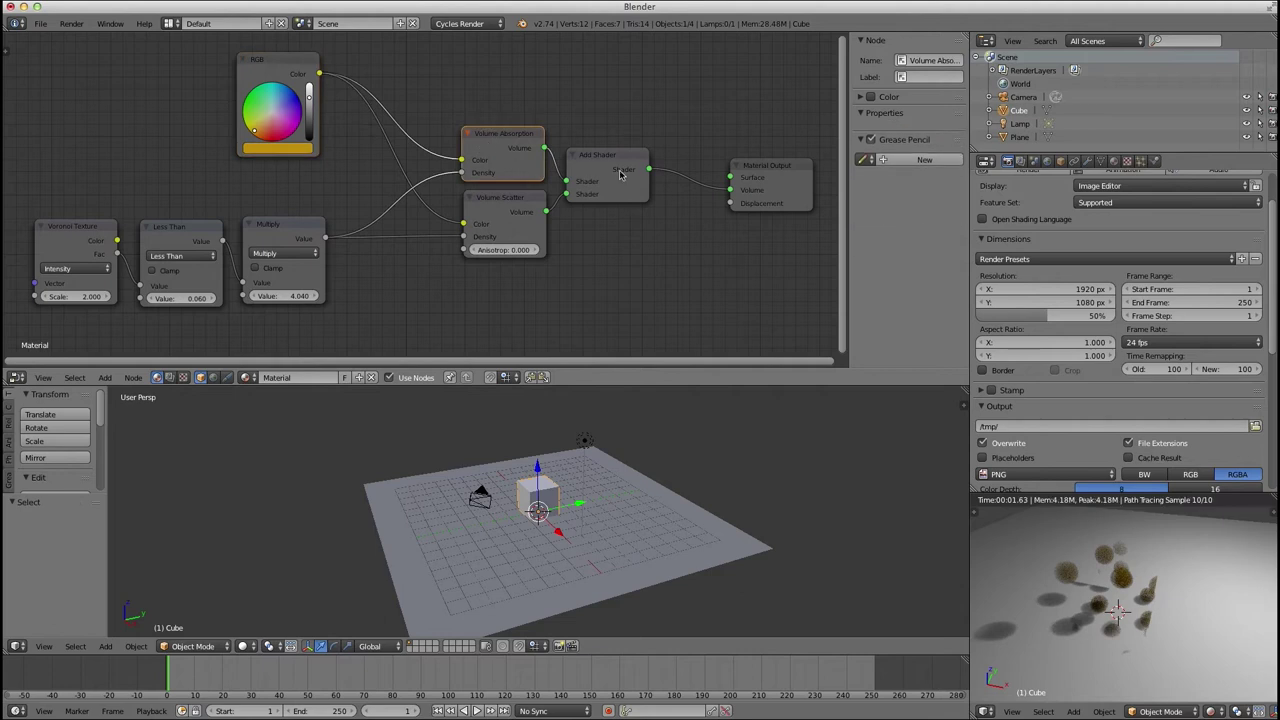
pyautogui.keyDown('shift'); pyautogui.rightClick(600, 170); pyautogui.keyUp('shift')
pyautogui.keyDown('shift'); pyautogui.rightClick(519, 215); pyautogui.keyUp('shift')
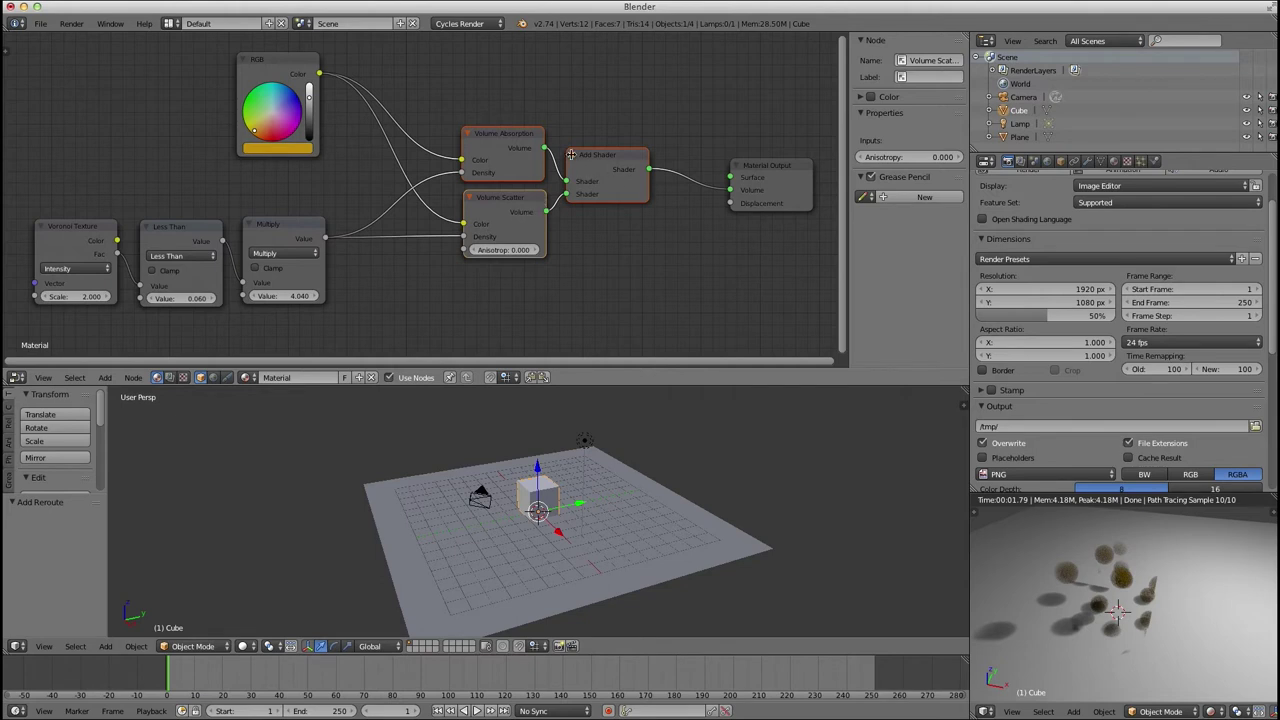
pyautogui.hotkey('ctrl', 'g')
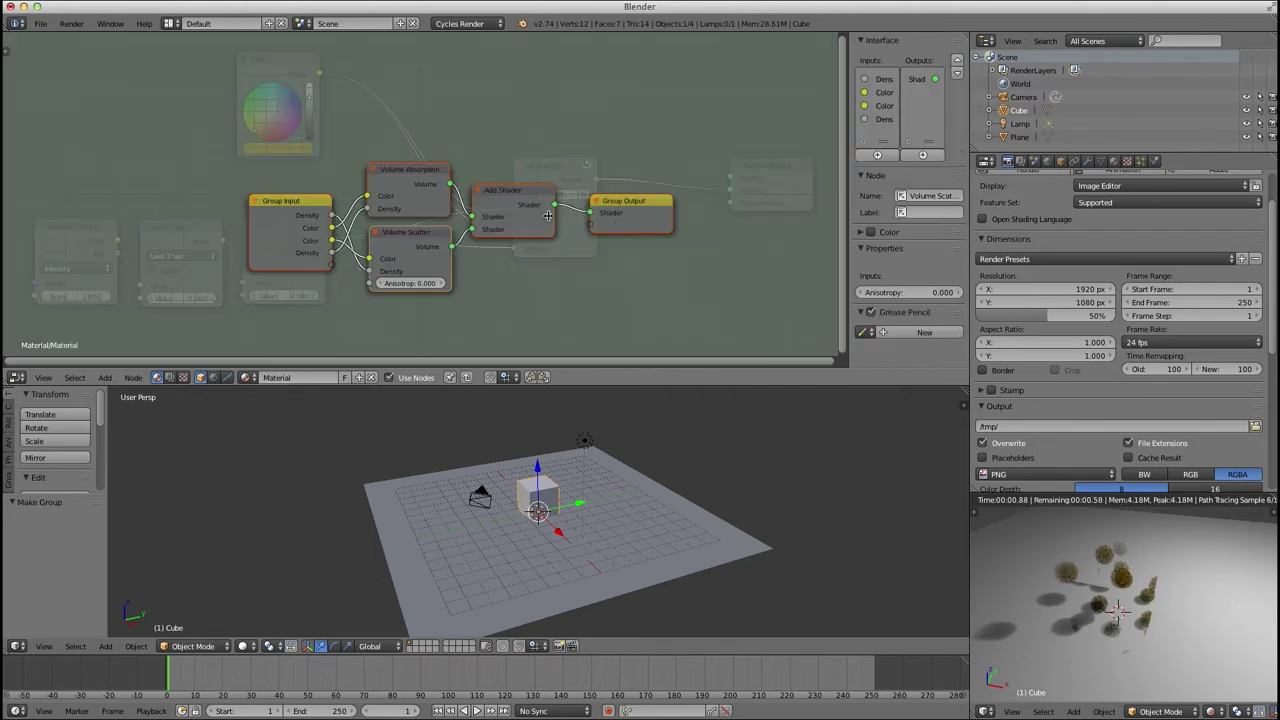
# Spread the Group Output right and Group Input left inside the node group.
pyautogui.press('Tab')
pyautogui.press('a')
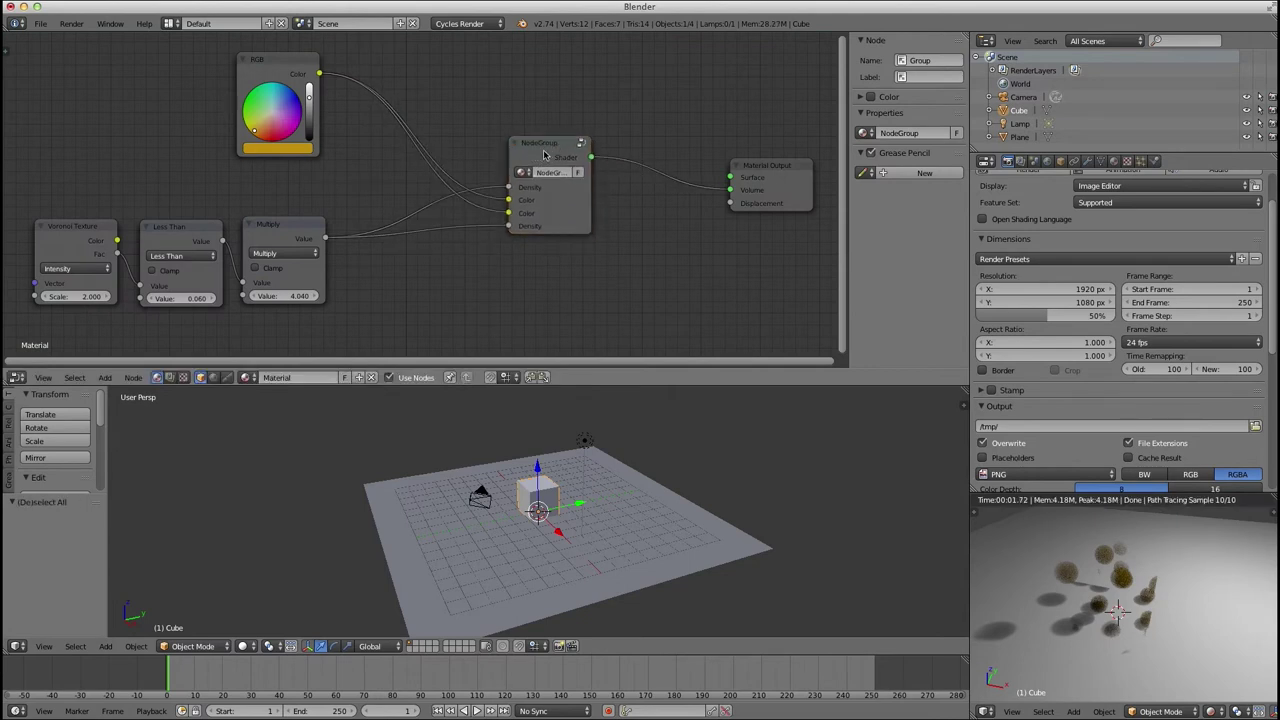
pyautogui.rightClick(544, 154)
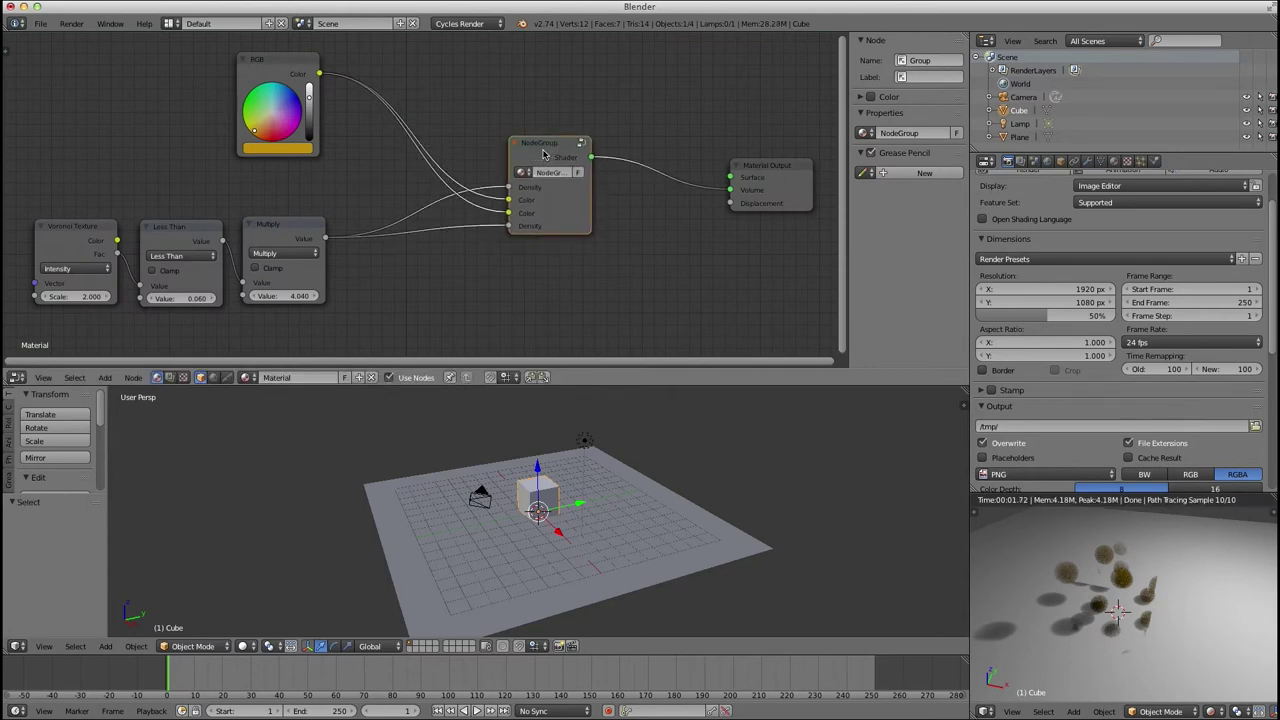
pyautogui.press('Tab')
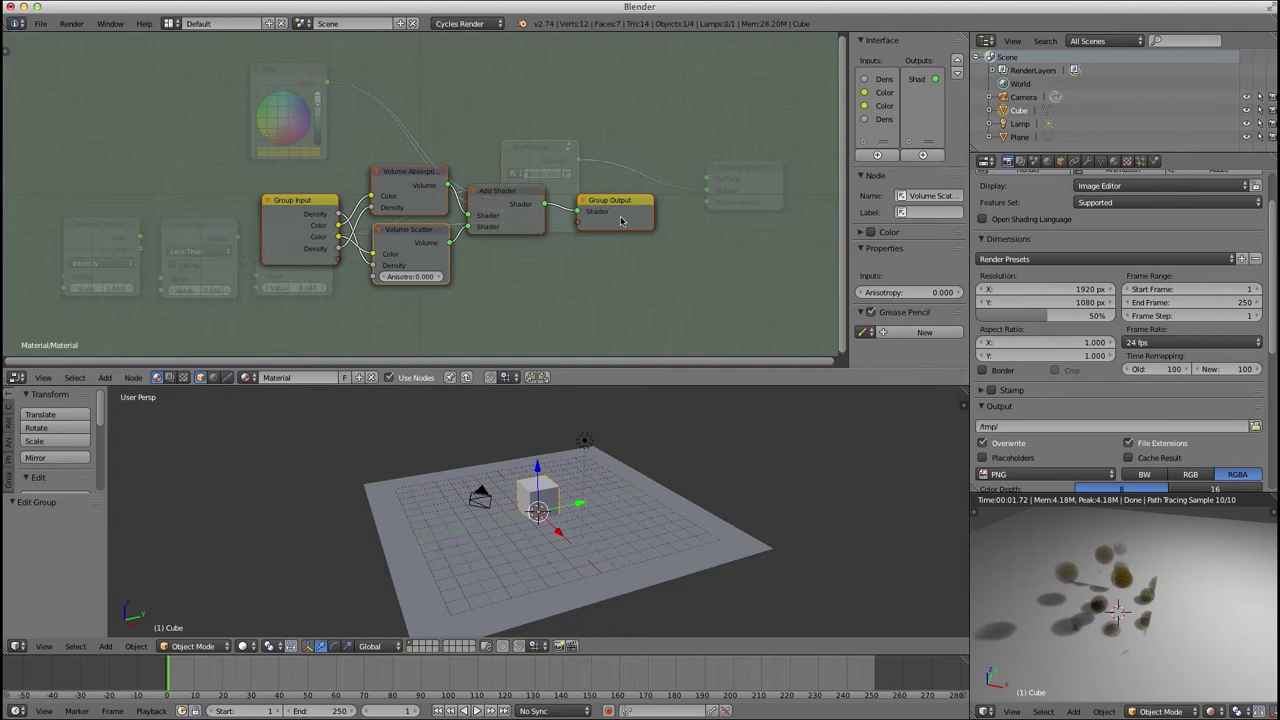
pyautogui.press('g')
pyautogui.click(725, 218)
pyautogui.moveTo(312, 220); pyautogui.dragTo(165, 220, button='right')
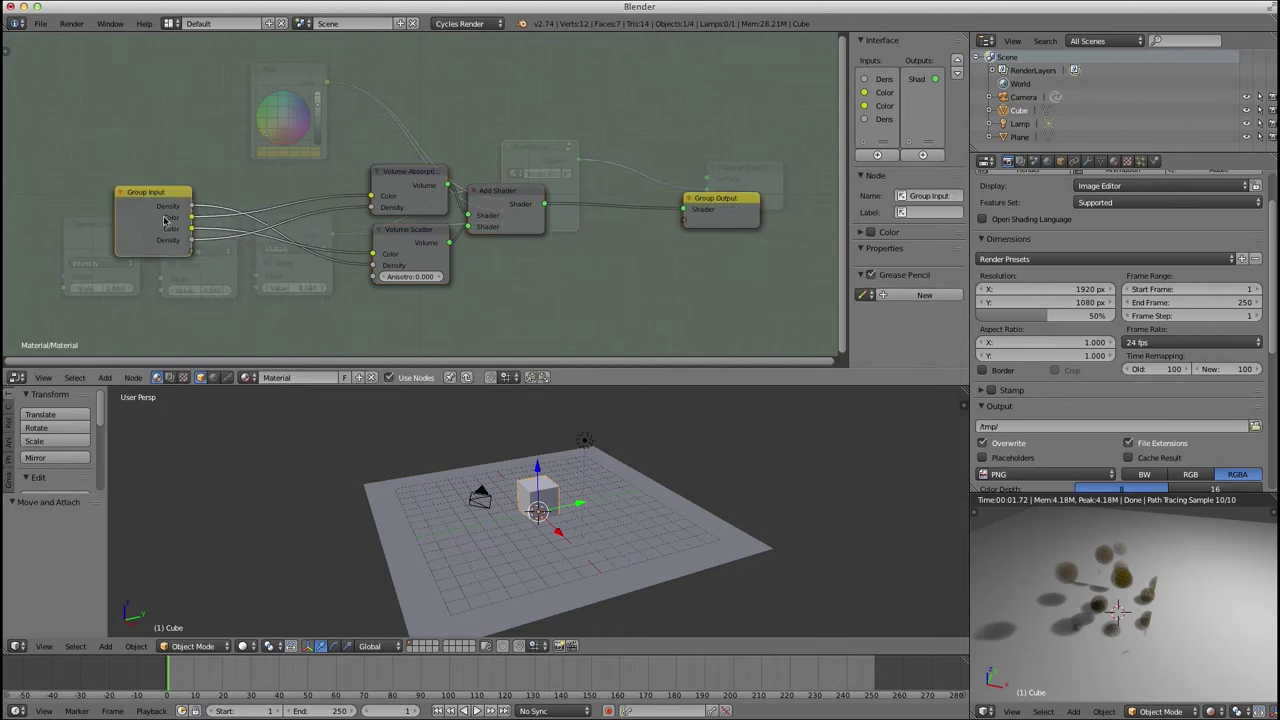
pyautogui.press('Tab')
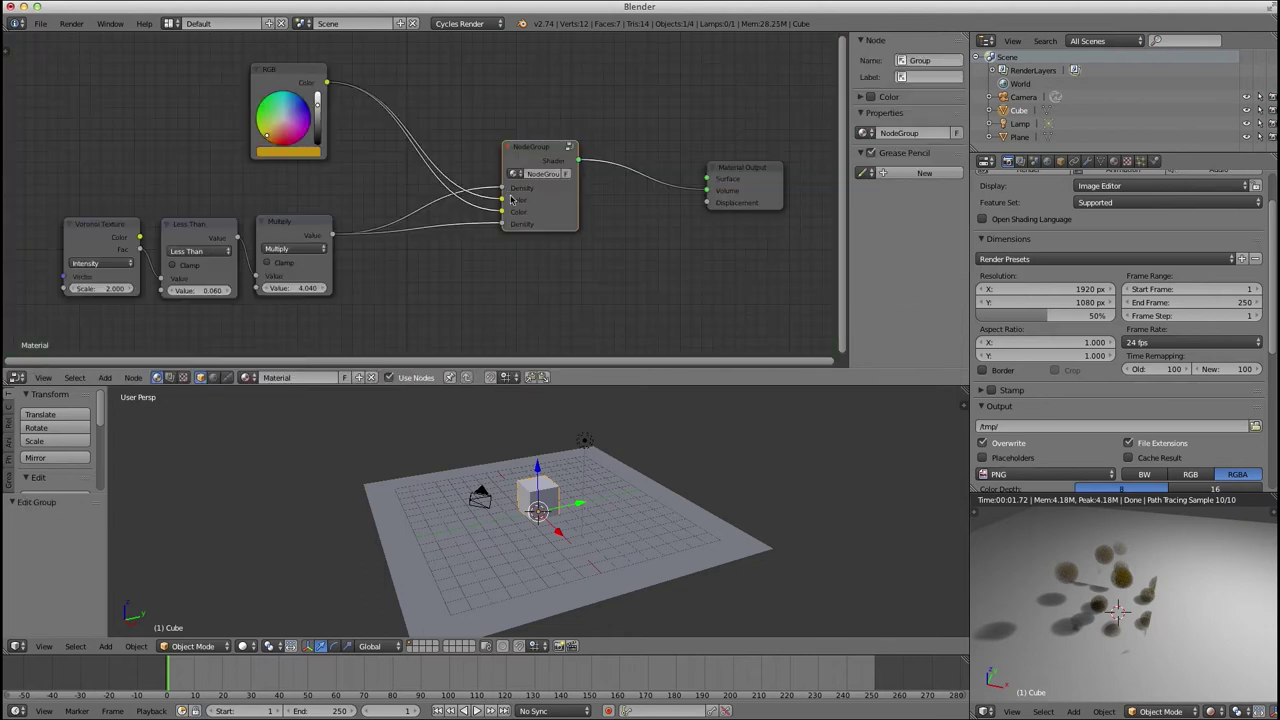
# Shift the Volume Absorption and Volume Scatter nodes left inside the group.
pyautogui.press('Tab')
pyautogui.moveTo(422, 188); pyautogui.dragTo(414, 175, button='right')
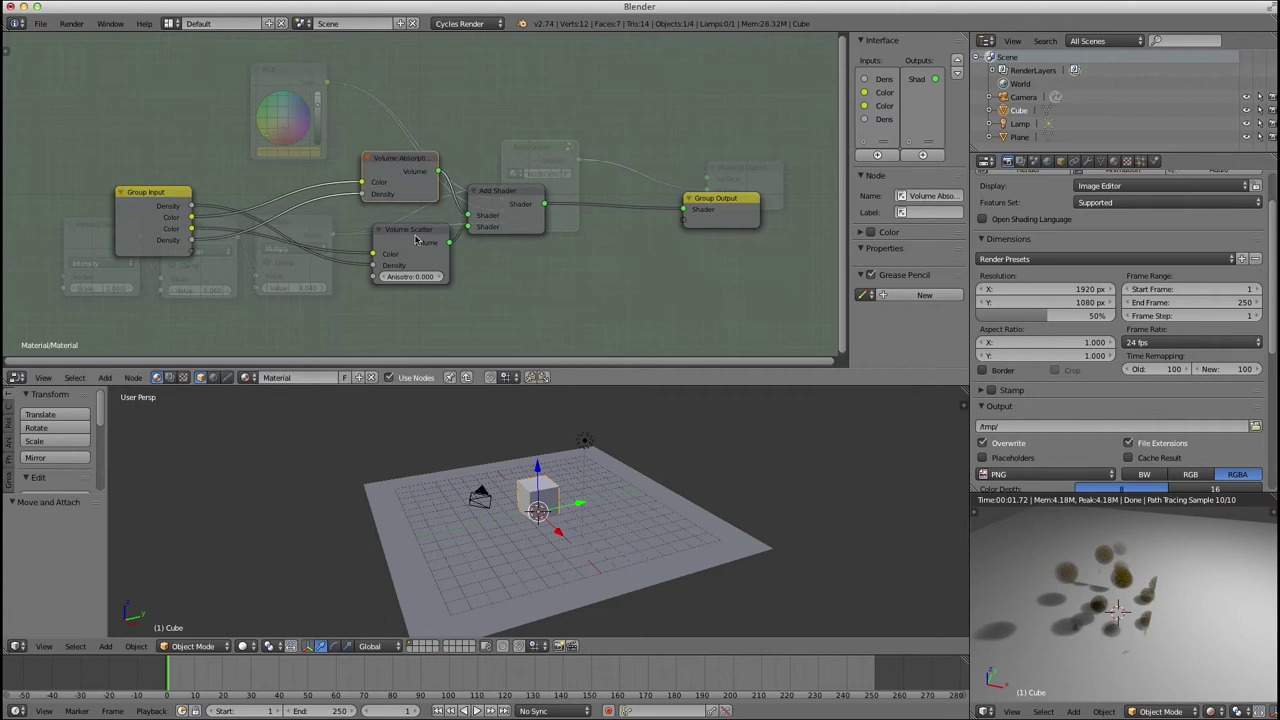
pyautogui.moveTo(414, 239); pyautogui.dragTo(395, 233, button='right')
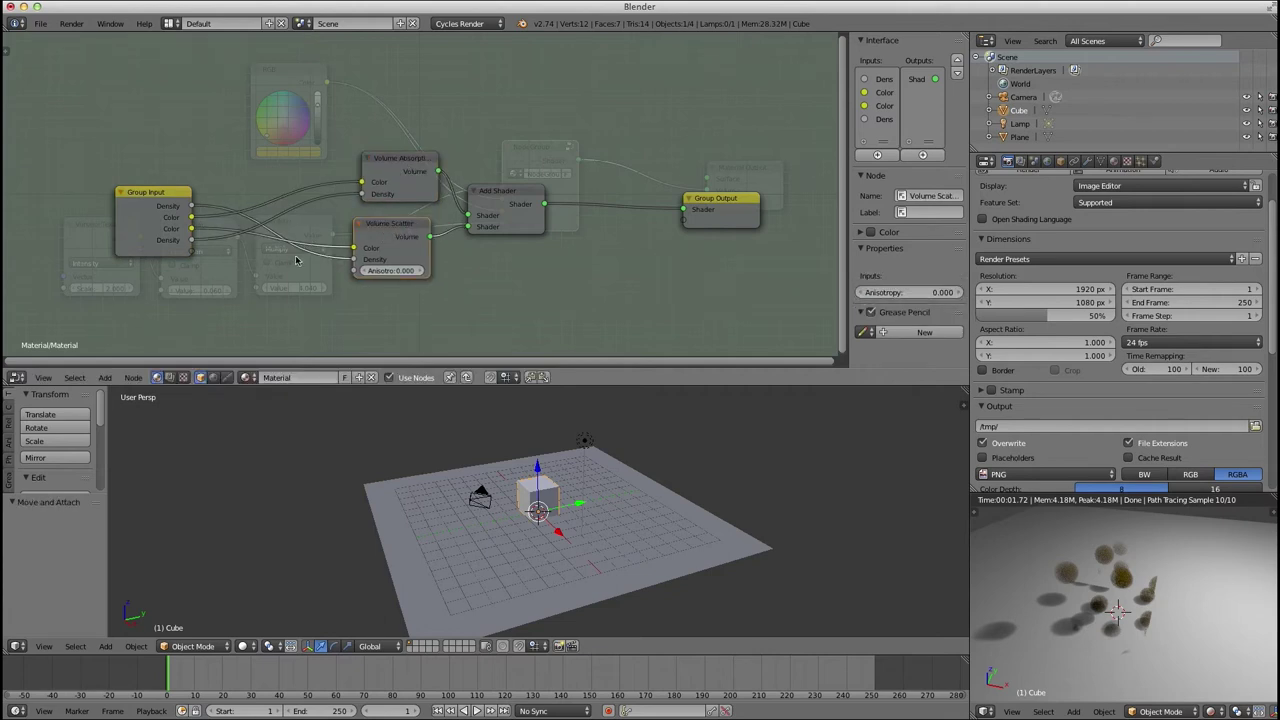
pyautogui.press('Tab')
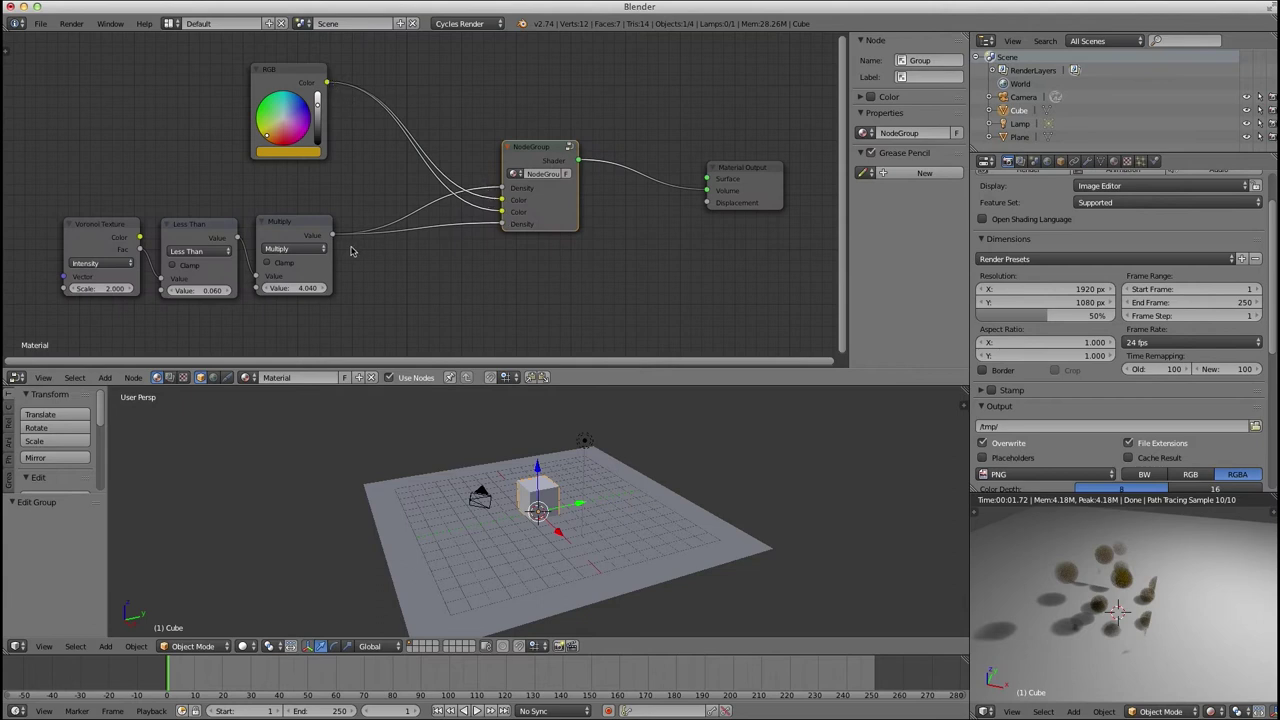
pyautogui.press('Tab')
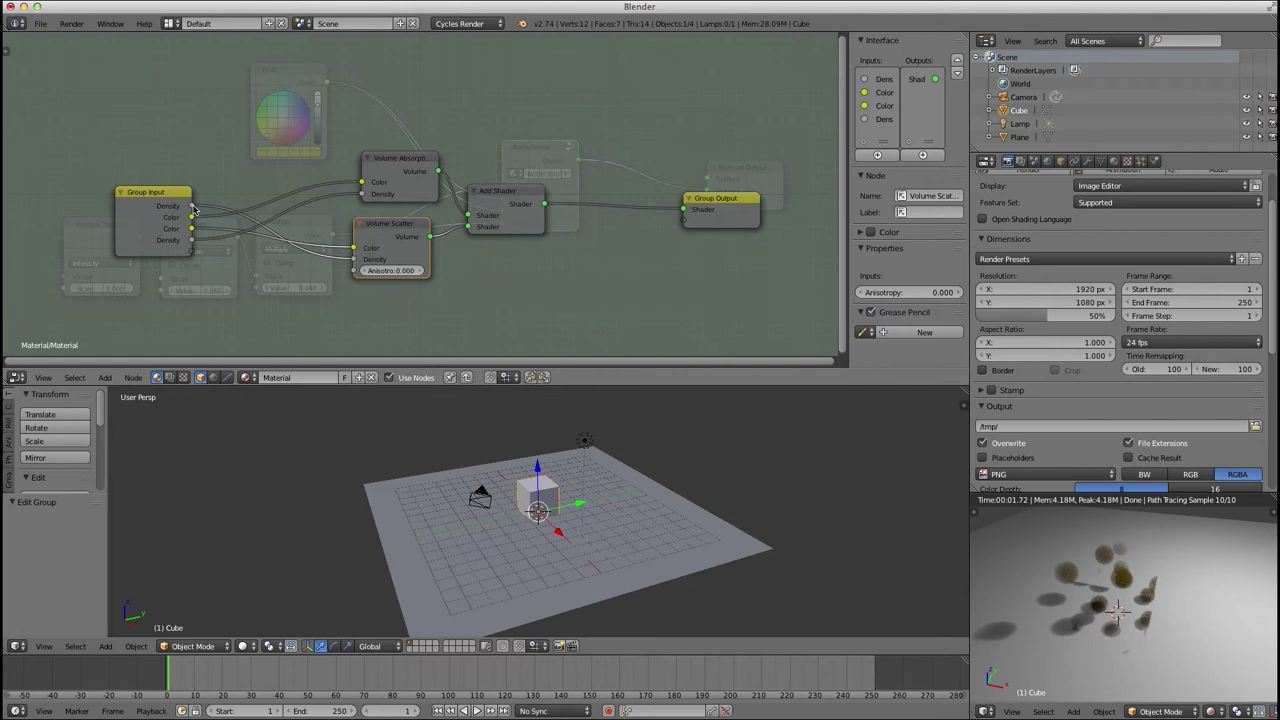
# Link Group Input's Density and Color sockets to Volume Scatter's Density and Color.
pyautogui.moveTo(192, 206); pyautogui.dragTo(356, 194)
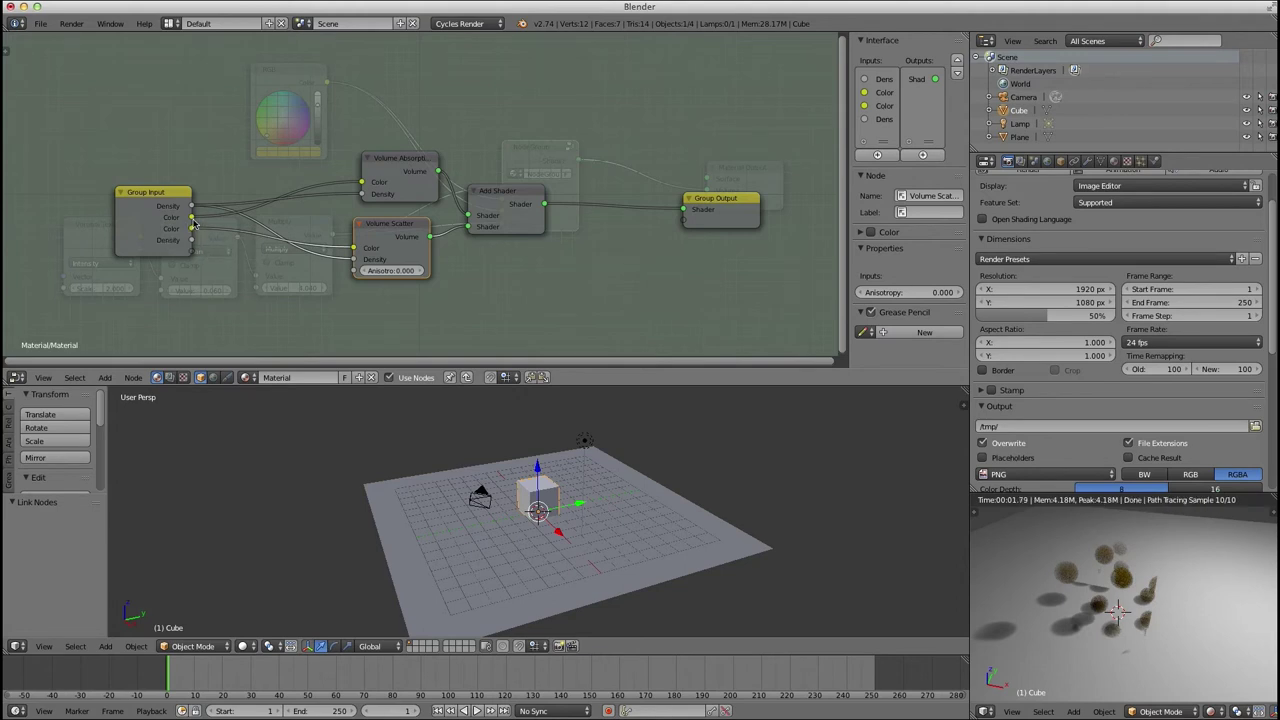
pyautogui.moveTo(194, 226); pyautogui.dragTo(354, 247)
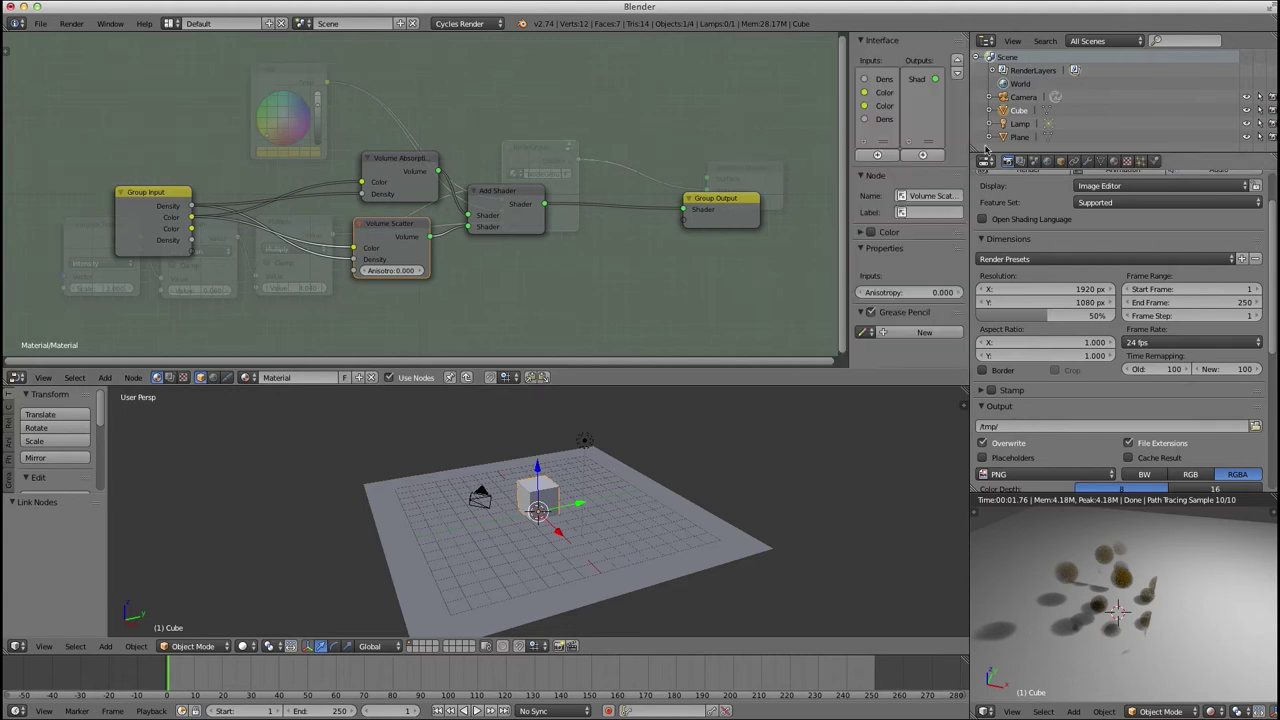
pyautogui.moveTo(850, 196); pyautogui.dragTo(722, 205)
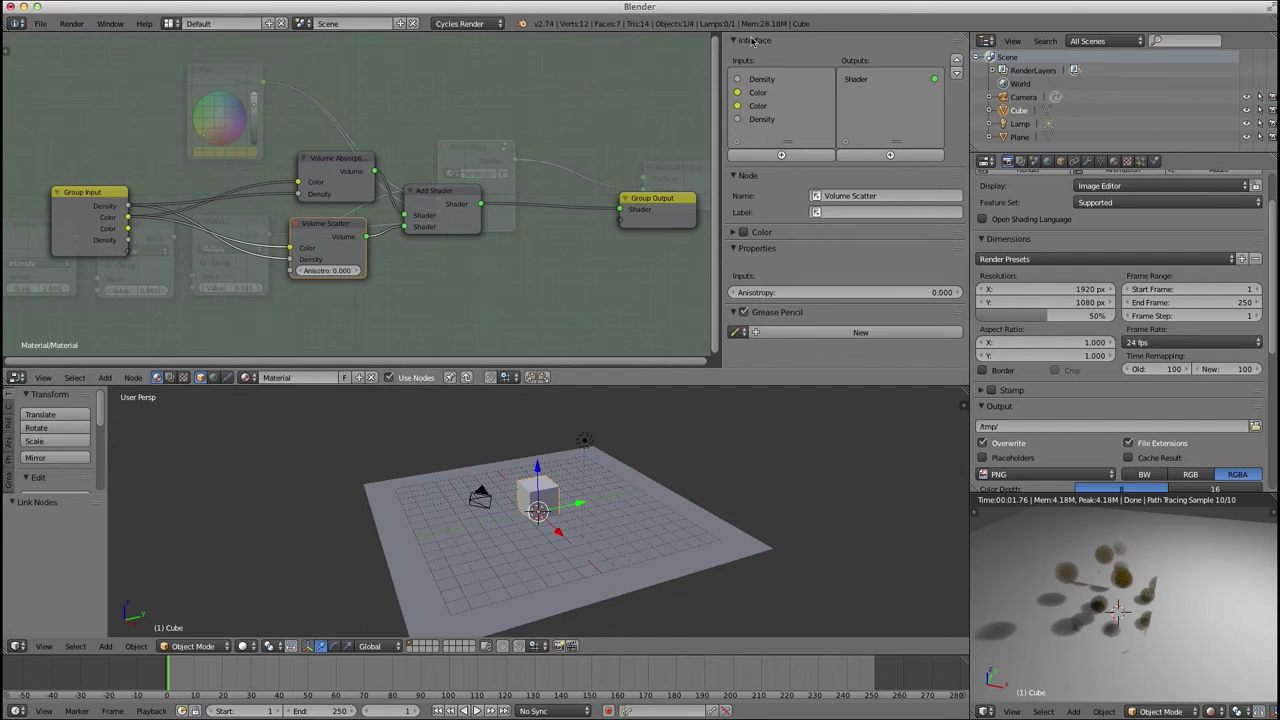
# Remove the duplicate Color and Density inputs from the group interface.
pyautogui.click(760, 79)
pyautogui.click(758, 92)
pyautogui.click(759, 106)
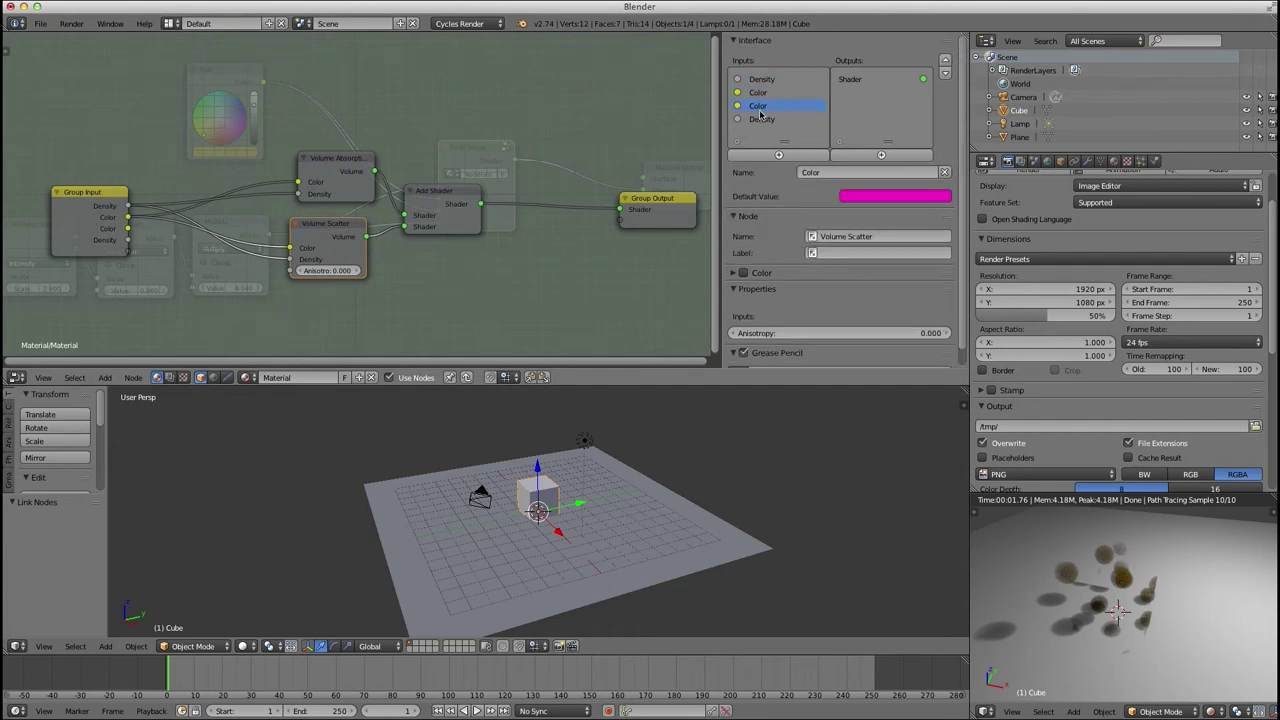
pyautogui.click(762, 119)
pyautogui.click(759, 106)
pyautogui.click(761, 119)
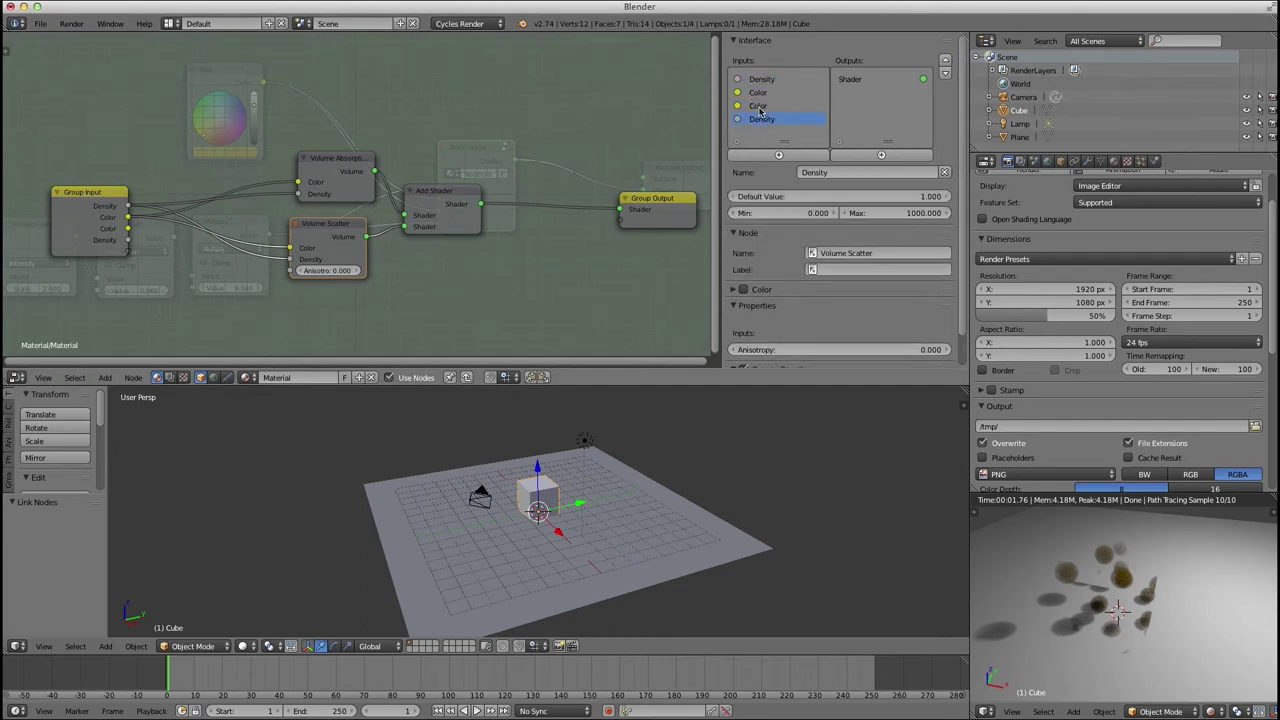
pyautogui.click(759, 107)
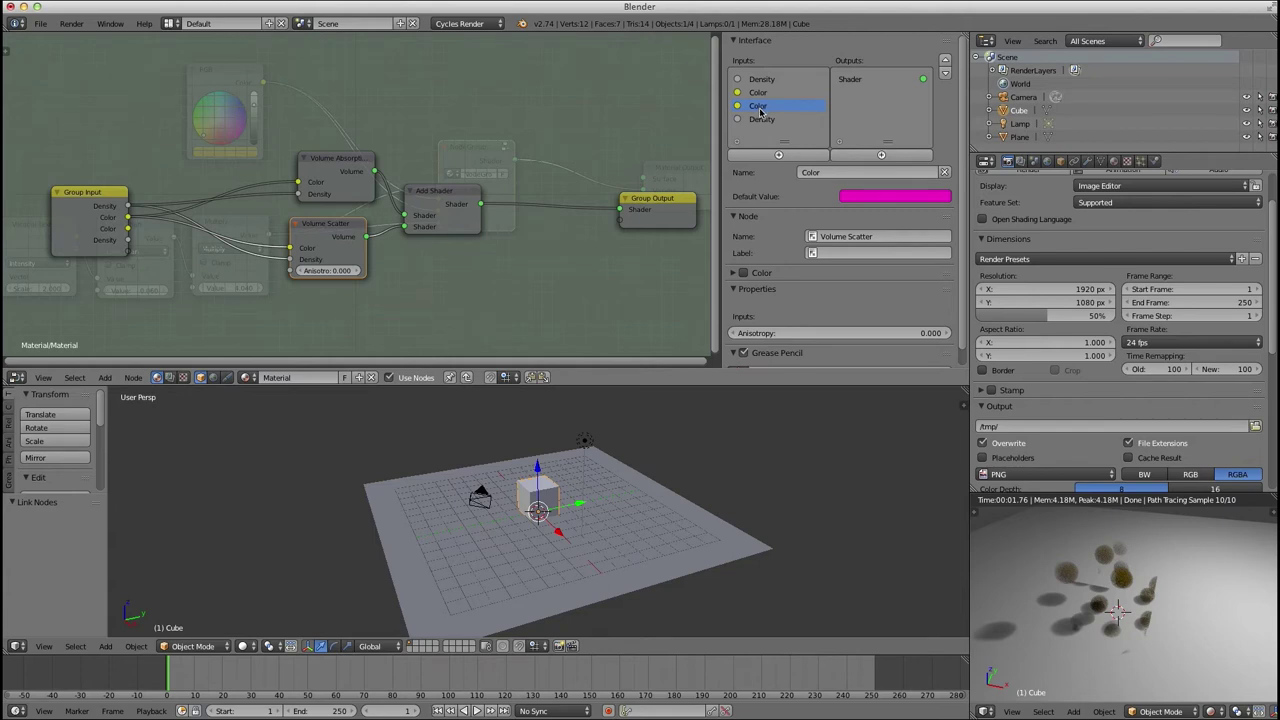
pyautogui.click(944, 172)
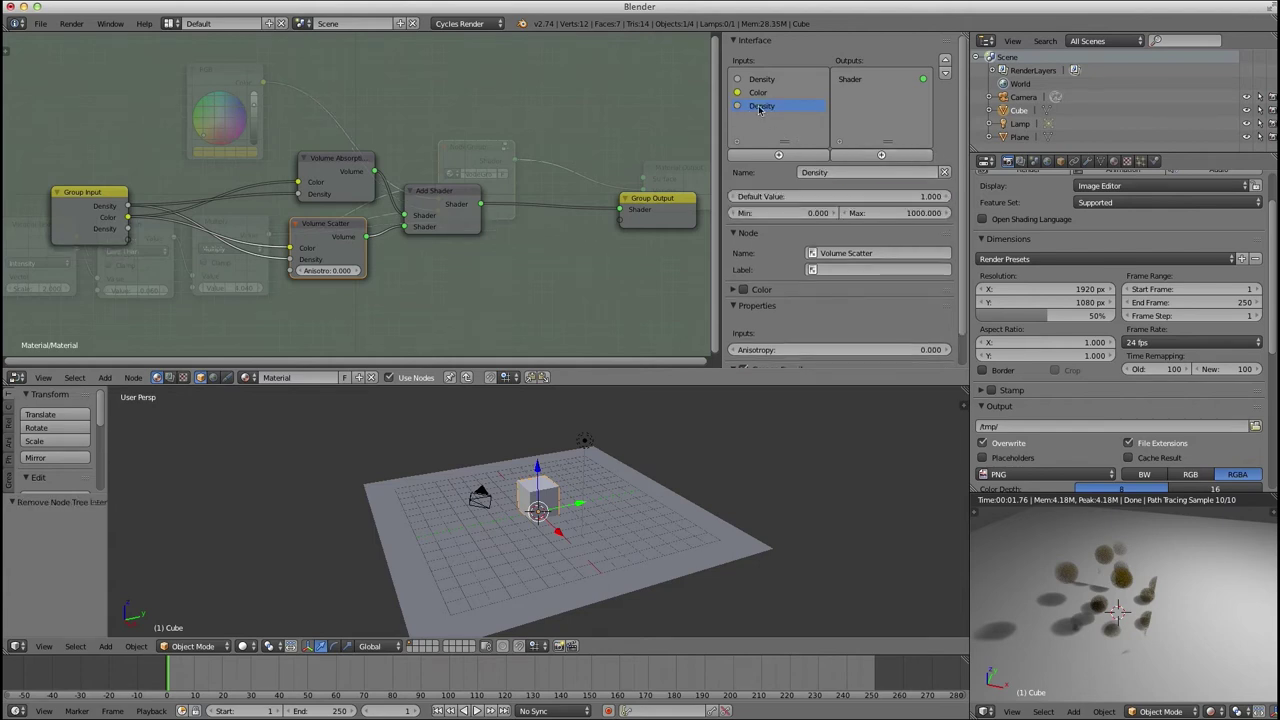
pyautogui.click(944, 172)
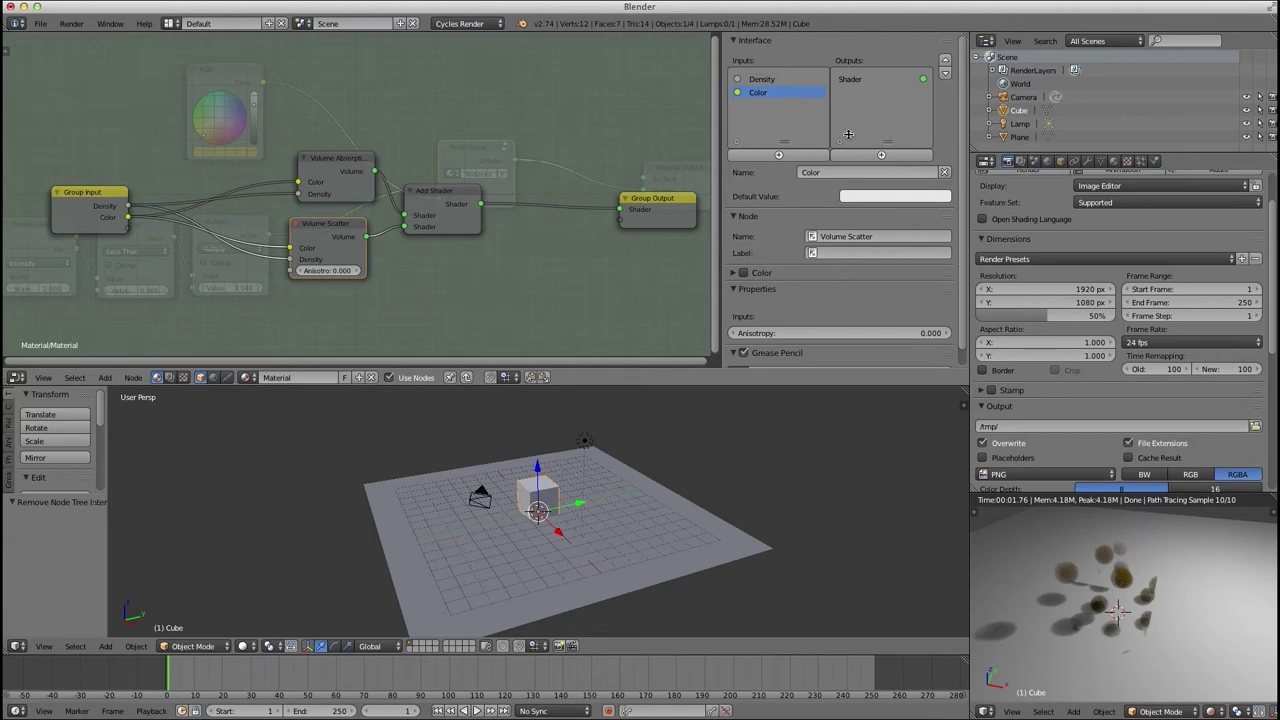
# Rename the group inputs to DENSITY and COLOR.
pyautogui.click(766, 80)
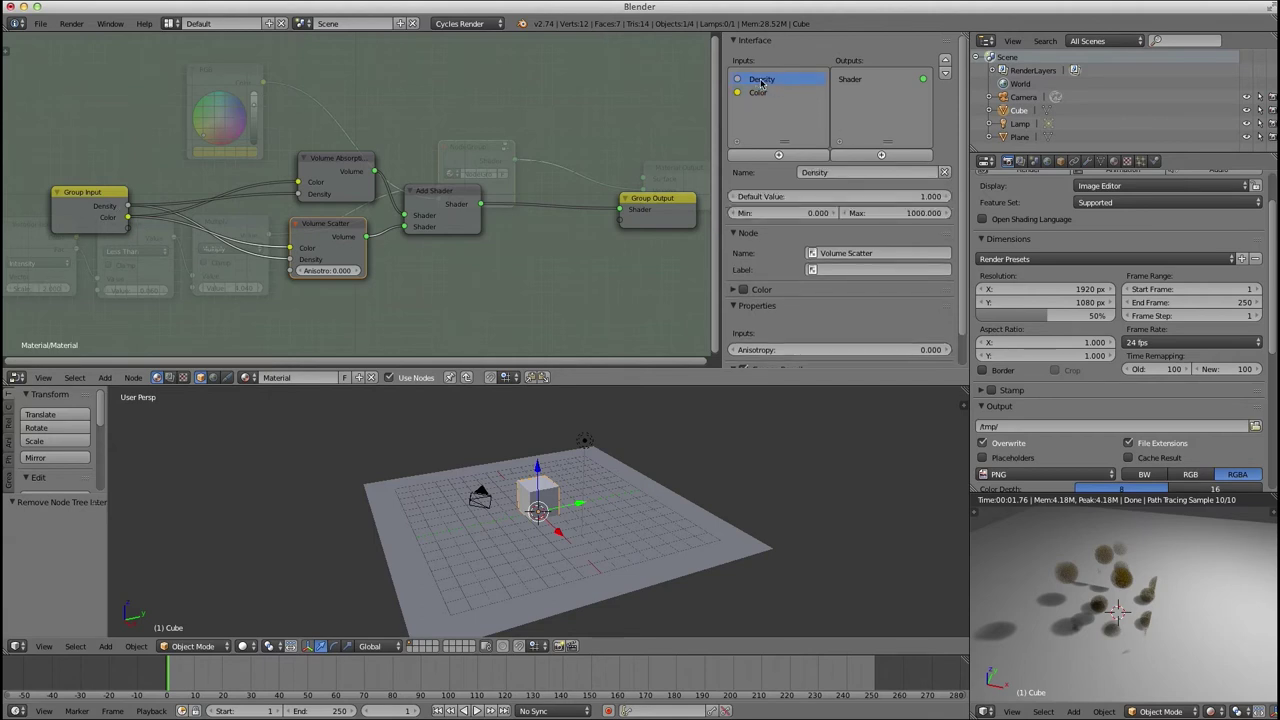
pyautogui.doubleClick(761, 80)
pyautogui.click(840, 172)
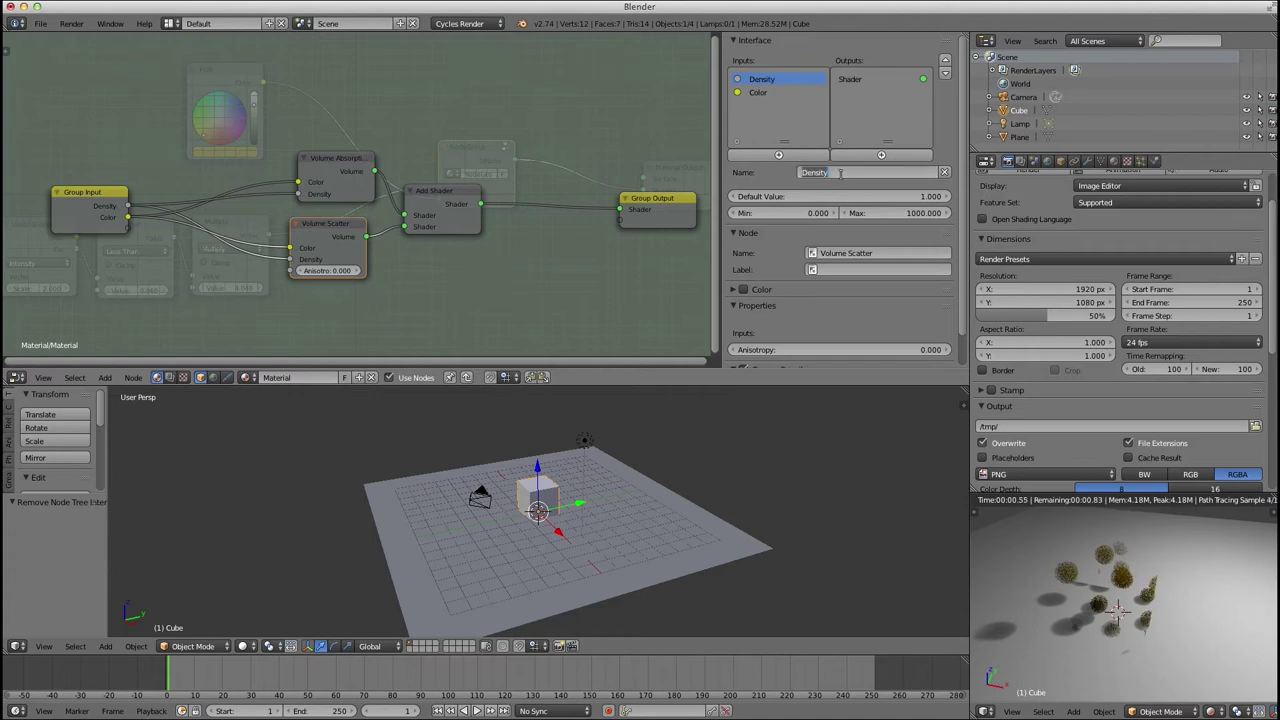
pyautogui.write('DENSITY')
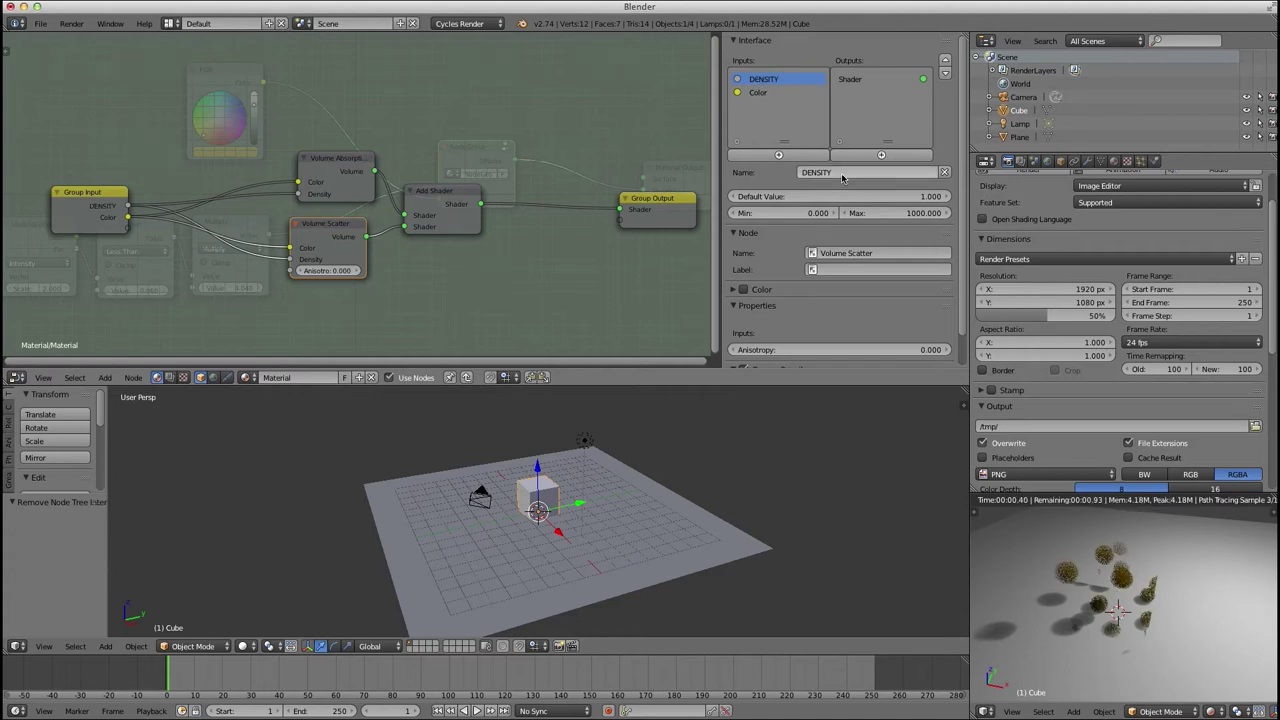
pyautogui.press('Return')
pyautogui.click(758, 92)
pyautogui.click(820, 172)
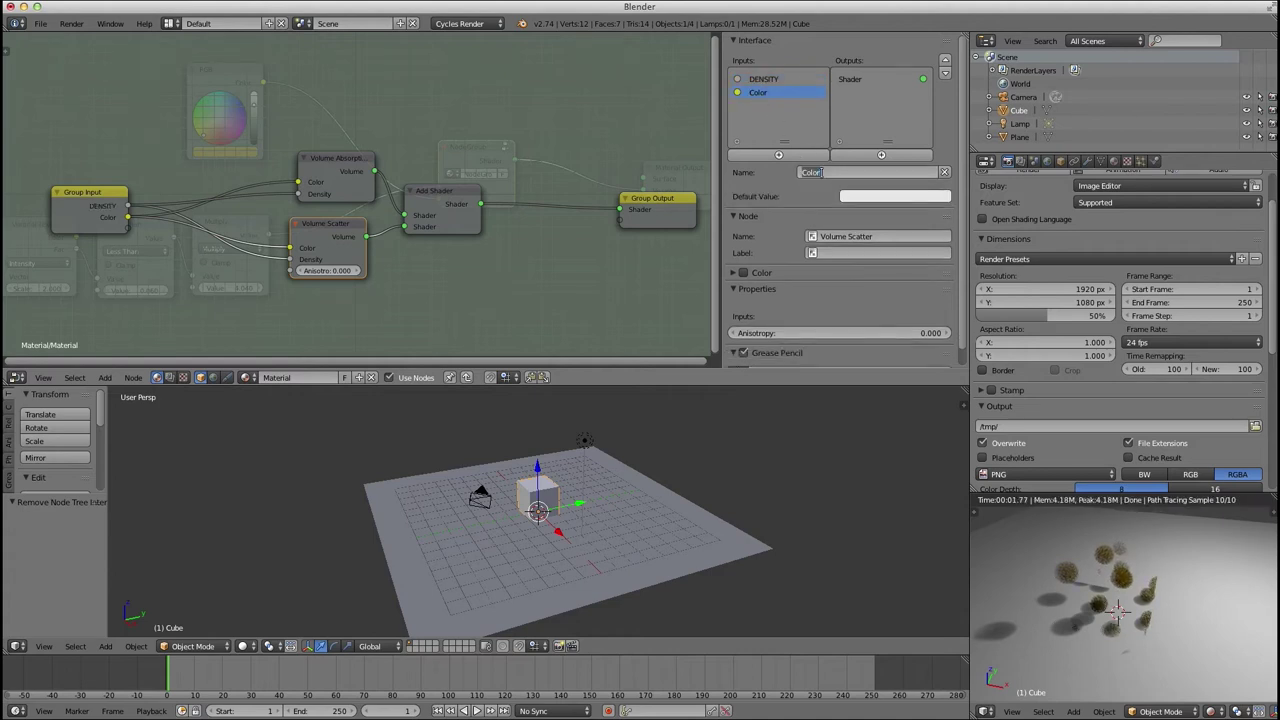
pyautogui.write('COLOR')
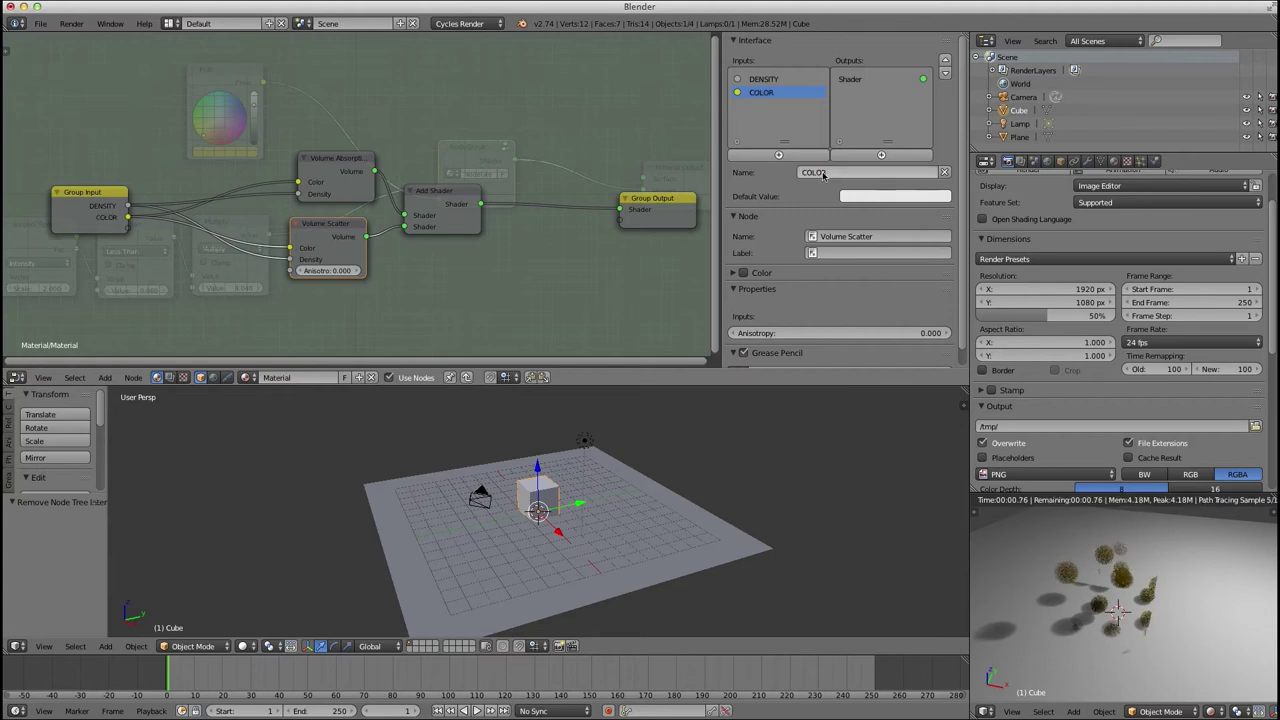
pyautogui.press('Return')
# Rename the Shader group output to TO VOLUME.
pyautogui.click(850, 80)
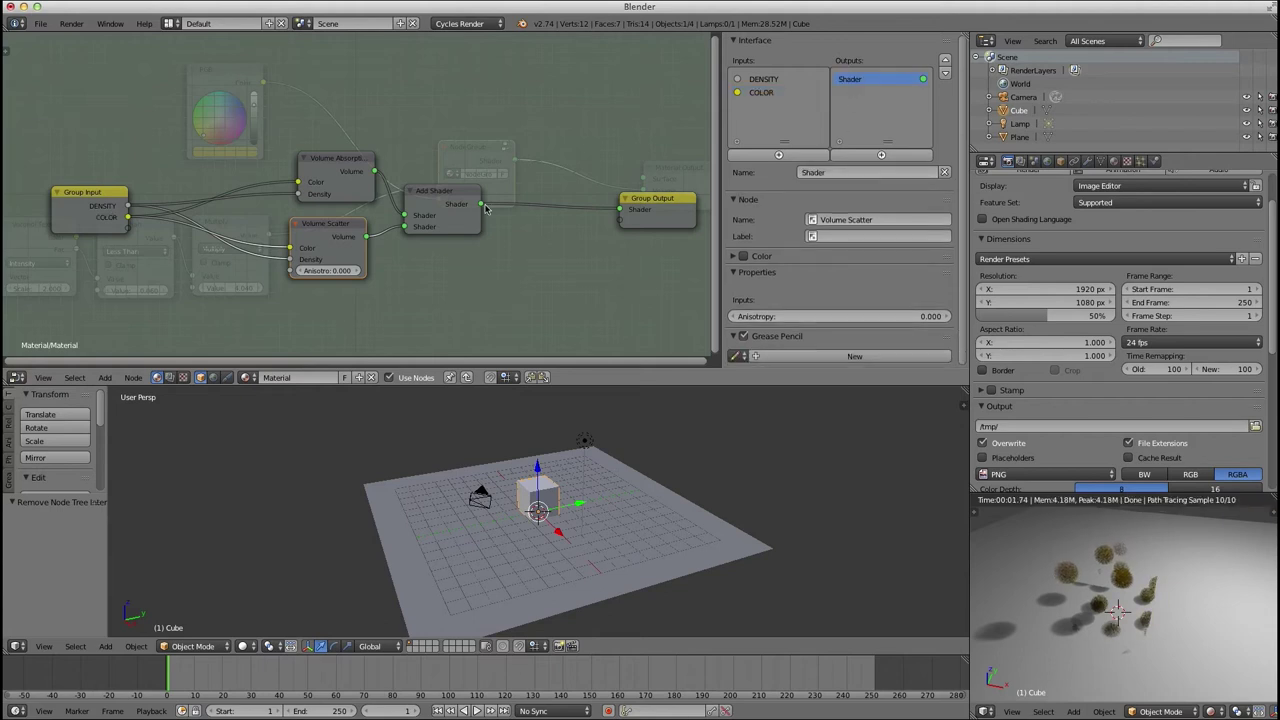
pyautogui.click(815, 172)
pyautogui.press('BackSpace')
pyautogui.write('TO VOLUME')
pyautogui.press('Return')
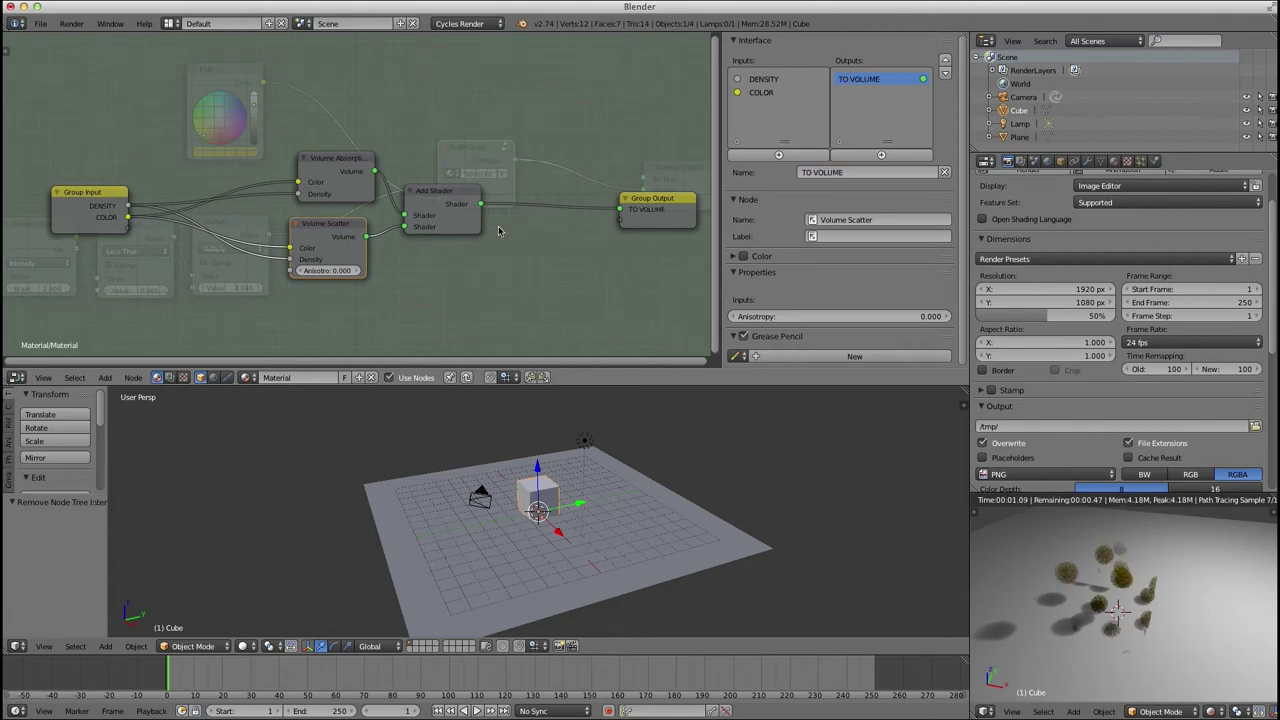
pyautogui.press('Tab')
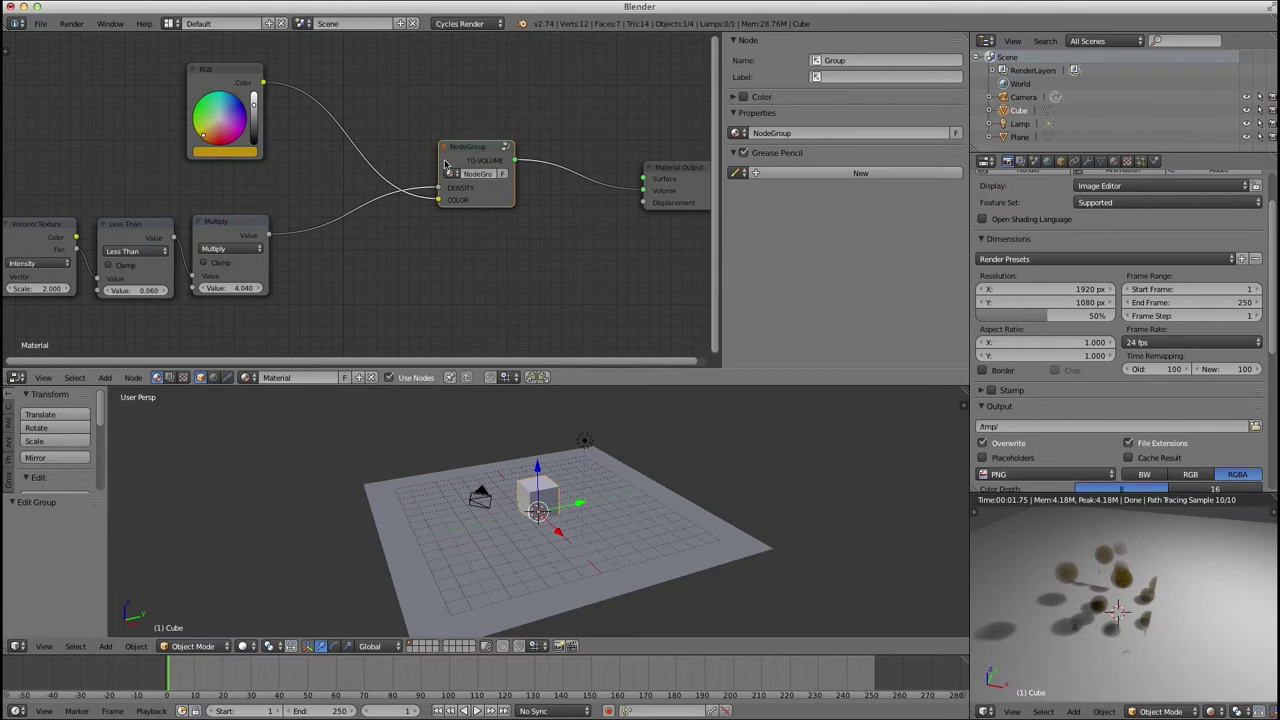
# Widen the group node, name it Basic Volume Shader, and reopen it for editing.
pyautogui.moveTo(439, 161); pyautogui.dragTo(401, 163)
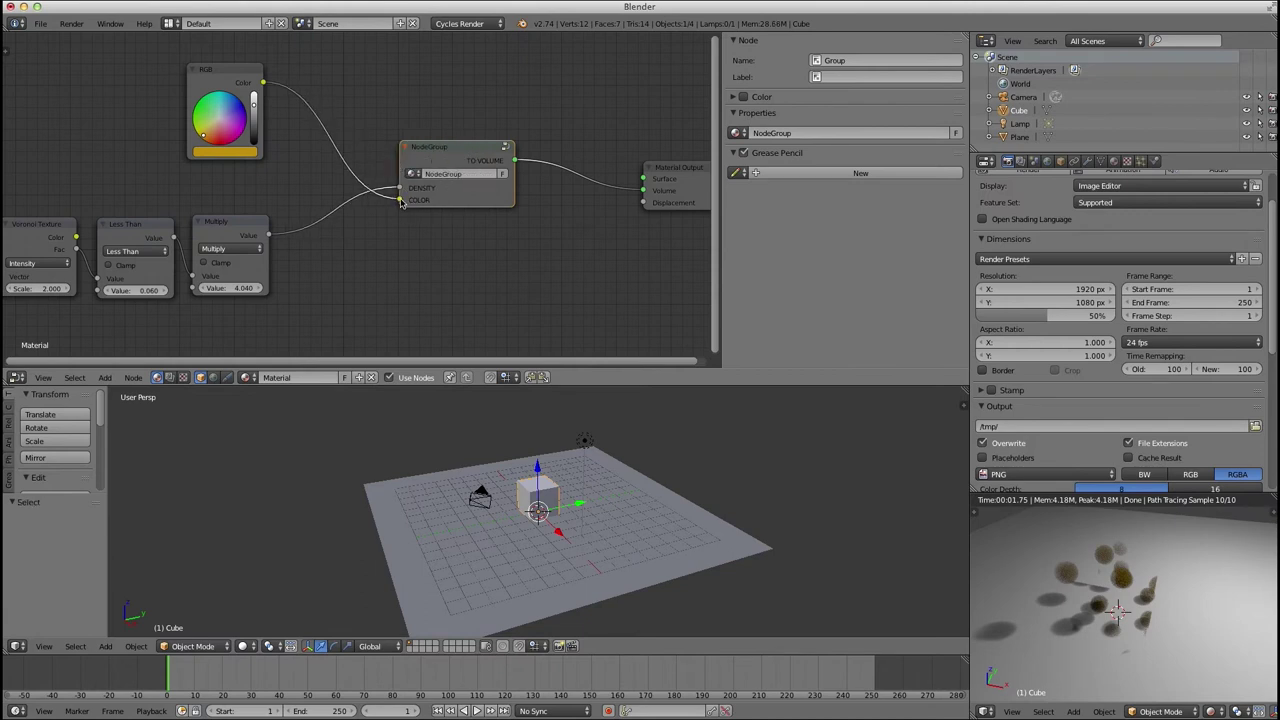
pyautogui.moveTo(513, 187); pyautogui.dragTo(541, 189)
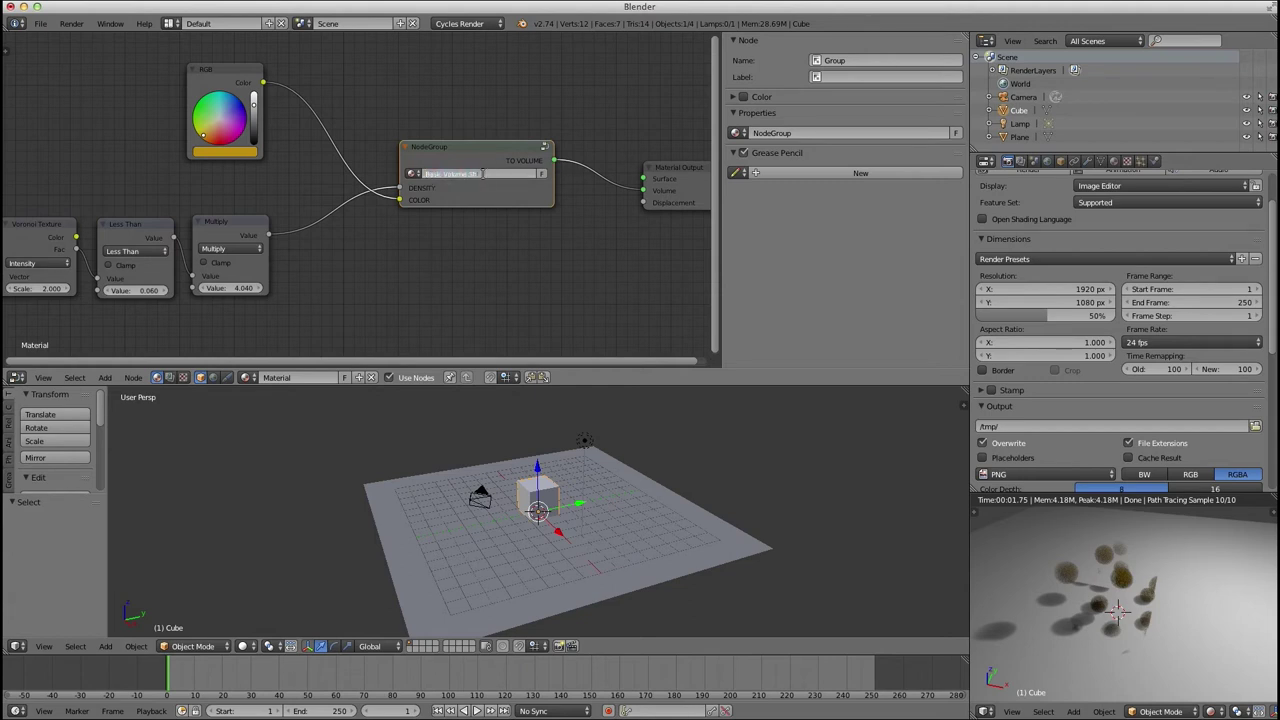
pyautogui.press('Return')
pyautogui.press('Tab')
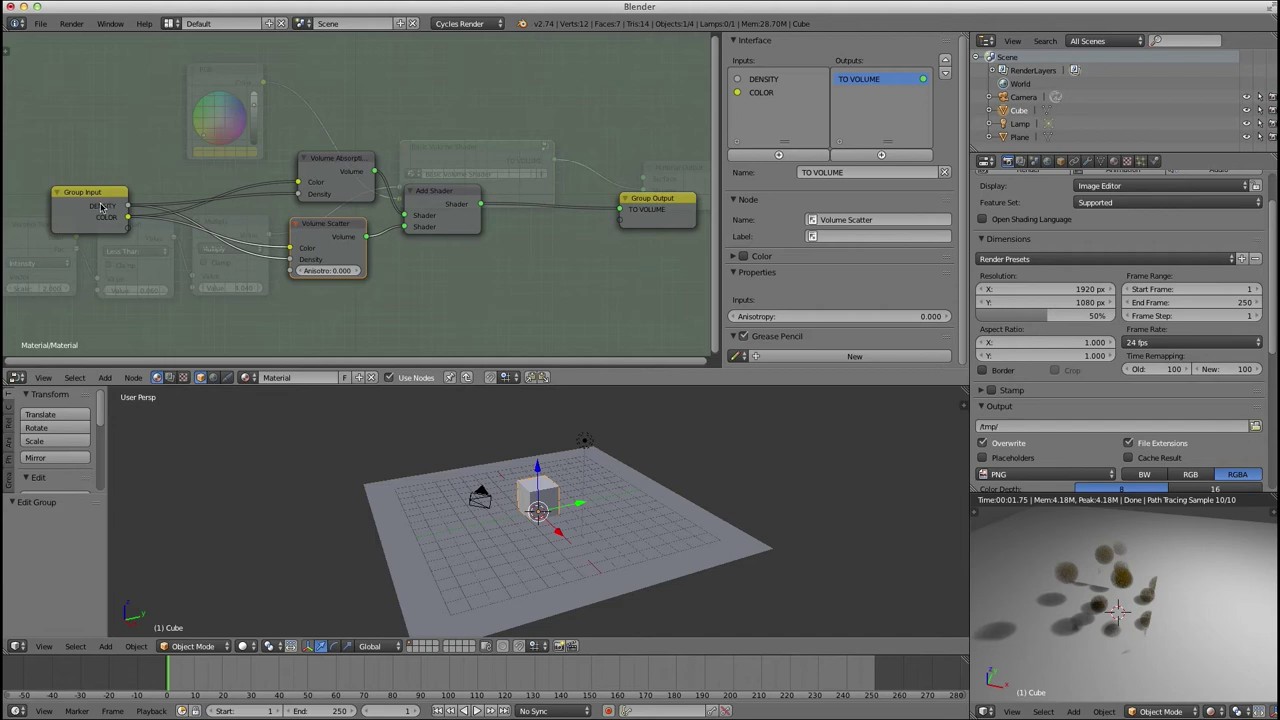
pyautogui.moveTo(99, 207); pyautogui.dragTo(110, 210)
# Order the inputs COLOR then DENSITY and pull Group Input/Output closer to the shaders.
pyautogui.click(764, 80)
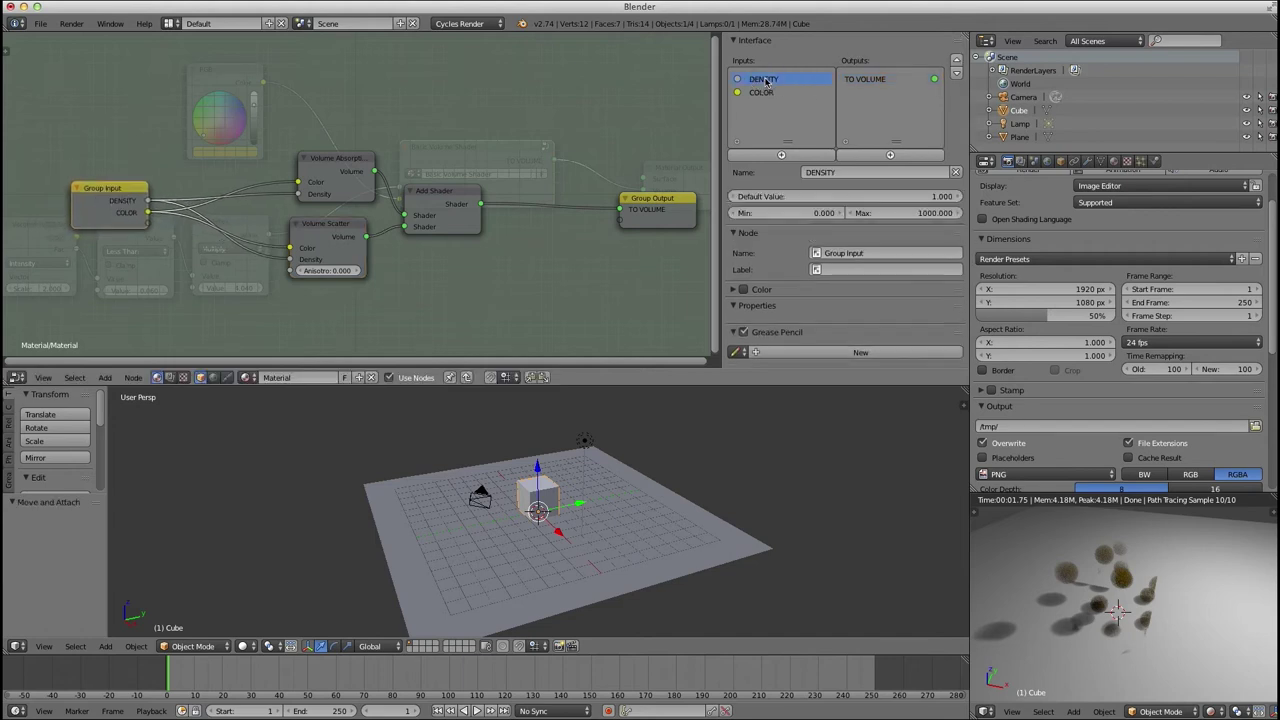
pyautogui.click(958, 75)
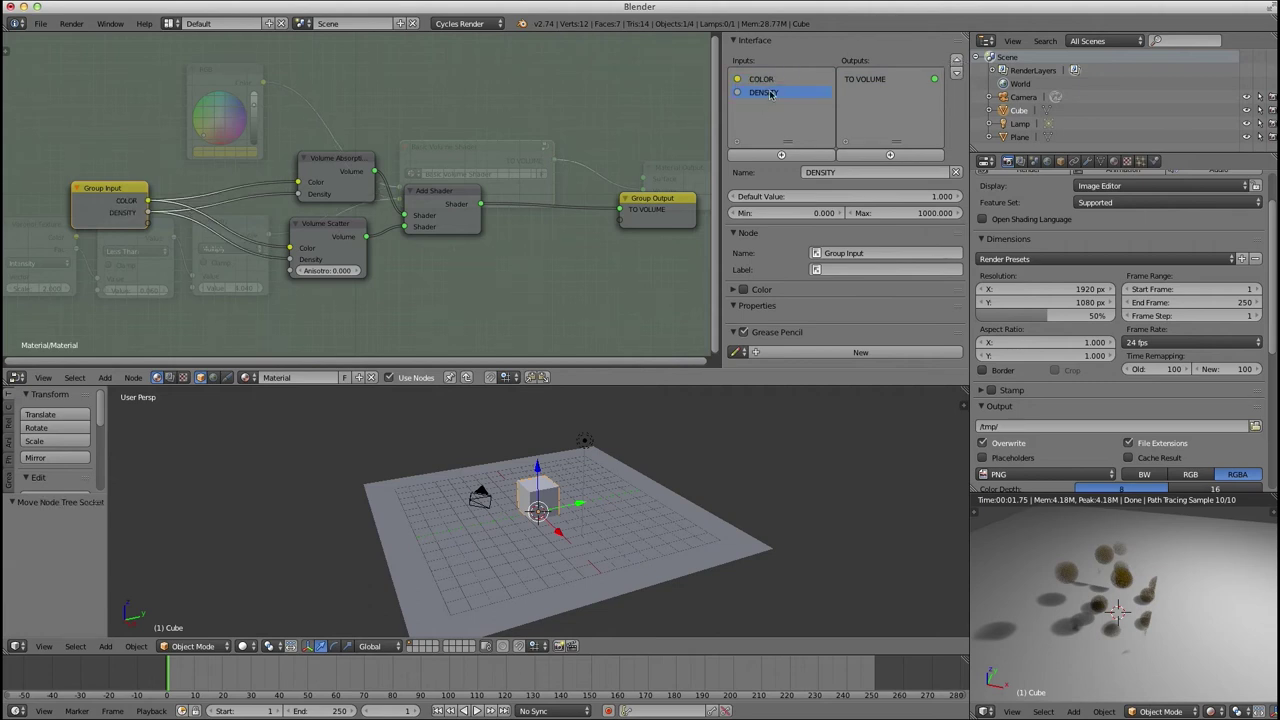
pyautogui.moveTo(101, 203); pyautogui.dragTo(193, 214)
pyautogui.moveTo(435, 195); pyautogui.dragTo(435, 183)
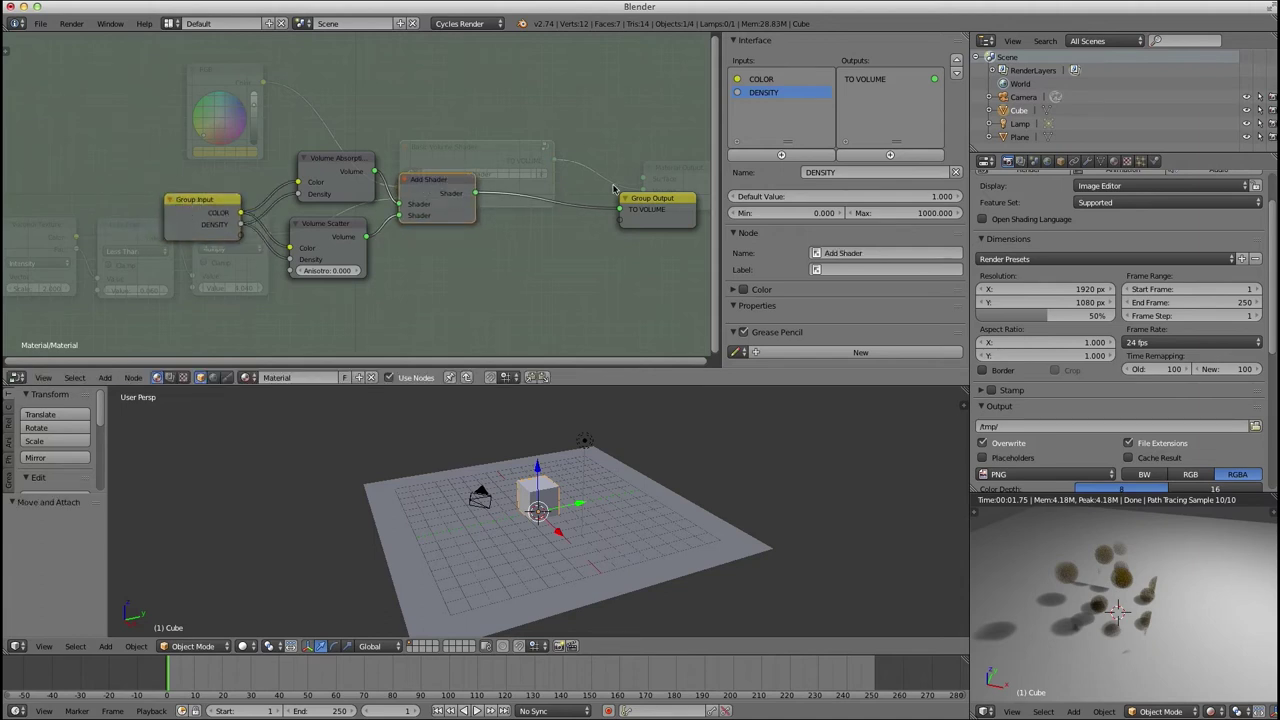
pyautogui.moveTo(655, 198); pyautogui.dragTo(560, 185)
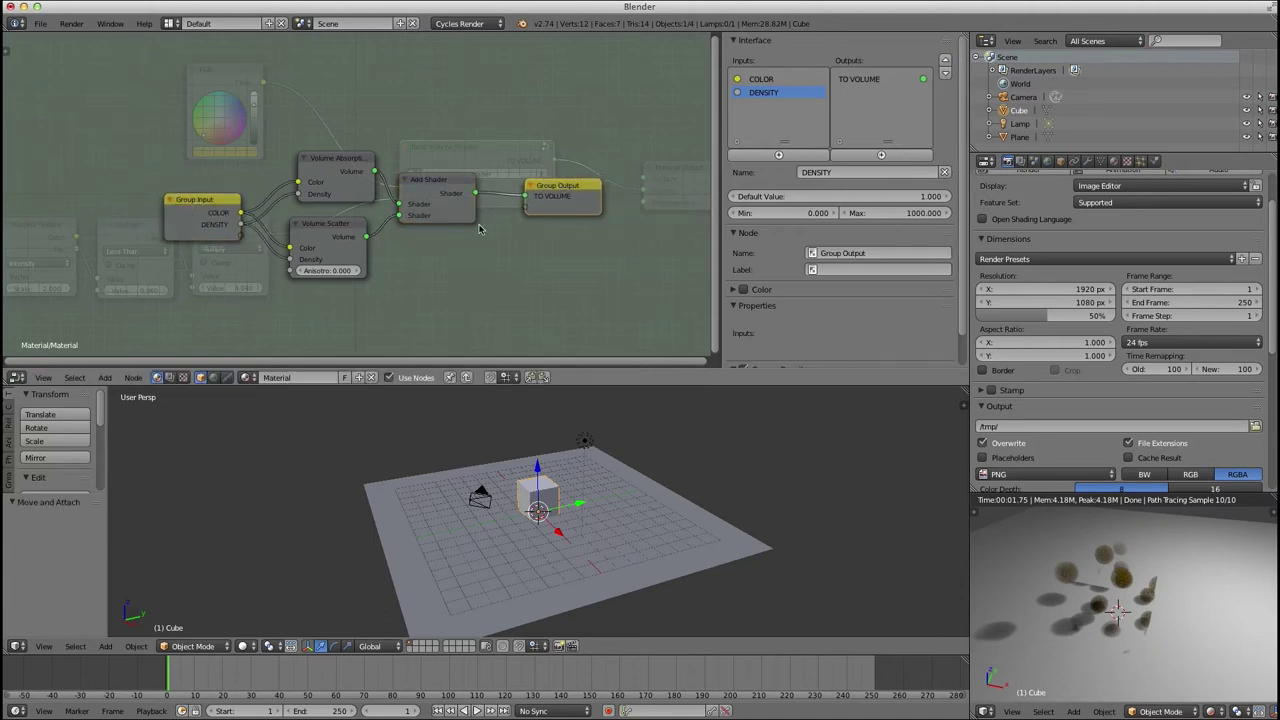
pyautogui.click(946, 60)
pyautogui.click(946, 76)
pyautogui.click(946, 60)
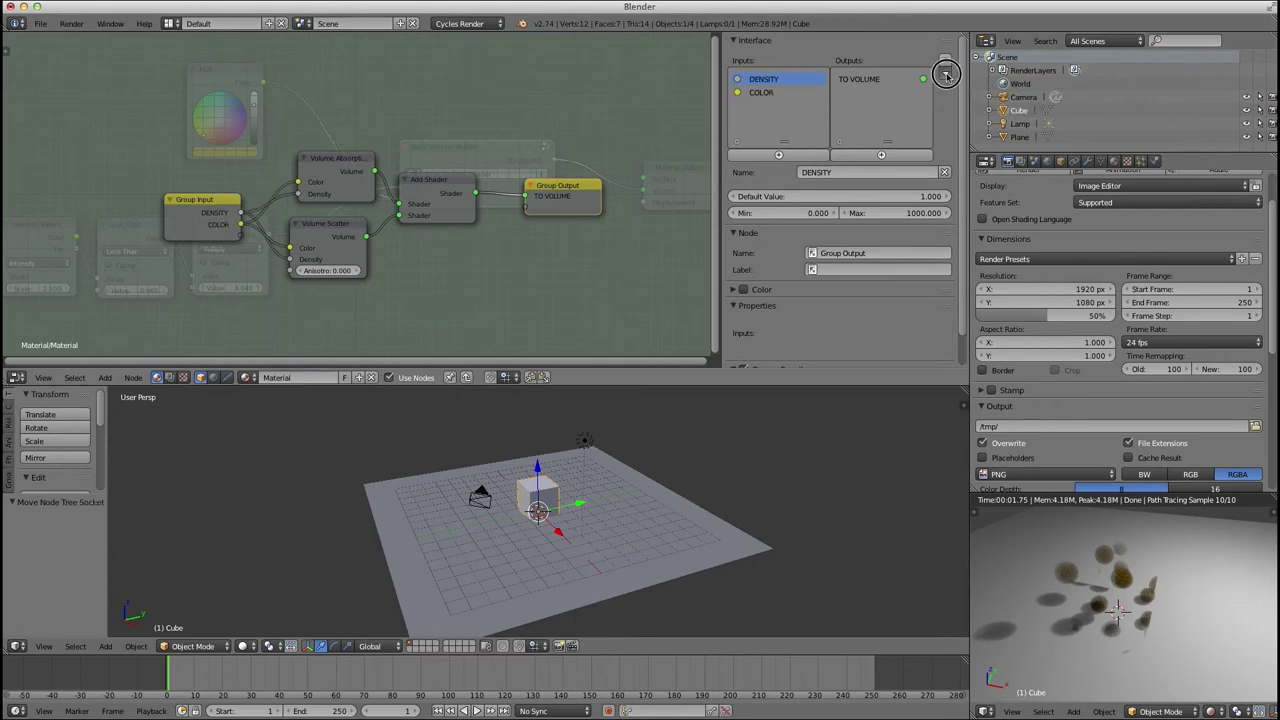
pyautogui.click(946, 76)
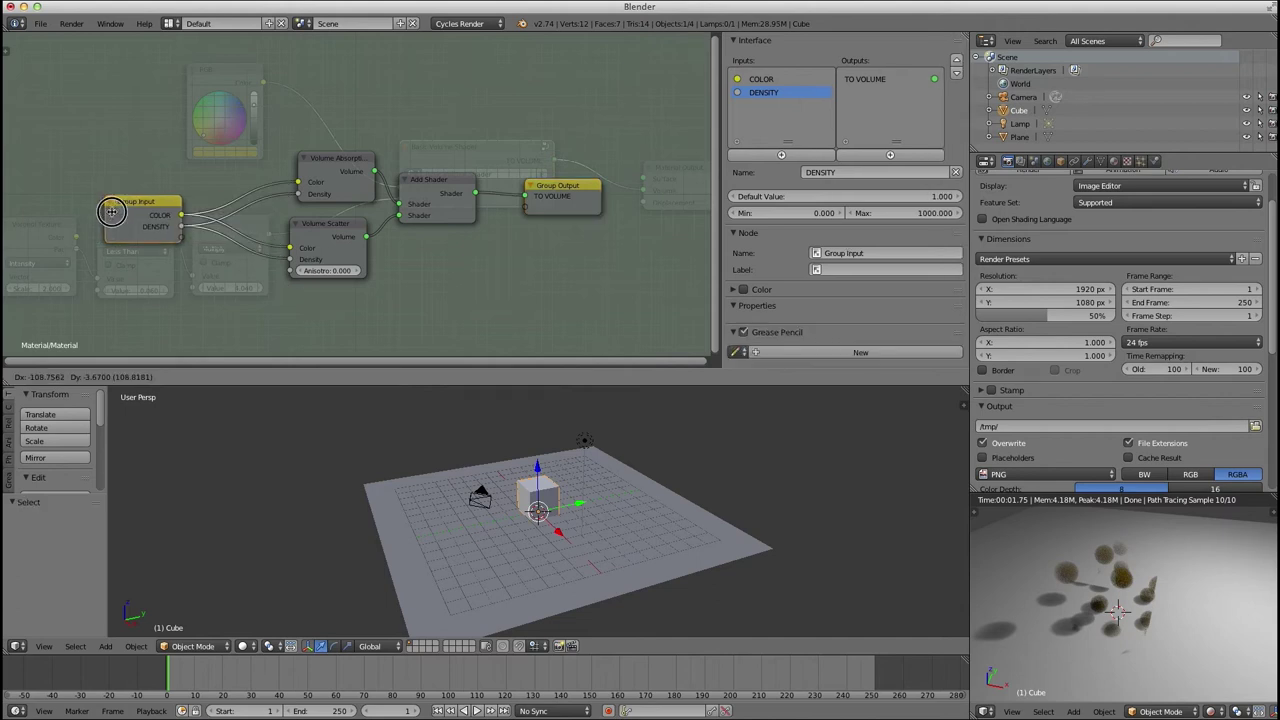
# Back in the material, set the RGB colour to green.
pyautogui.press('Tab')
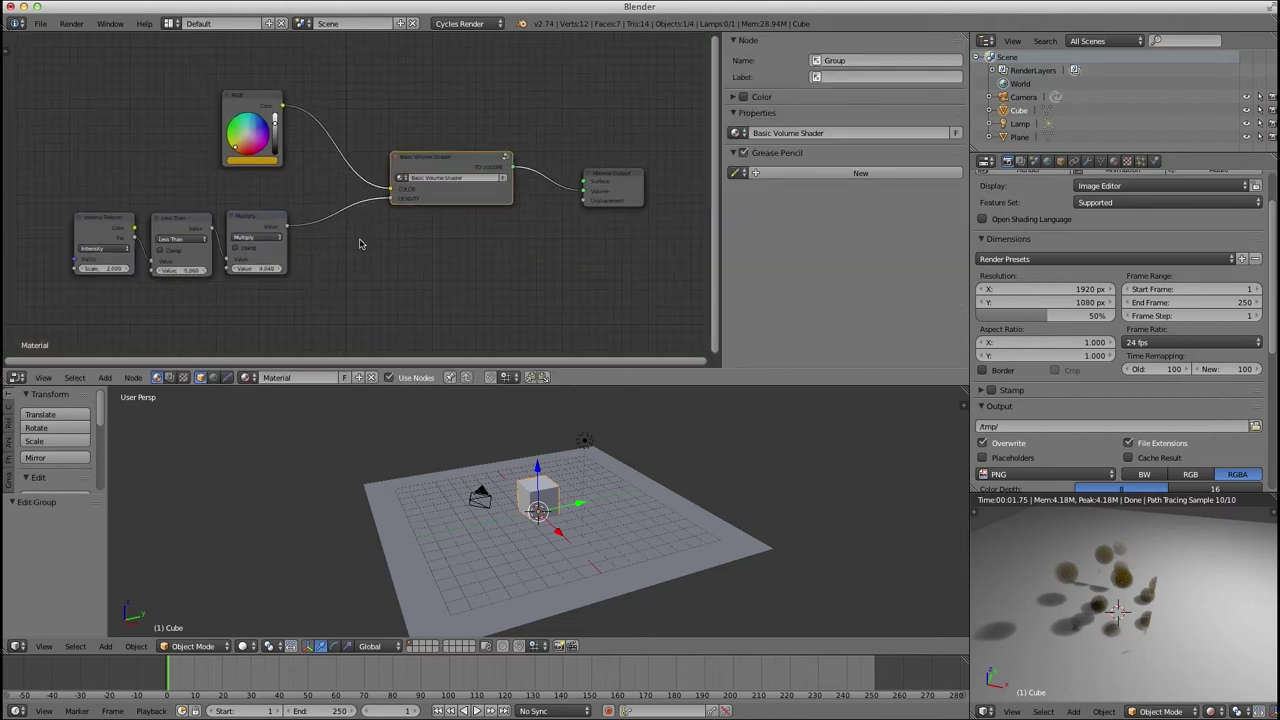
pyautogui.click(231, 140)
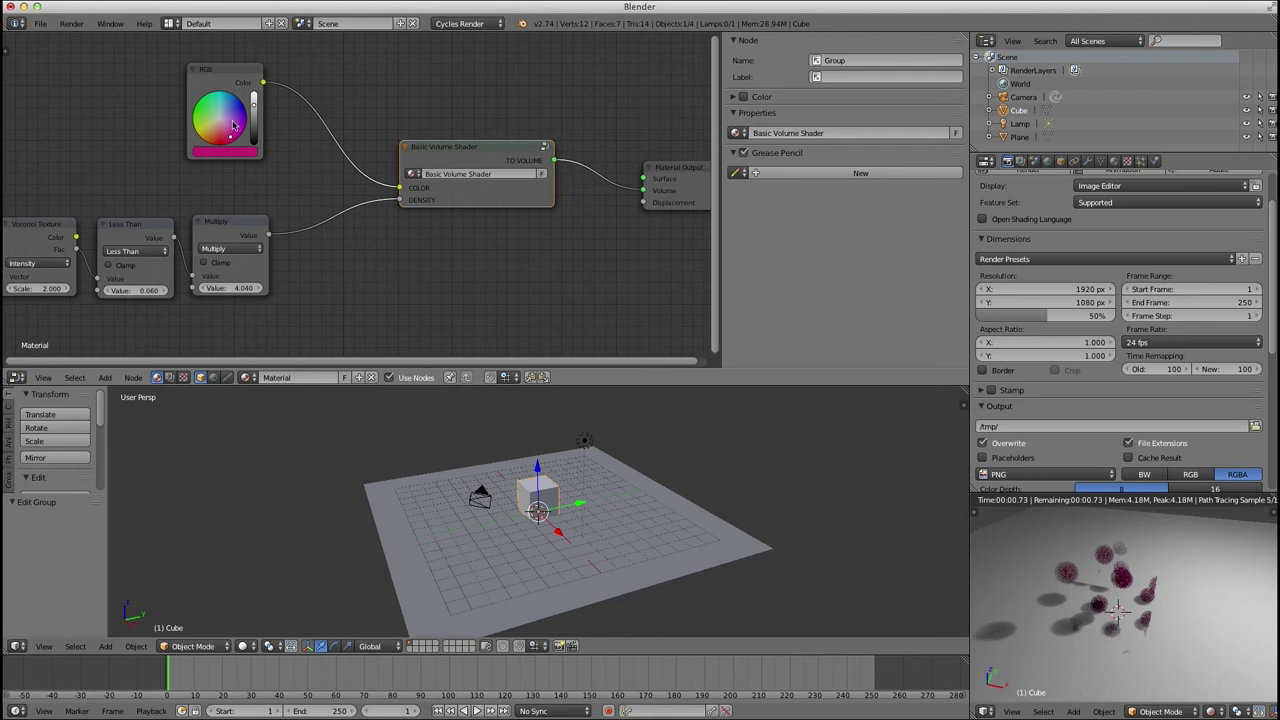
pyautogui.click(204, 103)
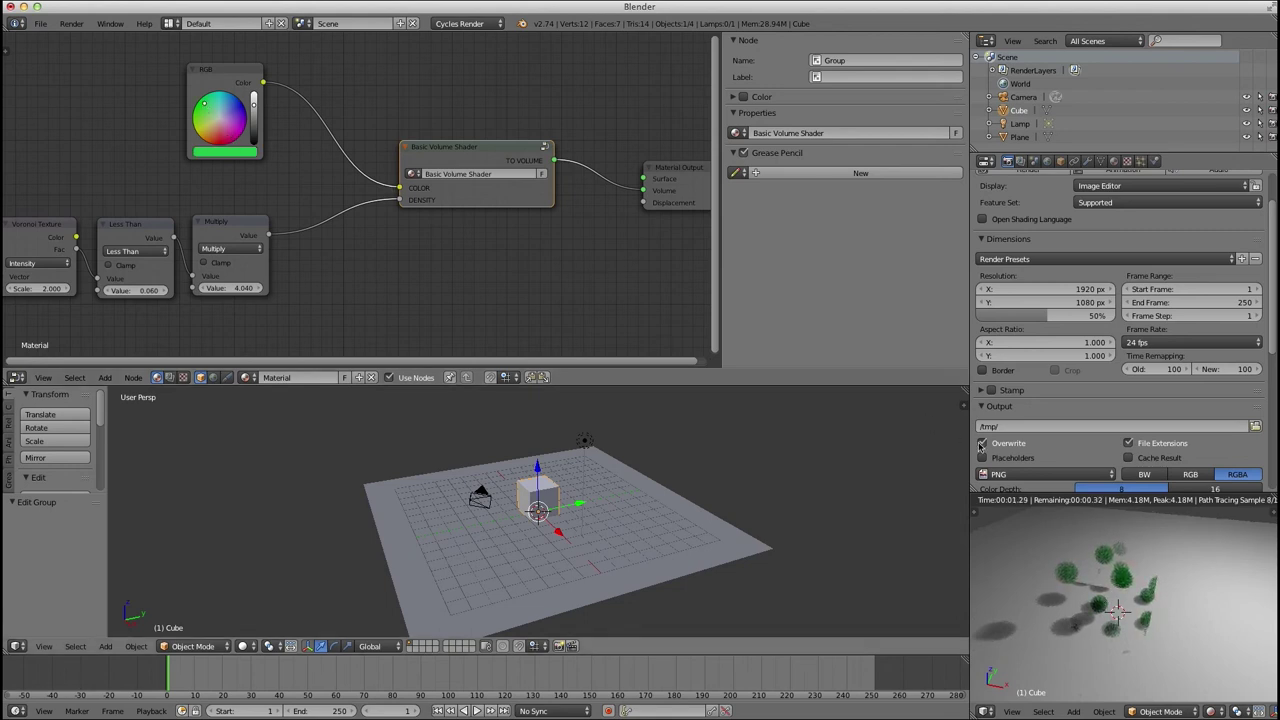
# Disconnect the RGB node and set the group's own COLOR to cyan.
pyautogui.keyDown('ctrl'); pyautogui.moveTo(307, 171); pyautogui.dragTo(342, 183, button='right'); pyautogui.keyUp('ctrl')
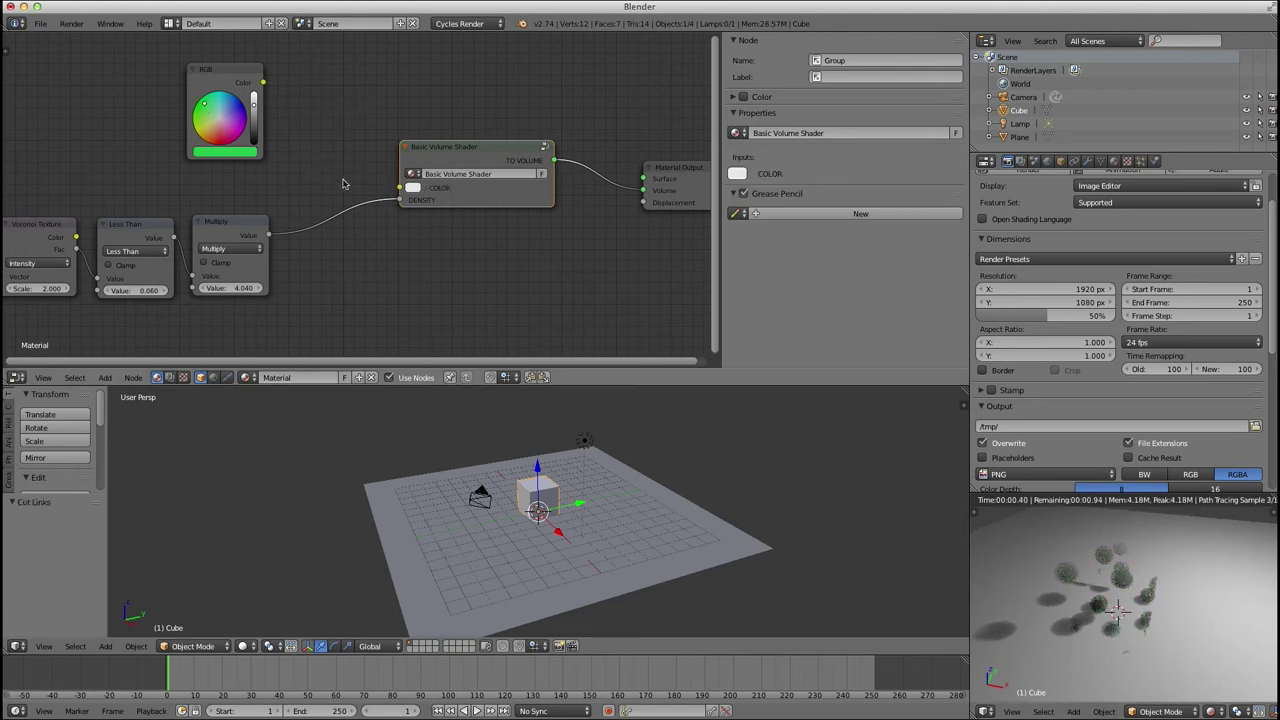
pyautogui.click(412, 187)
pyautogui.click(457, 84)
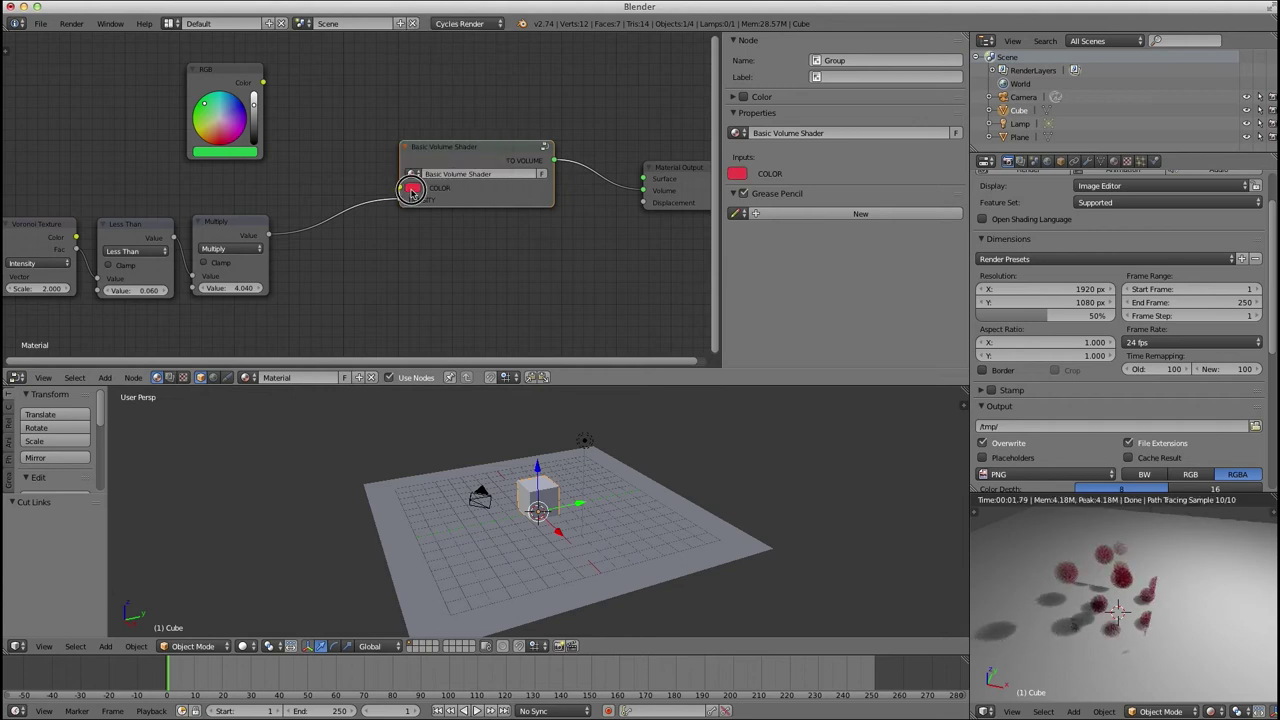
pyautogui.click(412, 190)
pyautogui.click(427, 64)
pyautogui.click(439, 48)
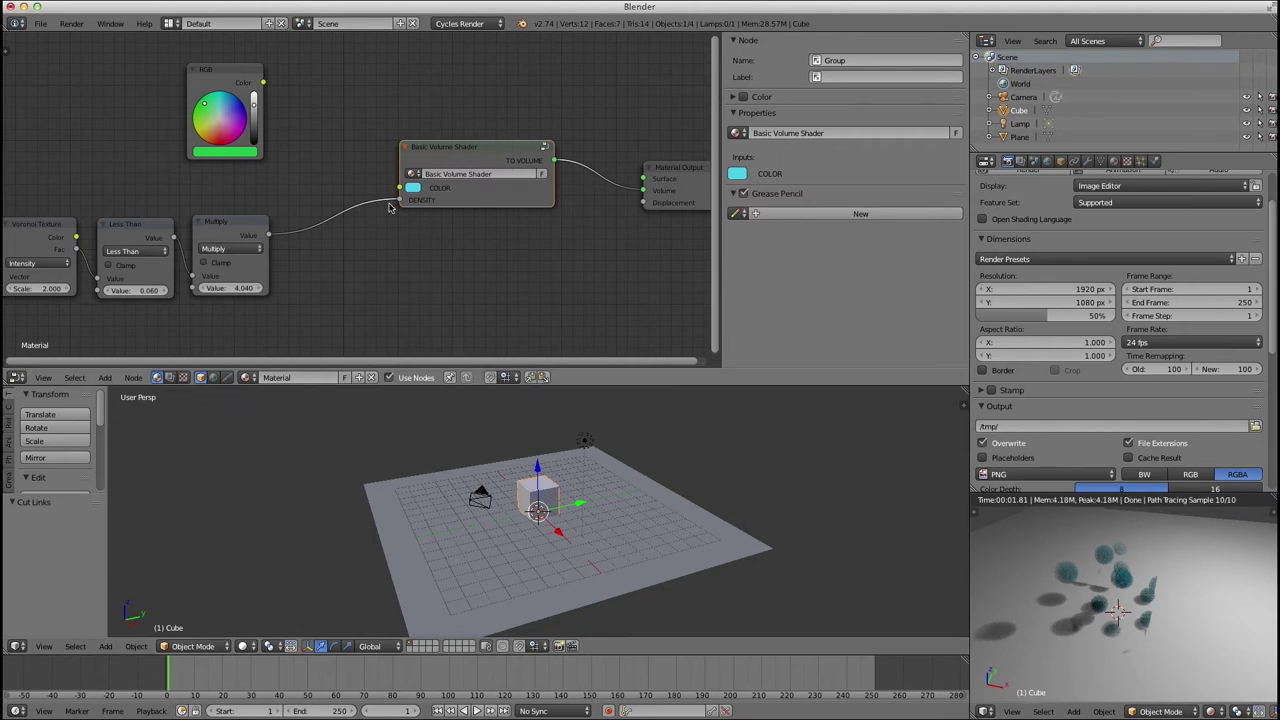
# Test a higher DENSITY, relink Multiply to DENSITY, and move the cube -2.859 along X.
pyautogui.moveTo(398, 201); pyautogui.dragTo(380, 243)
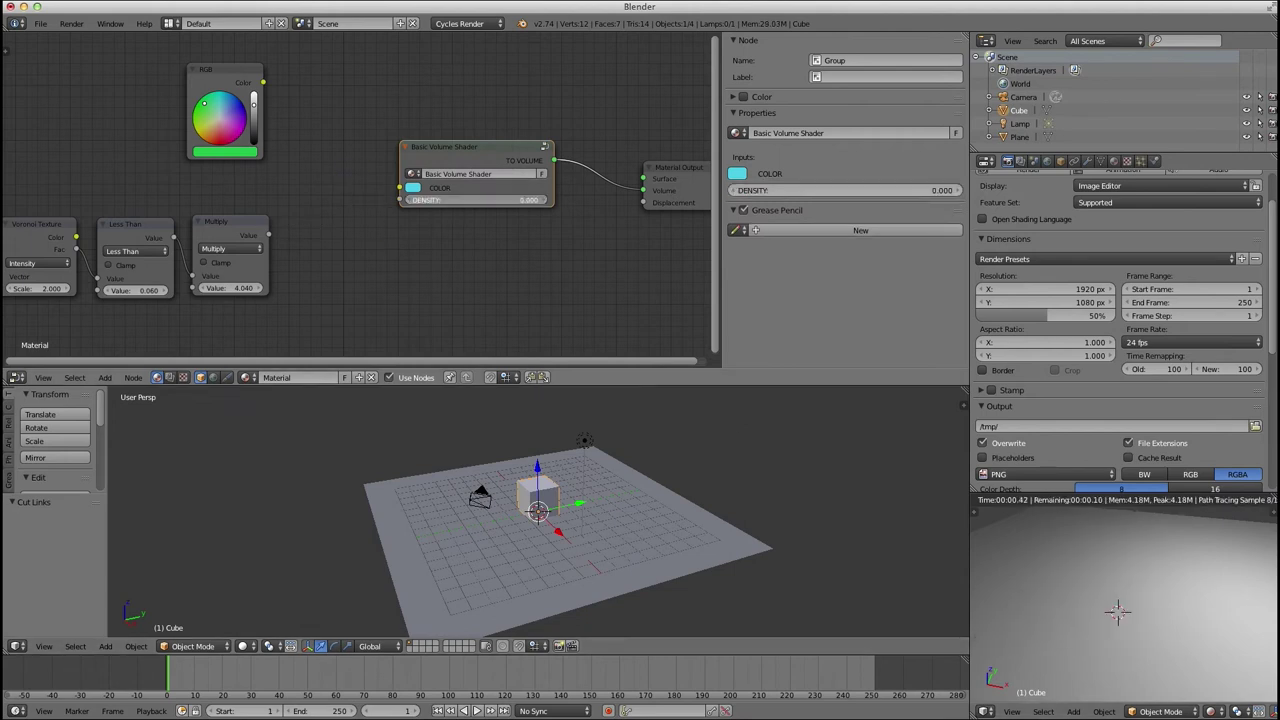
pyautogui.moveTo(470, 200); pyautogui.dragTo(500, 200)
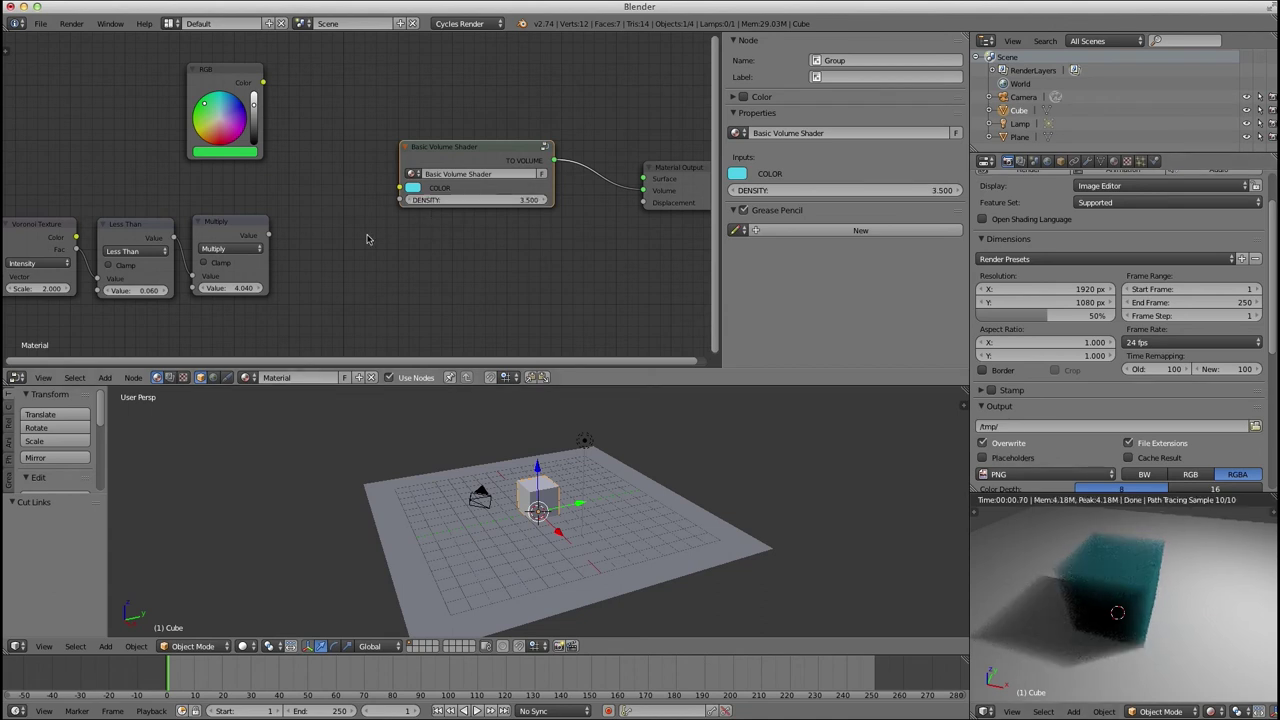
pyautogui.moveTo(268, 234); pyautogui.dragTo(400, 200)
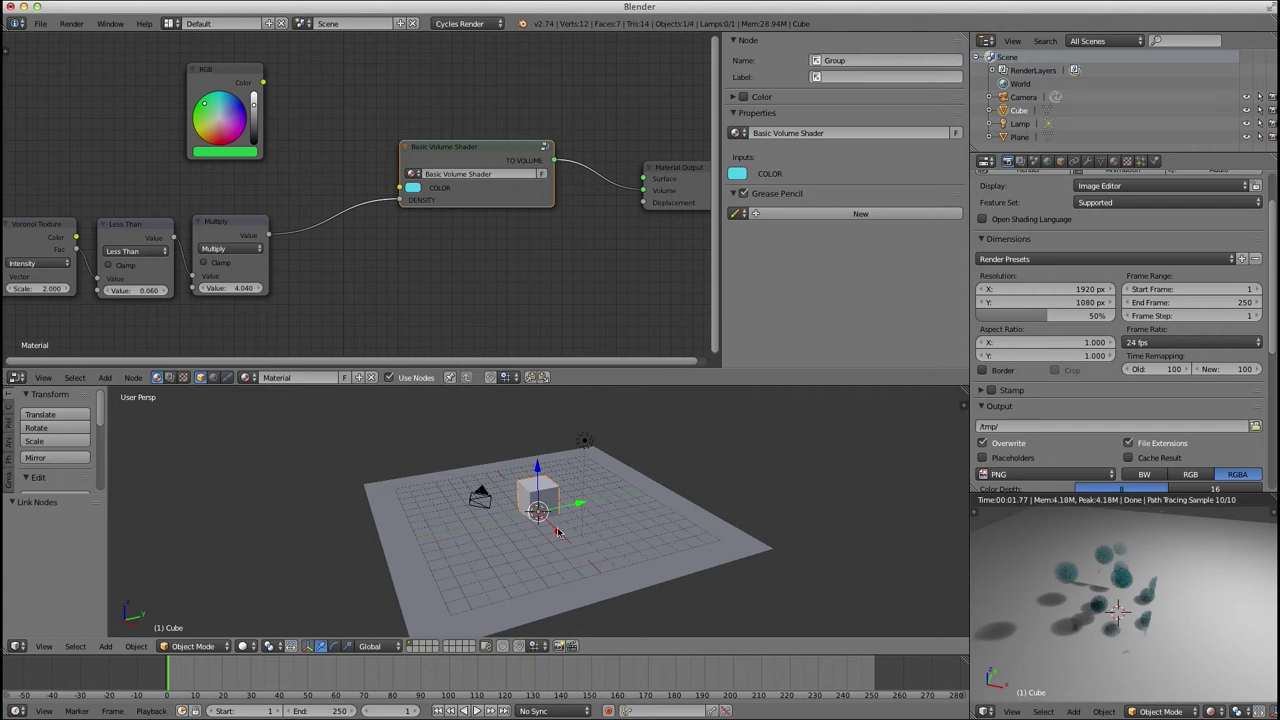
pyautogui.moveTo(558, 532); pyautogui.dragTo(531, 501)
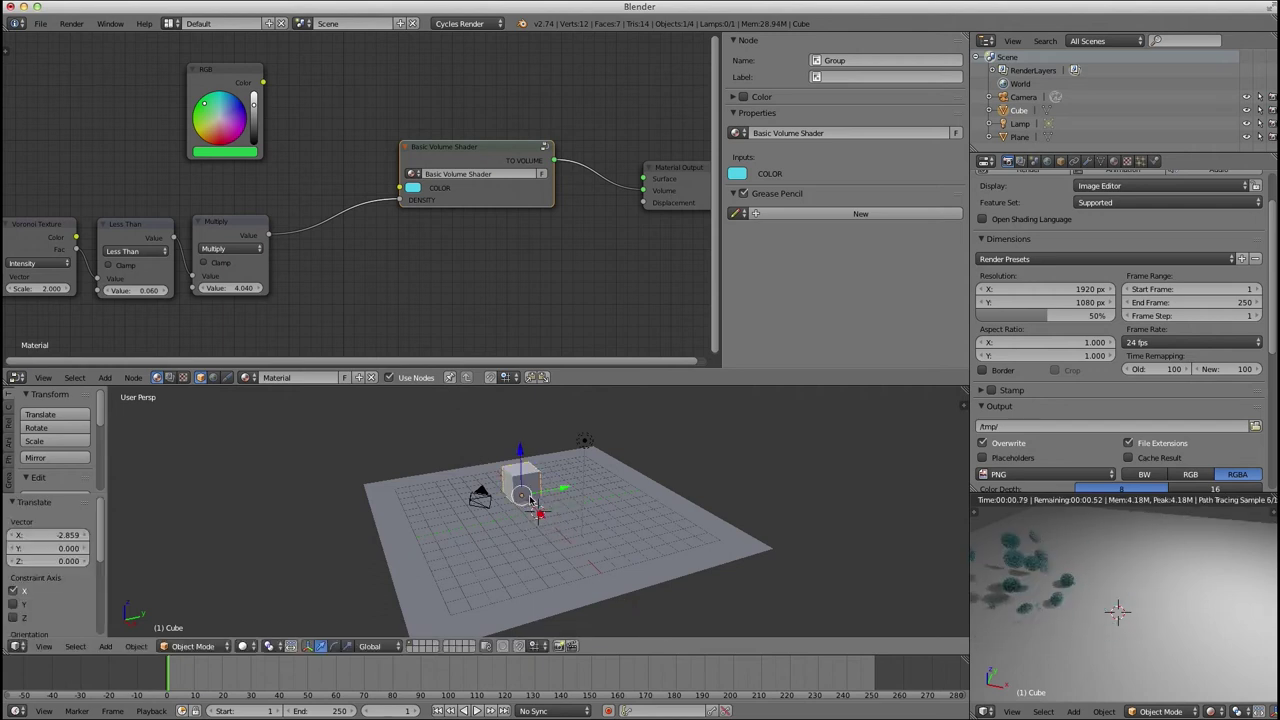
# Duplicate the cube along X, then delete the duplicate.
pyautogui.hotkey('shift', 'd')
pyautogui.press('x')
pyautogui.click(550, 520)
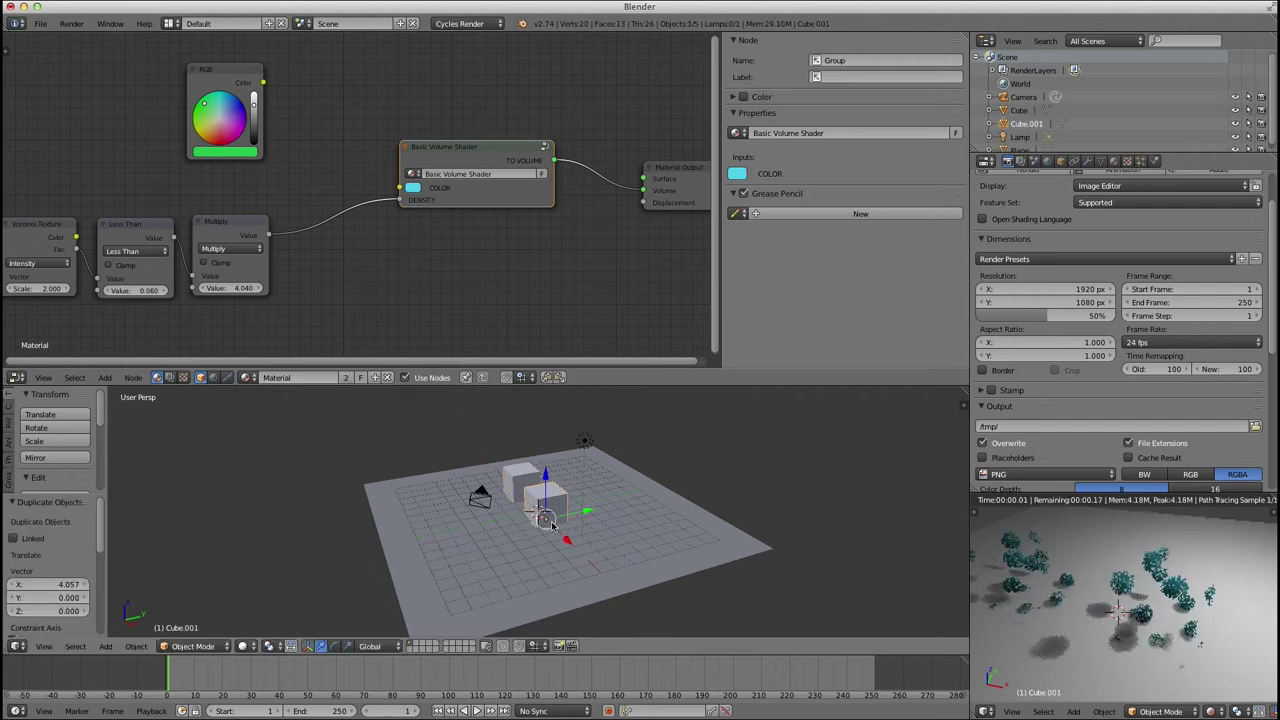
pyautogui.press('x')
pyautogui.click(552, 526)
# Add a new cube, Cube.001, and adjust its vertical position.
pyautogui.hotkey('shift', 'a')
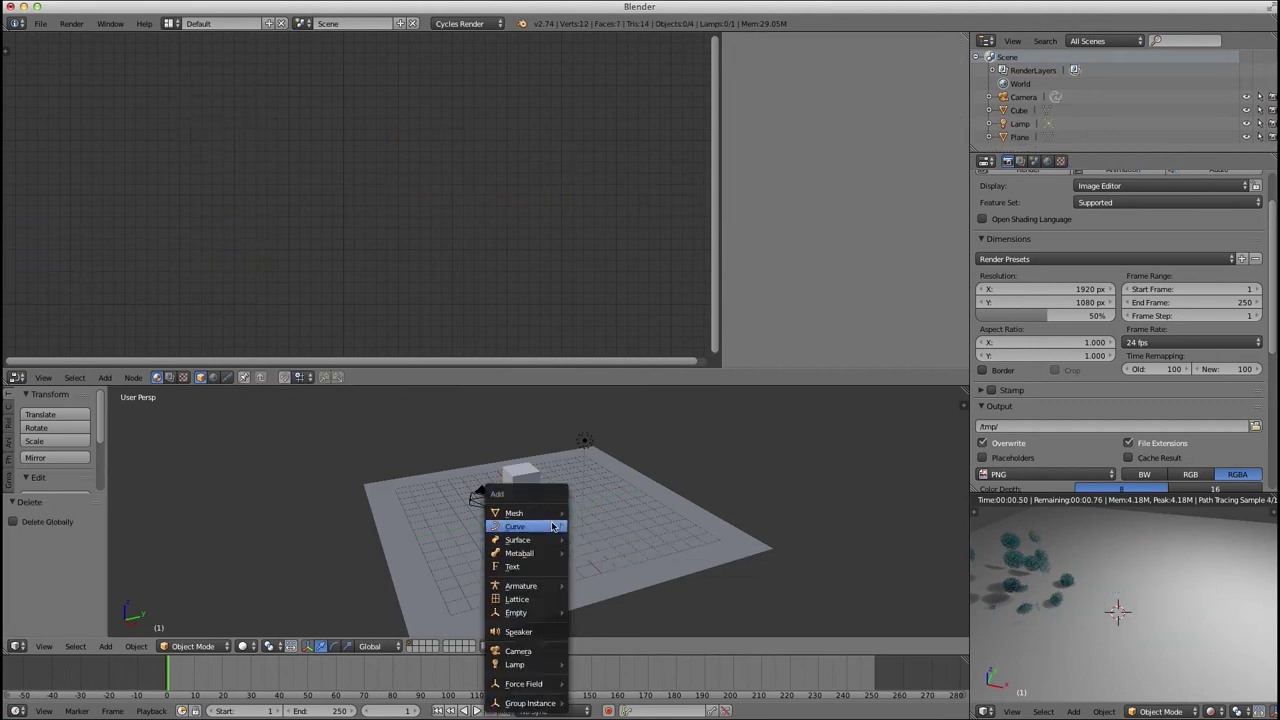
pyautogui.moveTo(549, 520)
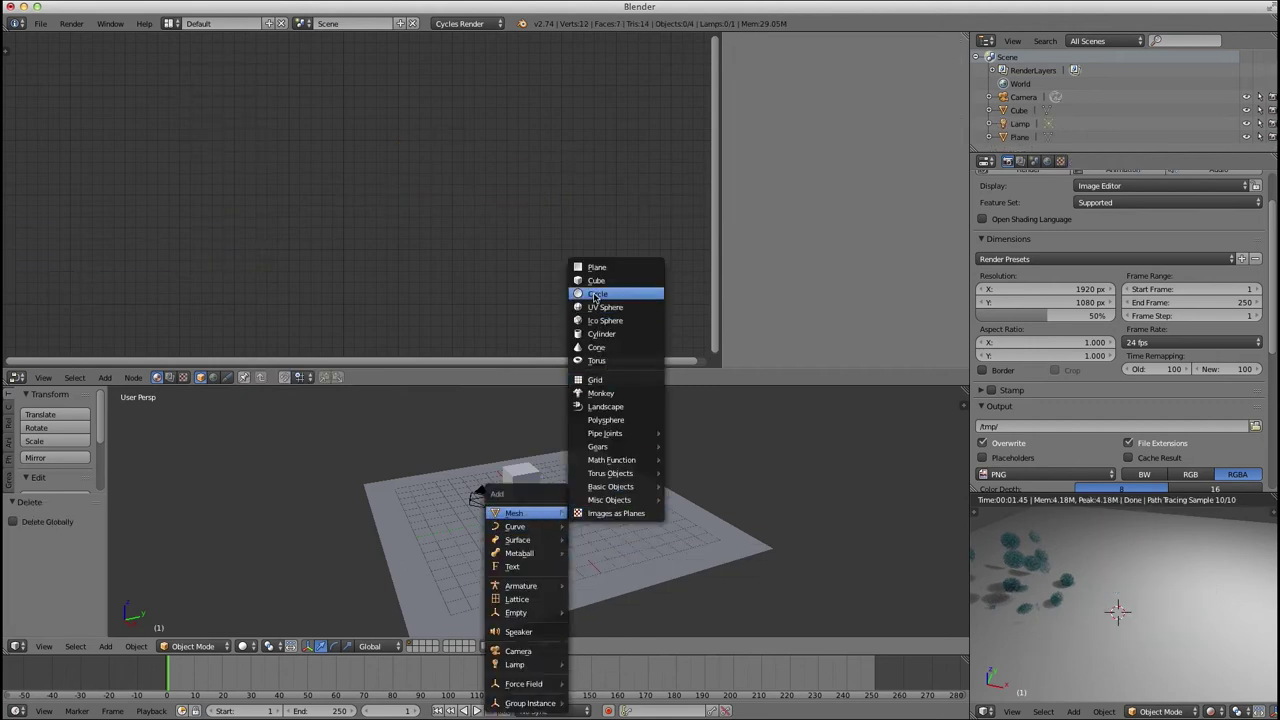
pyautogui.click(596, 281)
pyautogui.press('Tab')
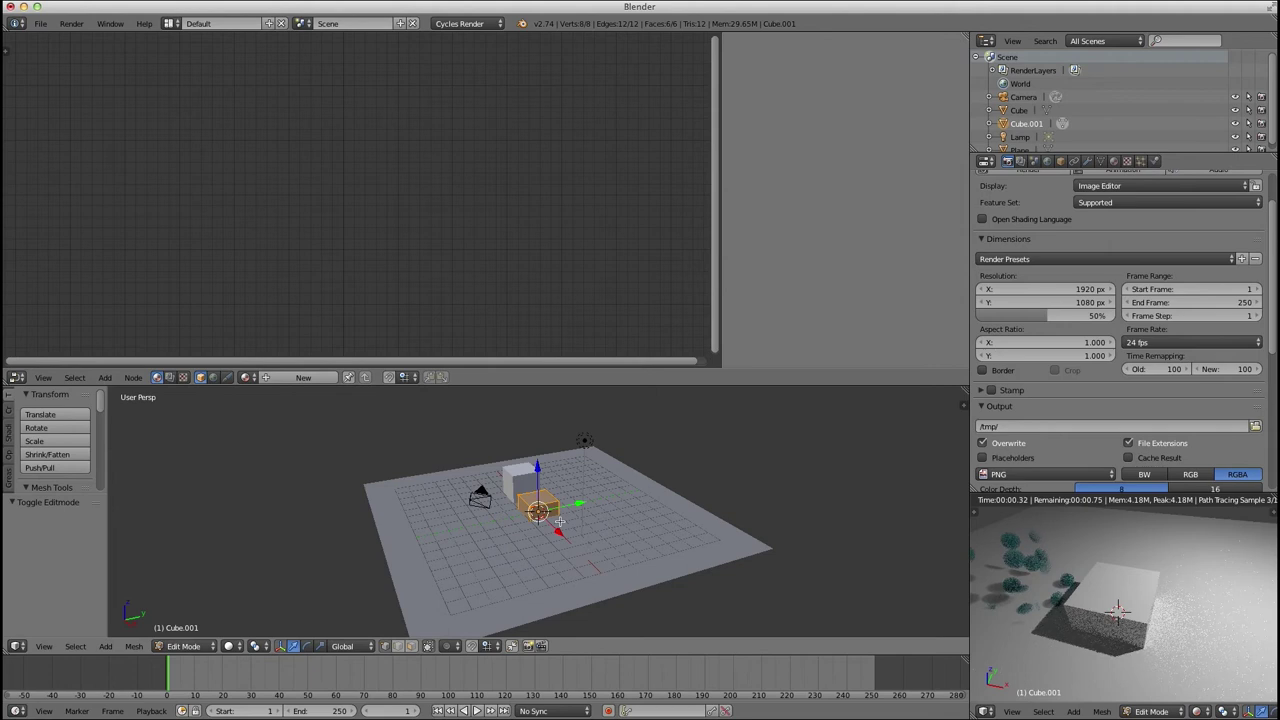
pyautogui.press('Tab')
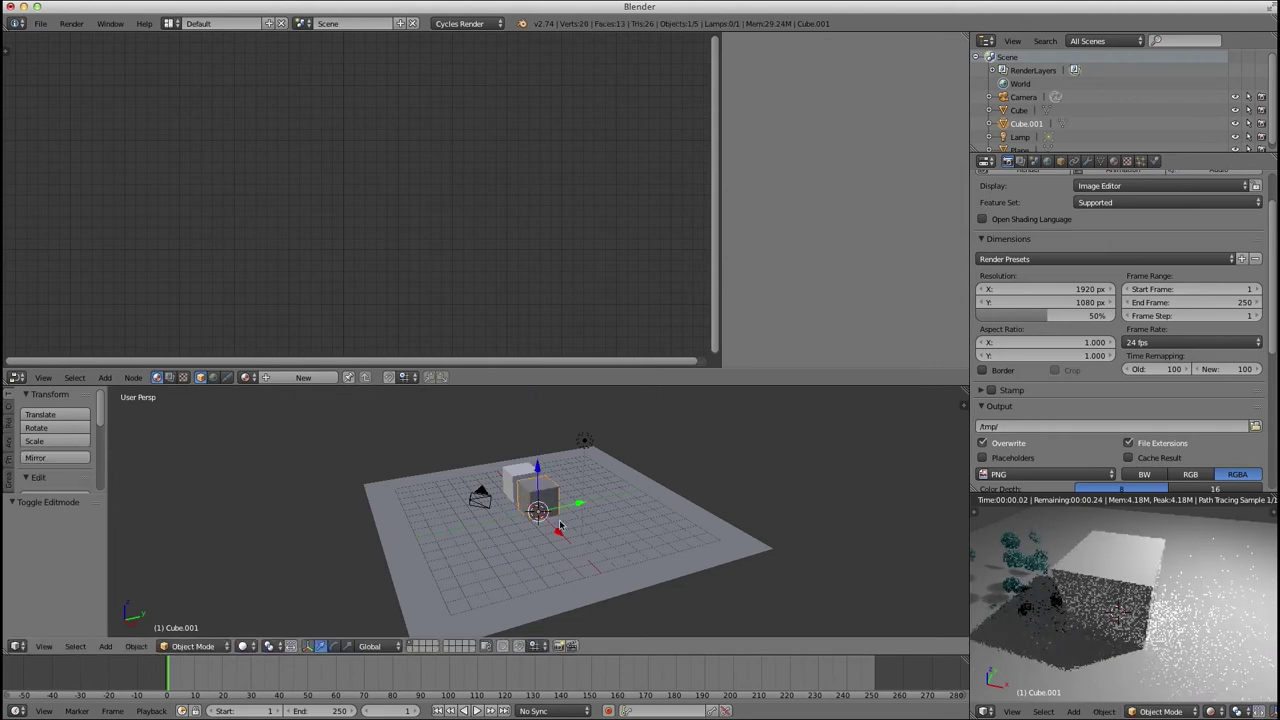
pyautogui.press('g')
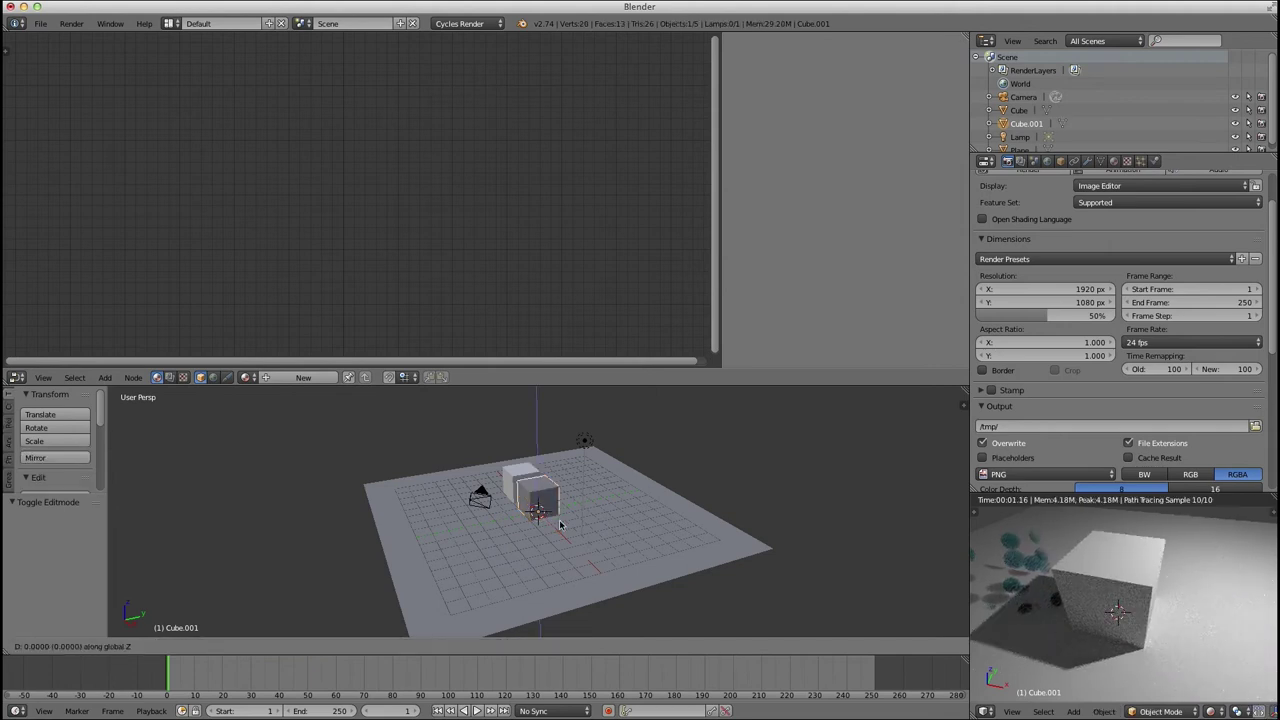
pyautogui.press('z')
pyautogui.click(560, 525)
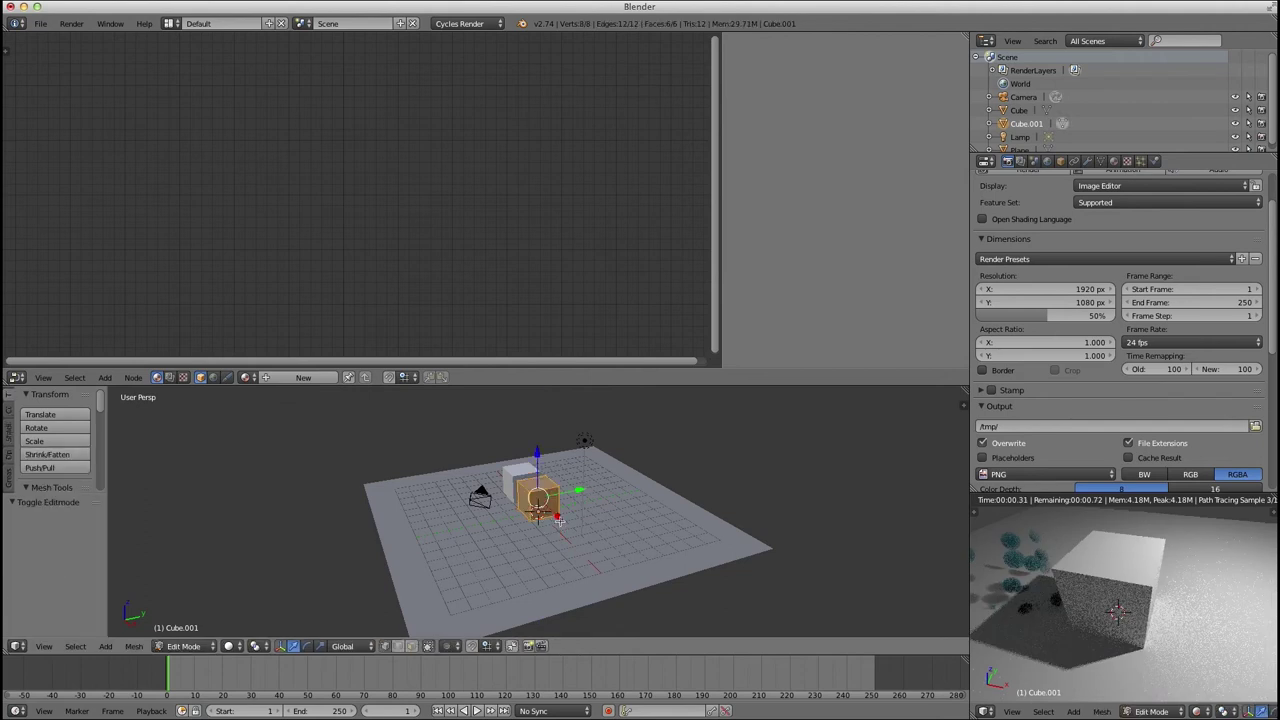
# Slide Cube.001 1.353 along X beside the original and give it new Material.001.
pyautogui.press('g')
pyautogui.press('x')
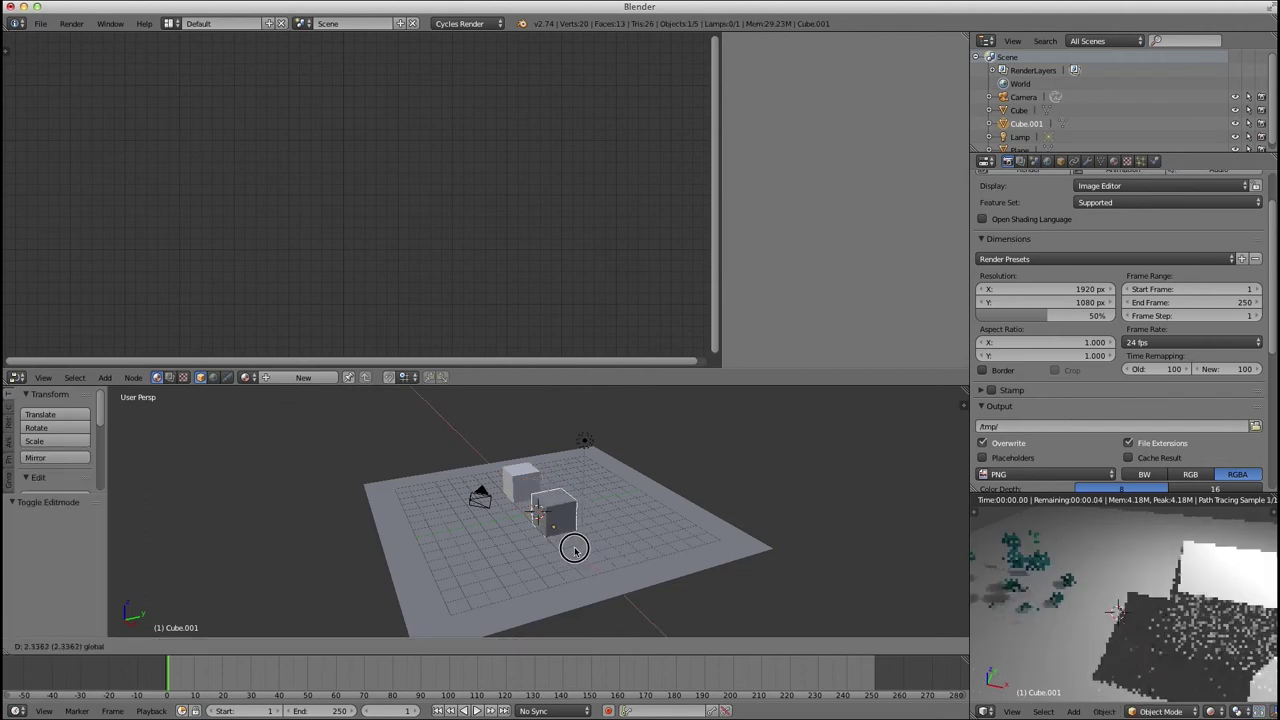
pyautogui.click(565, 546)
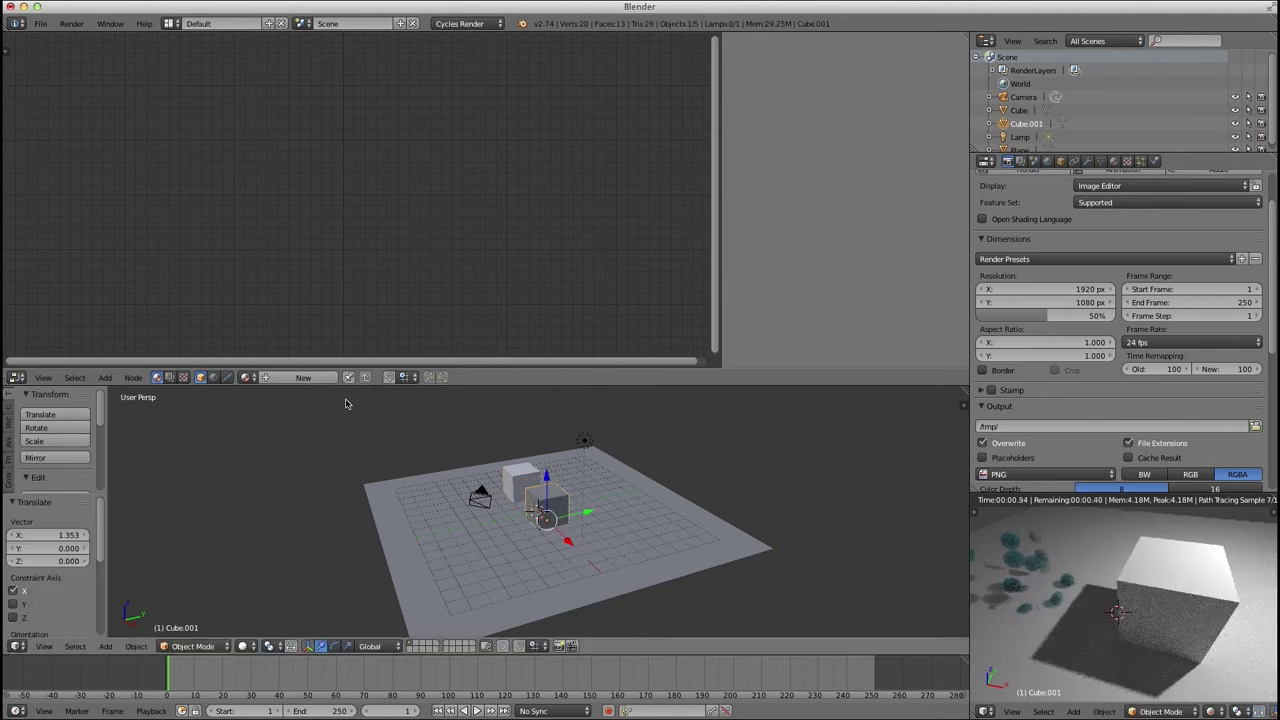
pyautogui.click(303, 377)
# Delete Cube.001's Diffuse BSDF node and move the Material Output up and right.
pyautogui.moveTo(376, 212); pyautogui.dragTo(304, 199)
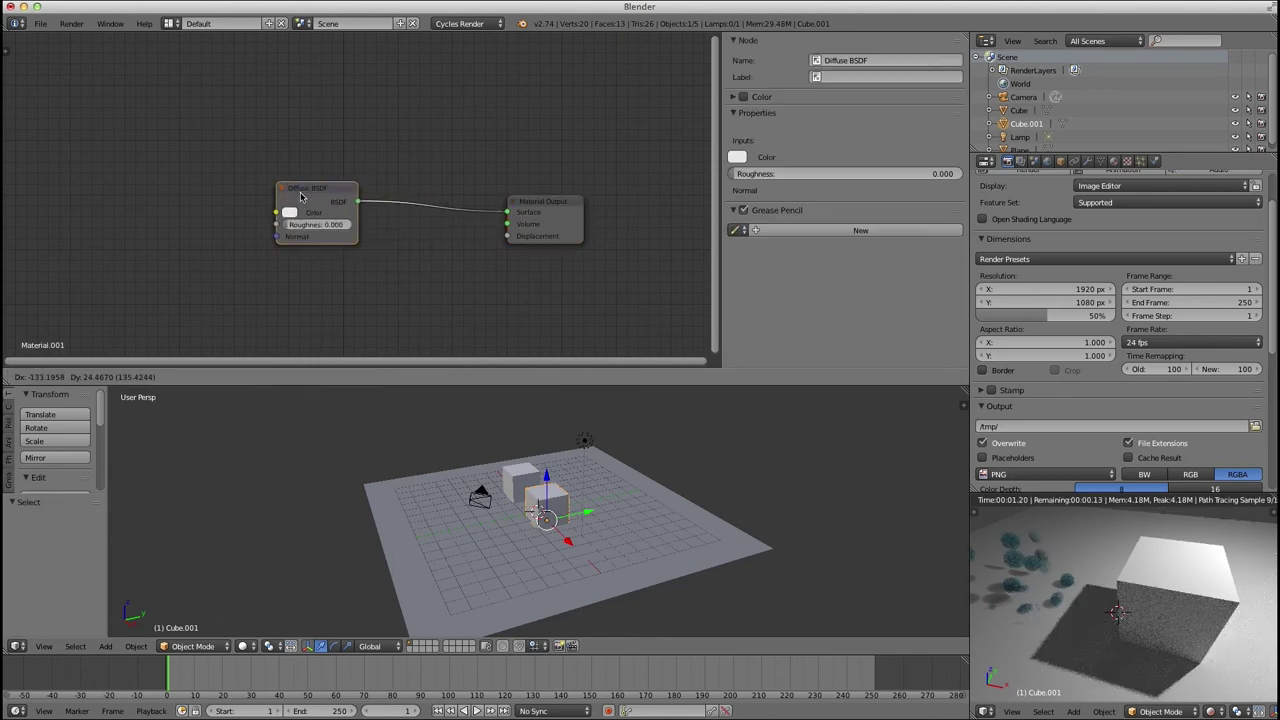
pyautogui.press('x')
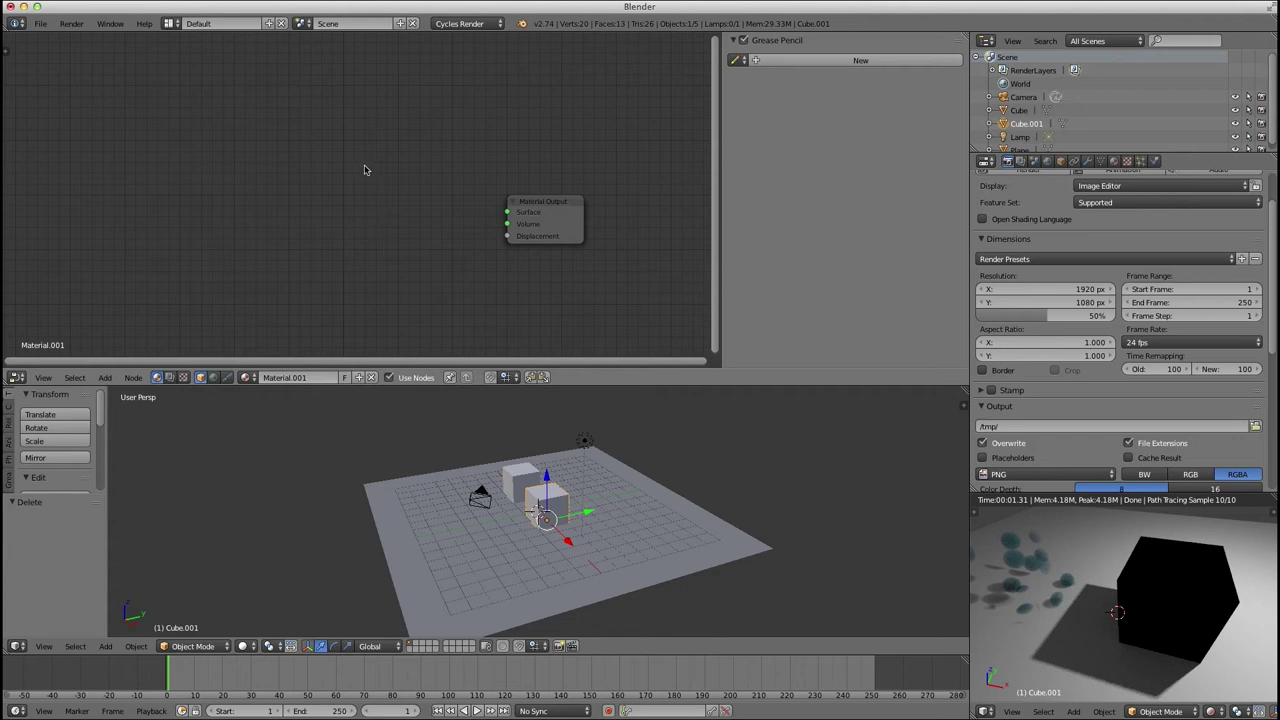
pyautogui.moveTo(557, 221); pyautogui.dragTo(571, 191)
# Add a Basic Volume Shader group node and link it to the output's Volume input.
pyautogui.hotkey('shift', 'a')
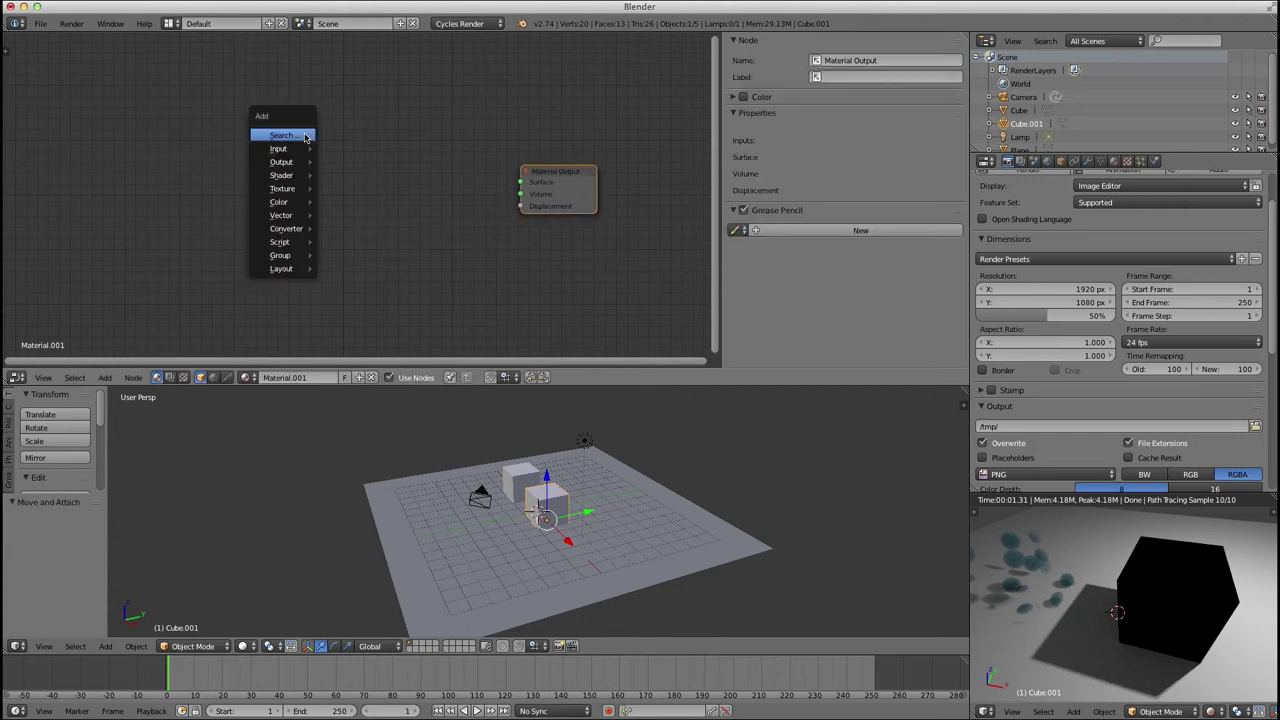
pyautogui.moveTo(282, 255)
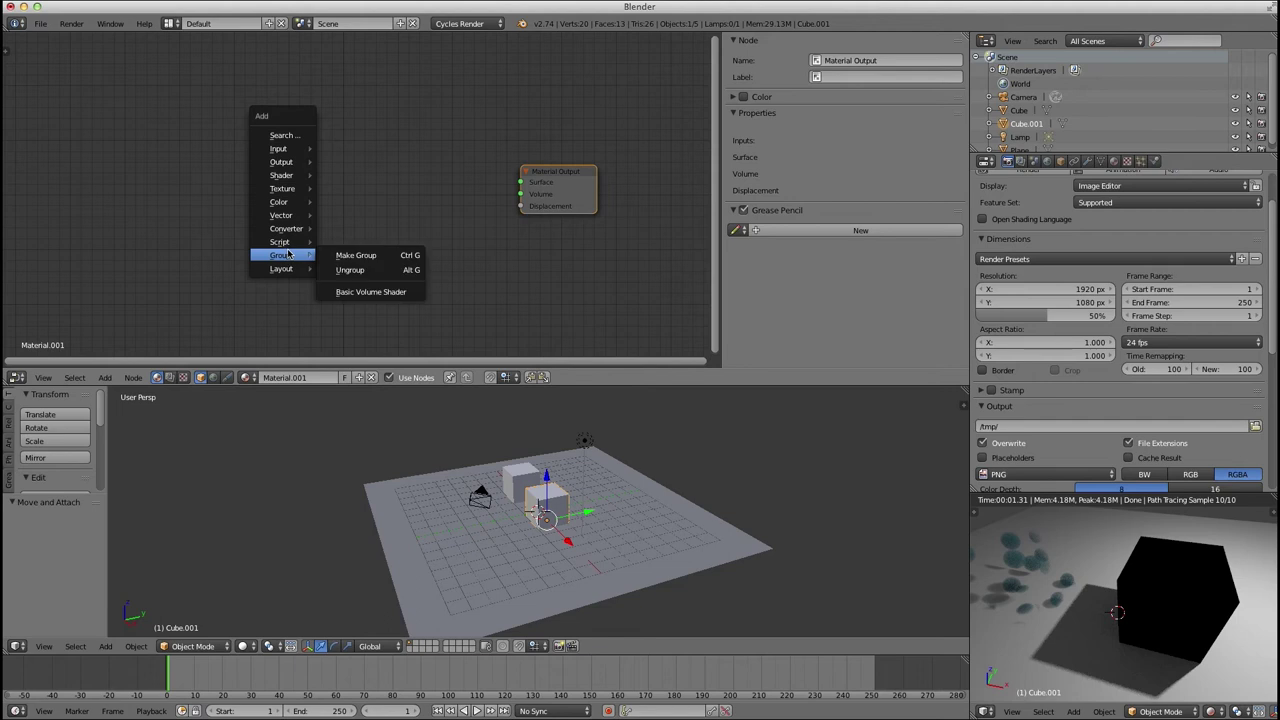
pyautogui.click(397, 292)
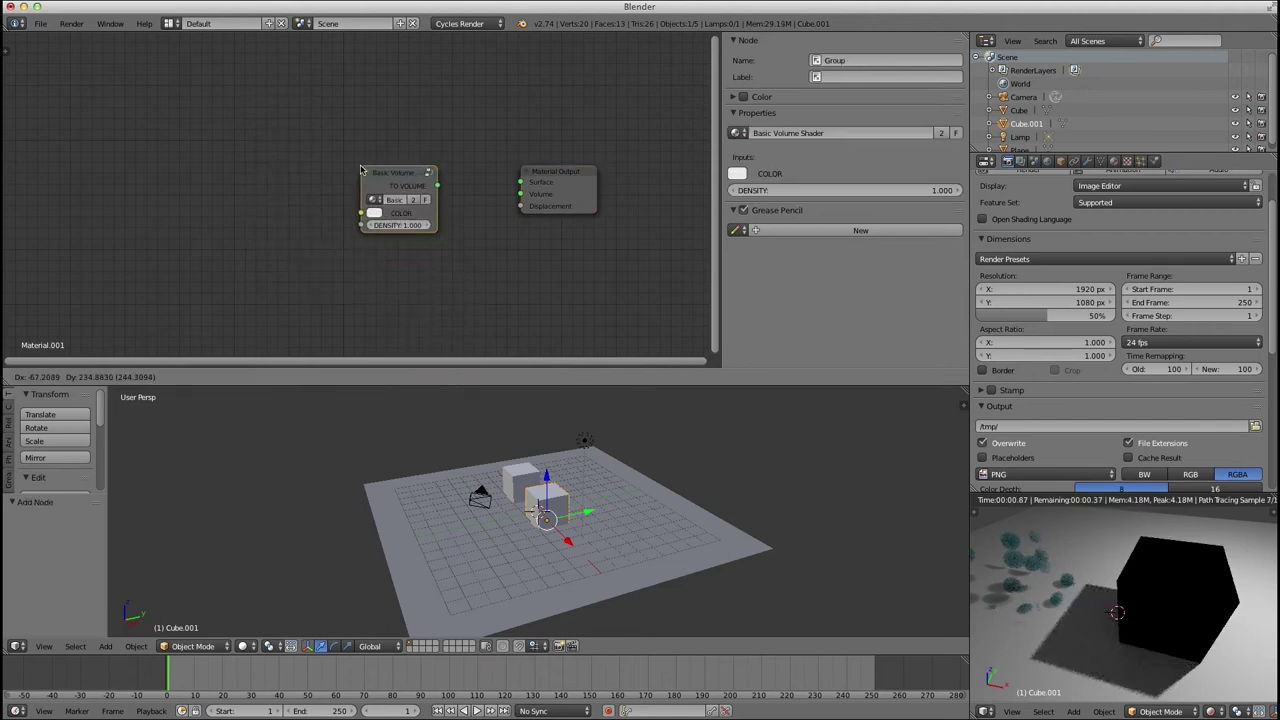
pyautogui.click(402, 205)
pyautogui.moveTo(440, 187); pyautogui.dragTo(520, 193)
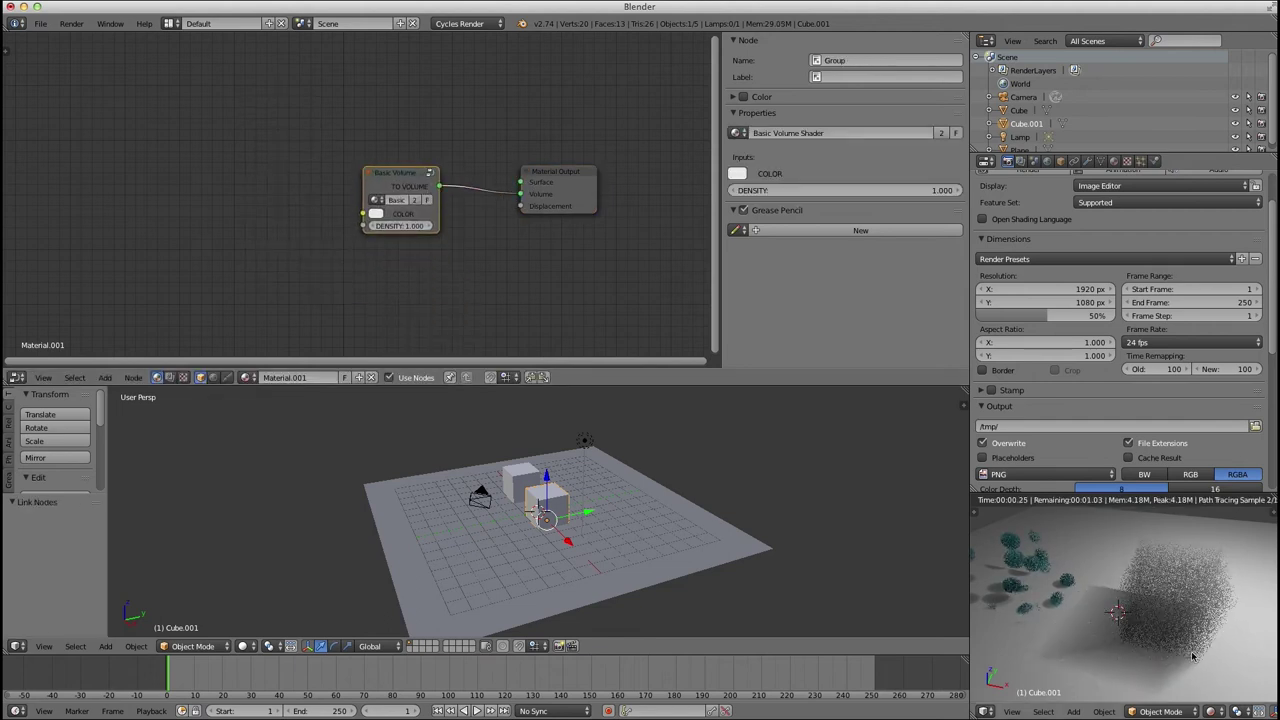
# Set the Basic Volume COLOR swatch to blue.
pyautogui.click(375, 213)
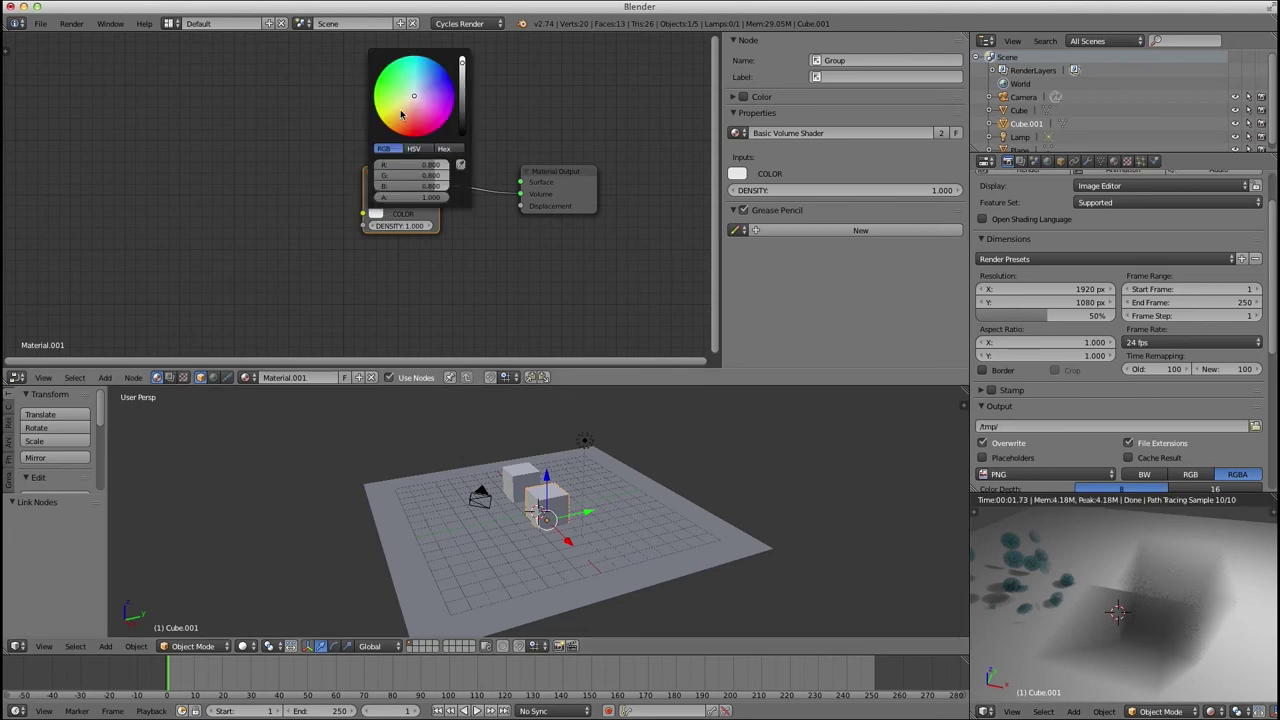
pyautogui.click(412, 127)
pyautogui.click(398, 79)
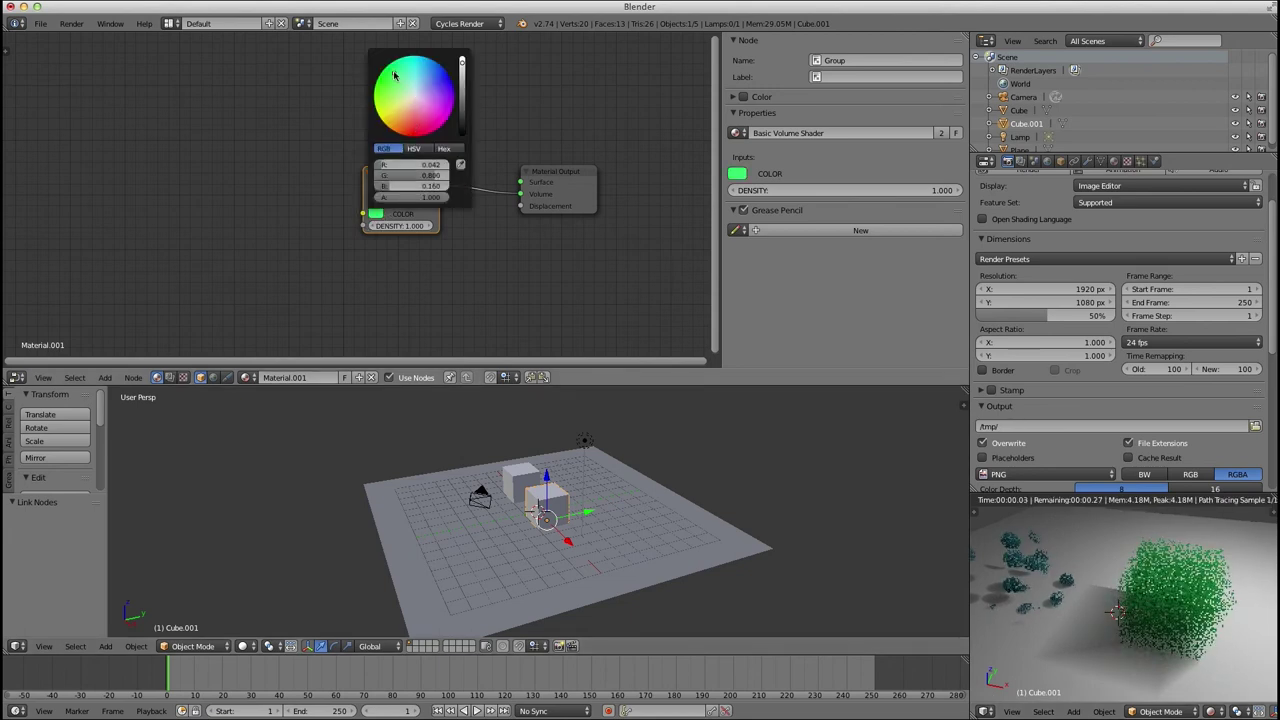
pyautogui.click(426, 70)
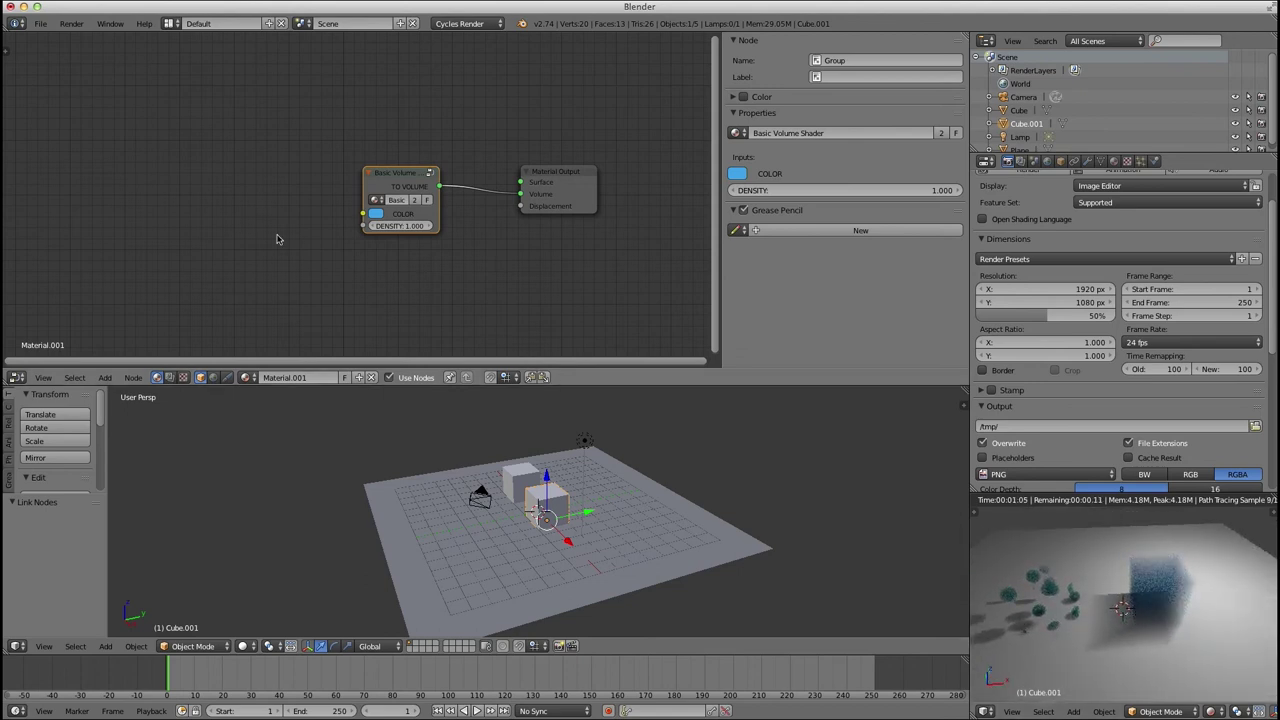
pyautogui.hotkey('shift', 'a')
pyautogui.moveTo(248, 170)
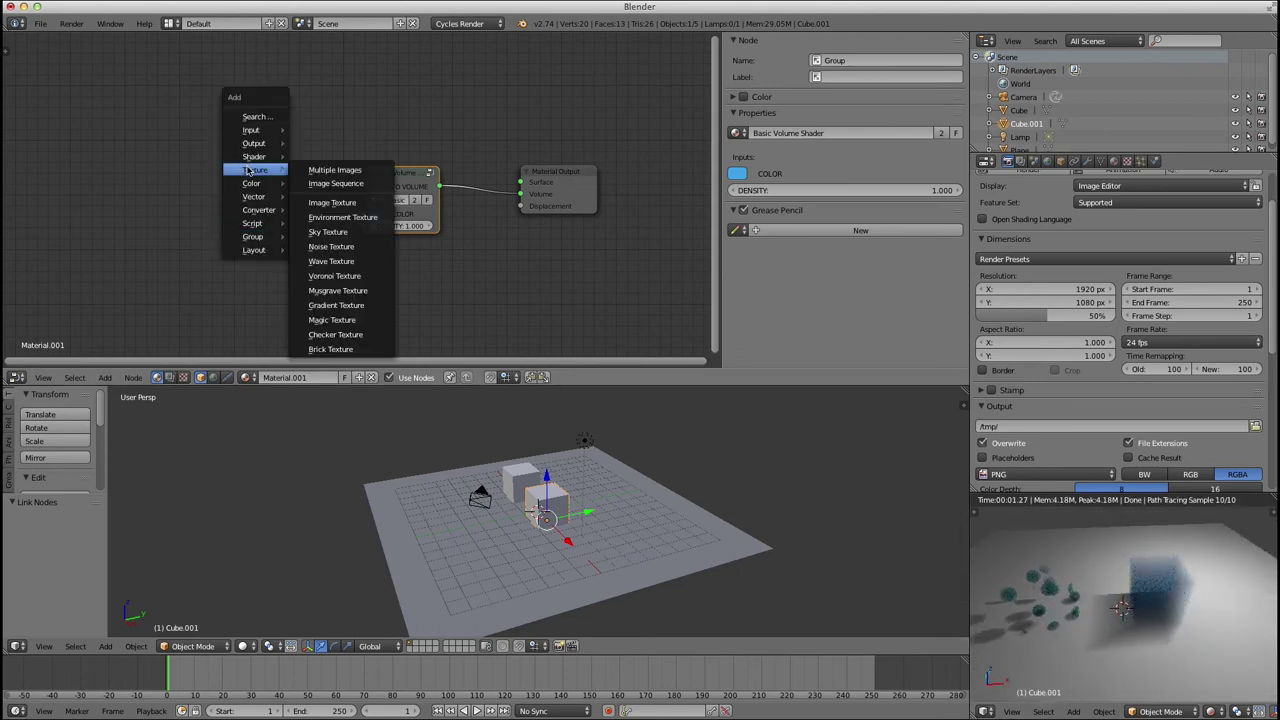
# Add a Wave Texture whose Fac drives the Basic Volume DENSITY.
pyautogui.click(331, 261)
pyautogui.click(235, 197)
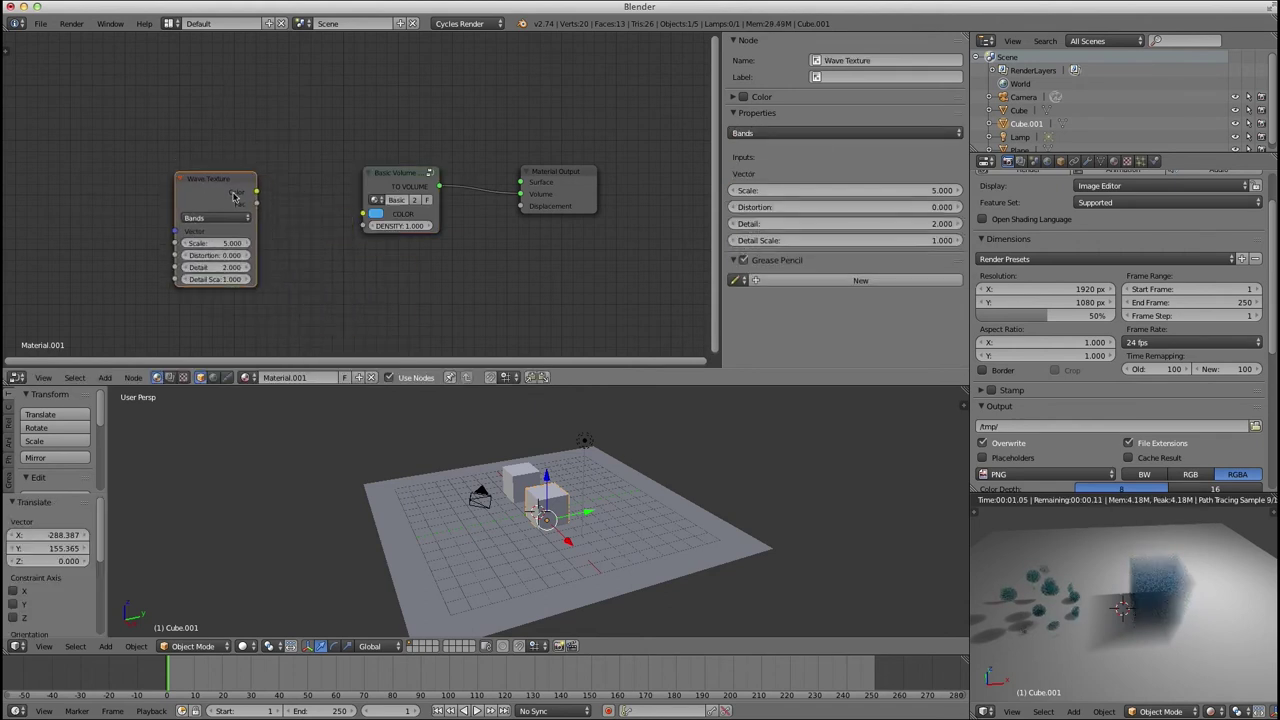
pyautogui.moveTo(257, 204); pyautogui.dragTo(363, 226)
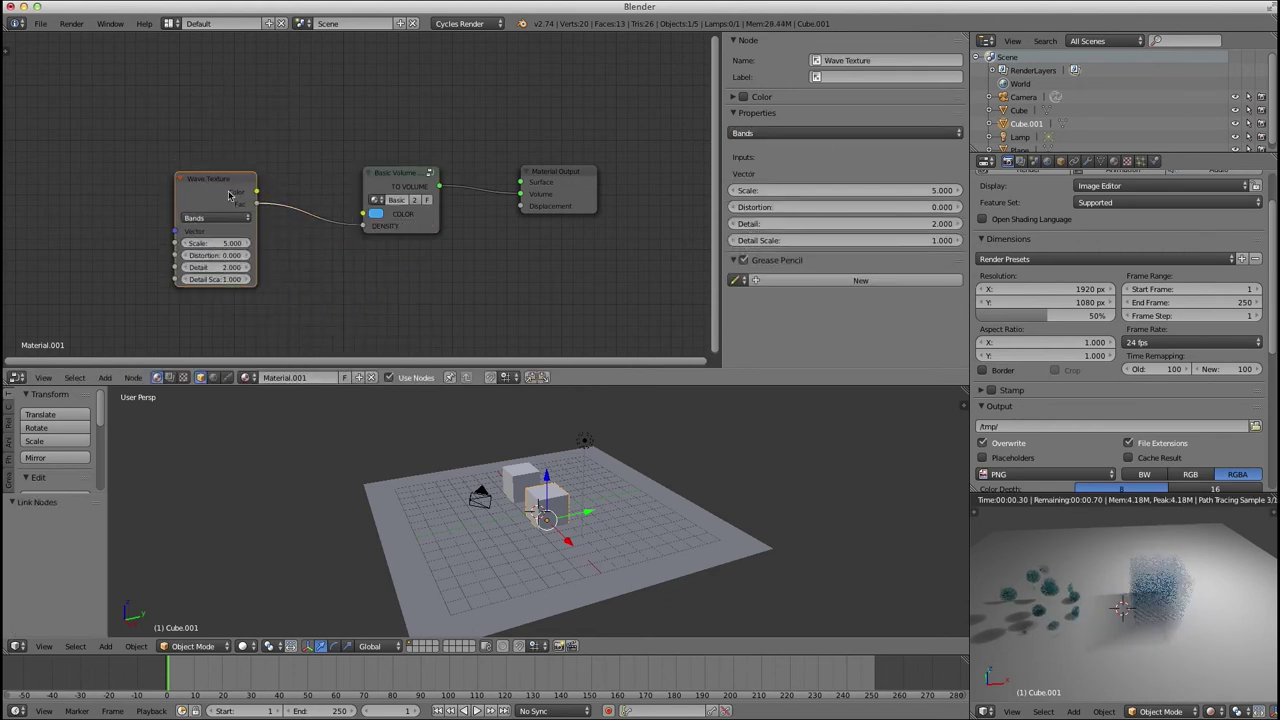
pyautogui.moveTo(227, 194); pyautogui.dragTo(144, 204)
# Insert a Math node set to Multiply into the Fac-to-Density link.
pyautogui.hotkey('shift', 'a')
pyautogui.moveTo(212, 175)
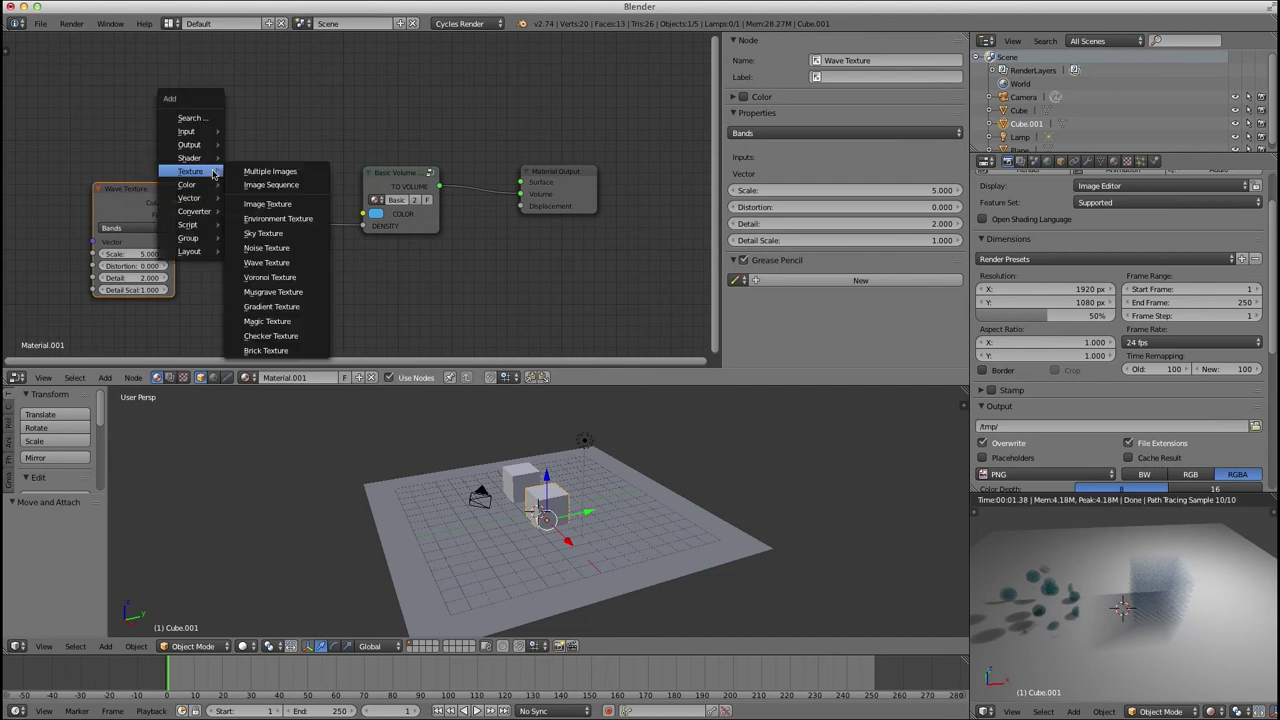
pyautogui.click(292, 208)
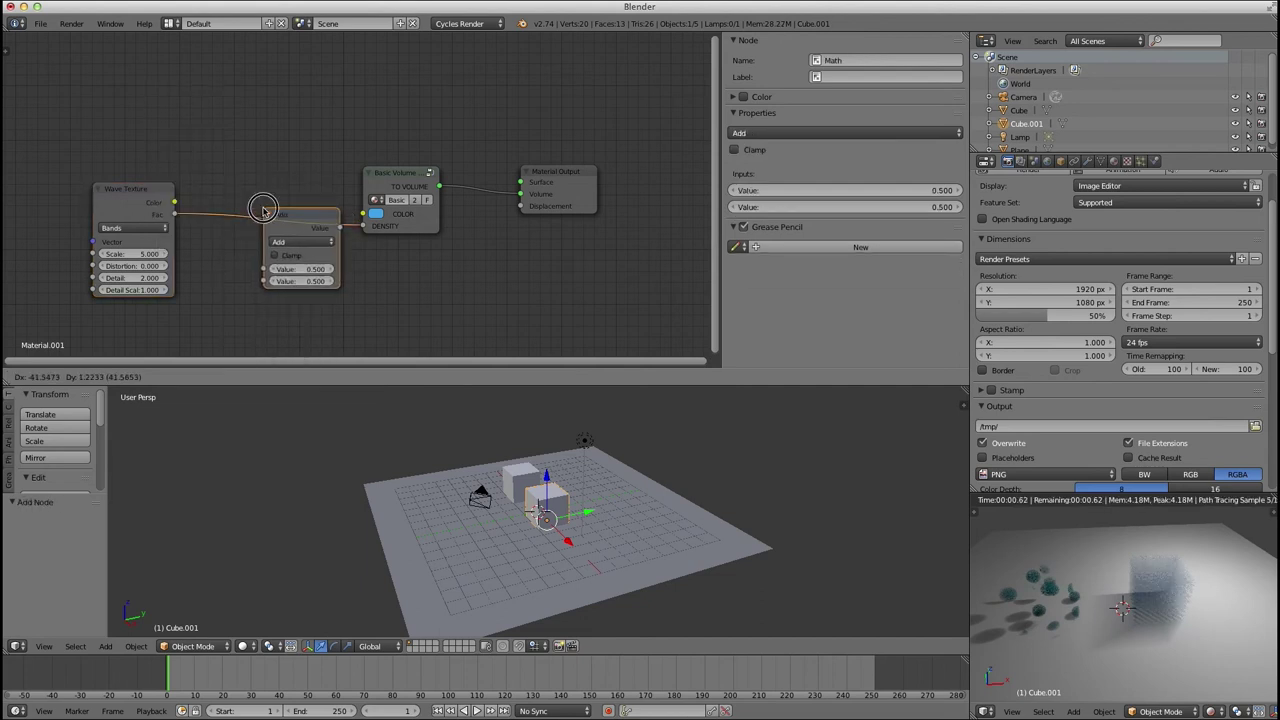
pyautogui.click(265, 212)
pyautogui.click(300, 242)
pyautogui.click(295, 274)
pyautogui.click(118, 192)
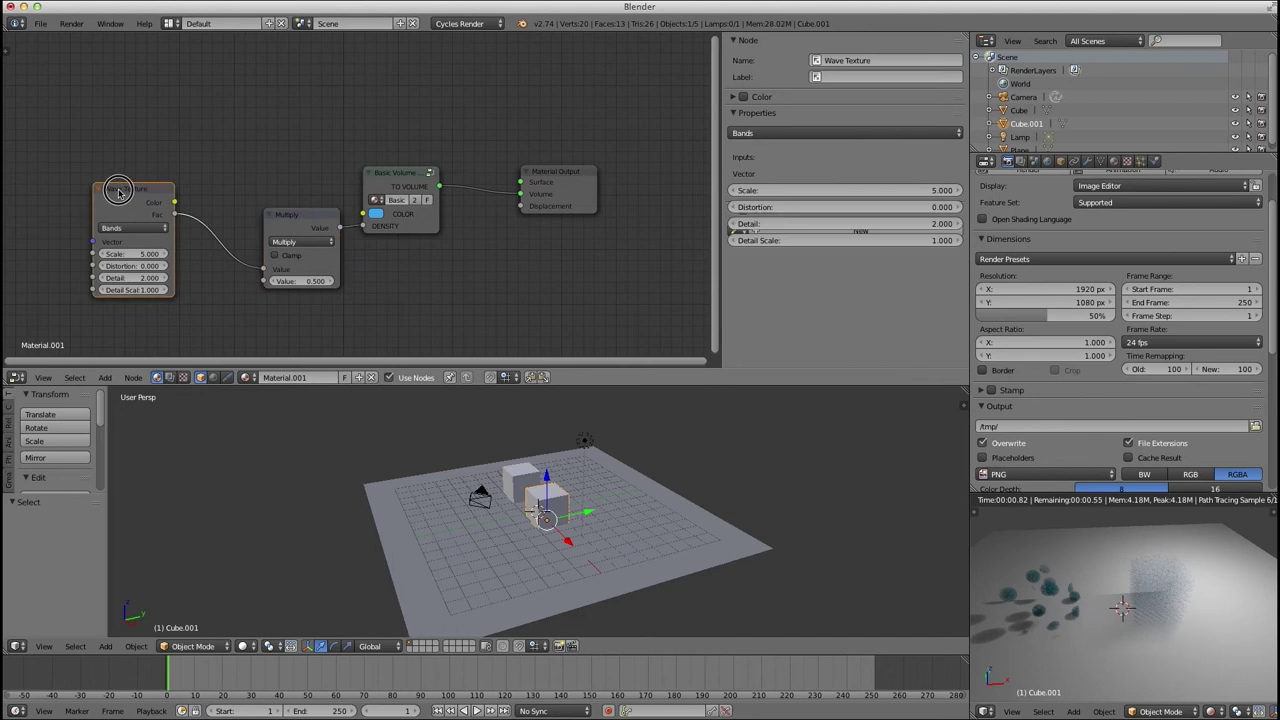
pyautogui.moveTo(118, 192); pyautogui.dragTo(58, 192)
# Insert a second Math node set to Less Than before the Multiply node.
pyautogui.hotkey('shift', 'a')
pyautogui.moveTo(196, 144)
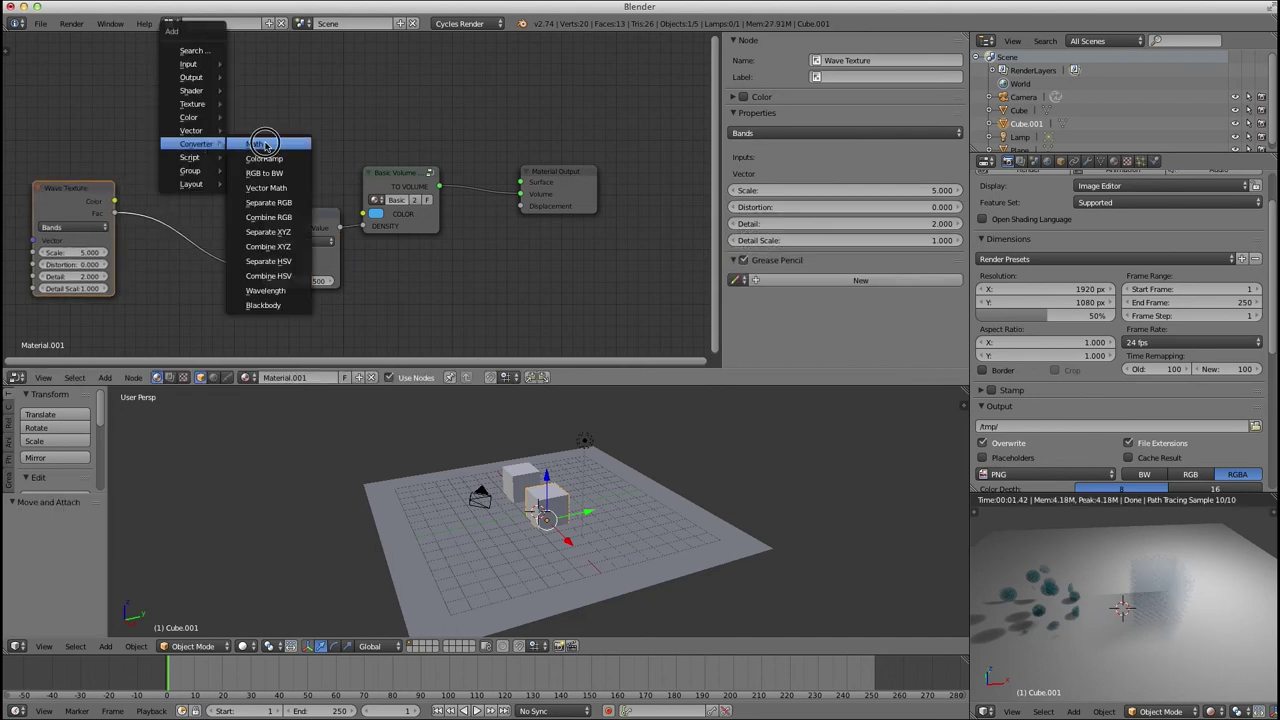
pyautogui.click(265, 145)
pyautogui.click(200, 215)
pyautogui.click(181, 218)
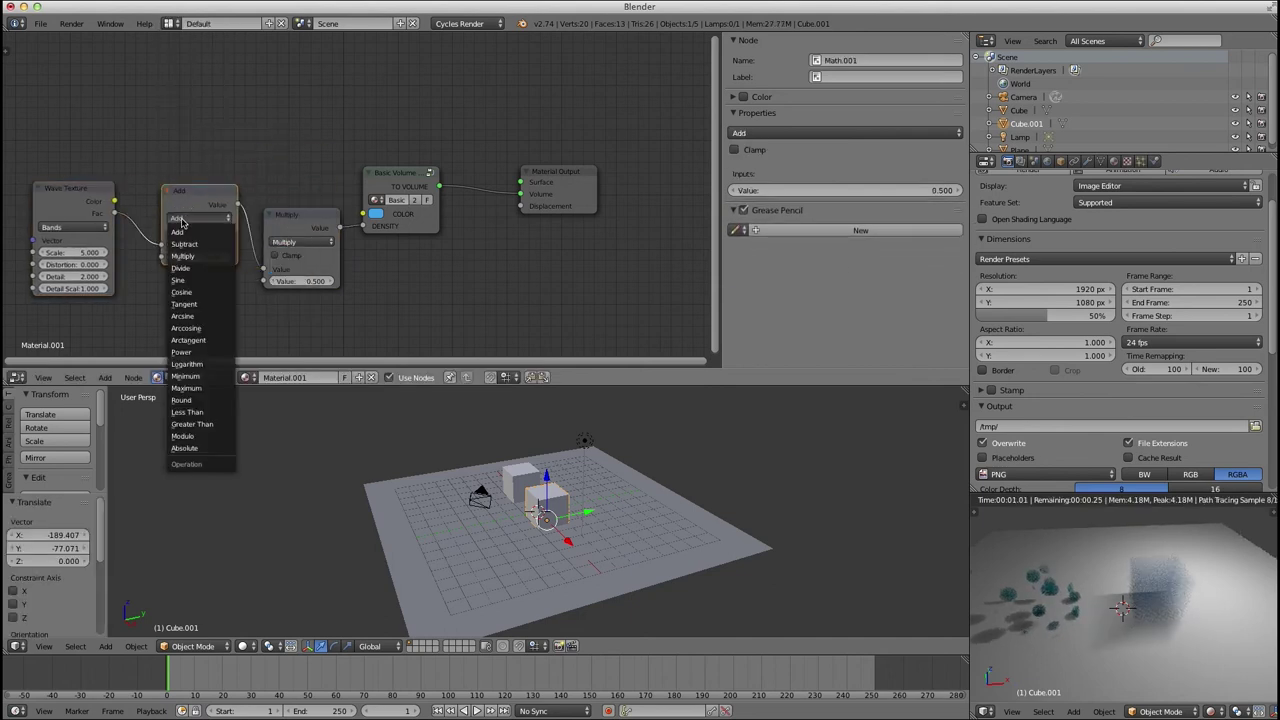
pyautogui.click(187, 412)
pyautogui.moveTo(196, 194); pyautogui.dragTo(172, 210)
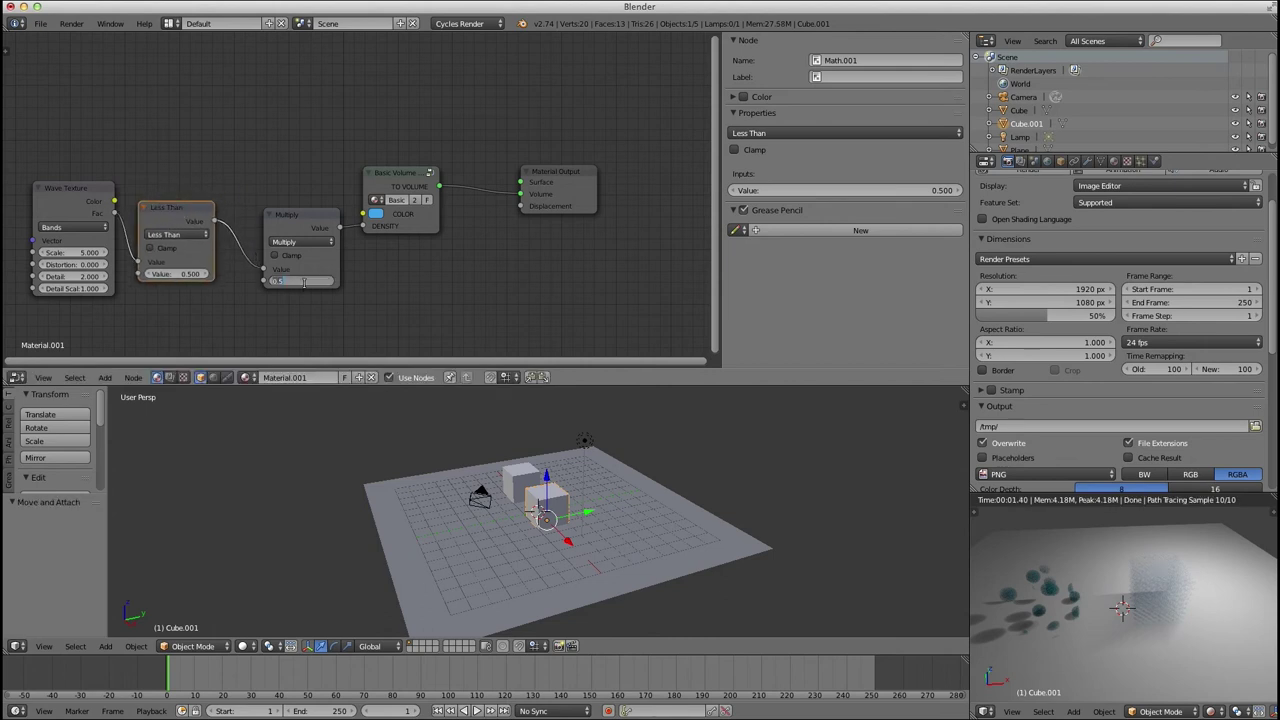
# Set Multiply to 10 and the Less Than threshold to 0.1, tidying the layout.
pyautogui.write('10')
pyautogui.press('Return')
pyautogui.moveTo(397, 190); pyautogui.dragTo(420, 187)
pyautogui.moveTo(301, 221); pyautogui.dragTo(301, 210)
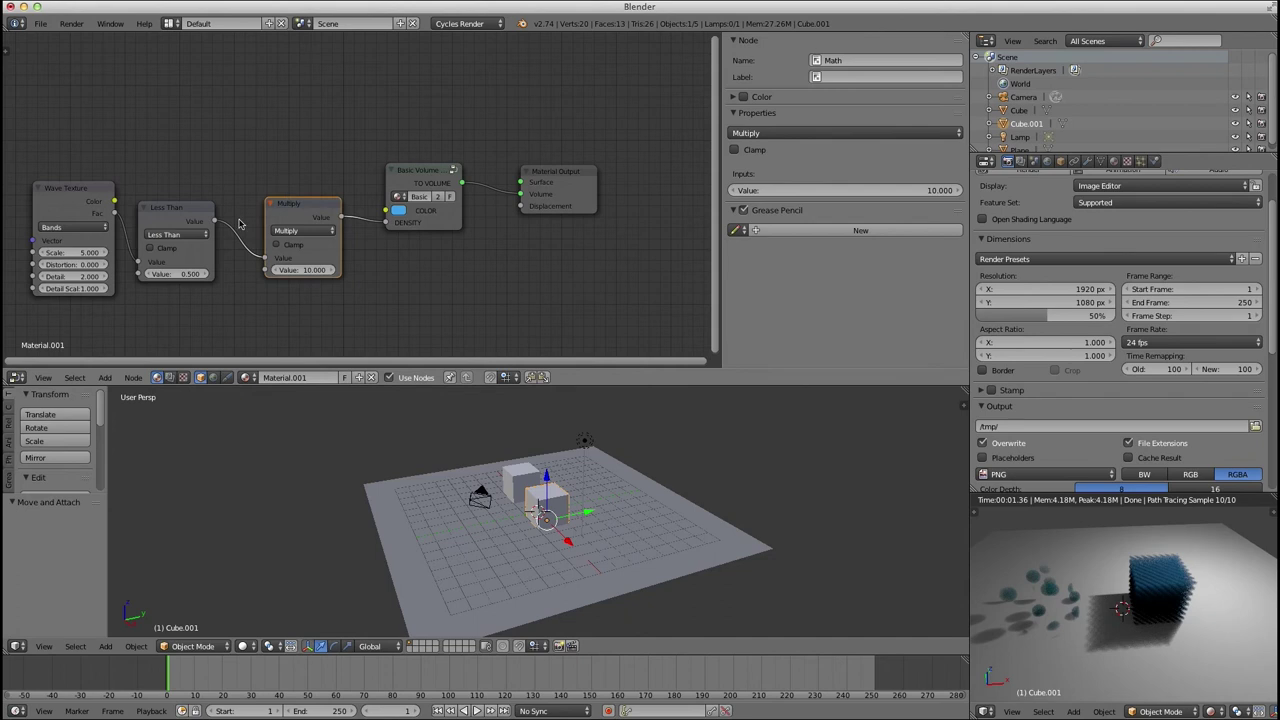
pyautogui.moveTo(73, 204); pyautogui.dragTo(56, 202)
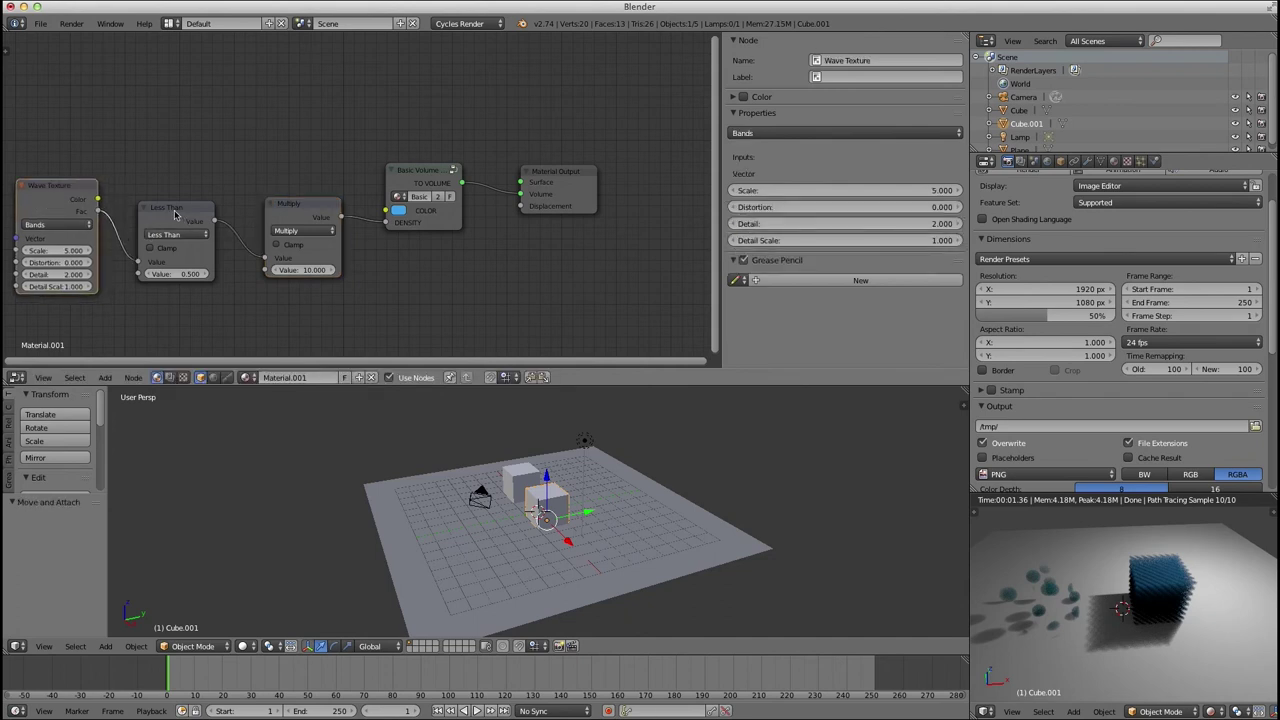
pyautogui.moveTo(174, 213); pyautogui.dragTo(182, 209)
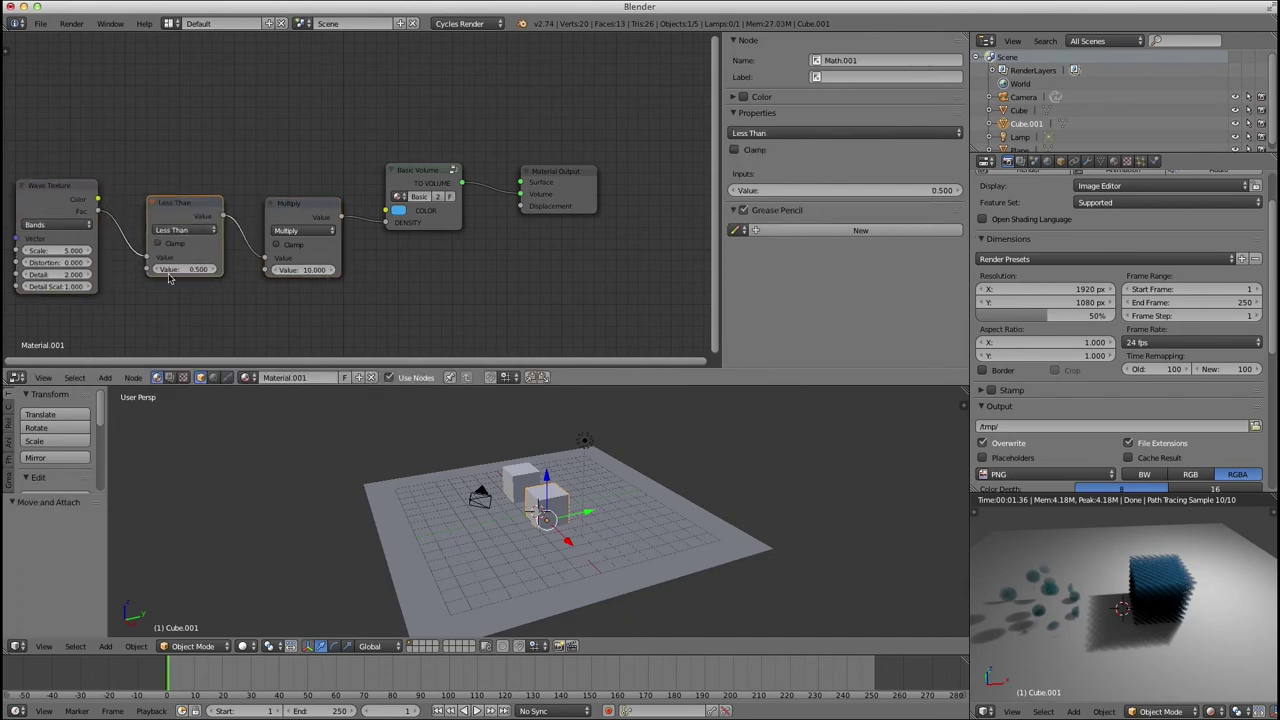
pyautogui.write('0.1')
pyautogui.press('Return')
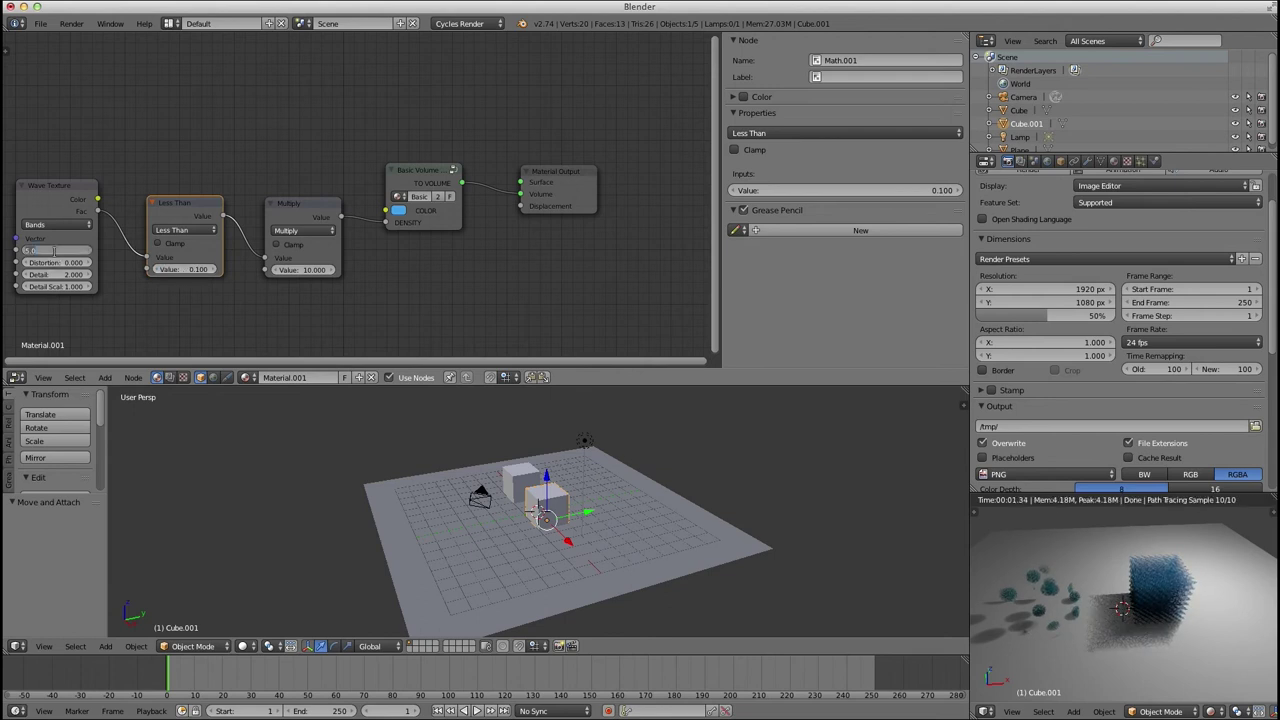
# Set the Wave Texture scale to 1.5.
pyautogui.press('Return')
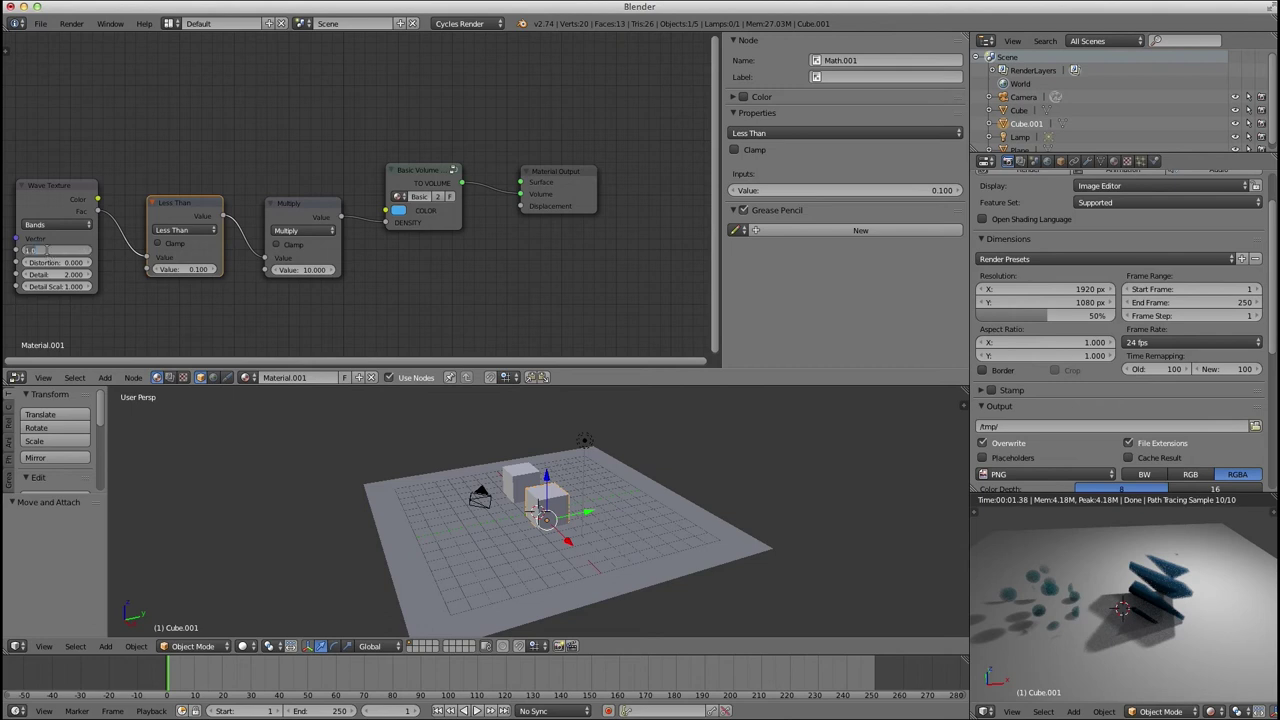
pyautogui.write('2')
pyautogui.press('Return')
pyautogui.click(48, 250)
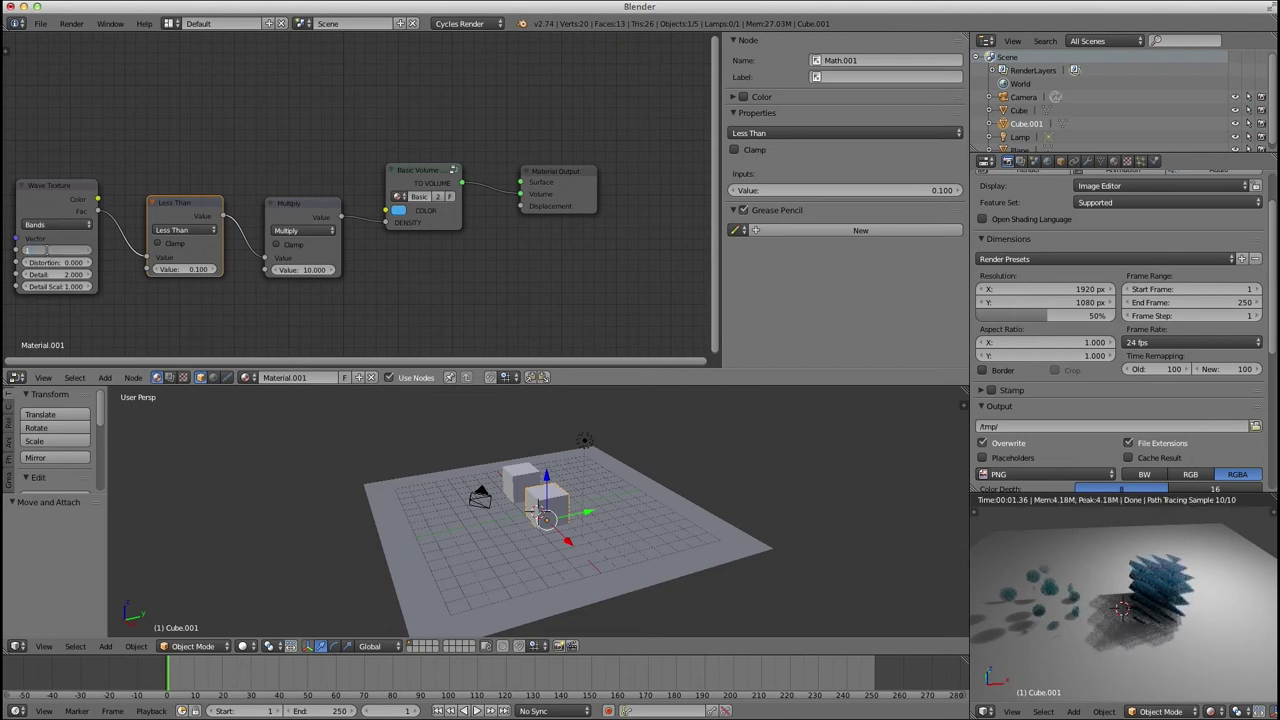
pyautogui.write('1.5')
pyautogui.press('Return')
# Lower the Less Than threshold to 0.040 and orbit the render to view the thinner planes.
pyautogui.moveTo(186, 269)
pyautogui.mouseDown()
pyautogui.moveTo(158, 269)
pyautogui.moveTo(174, 269)
pyautogui.mouseUp()
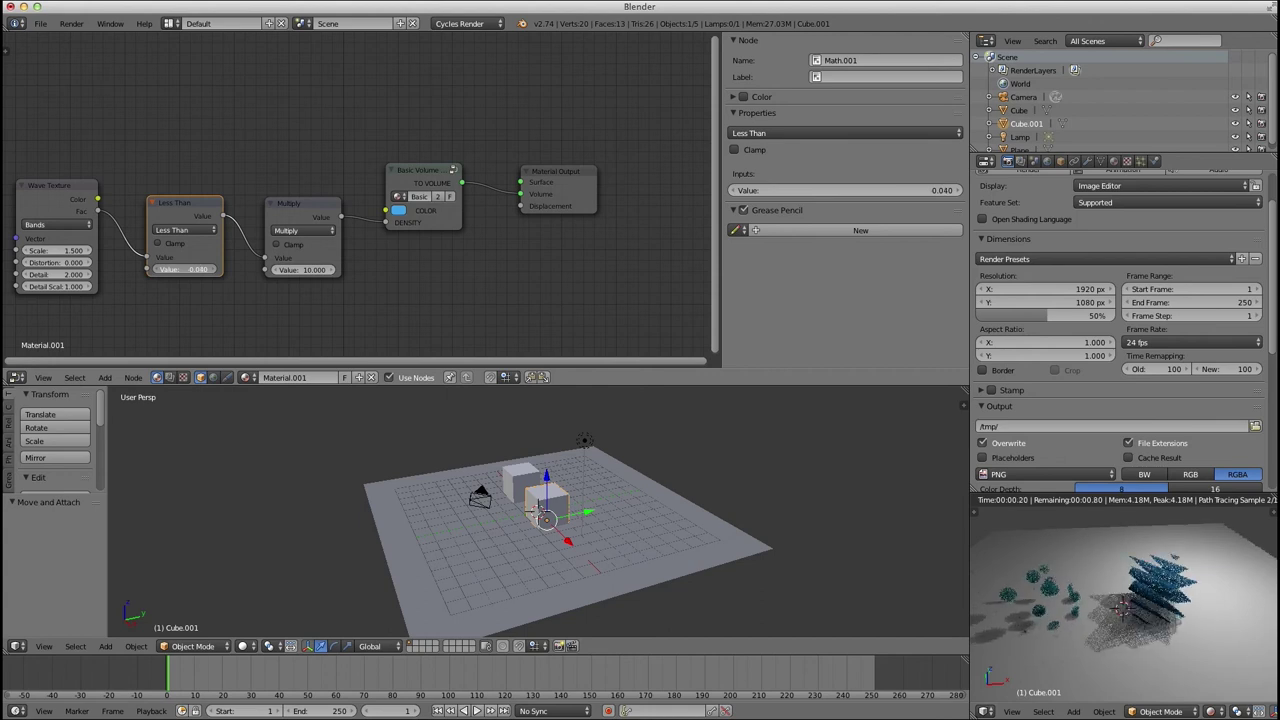
pyautogui.moveTo(1188, 623); pyautogui.dragTo(1143, 590, button='middle')
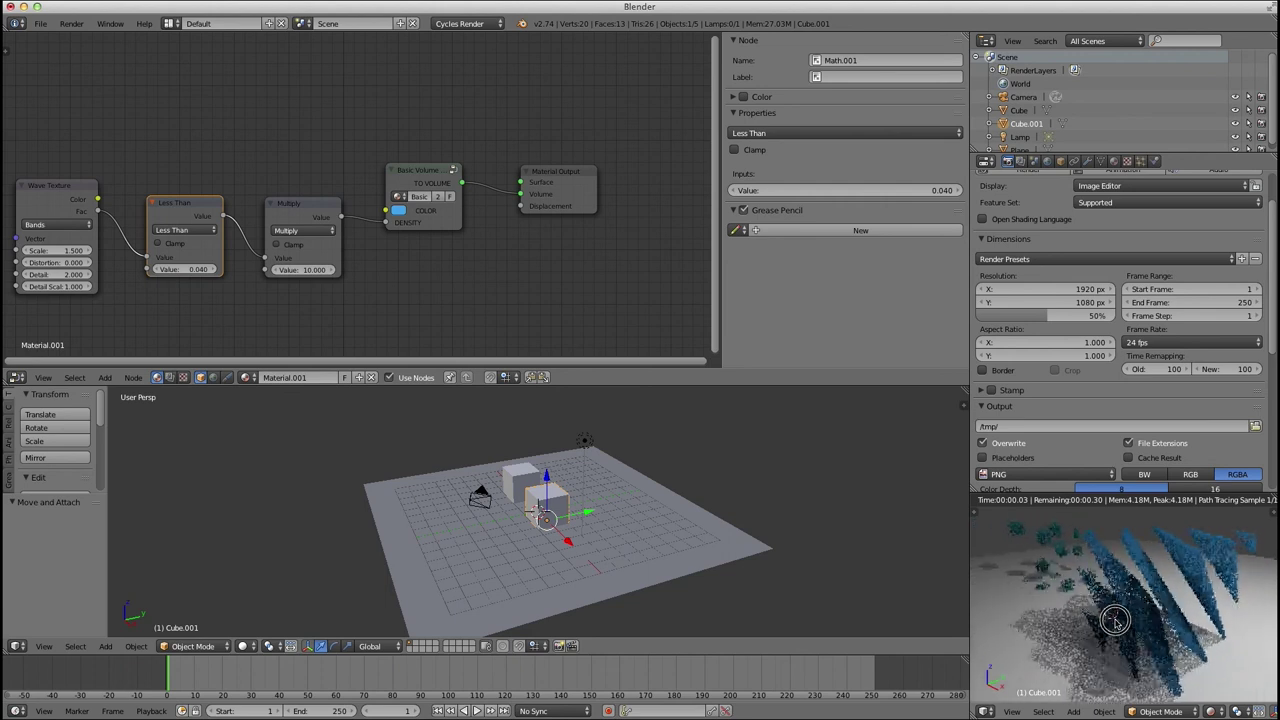
pyautogui.moveTo(1148, 640); pyautogui.dragTo(1185, 628, button='middle')
# Spread out the Less Than, Multiply, Basic Volume and Output nodes and widen Basic Volume.
pyautogui.moveTo(180, 200); pyautogui.dragTo(151, 198)
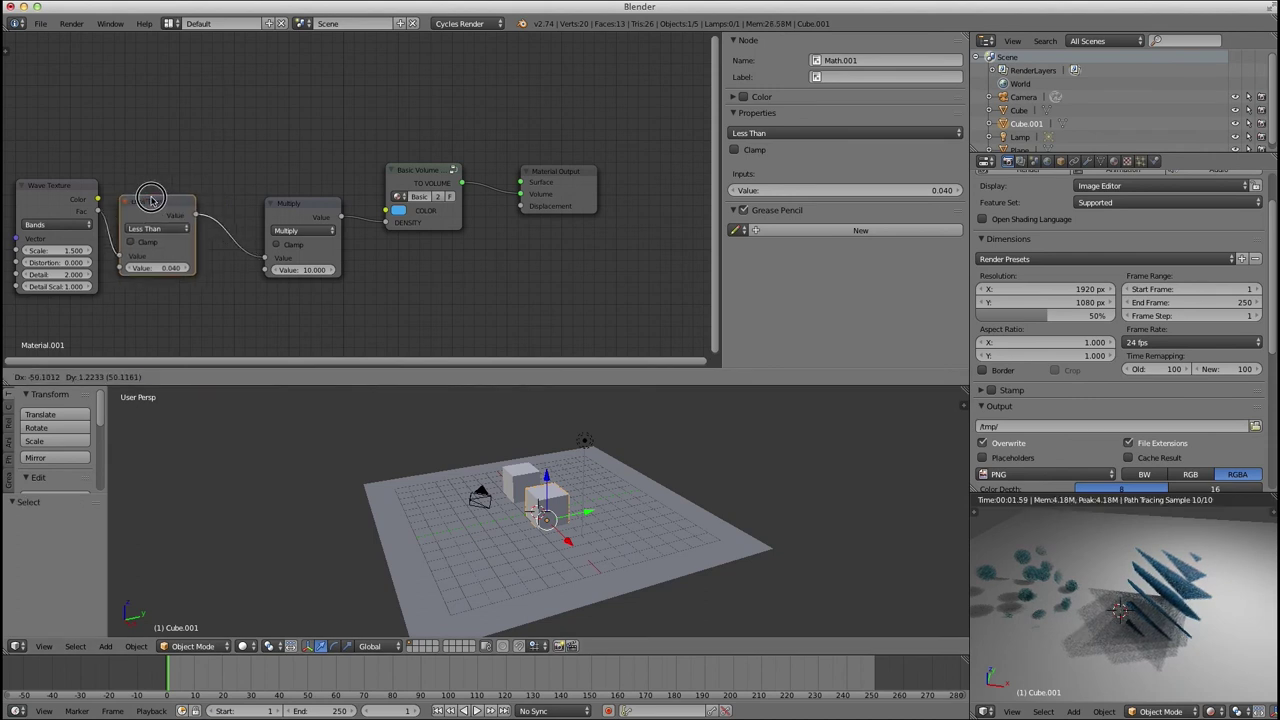
pyautogui.moveTo(306, 214); pyautogui.dragTo(269, 205)
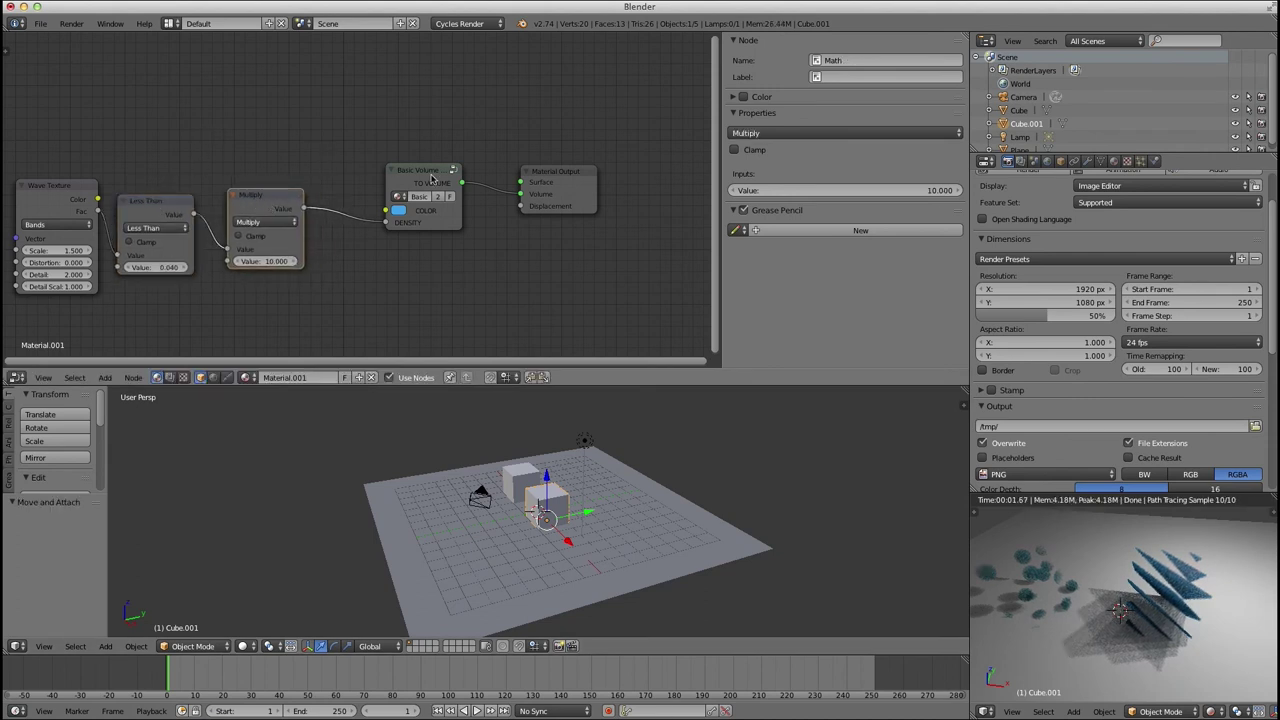
pyautogui.moveTo(432, 178); pyautogui.dragTo(435, 160)
pyautogui.moveTo(573, 191); pyautogui.dragTo(629, 190)
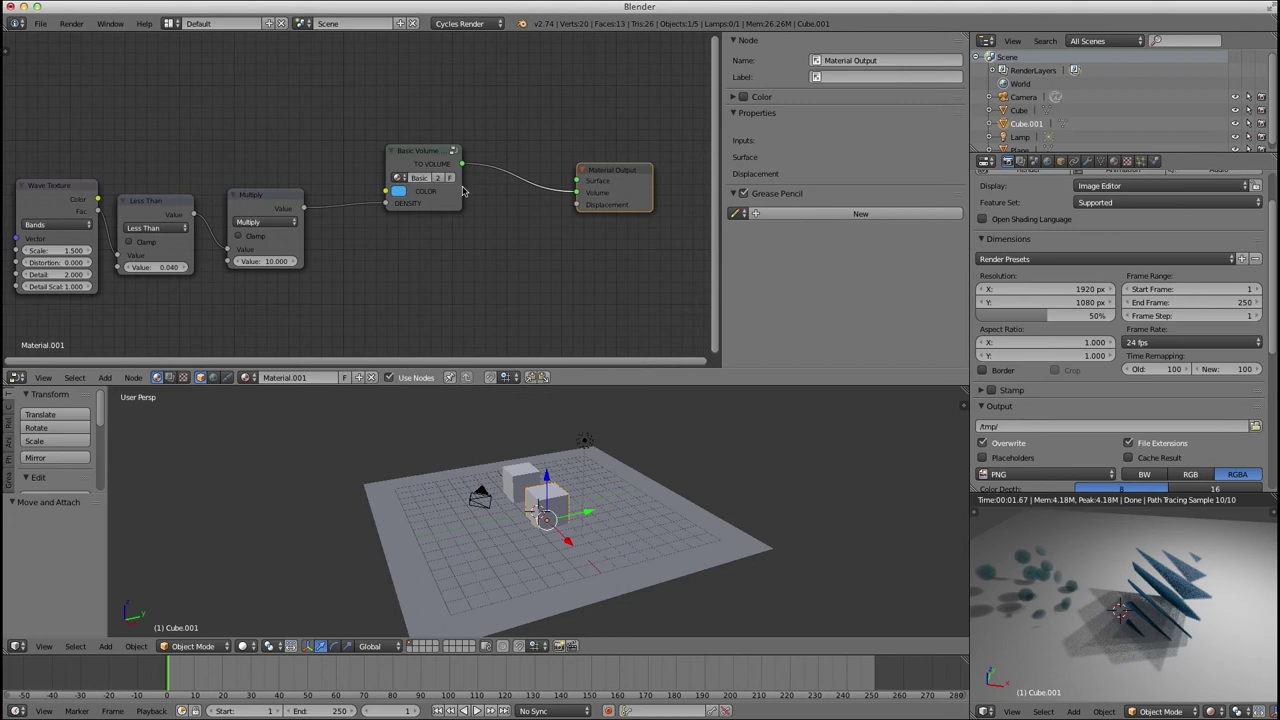
pyautogui.moveTo(463, 191); pyautogui.dragTo(529, 193)
# Add an RGB node feeding the Basic Volume COLOR input, then move the cube along X.
pyautogui.hotkey('shift', 'a')
pyautogui.moveTo(218, 124)
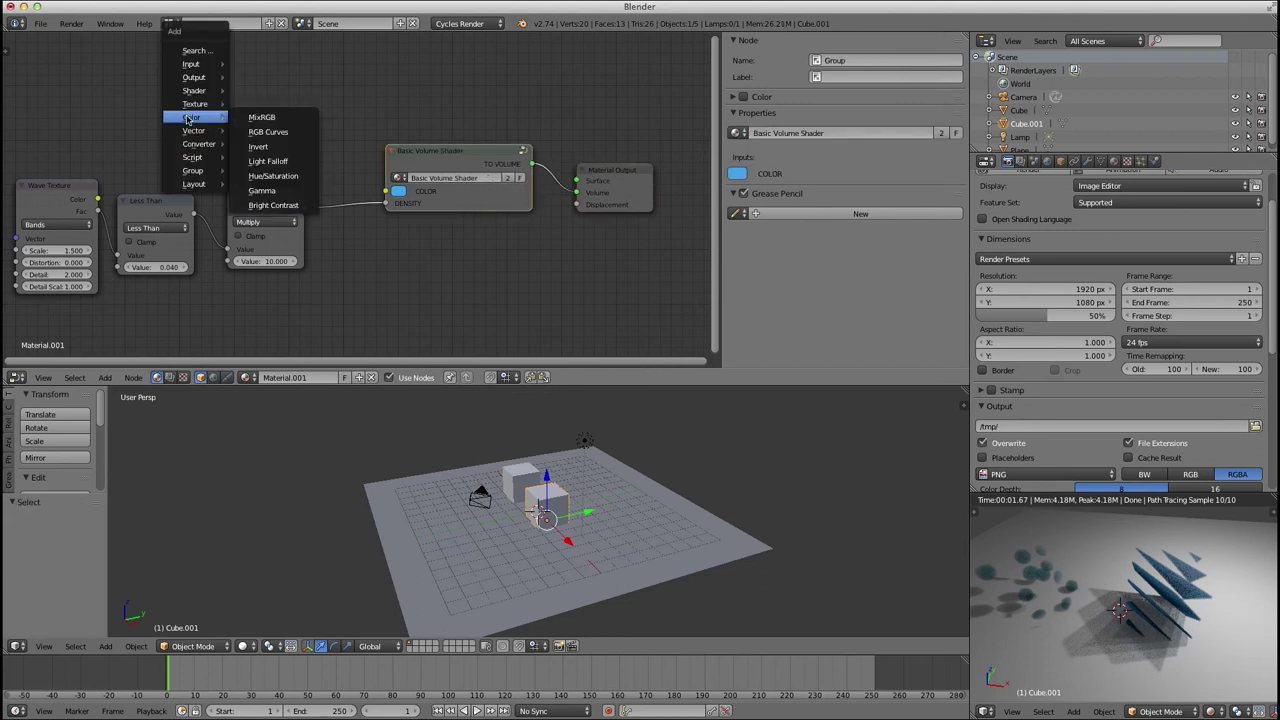
pyautogui.moveTo(194, 63)
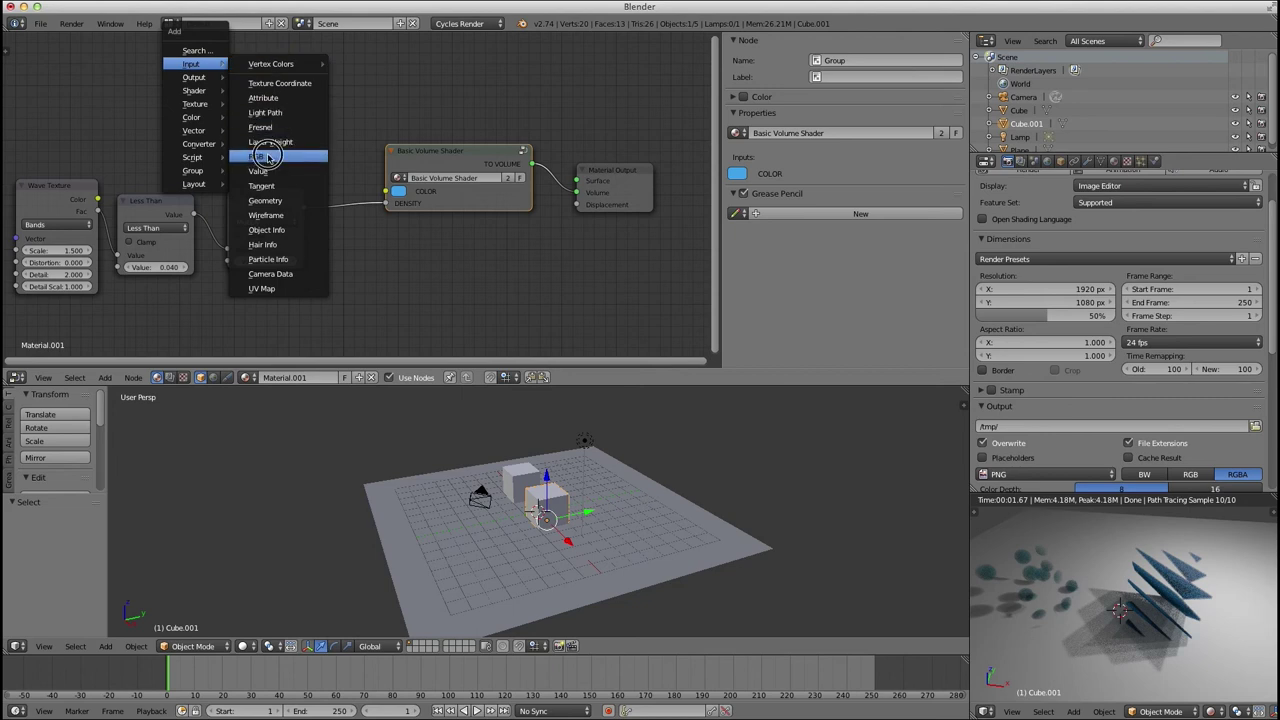
pyautogui.click(270, 157)
pyautogui.click(167, 46)
pyautogui.moveTo(241, 61); pyautogui.dragTo(387, 191)
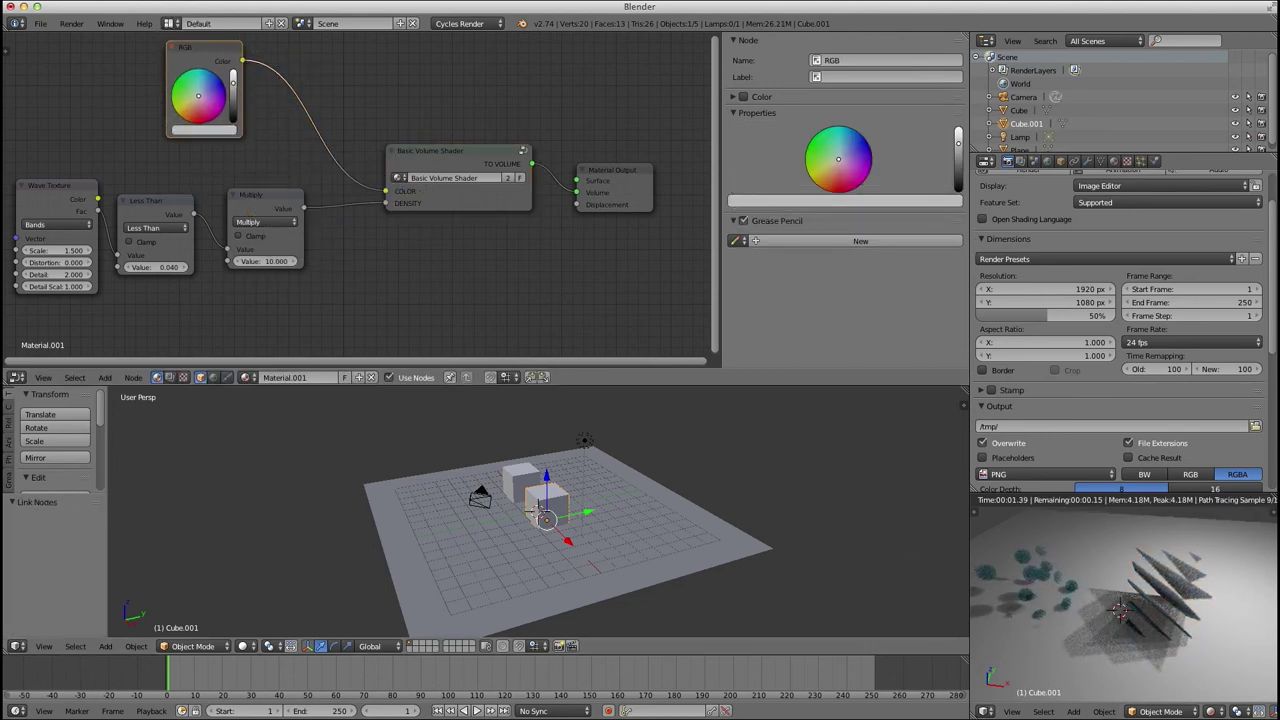
pyautogui.moveTo(1090, 600); pyautogui.dragTo(565, 540, button='middle')
pyautogui.moveTo(565, 540); pyautogui.dragTo(541, 505)
# On Cube, wire the RGB node to the shader's COLOR and wrap it in a COLOR node group.
pyautogui.rightClick(538, 505)
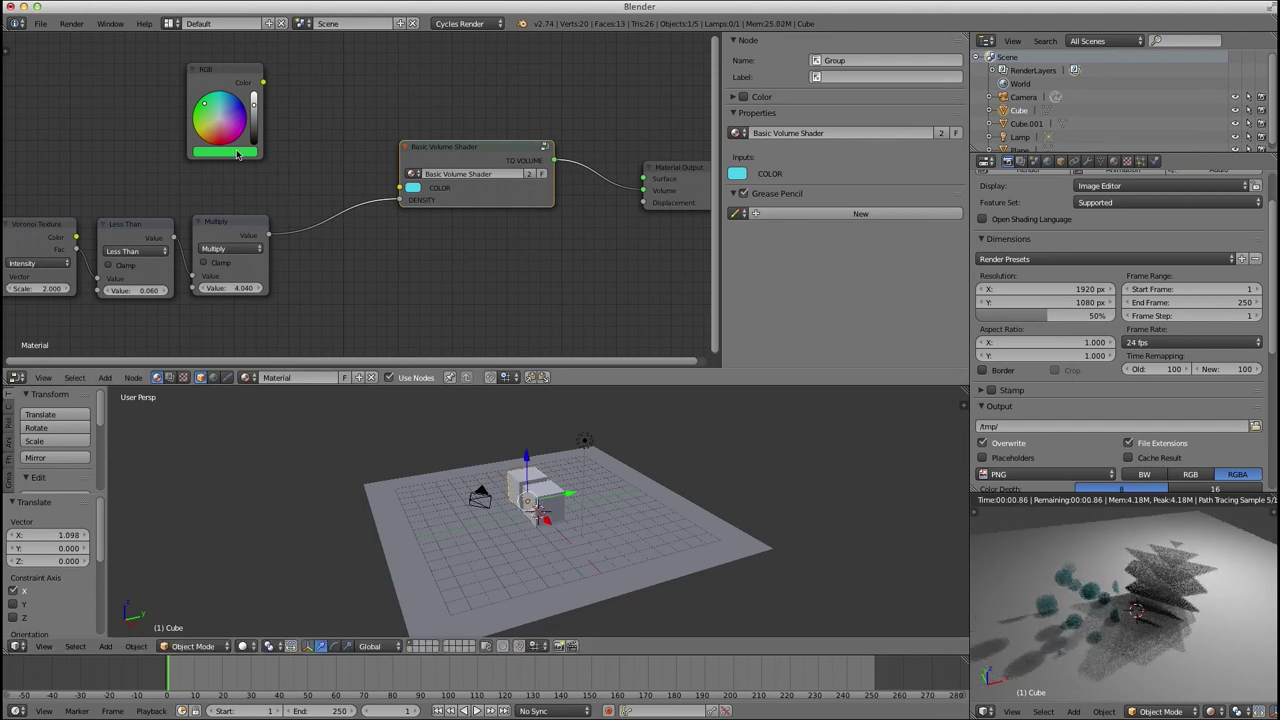
pyautogui.moveTo(263, 82); pyautogui.dragTo(400, 187)
pyautogui.click(238, 81)
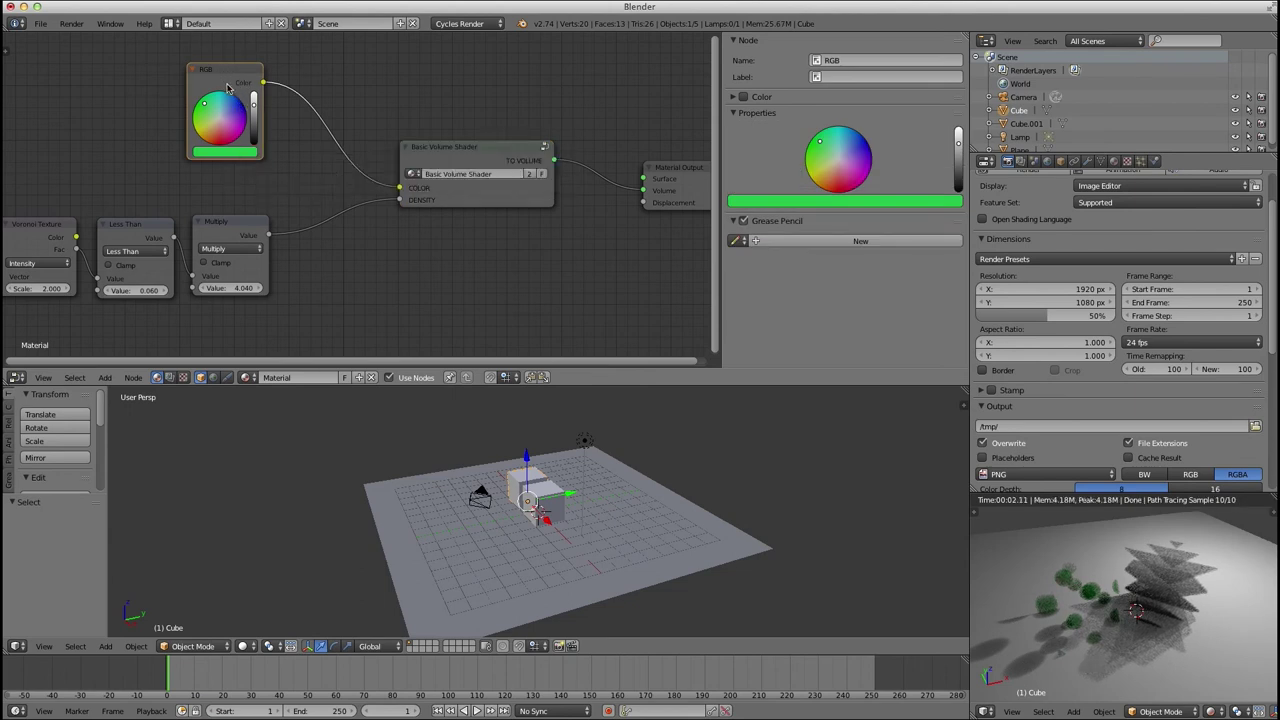
pyautogui.hotkey('ctrl', 'g')
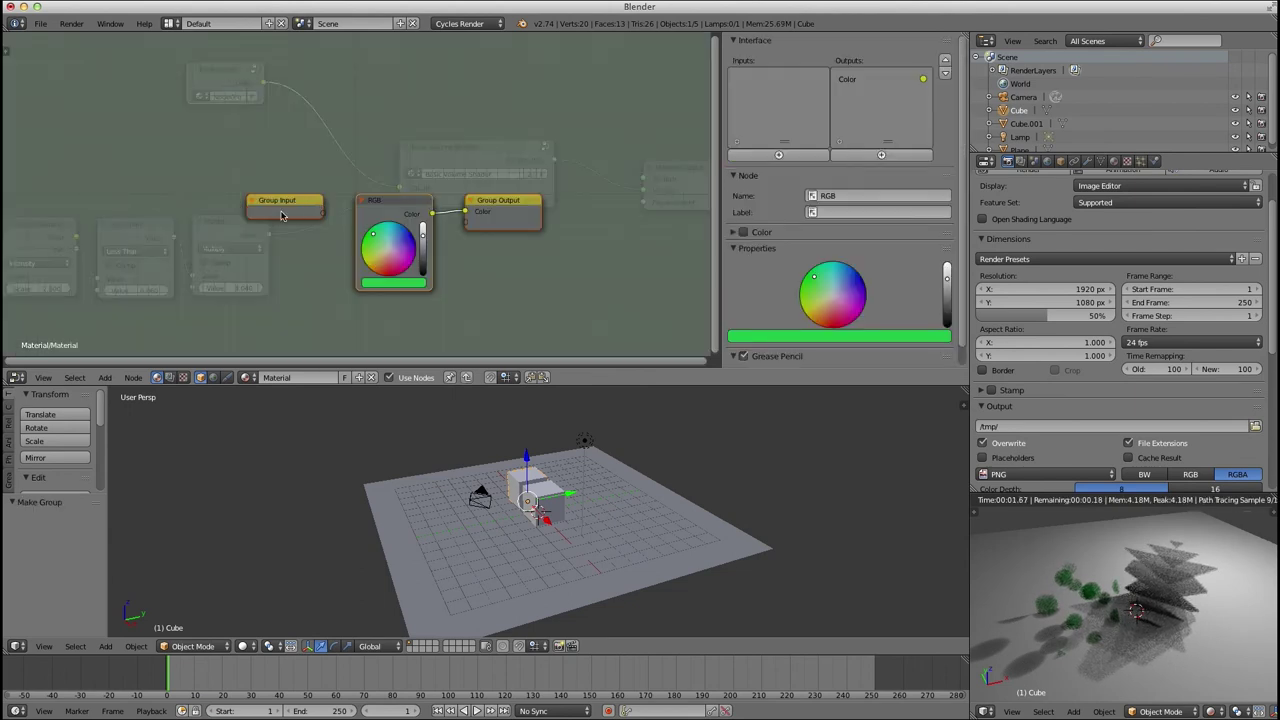
pyautogui.moveTo(281, 215); pyautogui.dragTo(231, 217)
pyautogui.moveTo(513, 215); pyautogui.dragTo(543, 233)
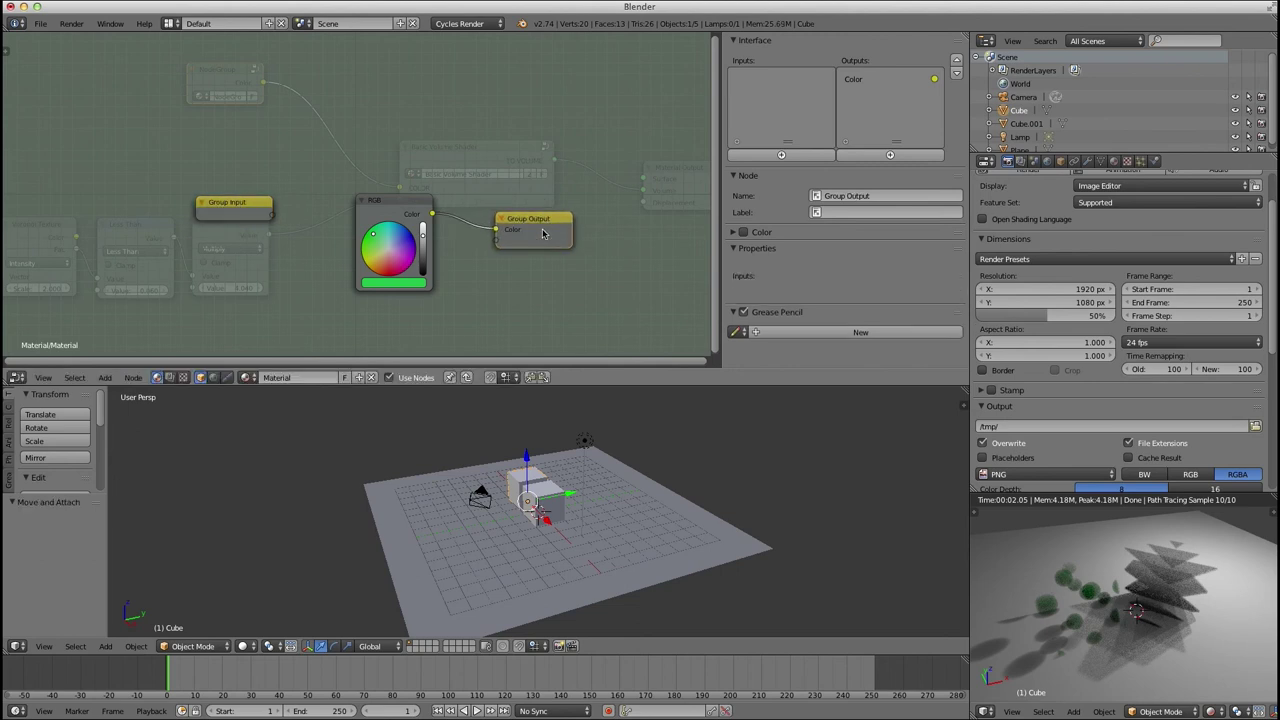
pyautogui.press('Tab')
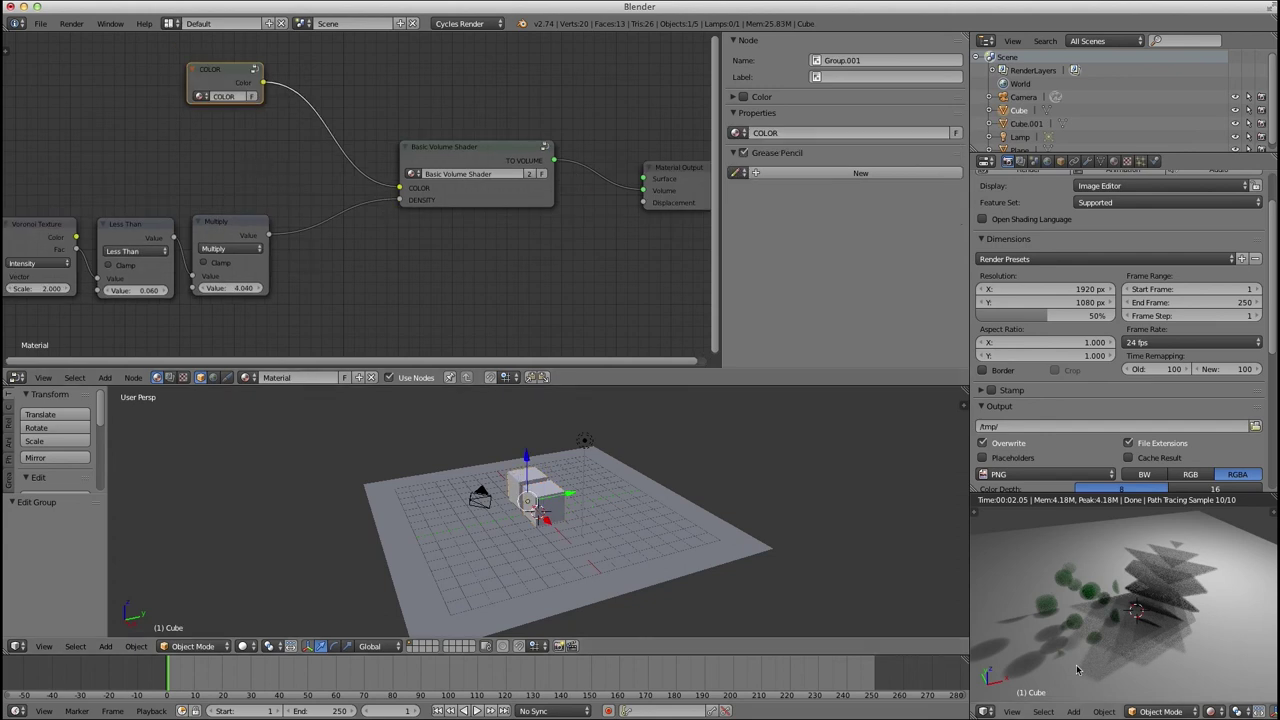
# Select Cube.001 and delete its RGB node.
pyautogui.moveTo(500, 515); pyautogui.dragTo(539, 509, button='middle')
pyautogui.scroll(2, 560, 513)
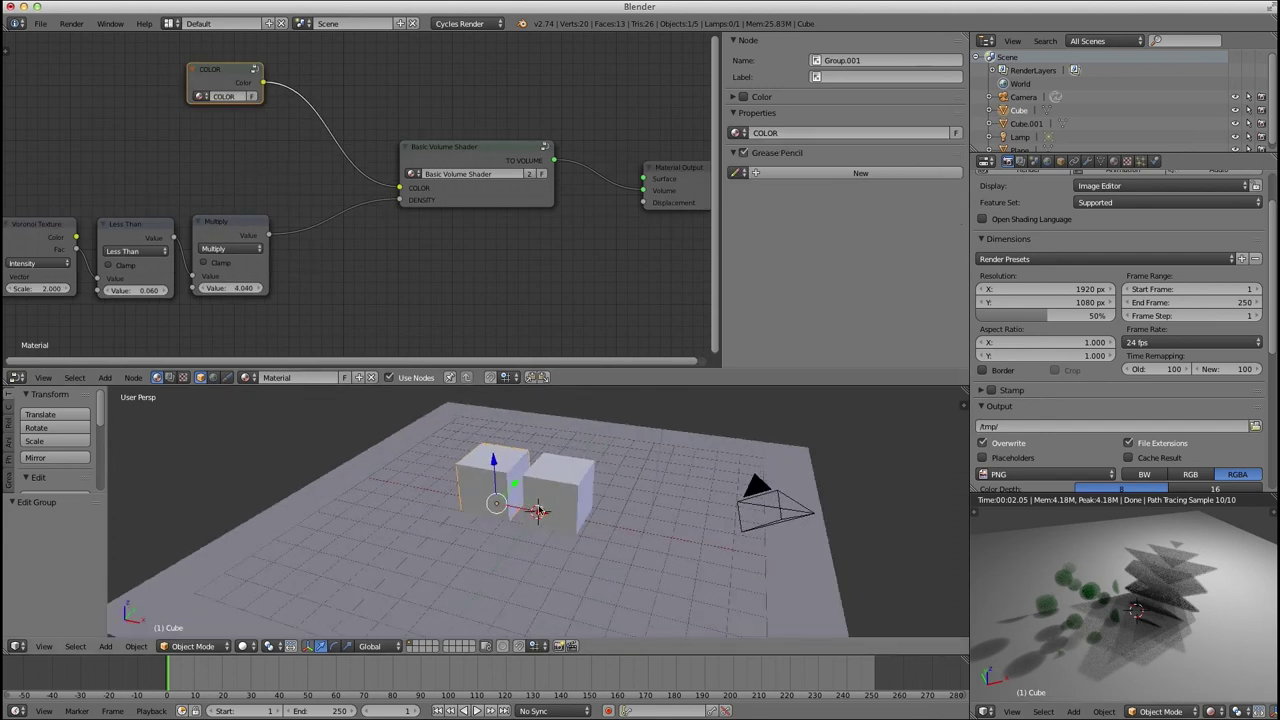
pyautogui.rightClick(586, 472)
pyautogui.moveTo(403, 246); pyautogui.dragTo(429, 251, button='middle')
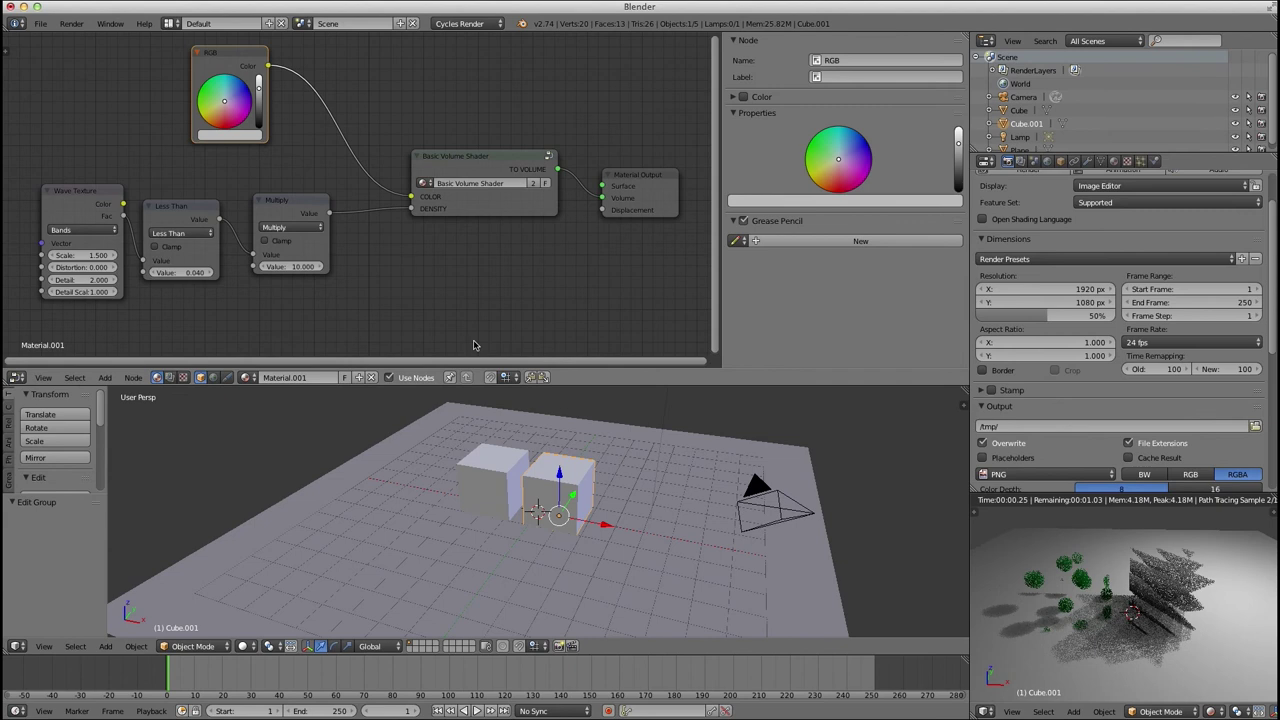
pyautogui.press('x')
# Add the shared COLOR group node and connect it to the Basic Volume Shader's COLOR.
pyautogui.hotkey('shift', 'a')
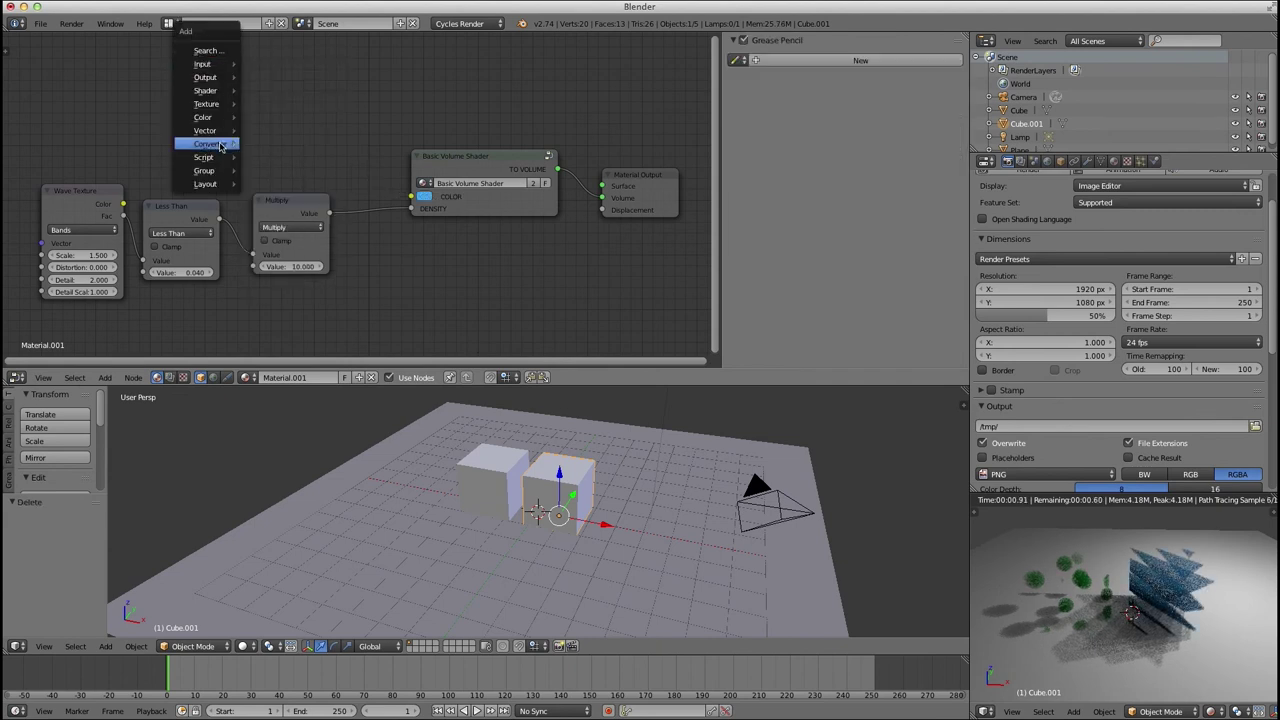
pyautogui.moveTo(207, 175)
pyautogui.click(272, 221)
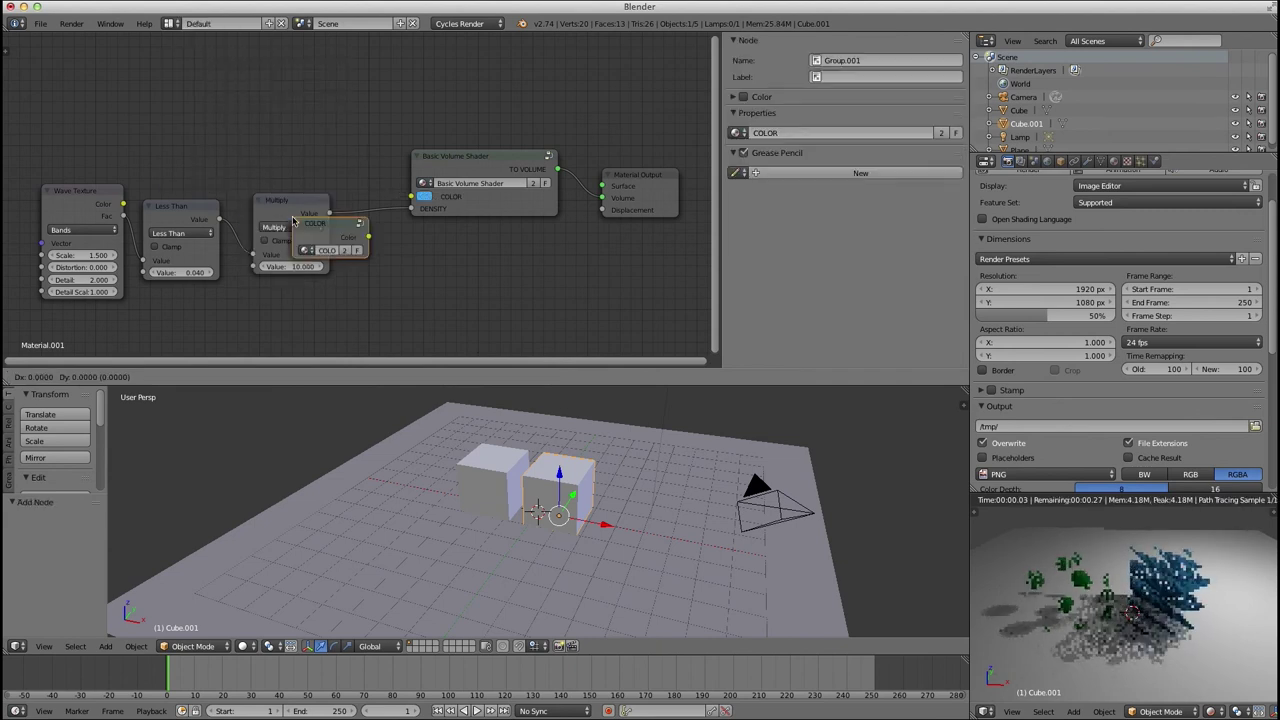
pyautogui.click(238, 87)
pyautogui.moveTo(308, 103); pyautogui.dragTo(412, 196)
pyautogui.moveTo(234, 96); pyautogui.dragTo(193, 96)
# Edit the COLOR group's colour to blue.
pyautogui.press('Tab')
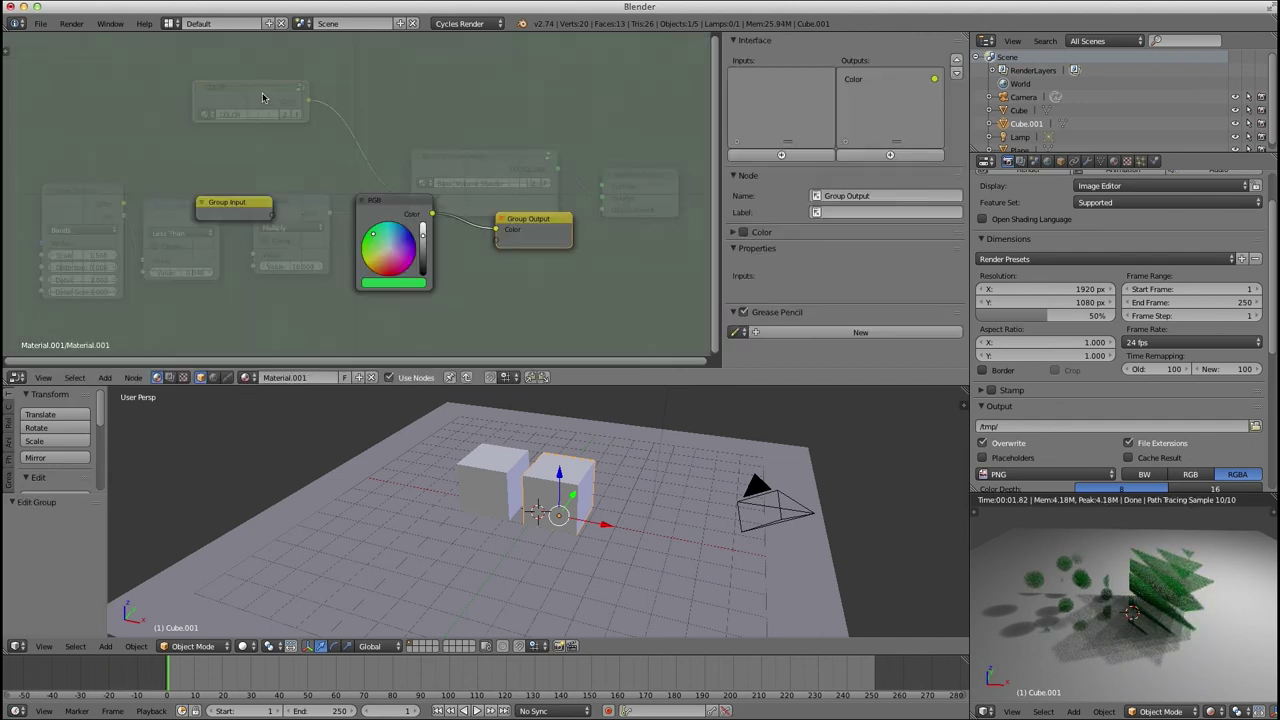
pyautogui.click(396, 236)
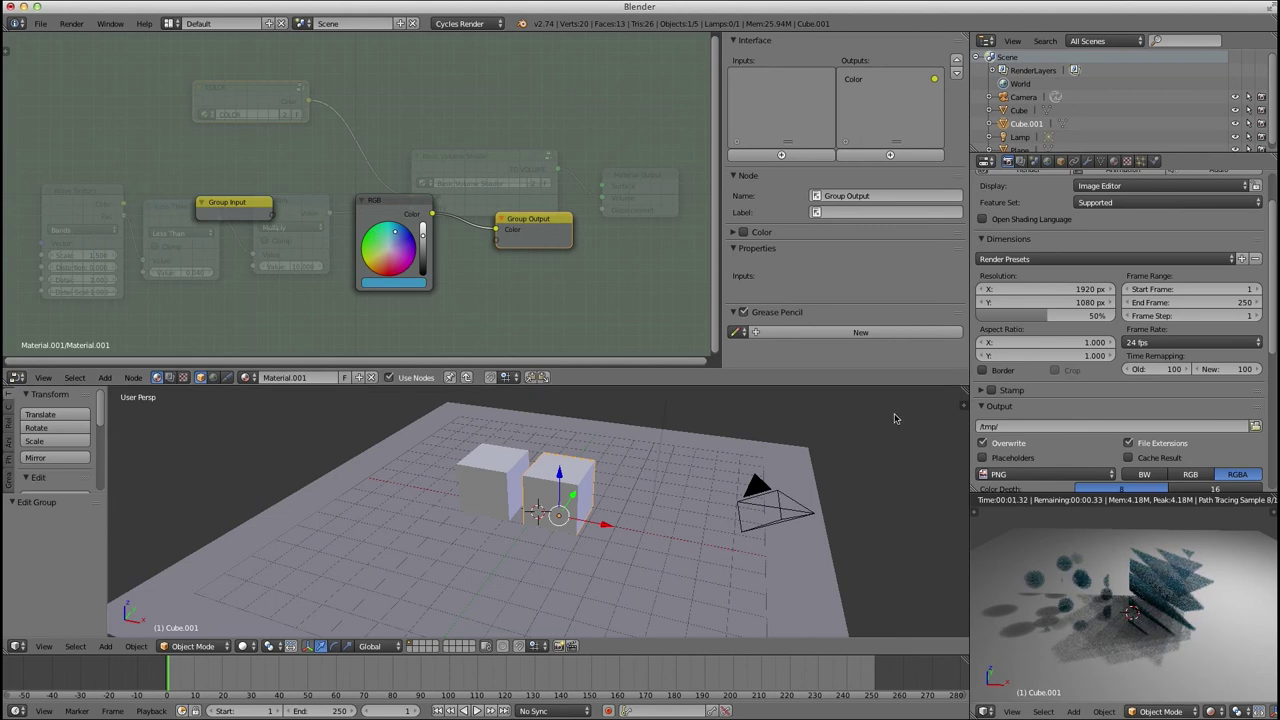
pyautogui.press('Tab')
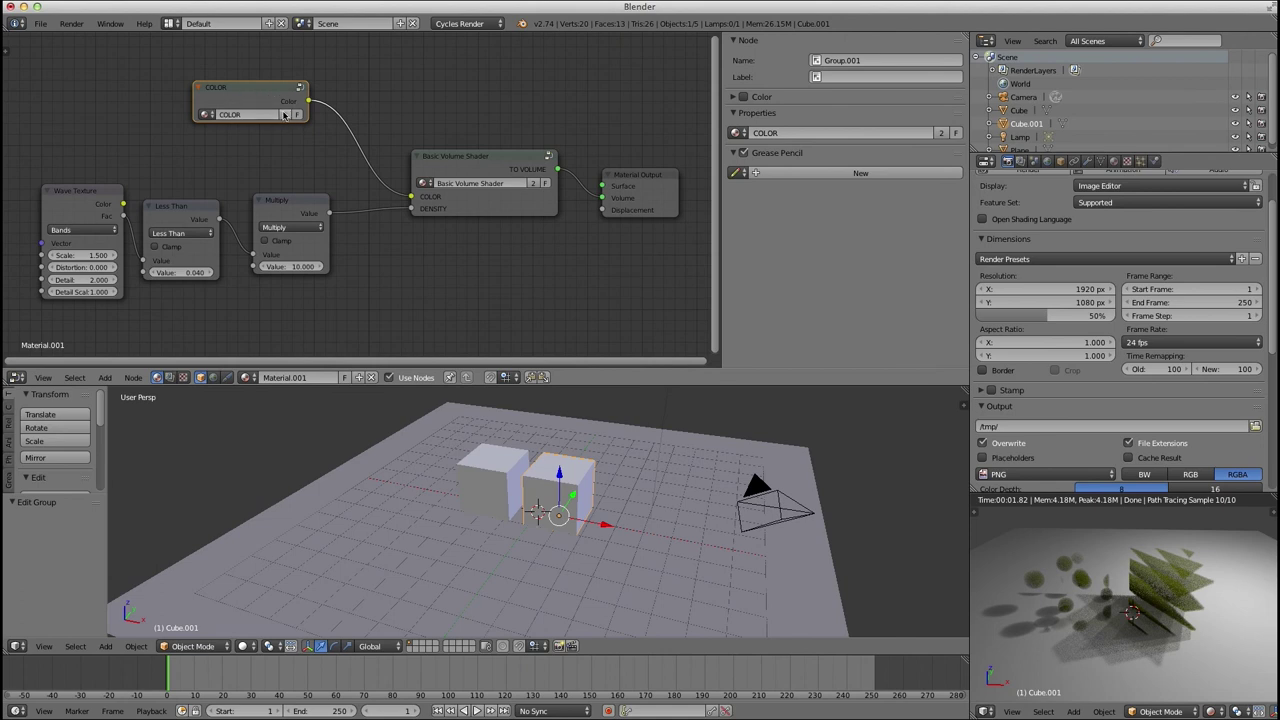
# Duplicate the Basic Volume Shader node, then delete the duplicate.
pyautogui.click(508, 166)
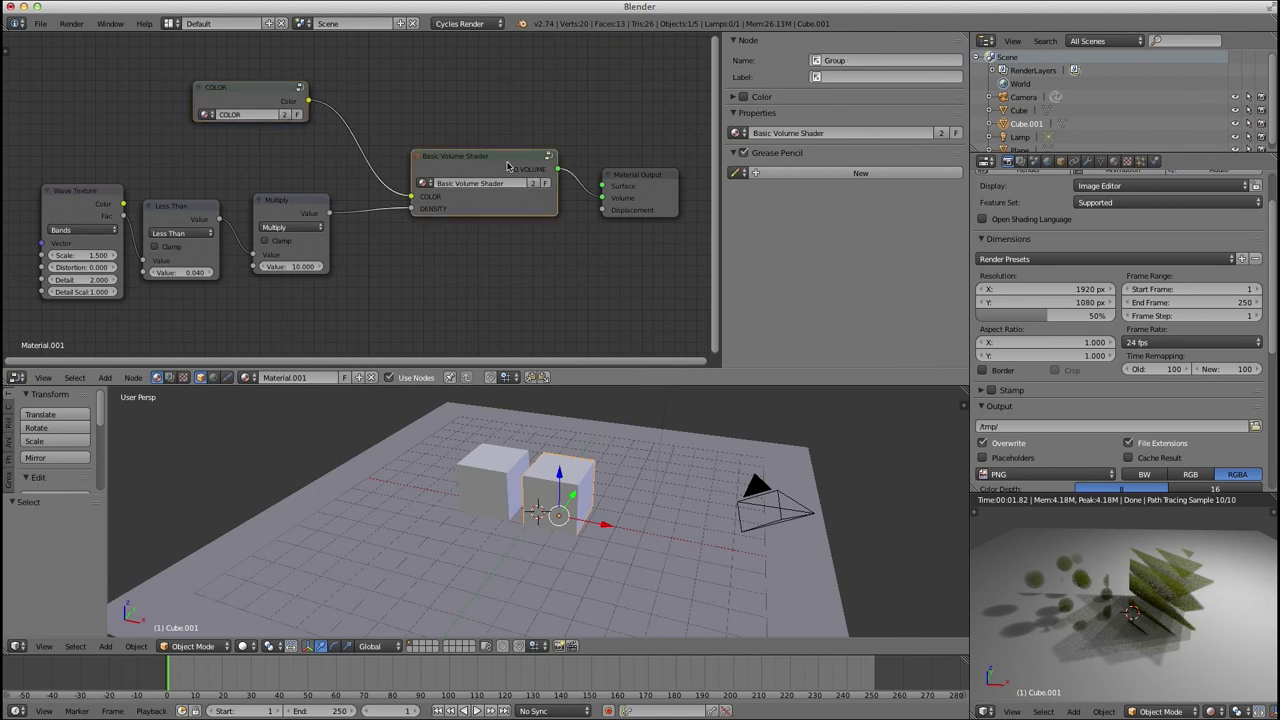
pyautogui.hotkey('shift', 'd')
pyautogui.click(563, 289)
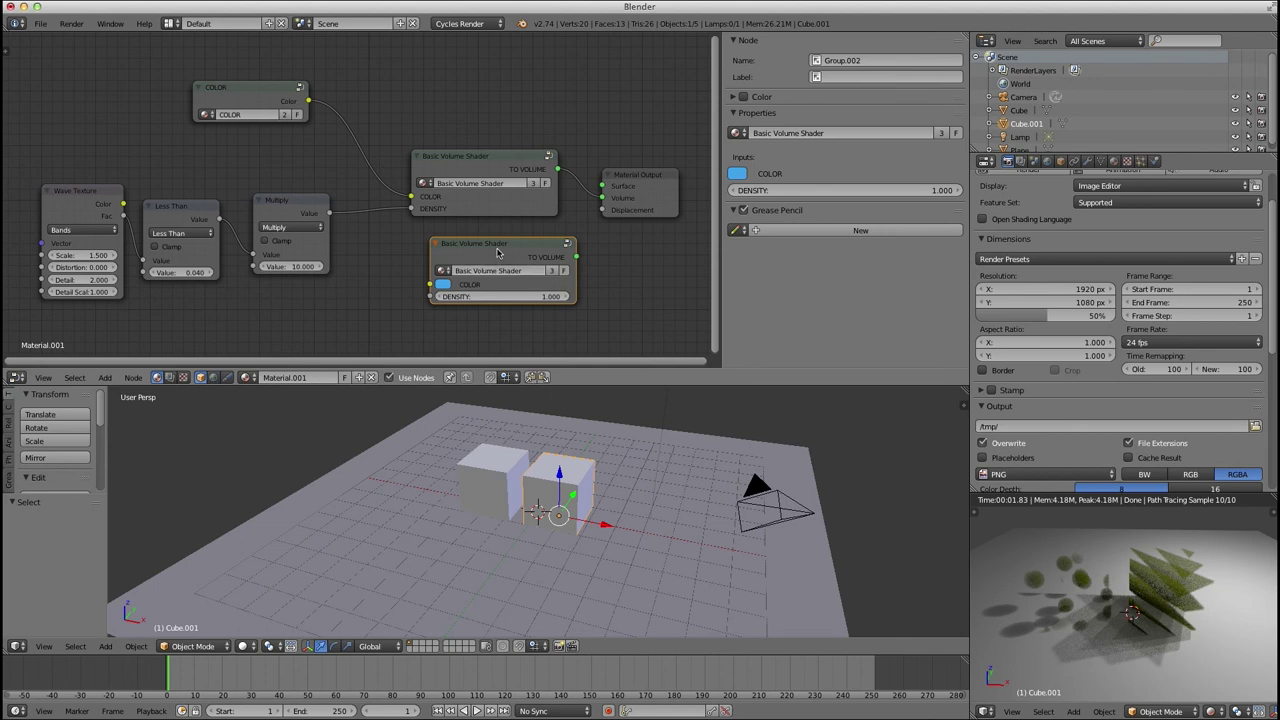
pyautogui.moveTo(497, 252); pyautogui.dragTo(482, 252)
pyautogui.press('x')
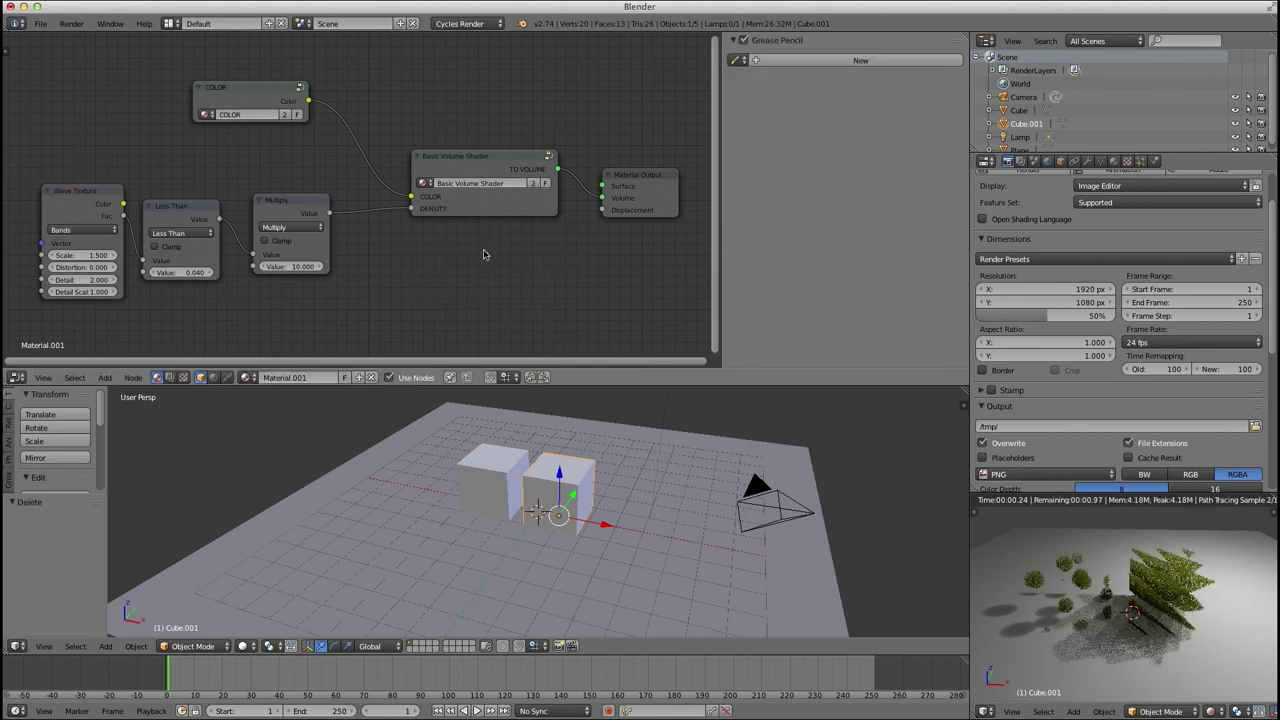
# Enter the COLOR group and move the RGB and group input nodes aside.
pyautogui.click(538, 200)
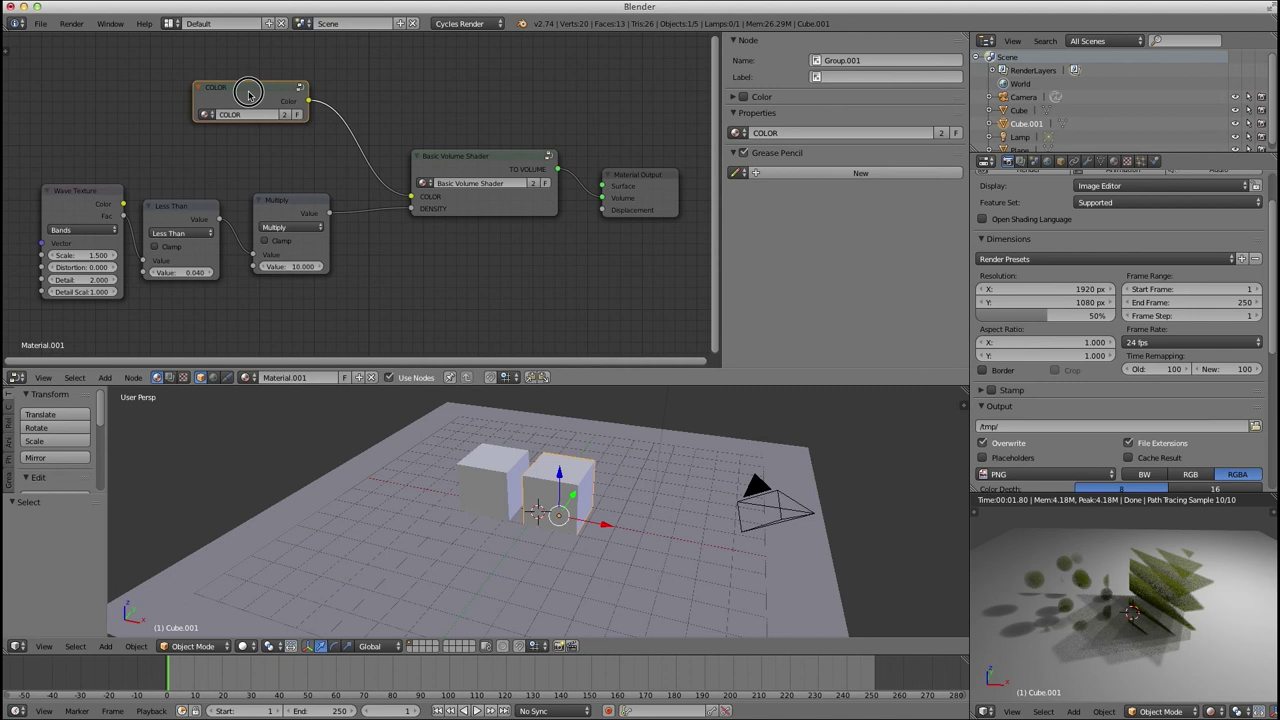
pyautogui.press('Tab')
pyautogui.moveTo(399, 222); pyautogui.dragTo(231, 92)
pyautogui.click(230, 204)
pyautogui.moveTo(230, 204); pyautogui.dragTo(162, 220)
# Add a Noise Texture whose colour feeds the group output.
pyautogui.hotkey('shift', 'a')
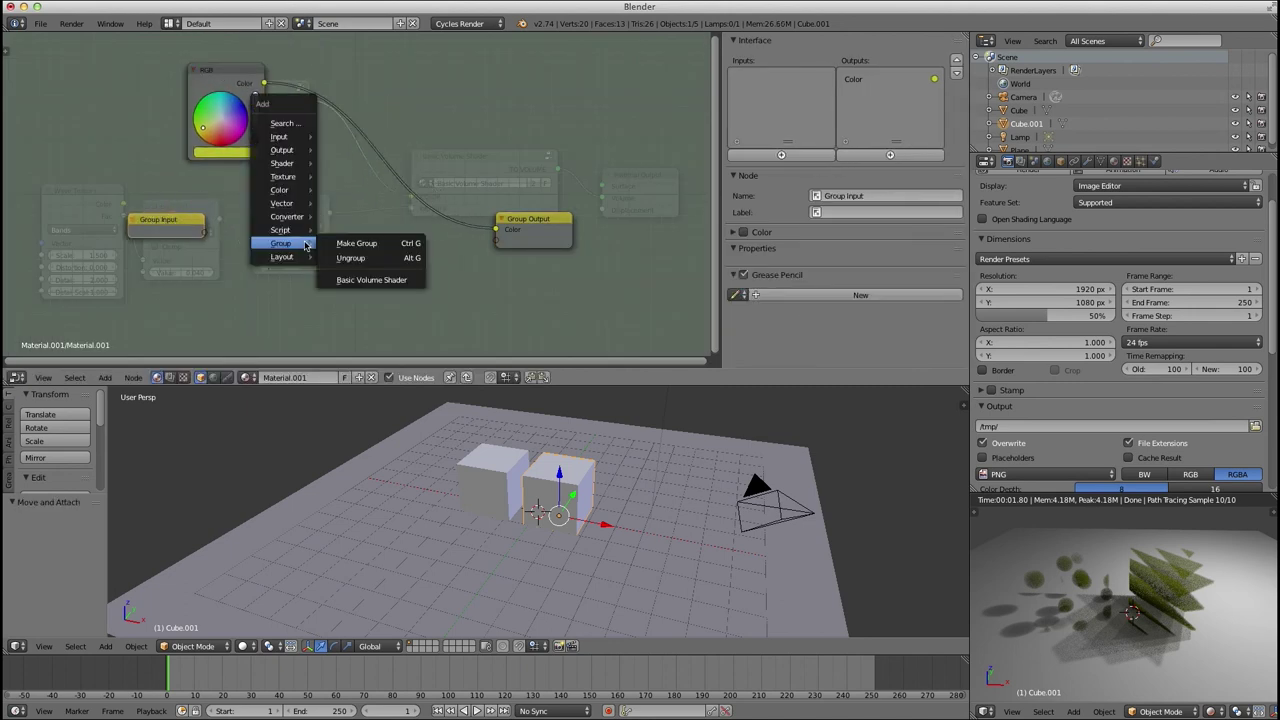
pyautogui.moveTo(284, 178)
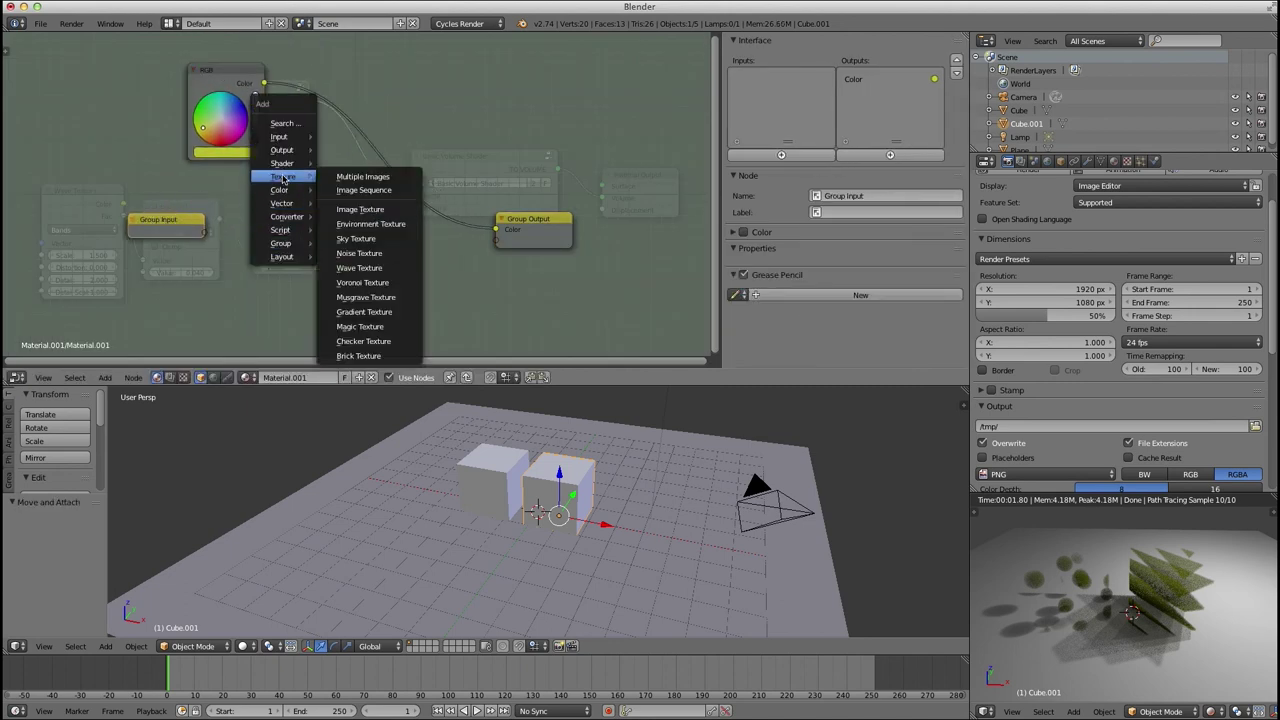
pyautogui.click(358, 253)
pyautogui.click(343, 243)
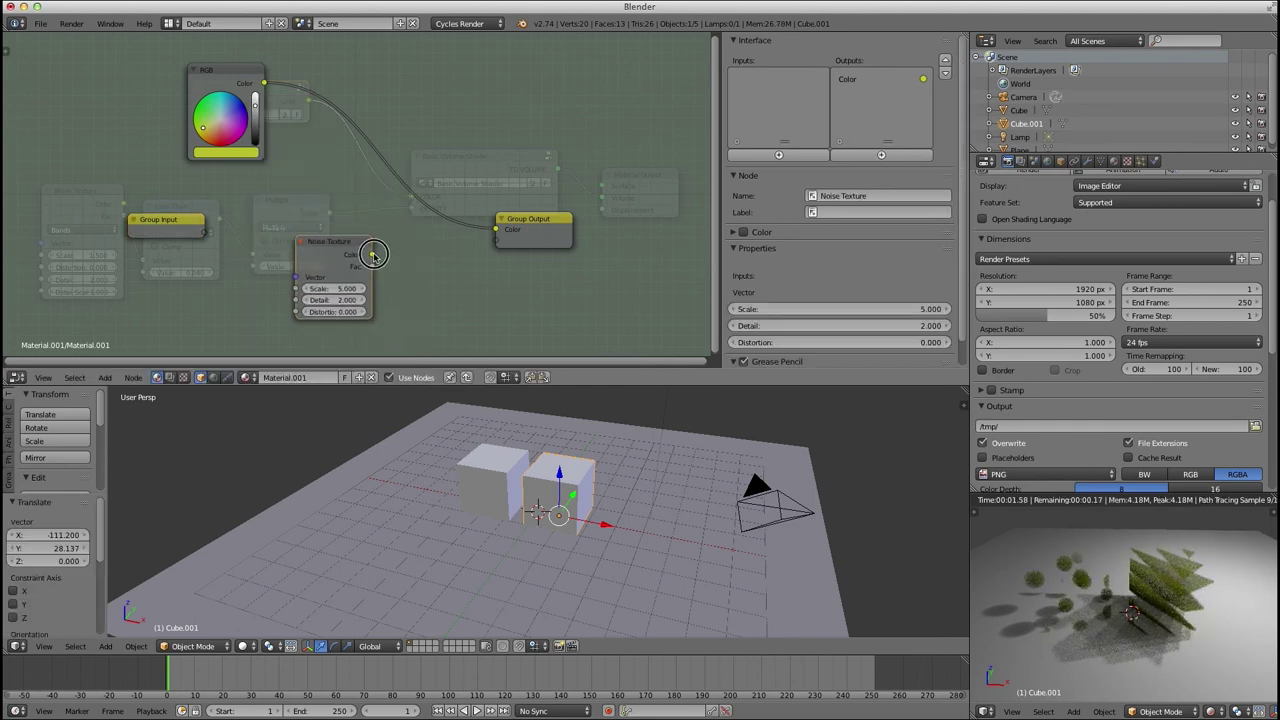
pyautogui.moveTo(372, 255); pyautogui.dragTo(497, 230)
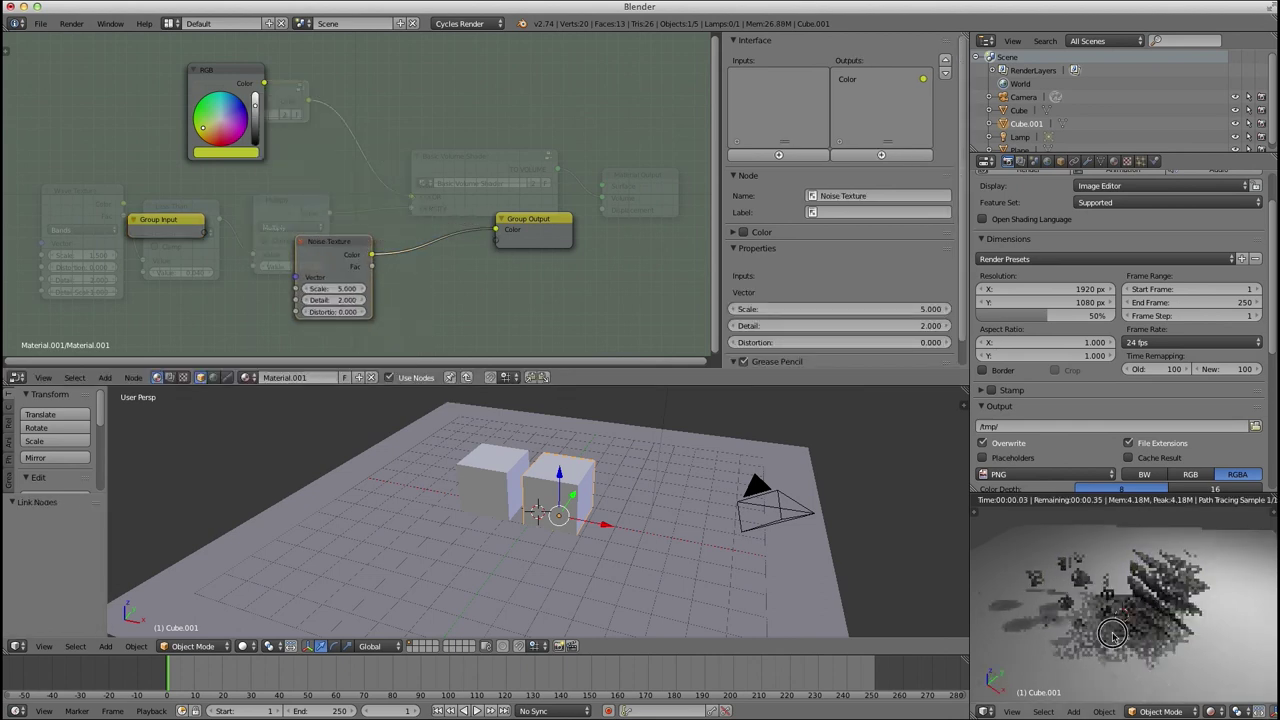
pyautogui.moveTo(327, 260); pyautogui.dragTo(252, 267)
# Splice a Hue Saturation Value node after the noise with Saturation 10.
pyautogui.hotkey('shift', 'a')
pyautogui.moveTo(265, 233)
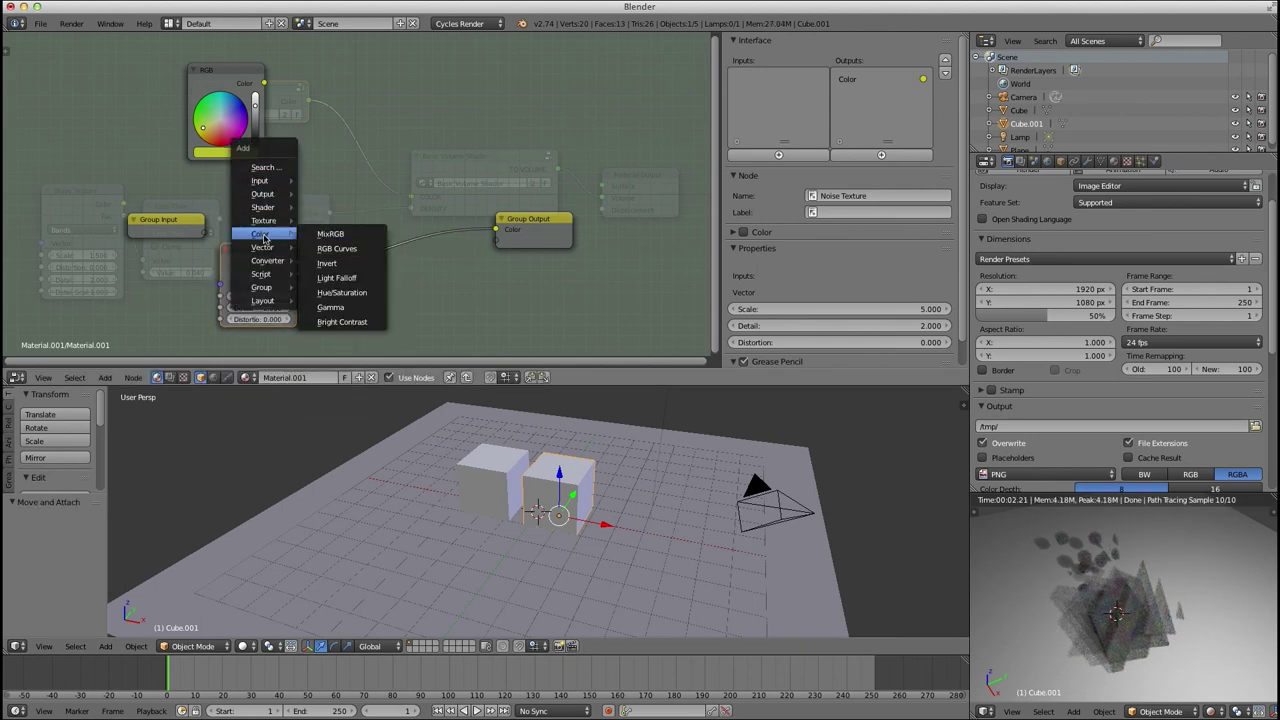
pyautogui.click(340, 289)
pyautogui.click(345, 238)
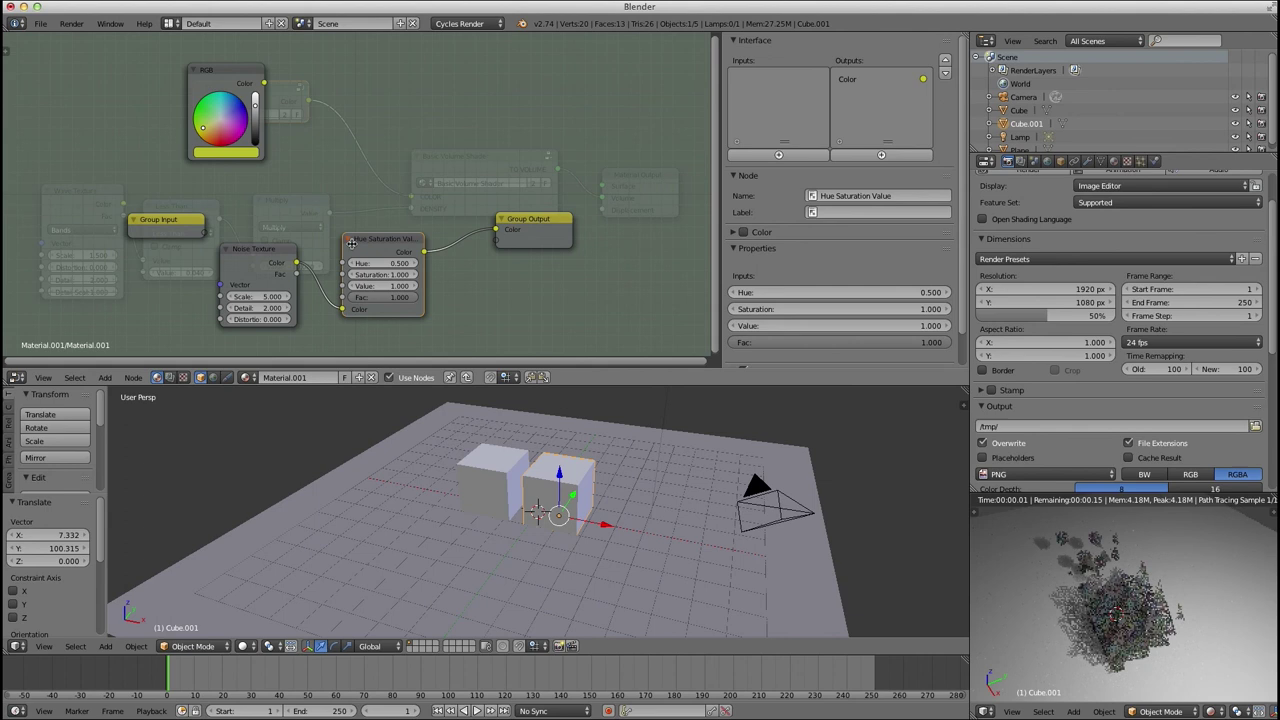
pyautogui.click(380, 273)
pyautogui.write('2')
pyautogui.press('Return')
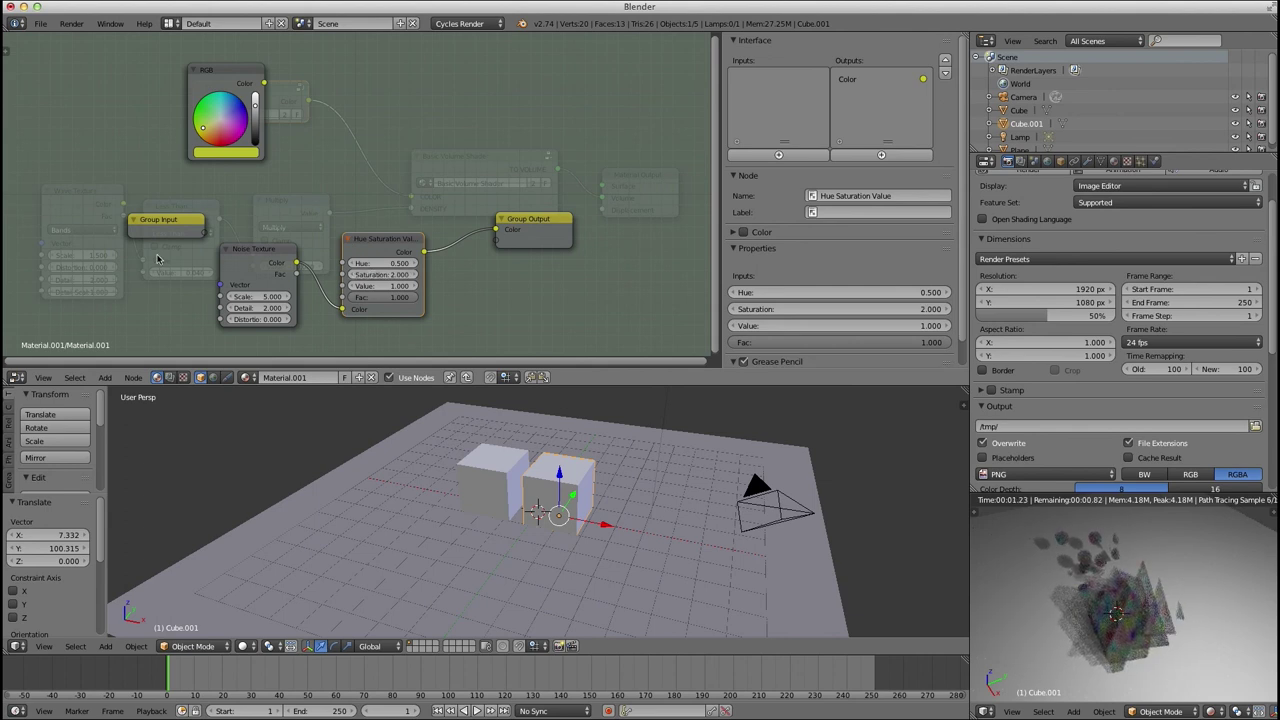
pyautogui.click(376, 273)
pyautogui.write('10')
pyautogui.press('Return')
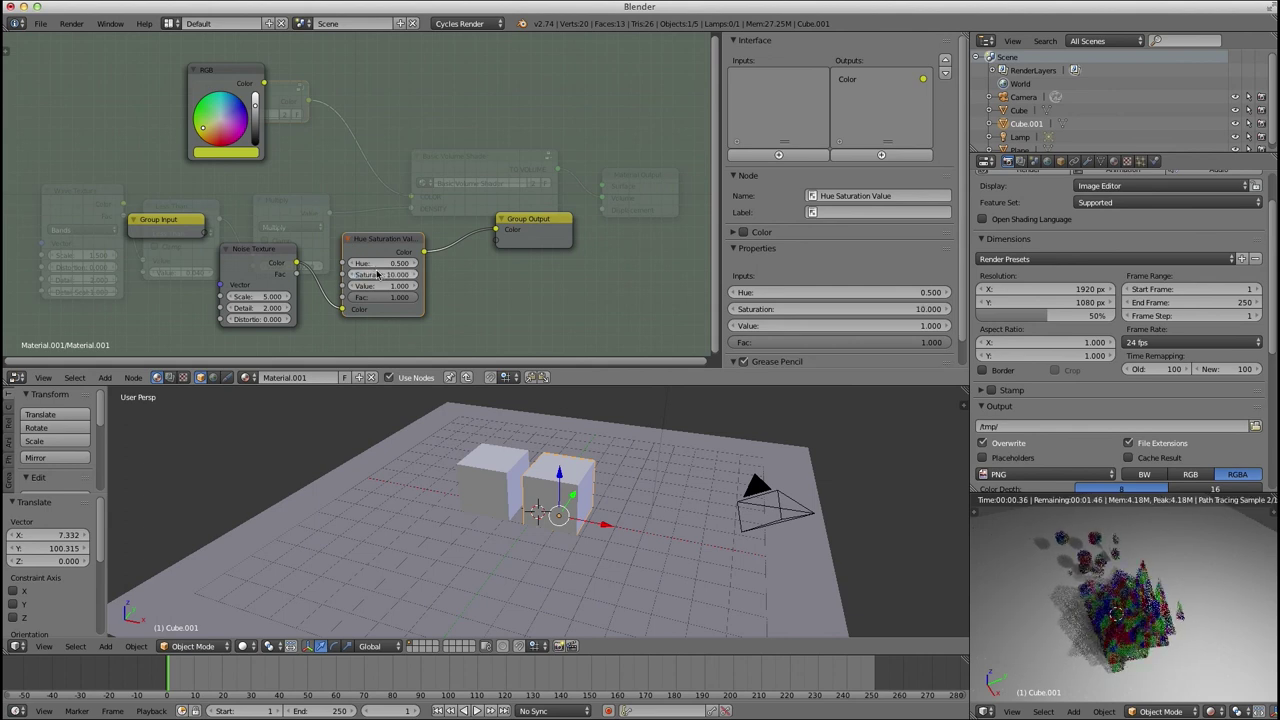
# Set the Hue Saturation Value node's Value to 4.
pyautogui.moveTo(1105, 596); pyautogui.dragTo(1085, 598, button='middle')
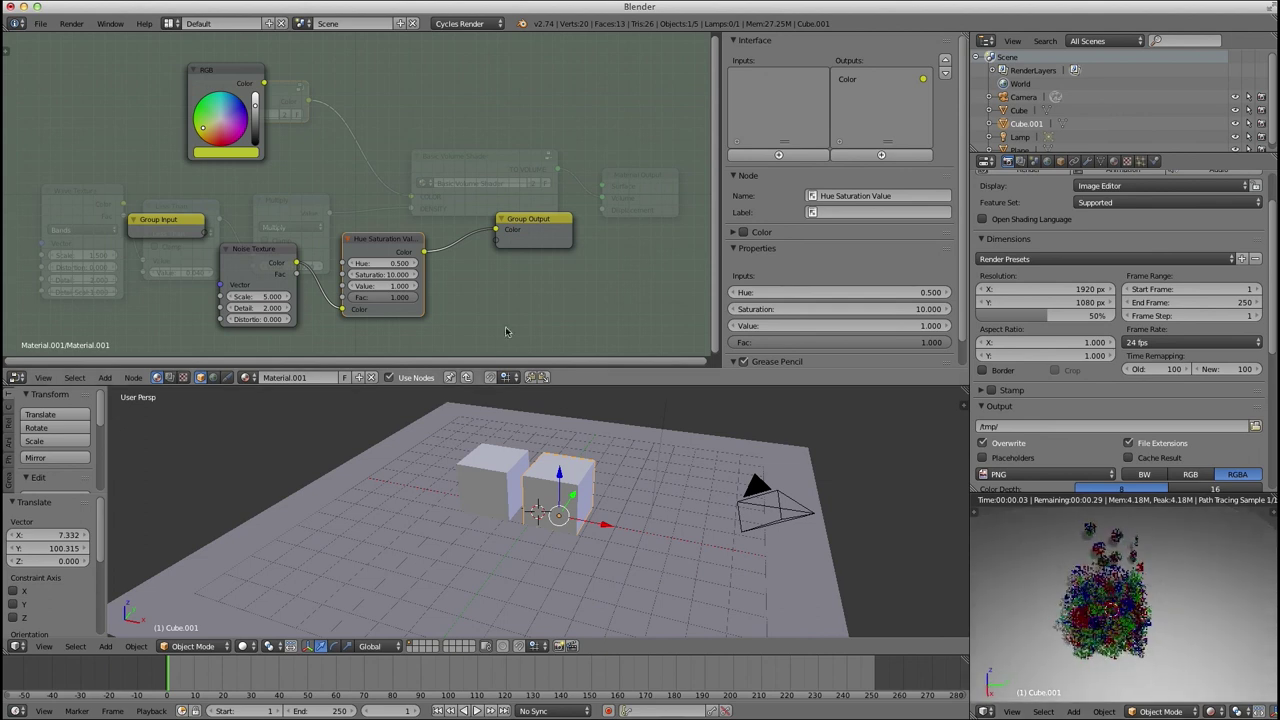
pyautogui.click(371, 286)
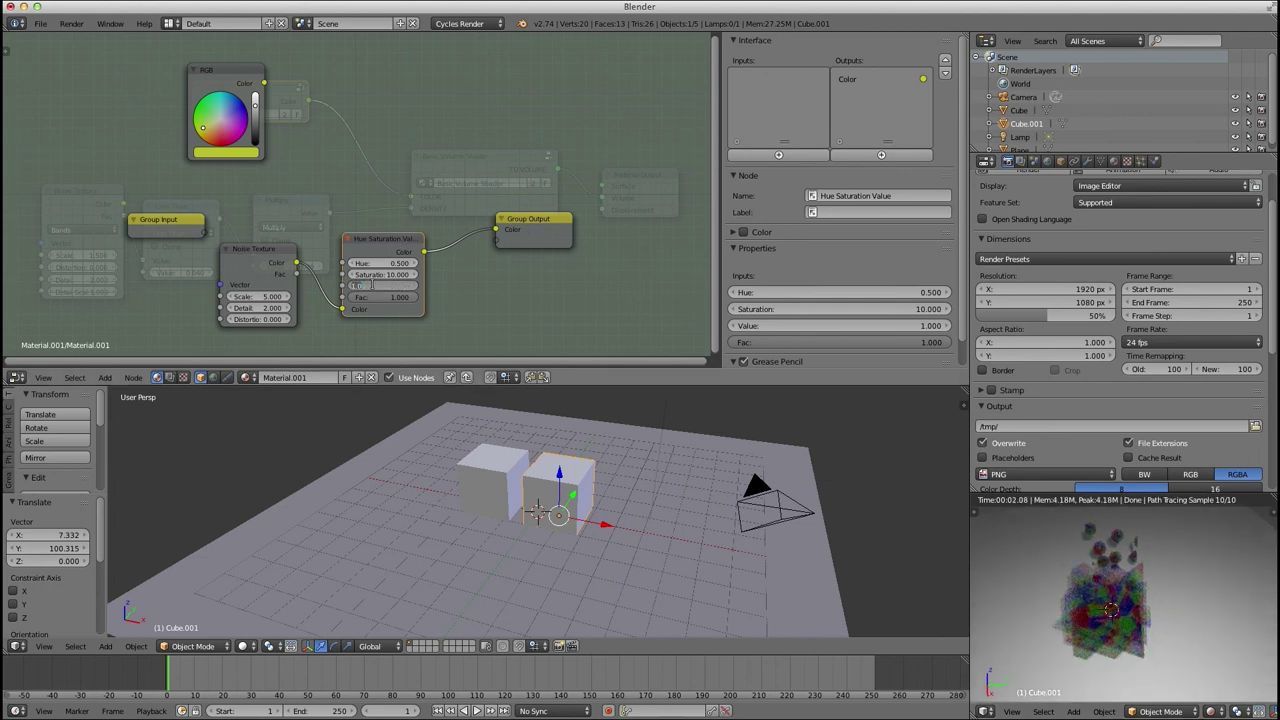
pyautogui.write('4')
pyautogui.press('Return')
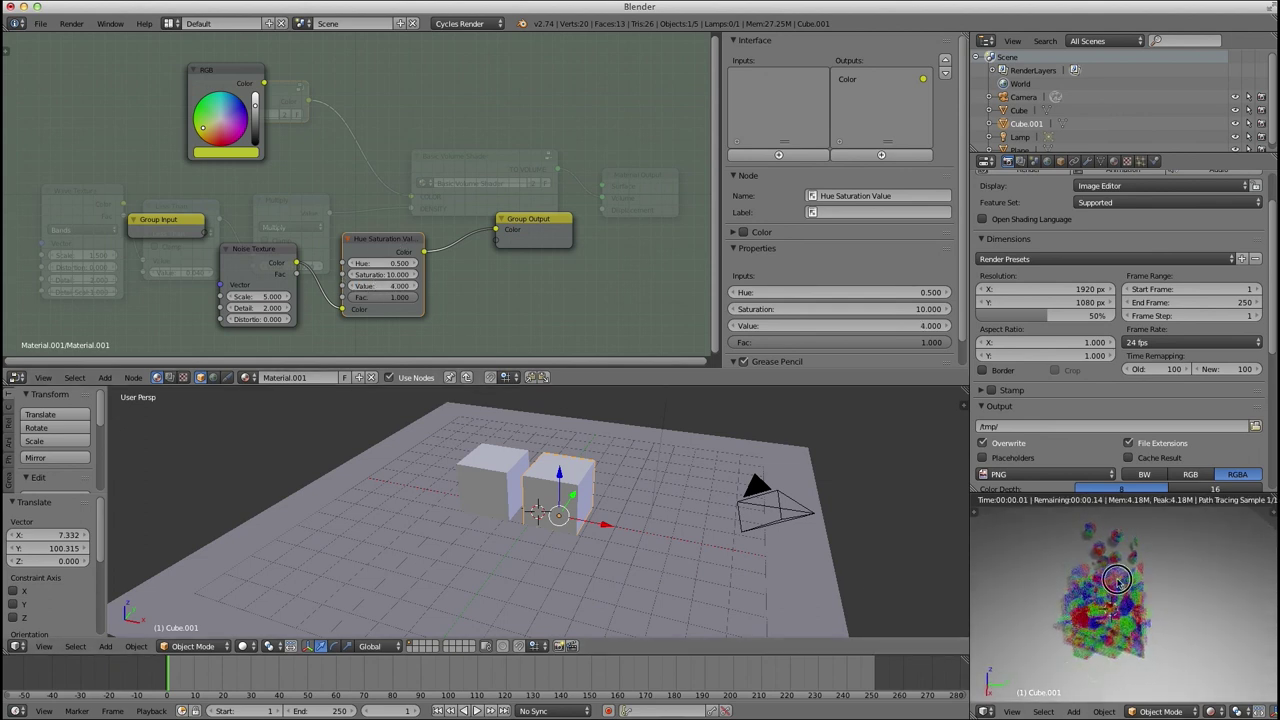
# Set the Noise Texture Scale to 3 and Distortion to 6.5, then exit the group.
pyautogui.moveTo(1040, 525); pyautogui.dragTo(1240, 622, button='middle')
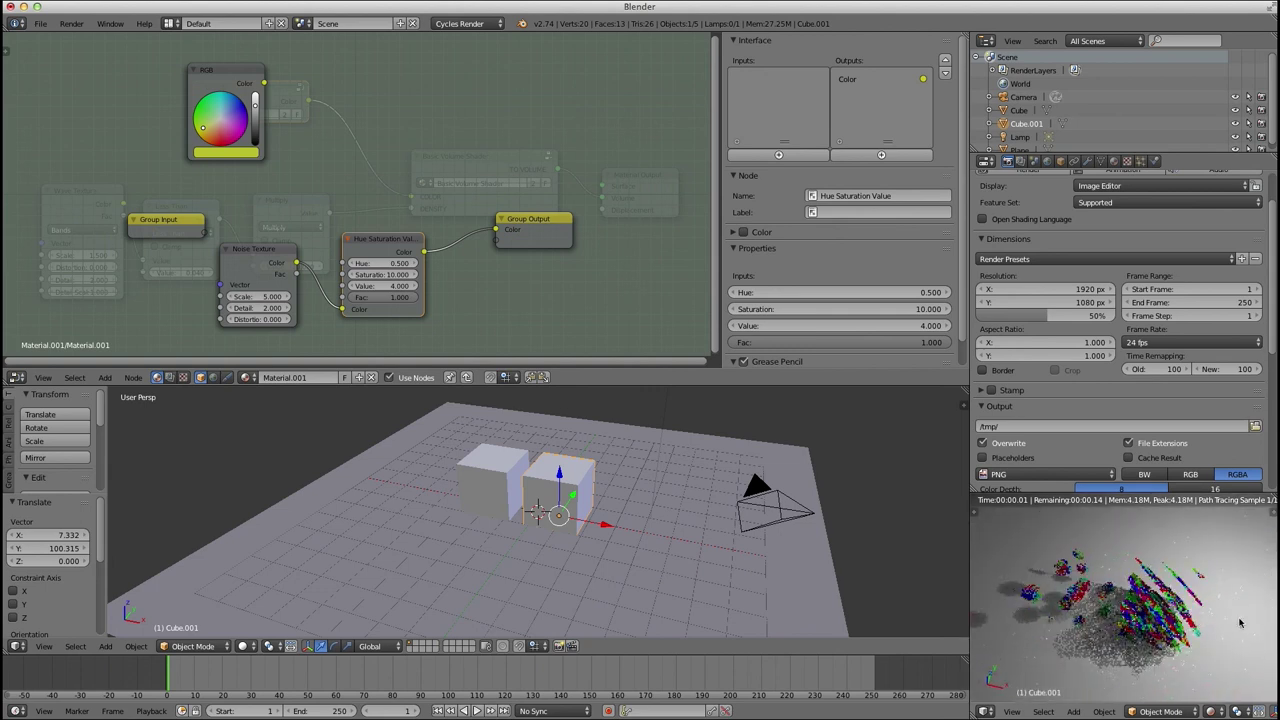
pyautogui.scroll(3, 1213, 625)
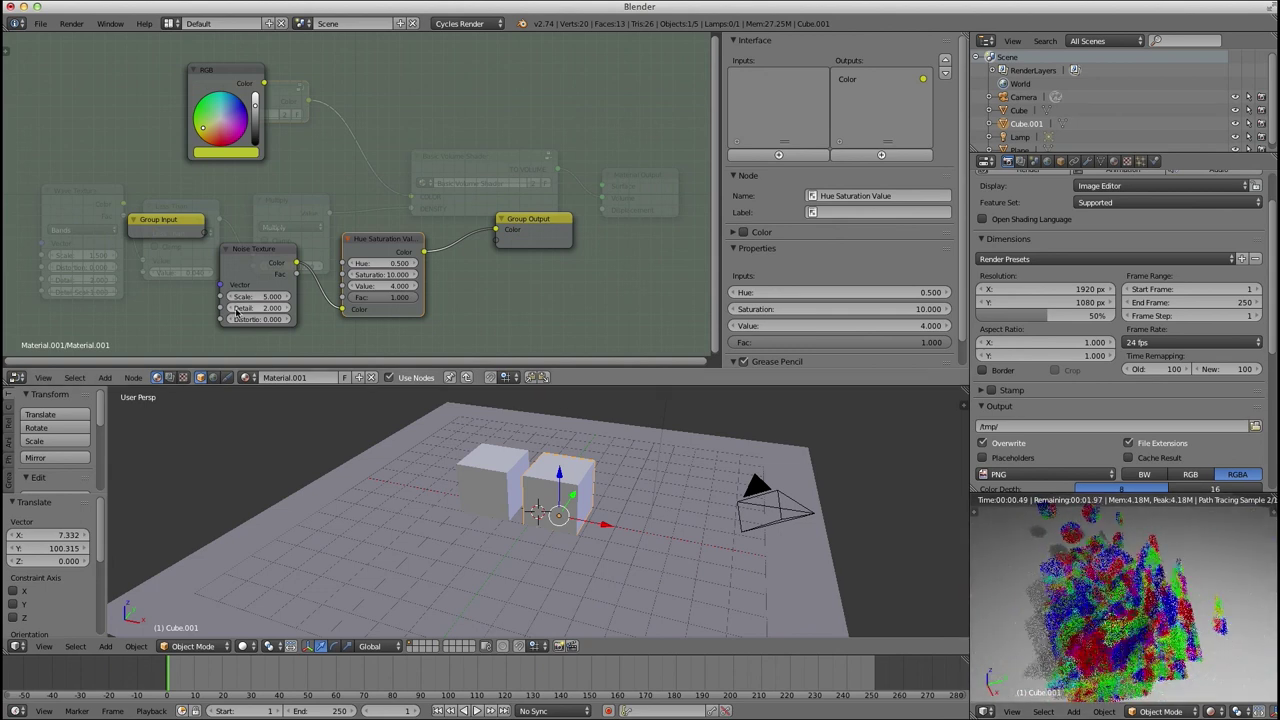
pyautogui.press('Return')
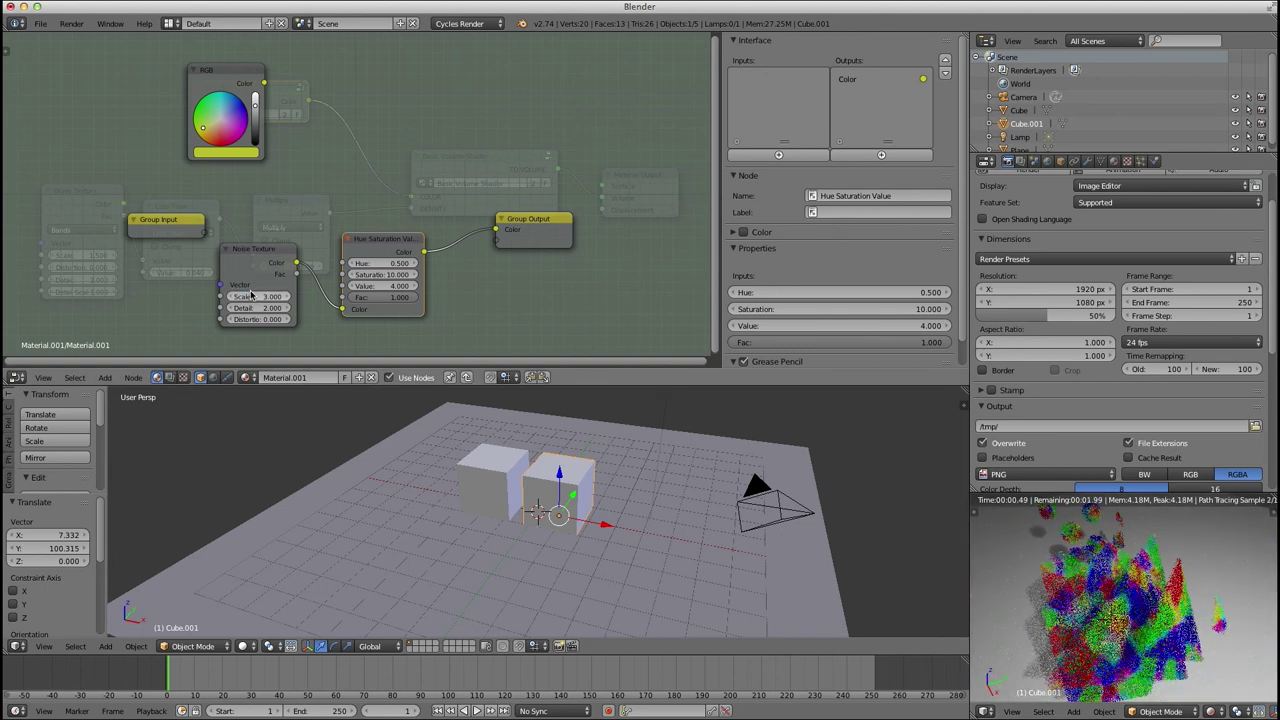
pyautogui.scroll(-2, 1155, 603)
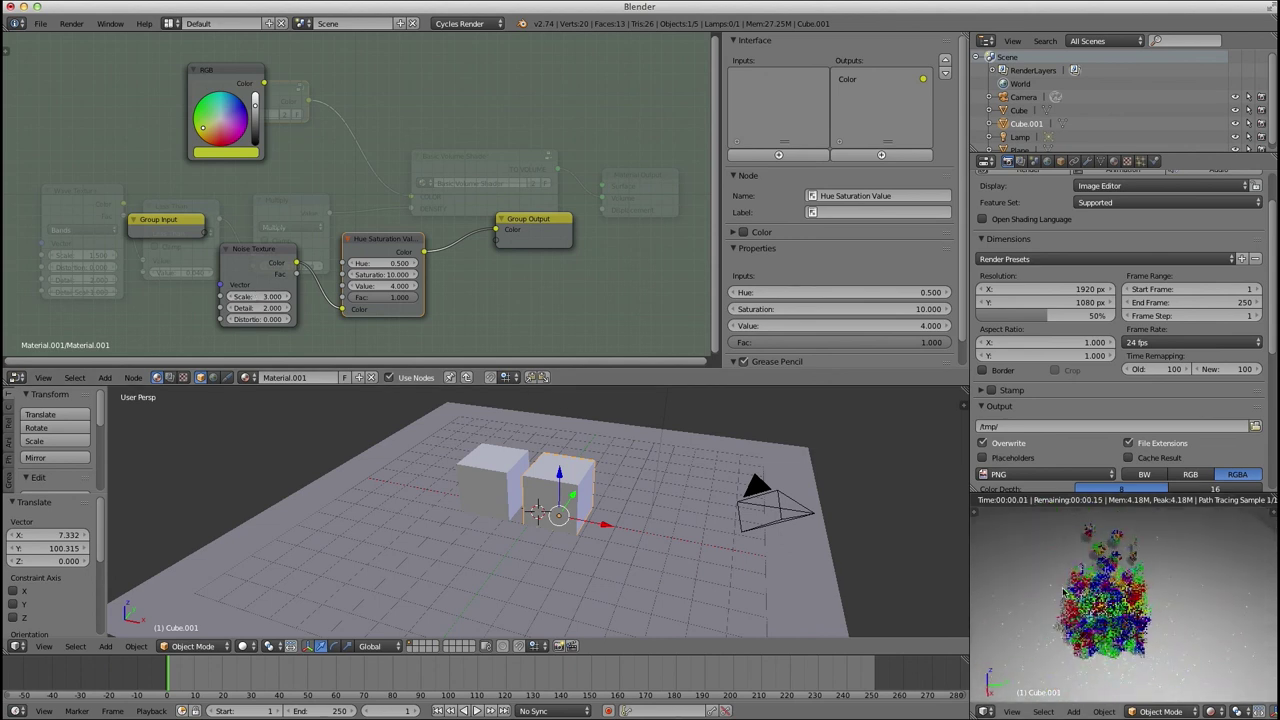
pyautogui.moveTo(258, 319); pyautogui.dragTo(319, 330)
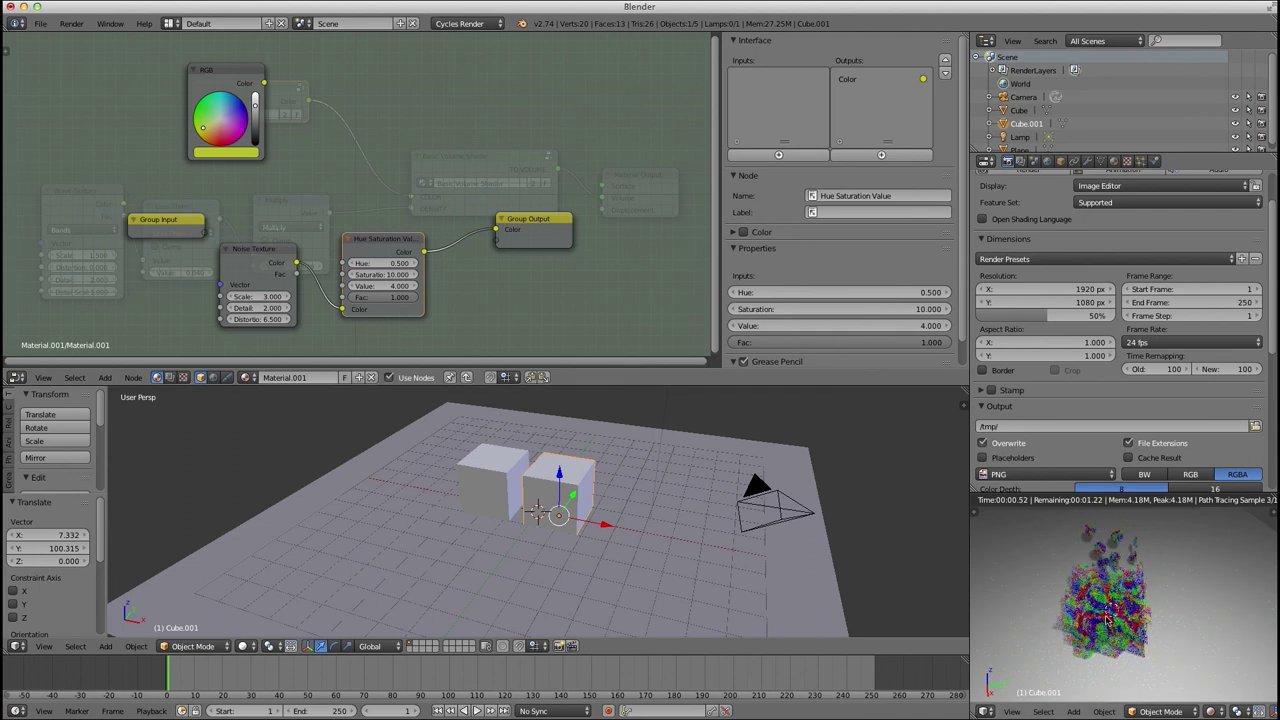
pyautogui.press('Tab')
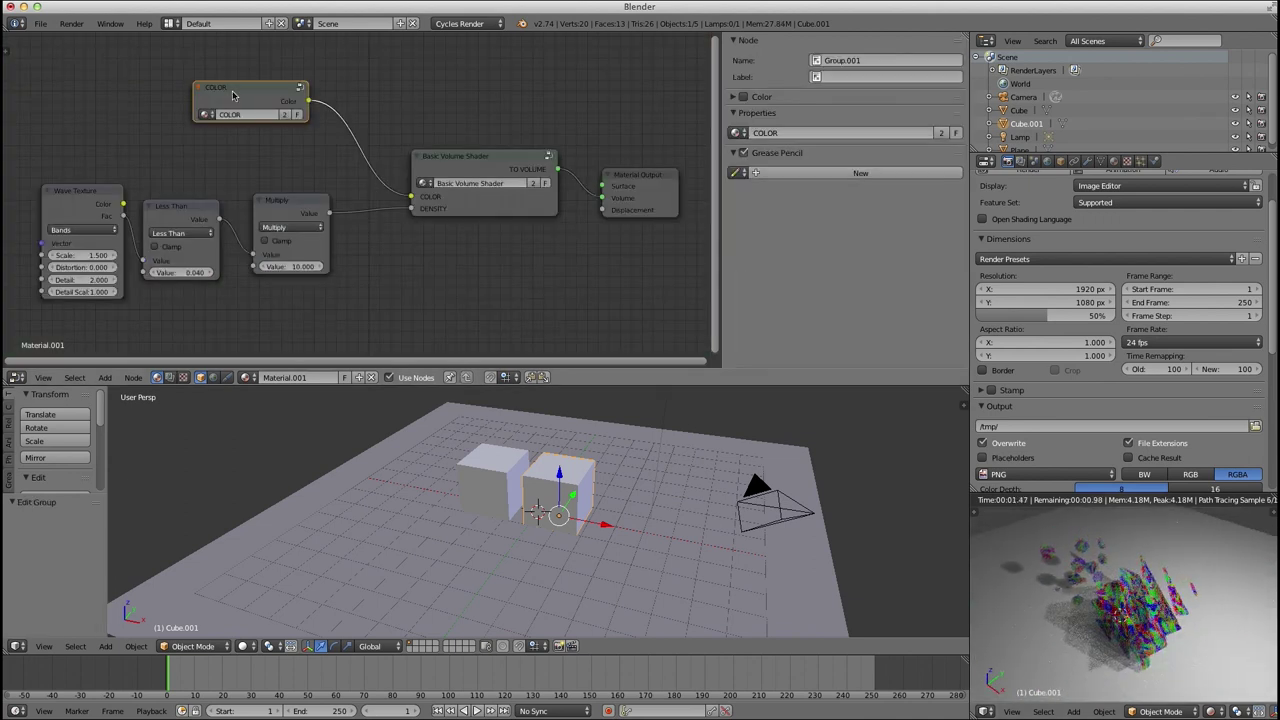
# Select the left cube to show its material's COLOR group node.
pyautogui.moveTo(233, 95); pyautogui.dragTo(200, 92)
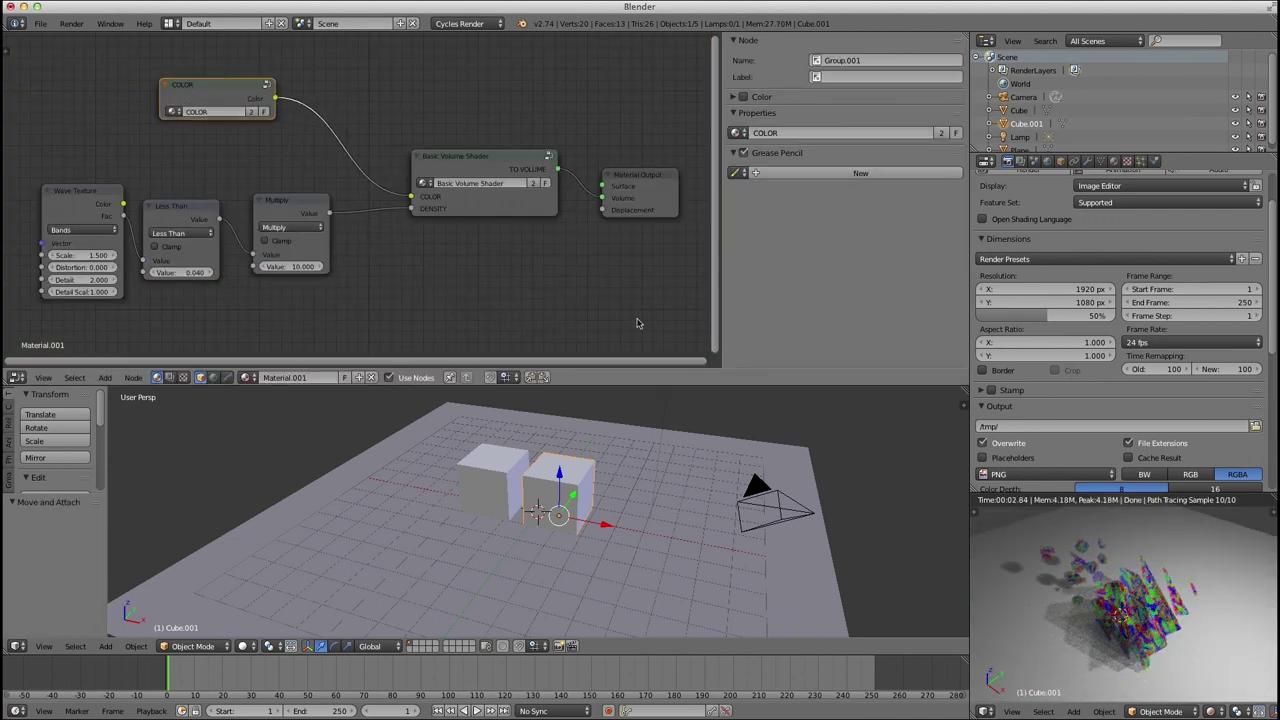
pyautogui.rightClick(492, 470)
pyautogui.rightClick(562, 462)
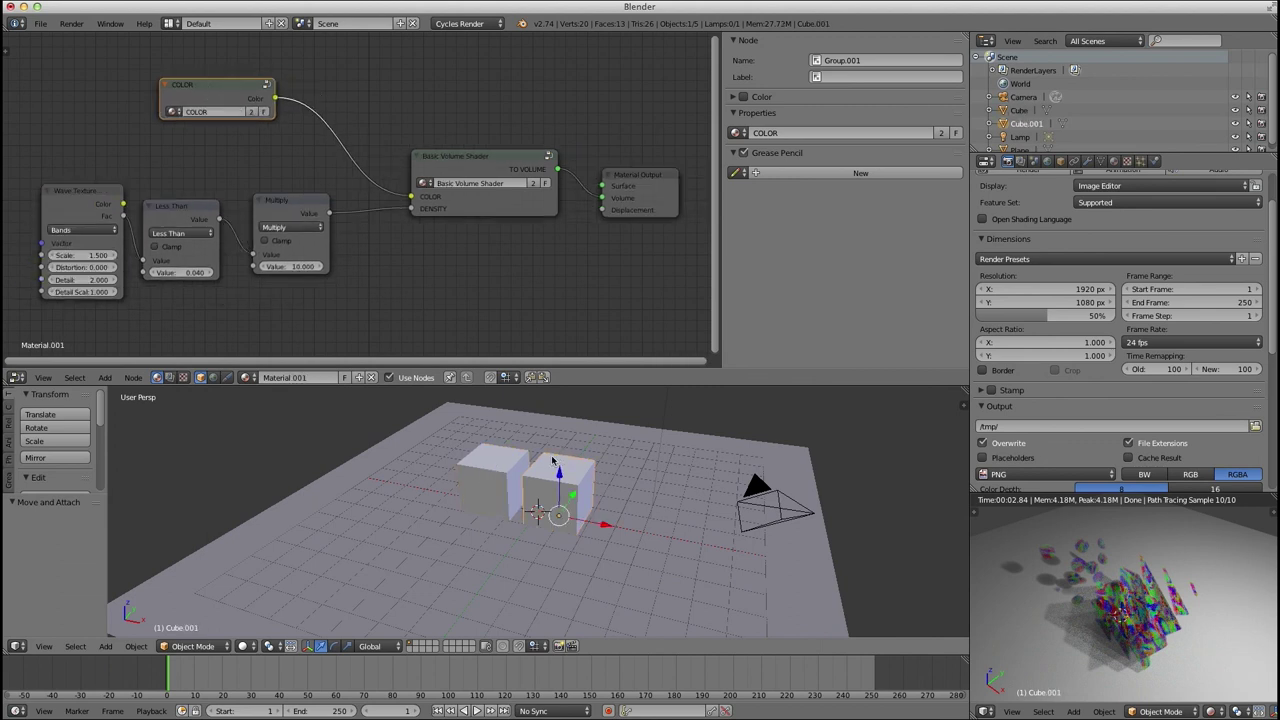
pyautogui.rightClick(493, 452)
pyautogui.rightClick(550, 472)
pyautogui.rightClick(486, 456)
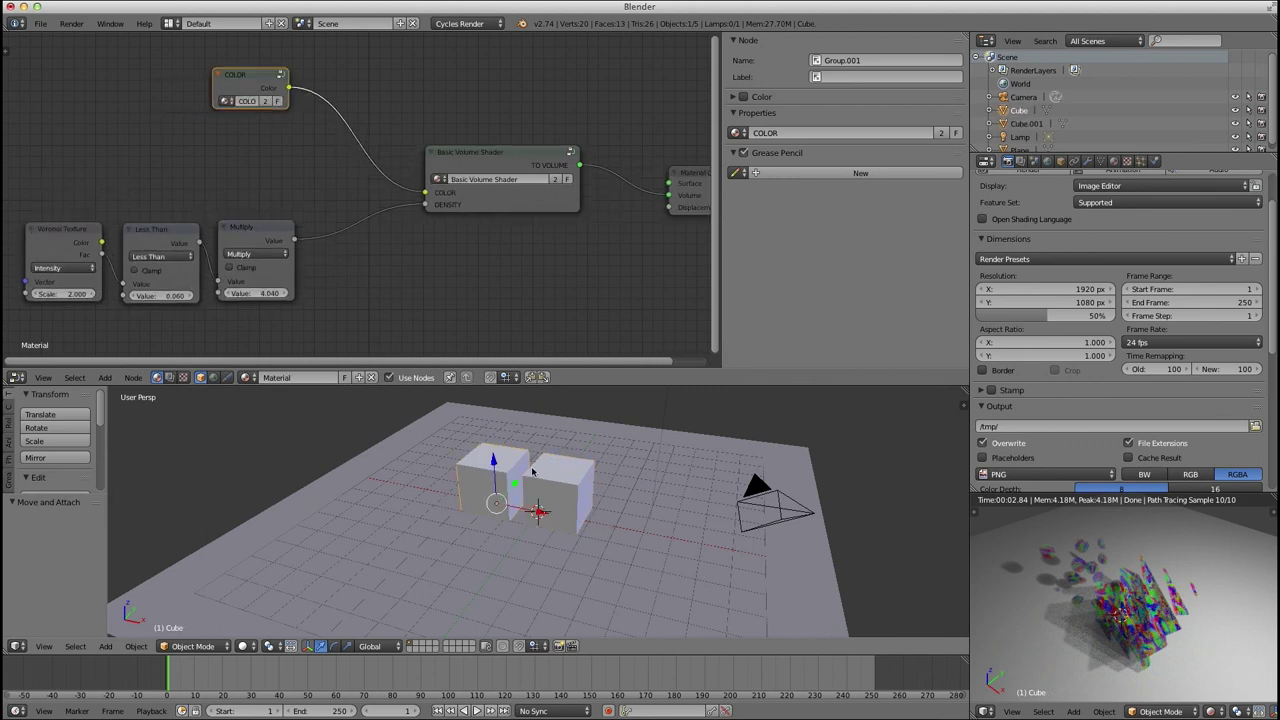
pyautogui.rightClick(548, 474)
pyautogui.rightClick(488, 458)
# Ungroup the left cube's COLOR node and reposition its Noise Texture, then select the right cube.
pyautogui.rightClick(247, 80)
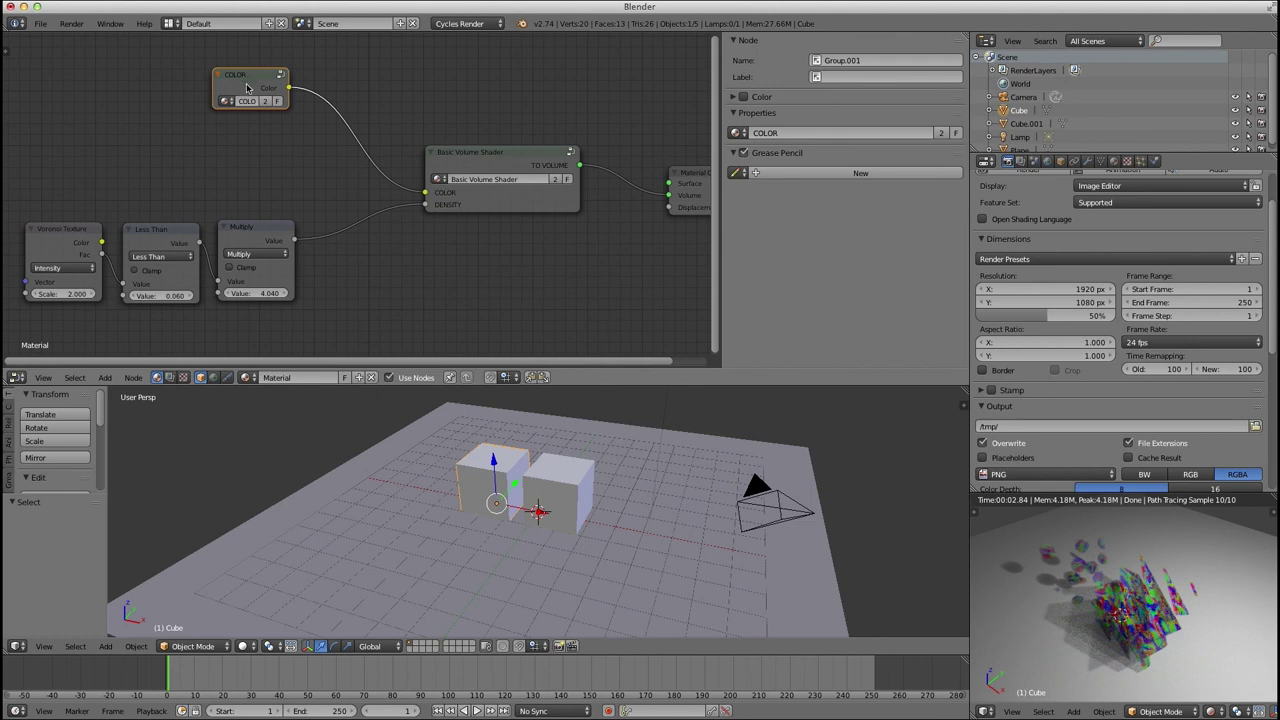
pyautogui.hotkey('alt', 'g')
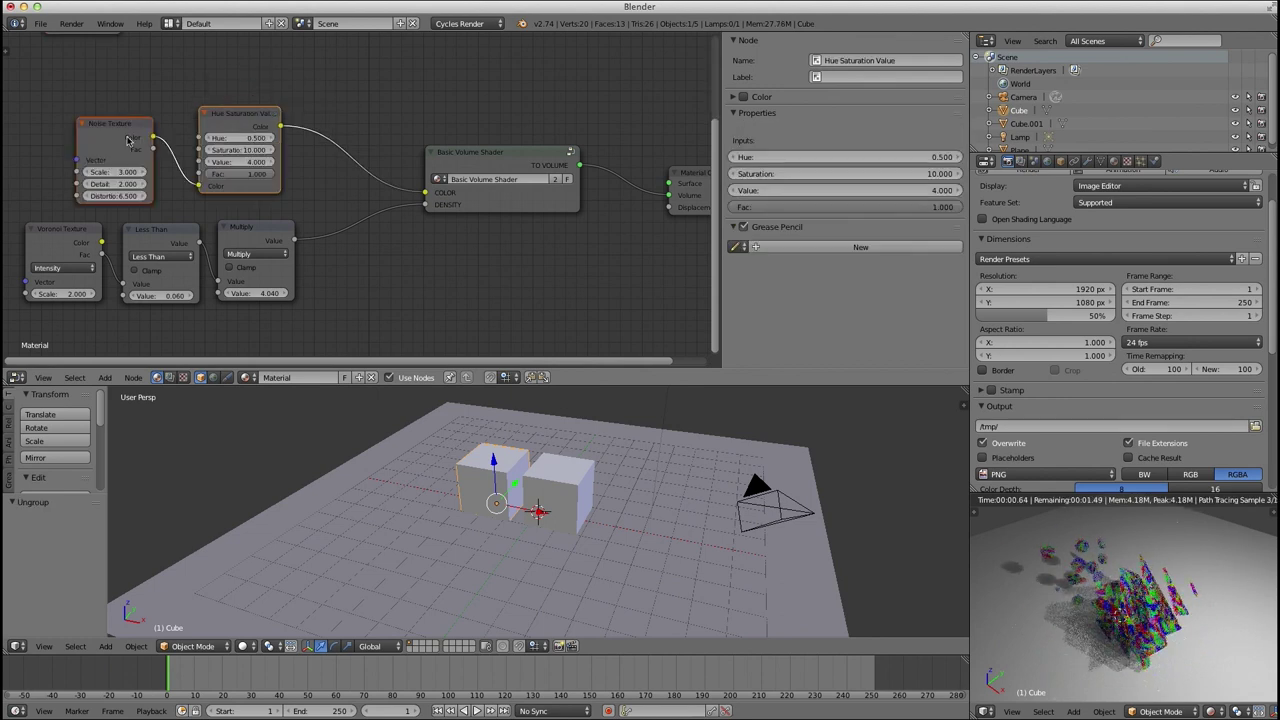
pyautogui.rightClick(129, 141)
pyautogui.press('g')
pyautogui.click(138, 124)
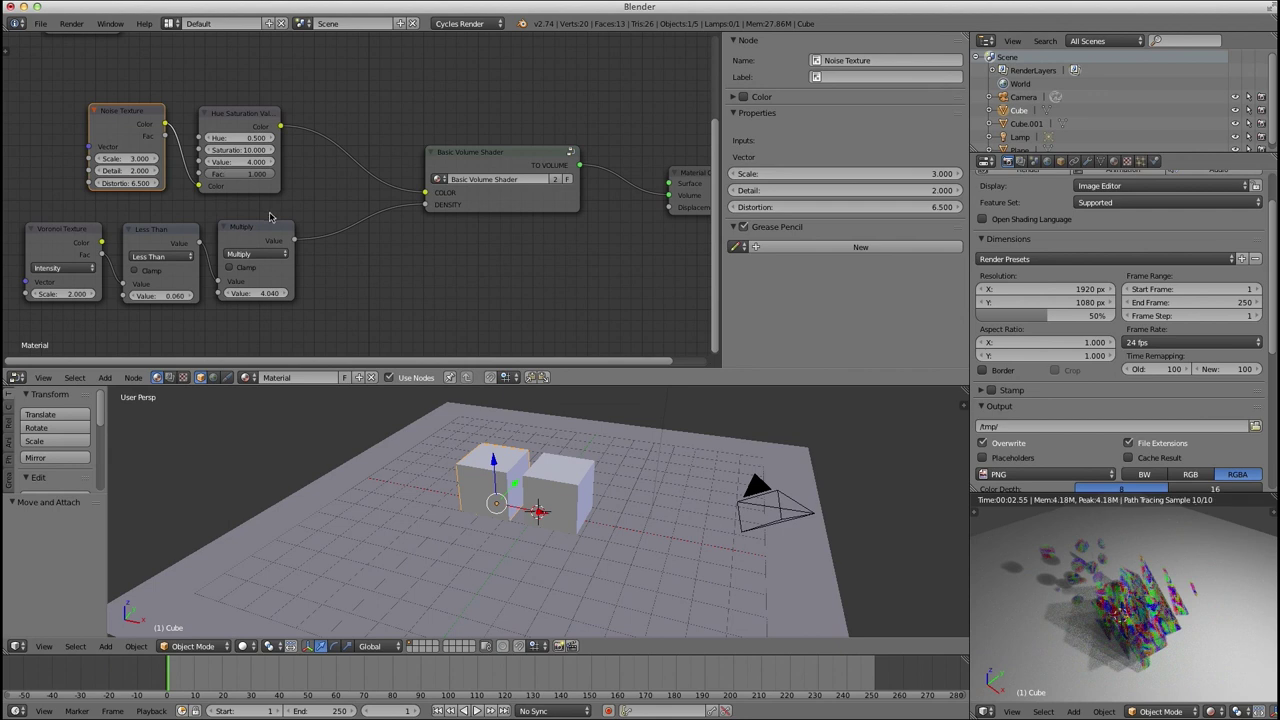
pyautogui.rightClick(573, 483)
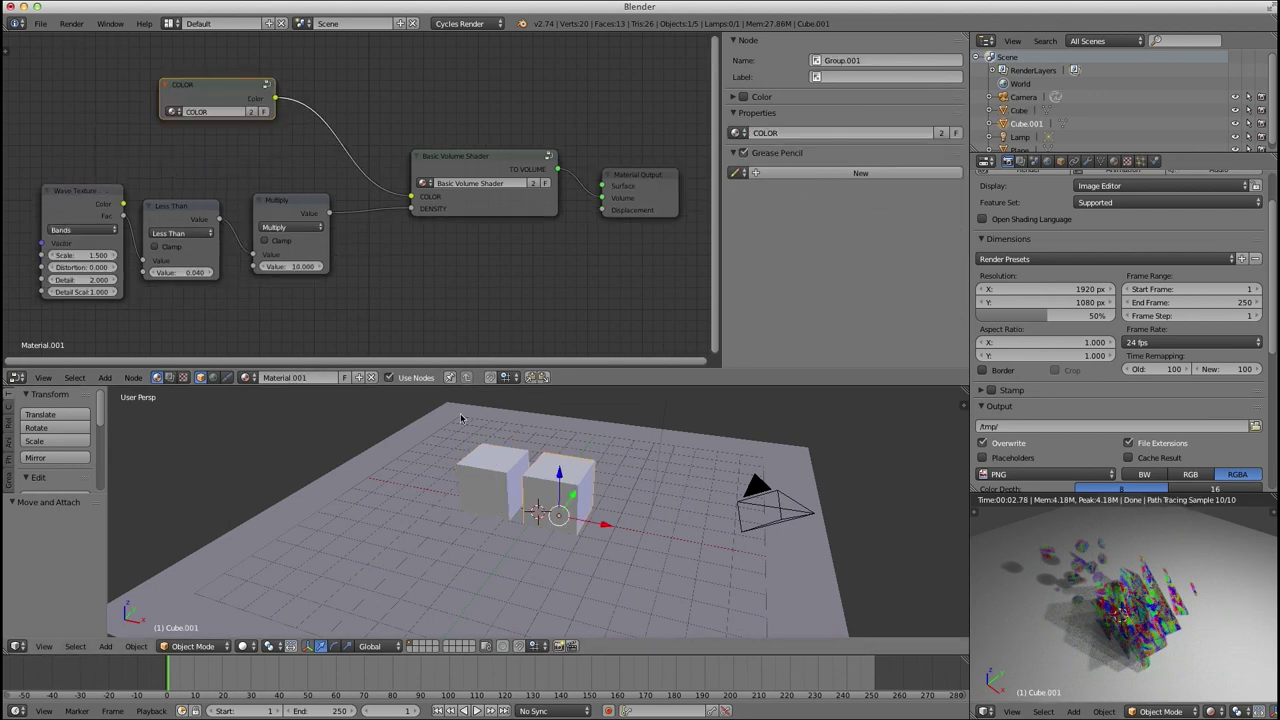
# On the left cube, set the Noise Texture Scale to 0.1 and inspect the blocky render.
pyautogui.rightClick(490, 458)
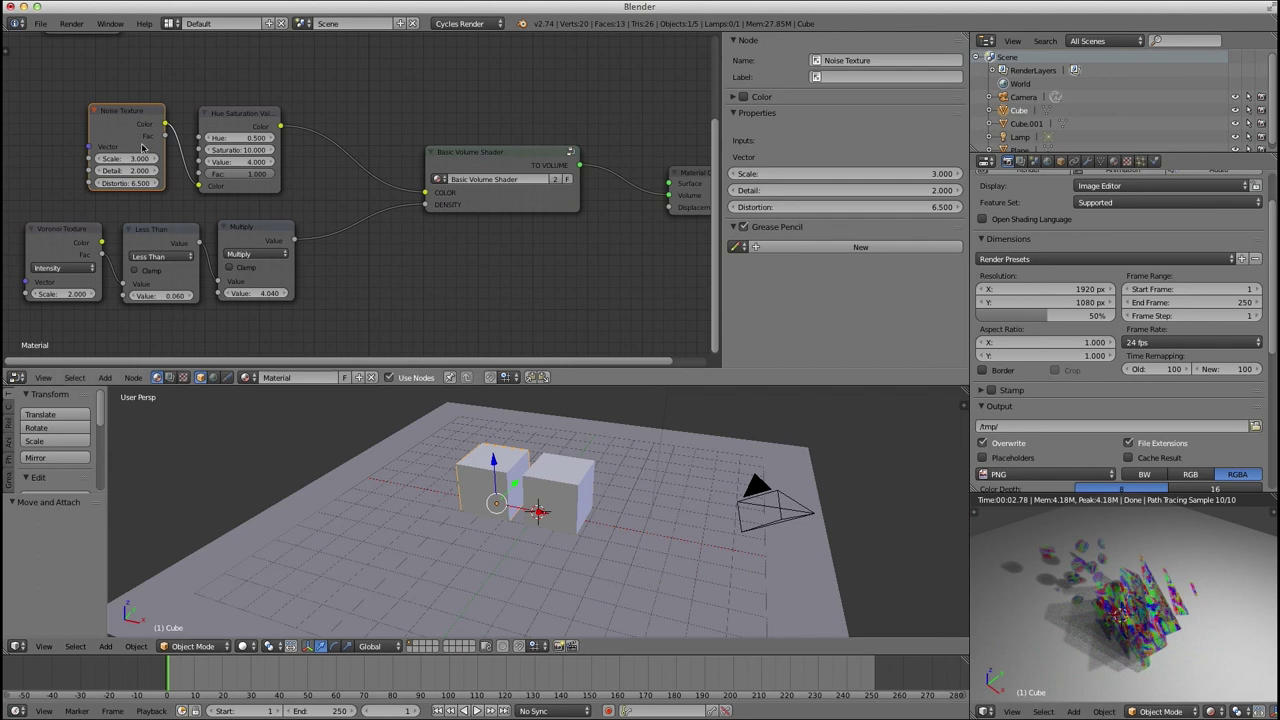
pyautogui.moveTo(125, 158); pyautogui.dragTo(95, 158)
pyautogui.moveTo(1157, 618); pyautogui.dragTo(1128, 578, button='middle')
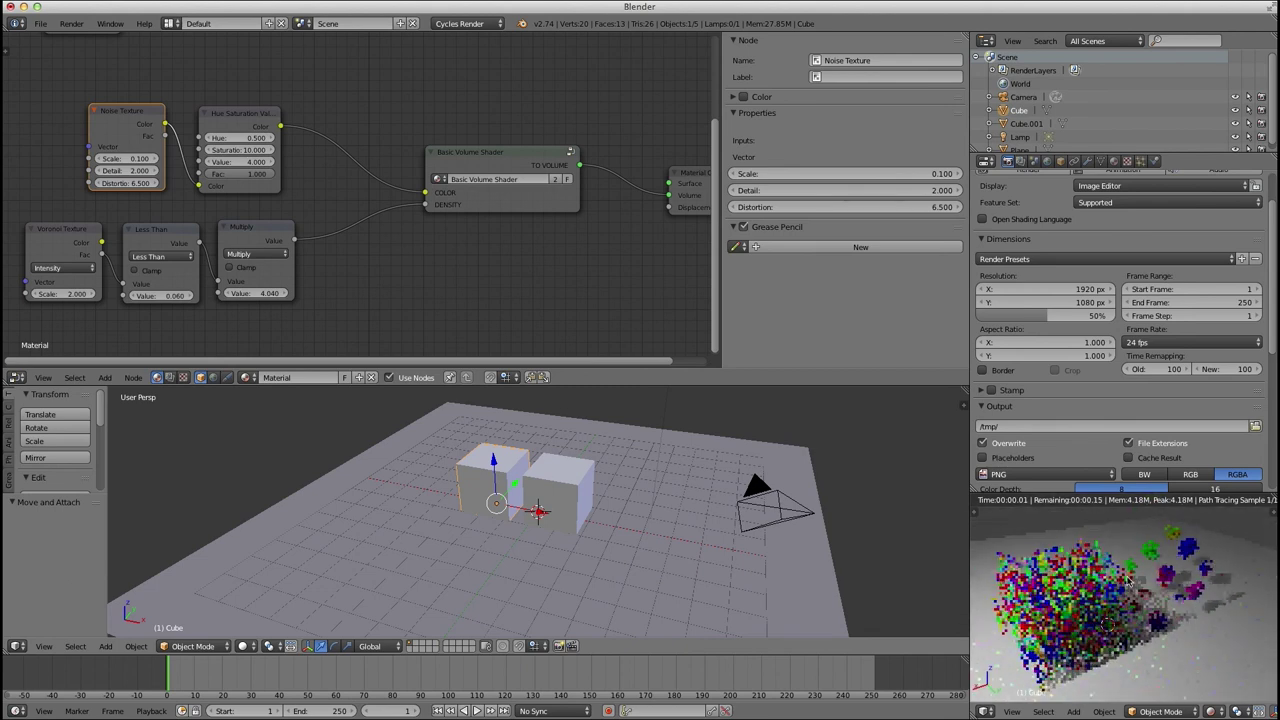
pyautogui.scroll(-3, 1128, 578)
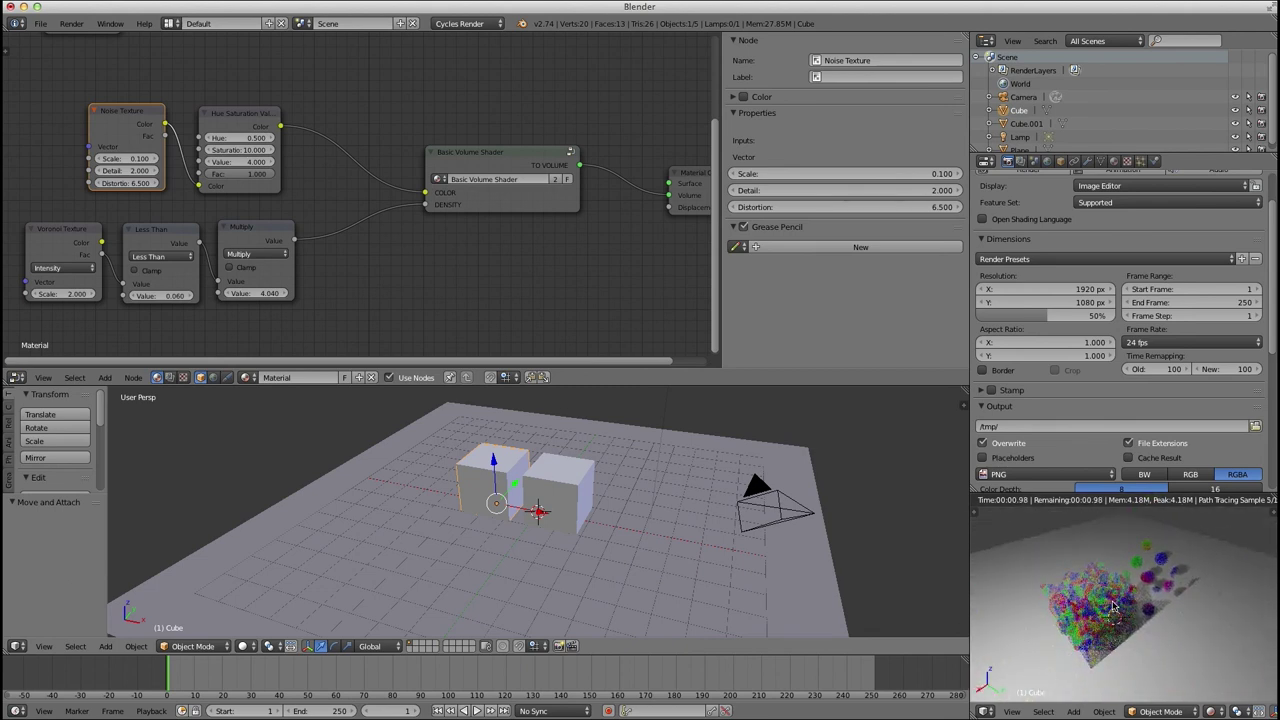